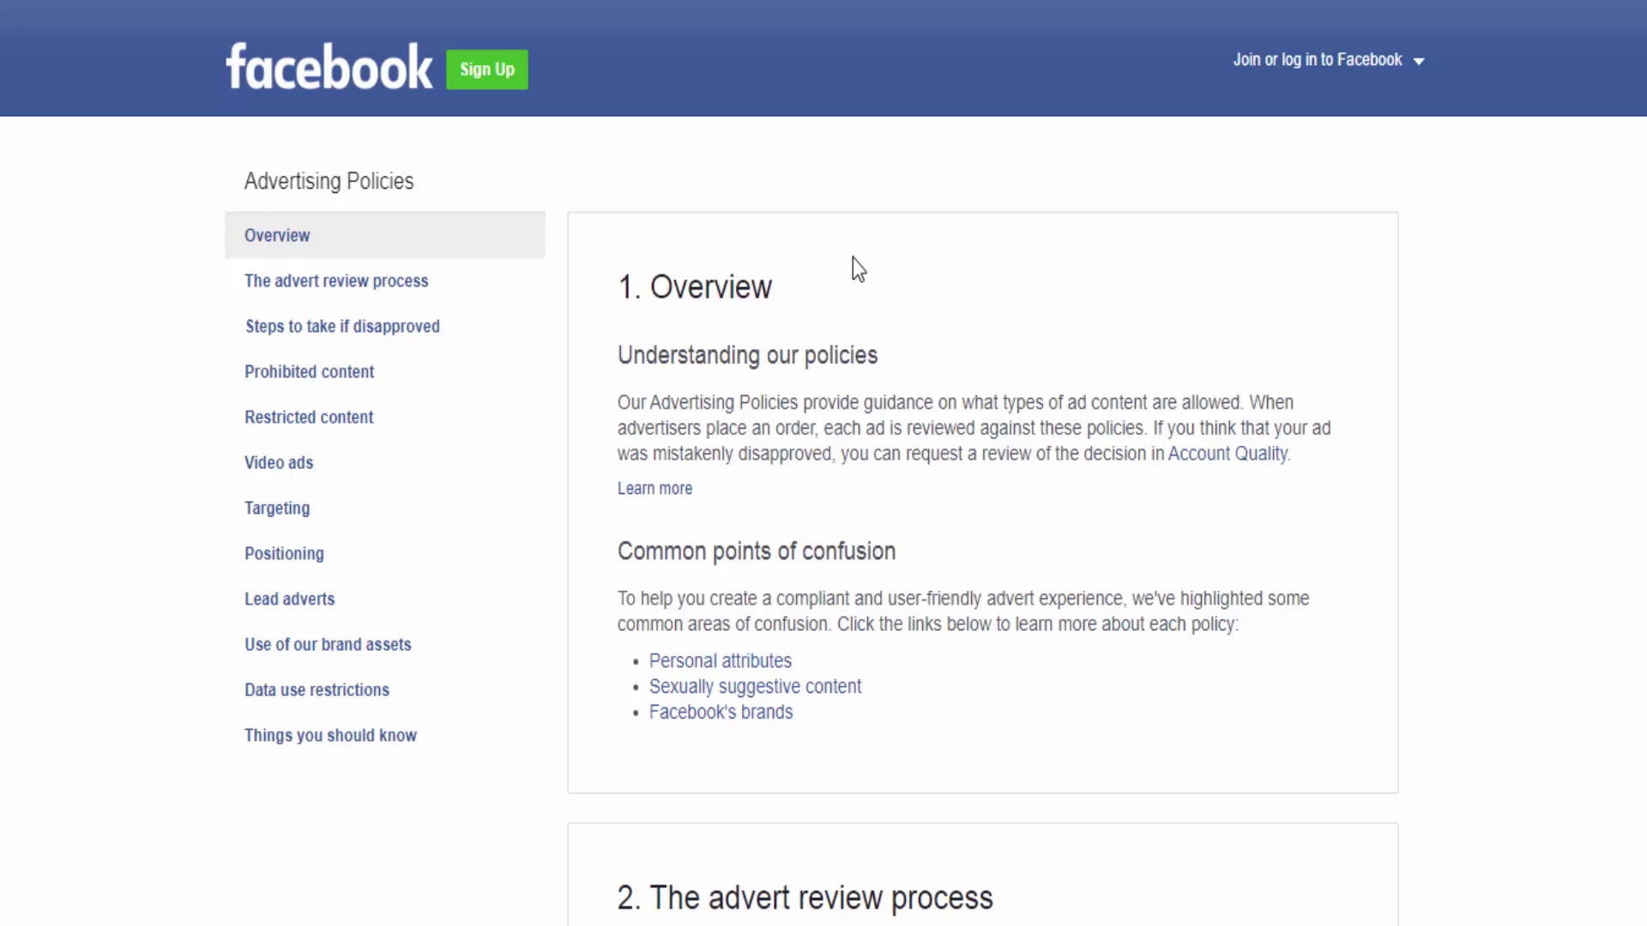
Read through Facebook's Advertising Policies, from the overview to the prohibited content rules.
scroll(854, 266, "down", 20)
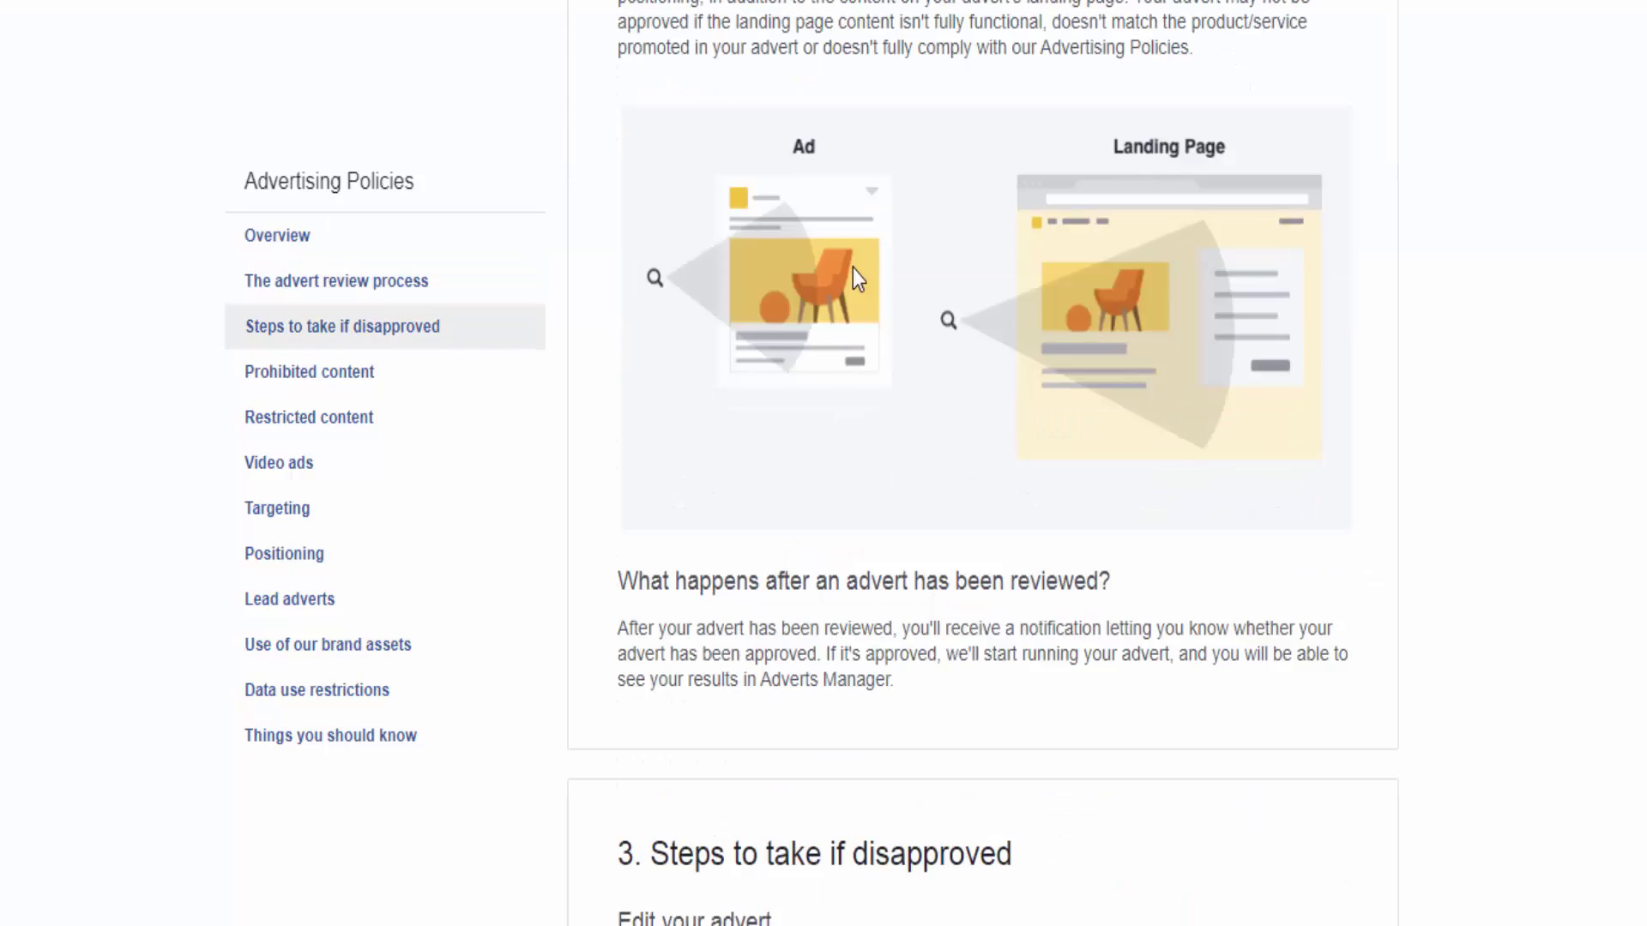
scroll(854, 277, "down", 8)
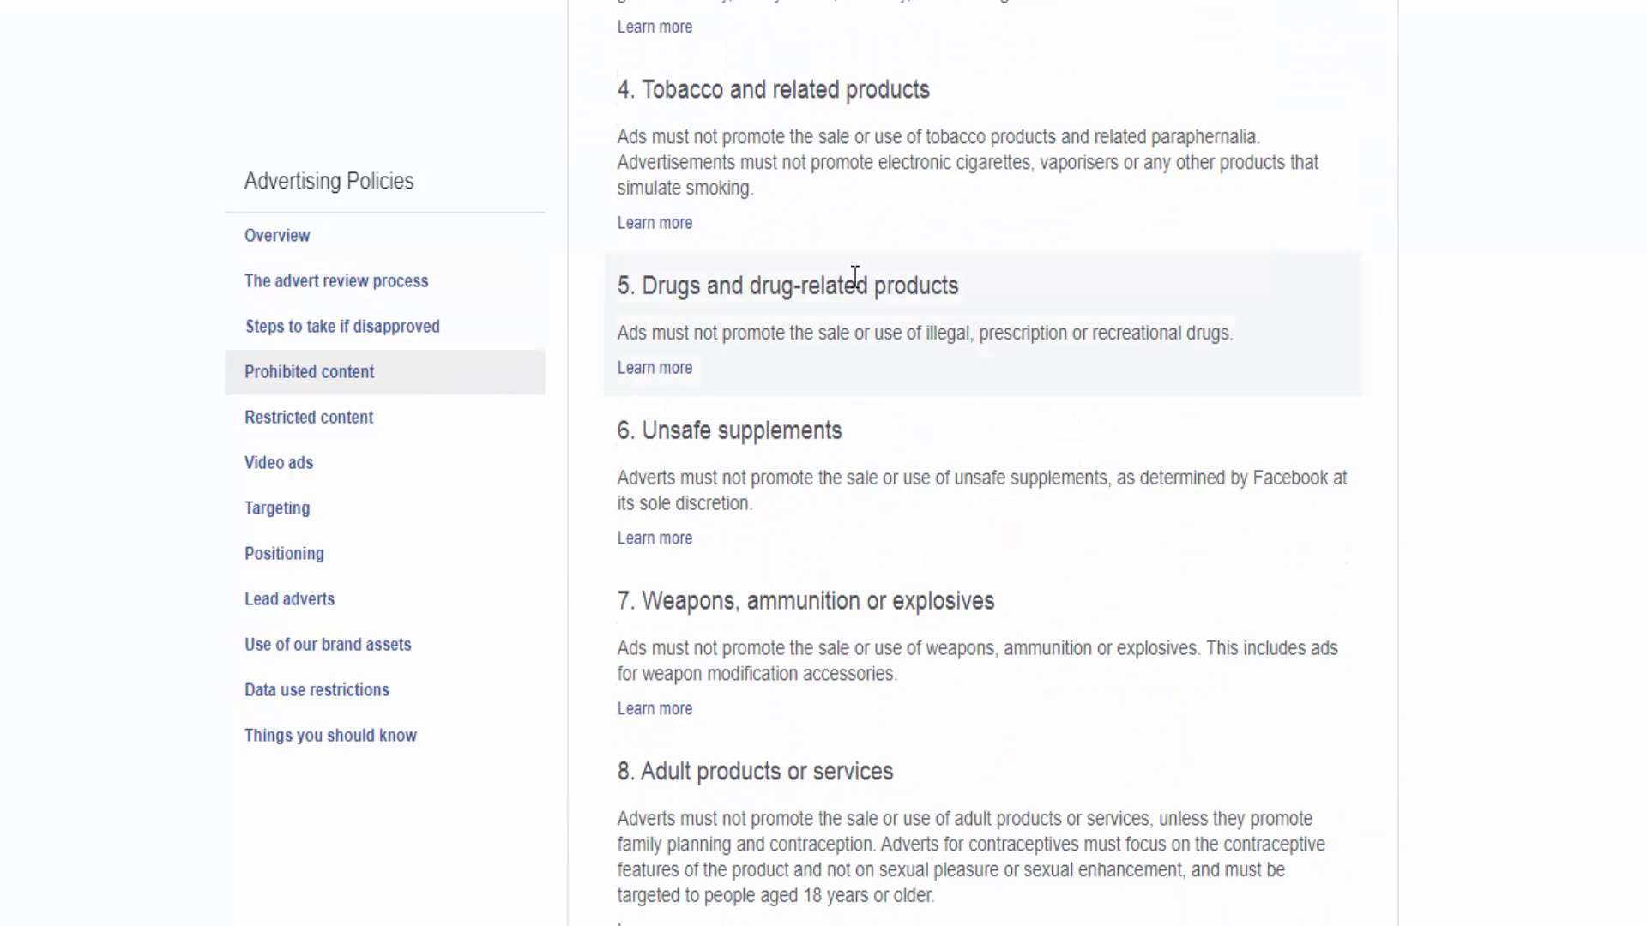
scroll(854, 277, "down", 10)
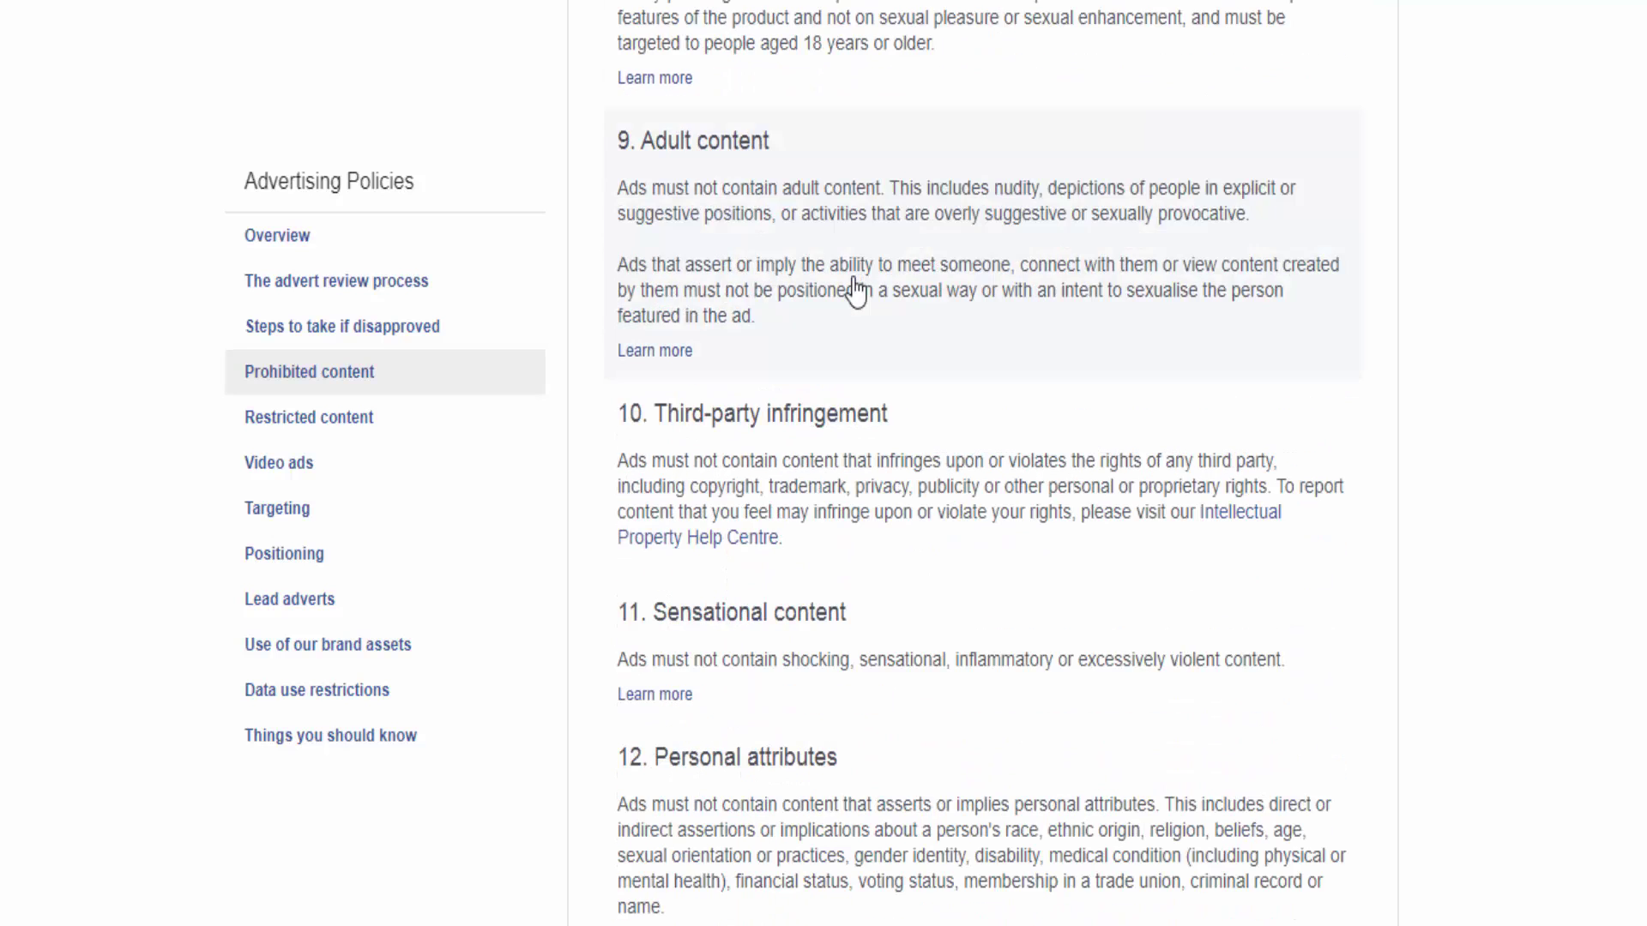
scroll(854, 287, "down", 9)
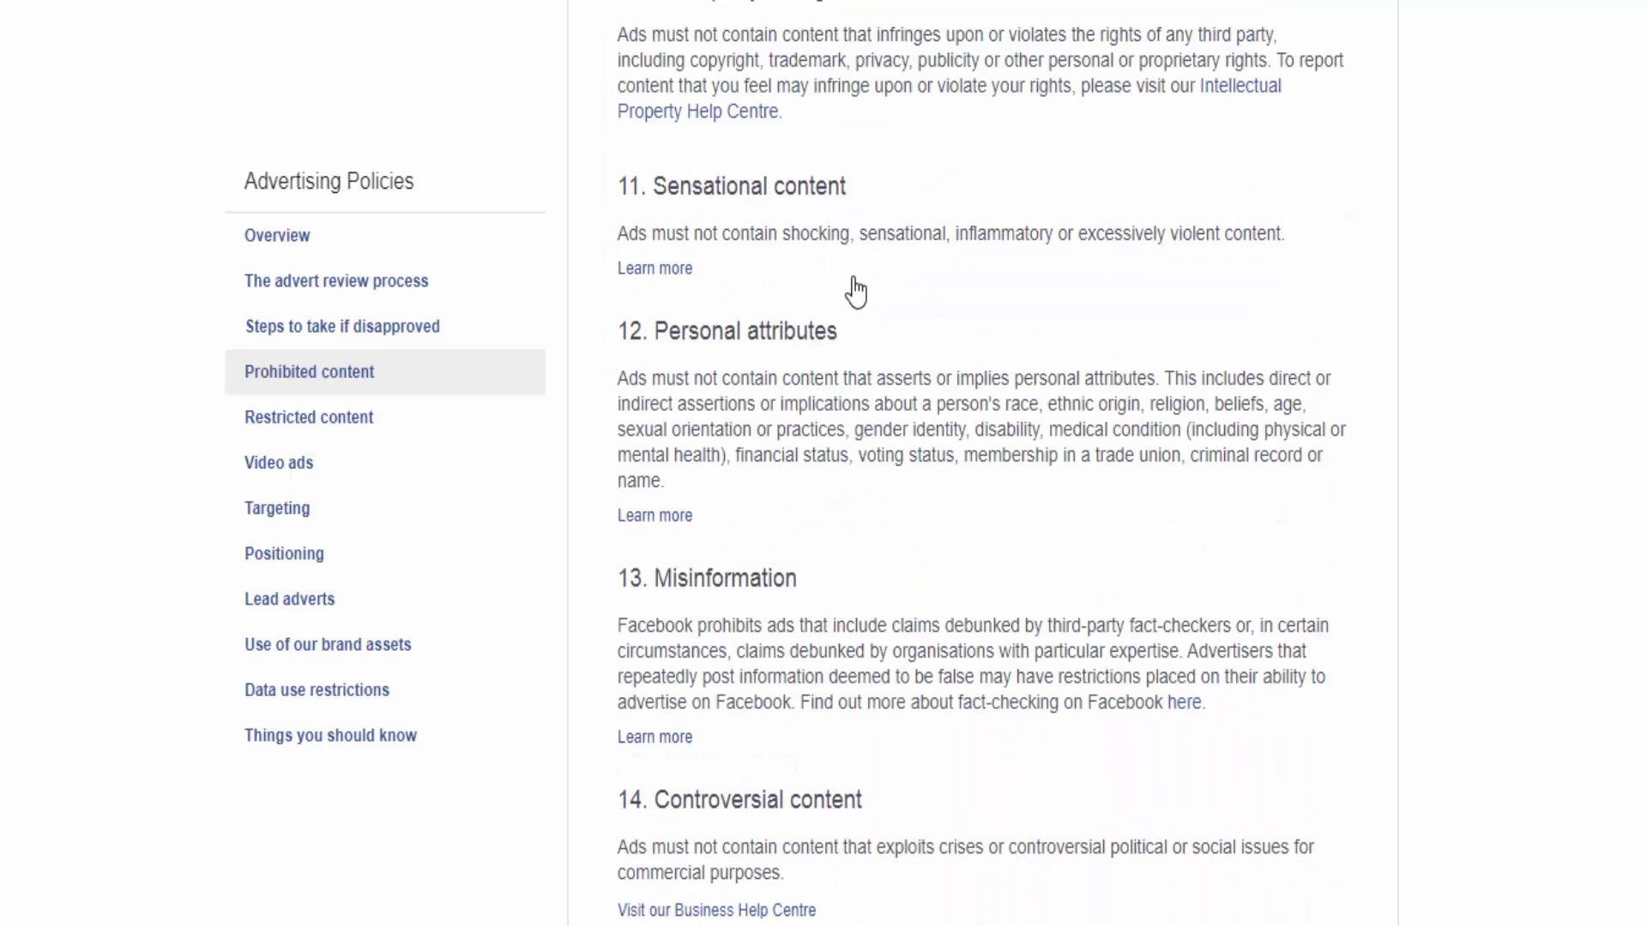
scroll(854, 287, "down", 9)
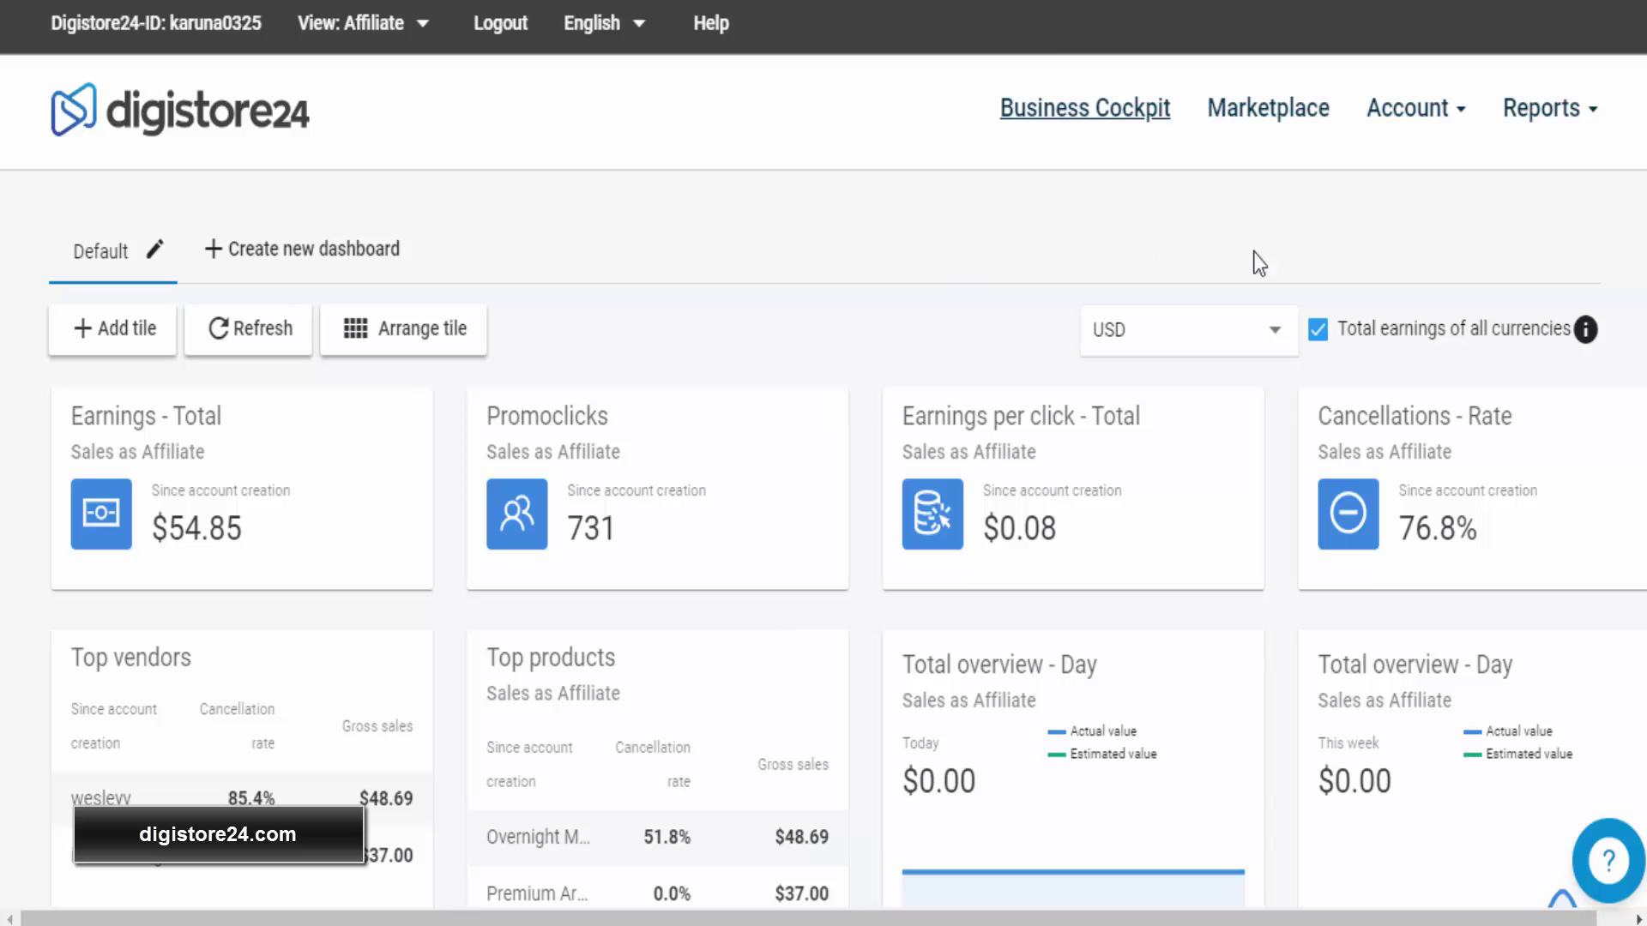
Open the Digistore24 marketplace and browse the digital product offers in the Spirituality and Esoterics category.
left_click(1267, 120)
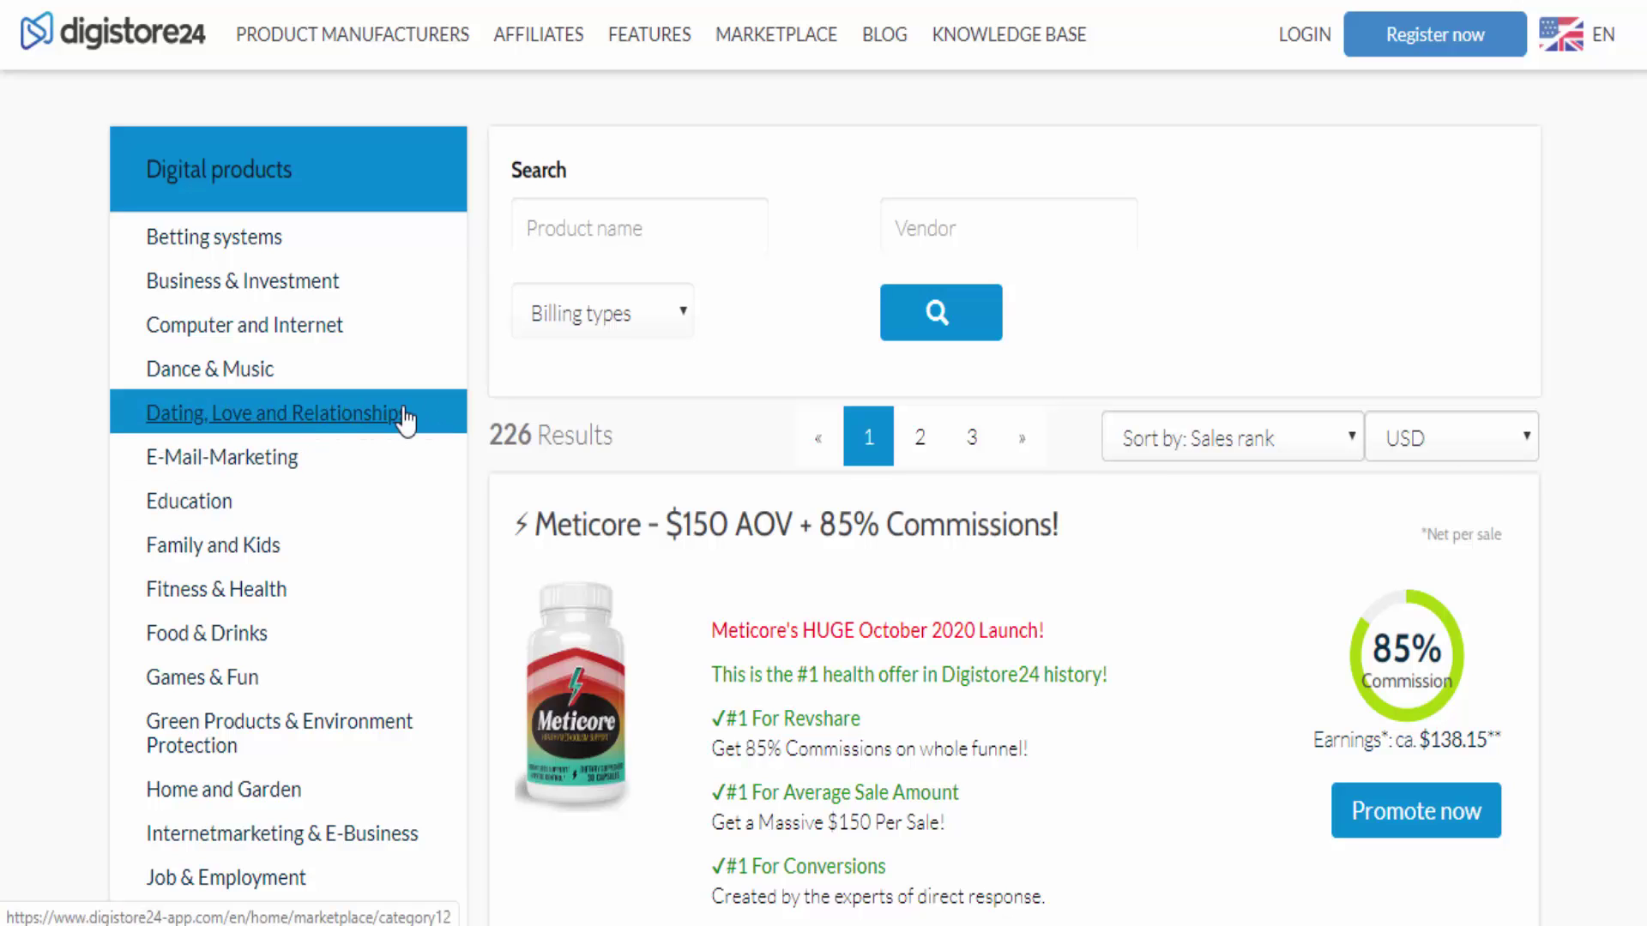
scroll(405, 421, "down", 5)
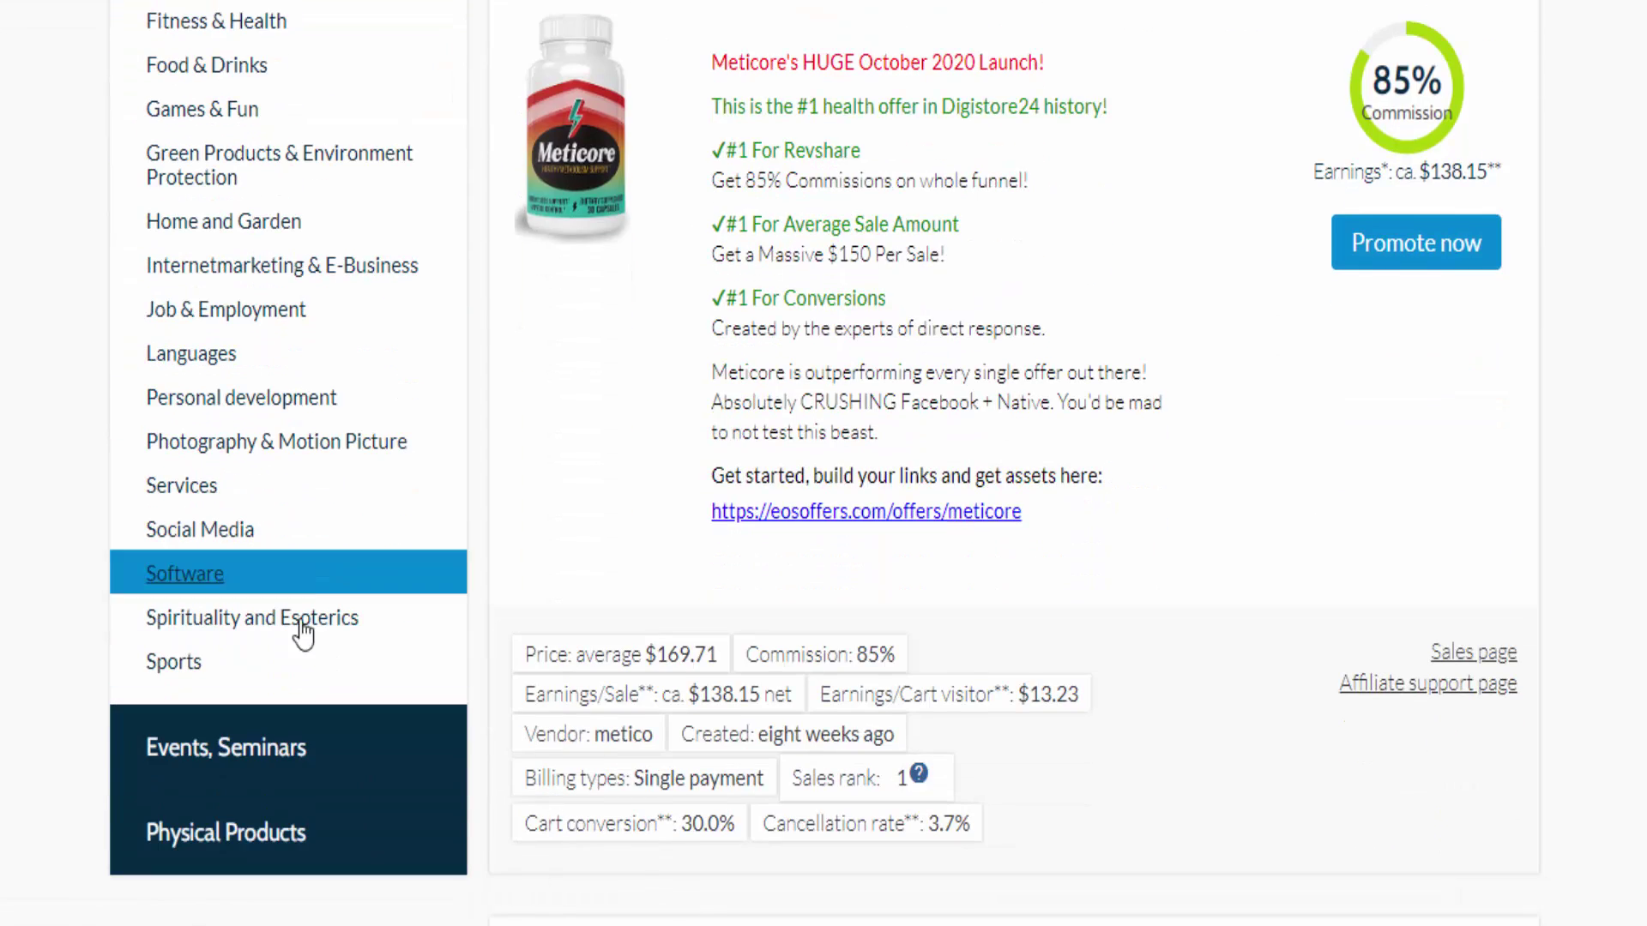
left_click(301, 639)
scroll(1028, 611, "down", 3)
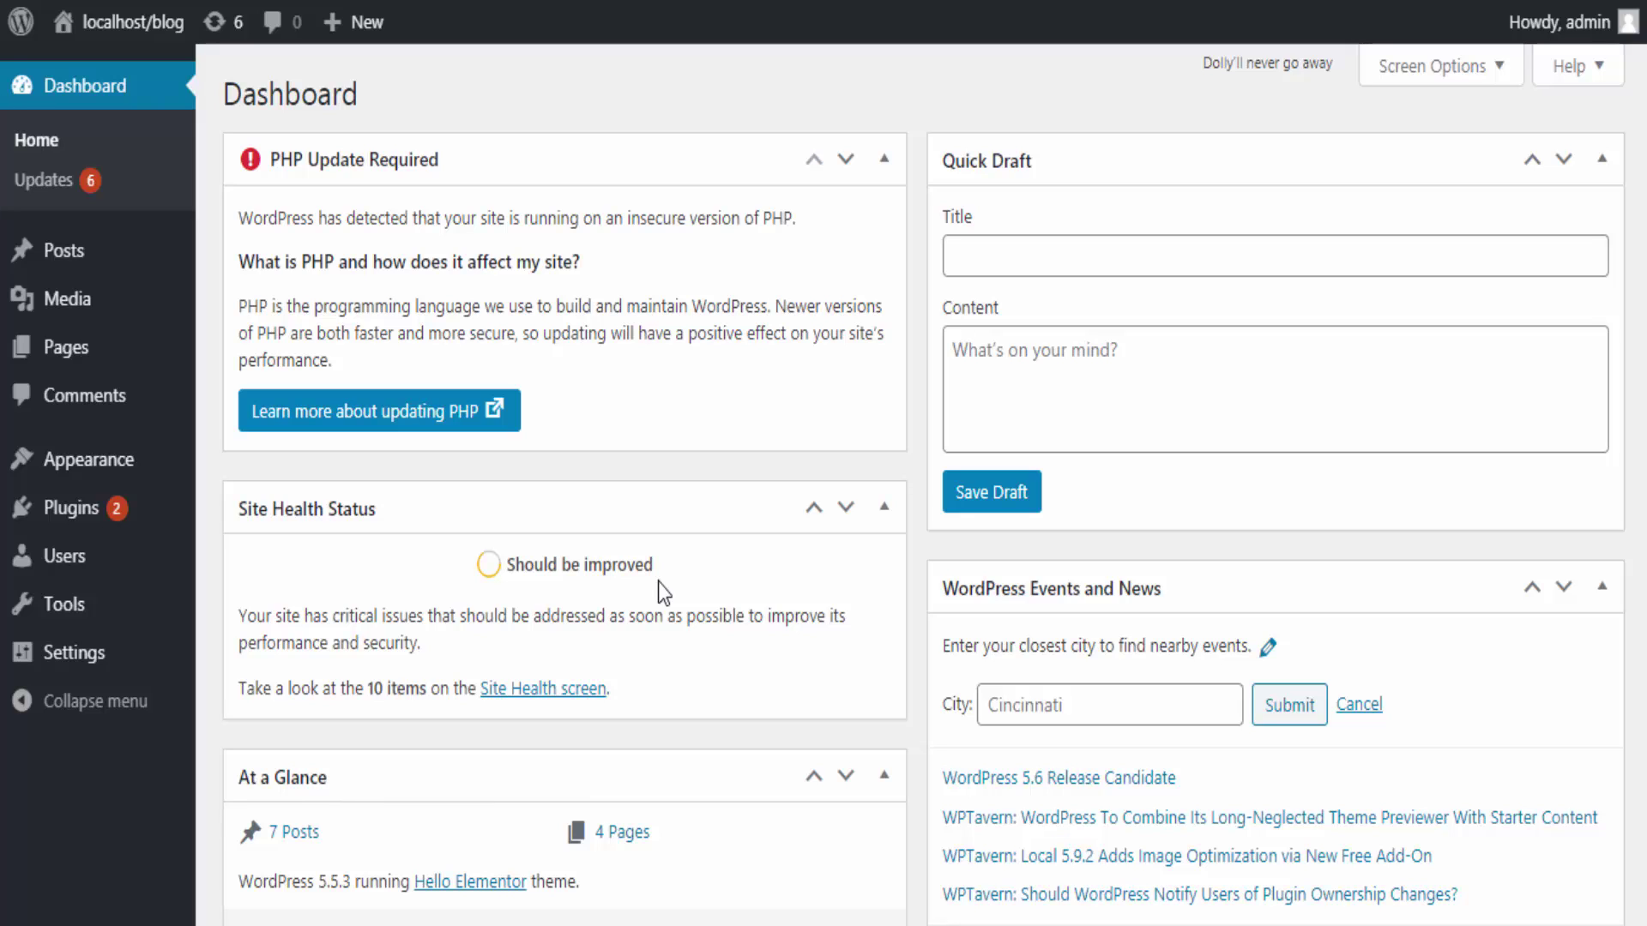
In the WordPress dashboard, search for the elementor plugin, then install and activate Elementor Website Builder.
mouse_move(70, 525)
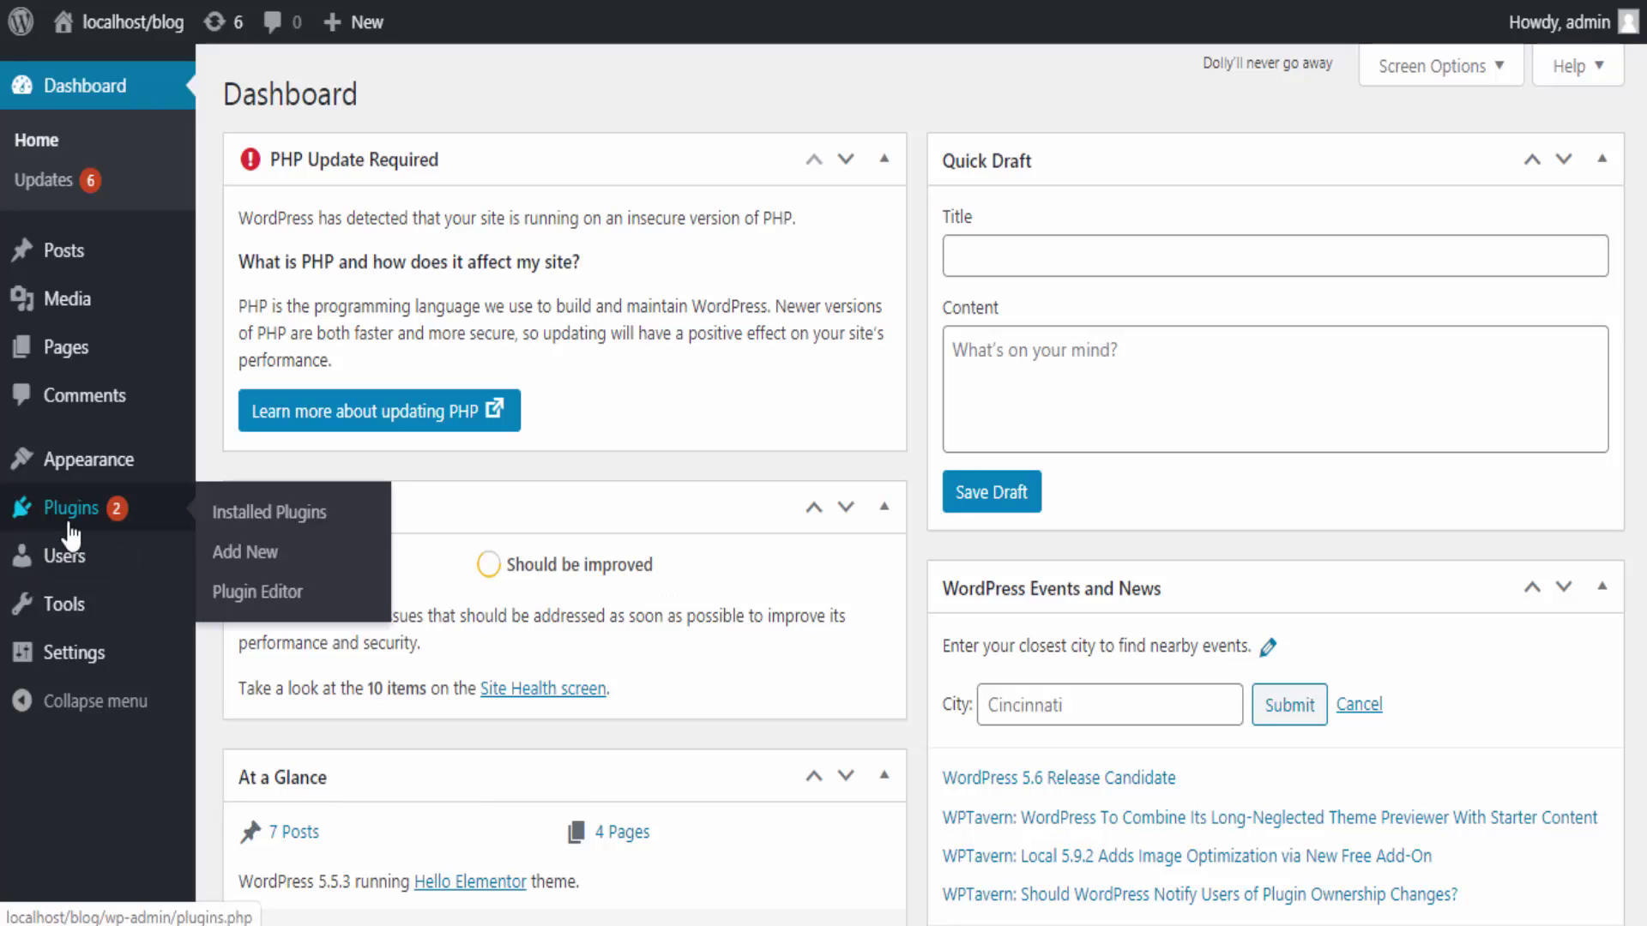
left_click(266, 556)
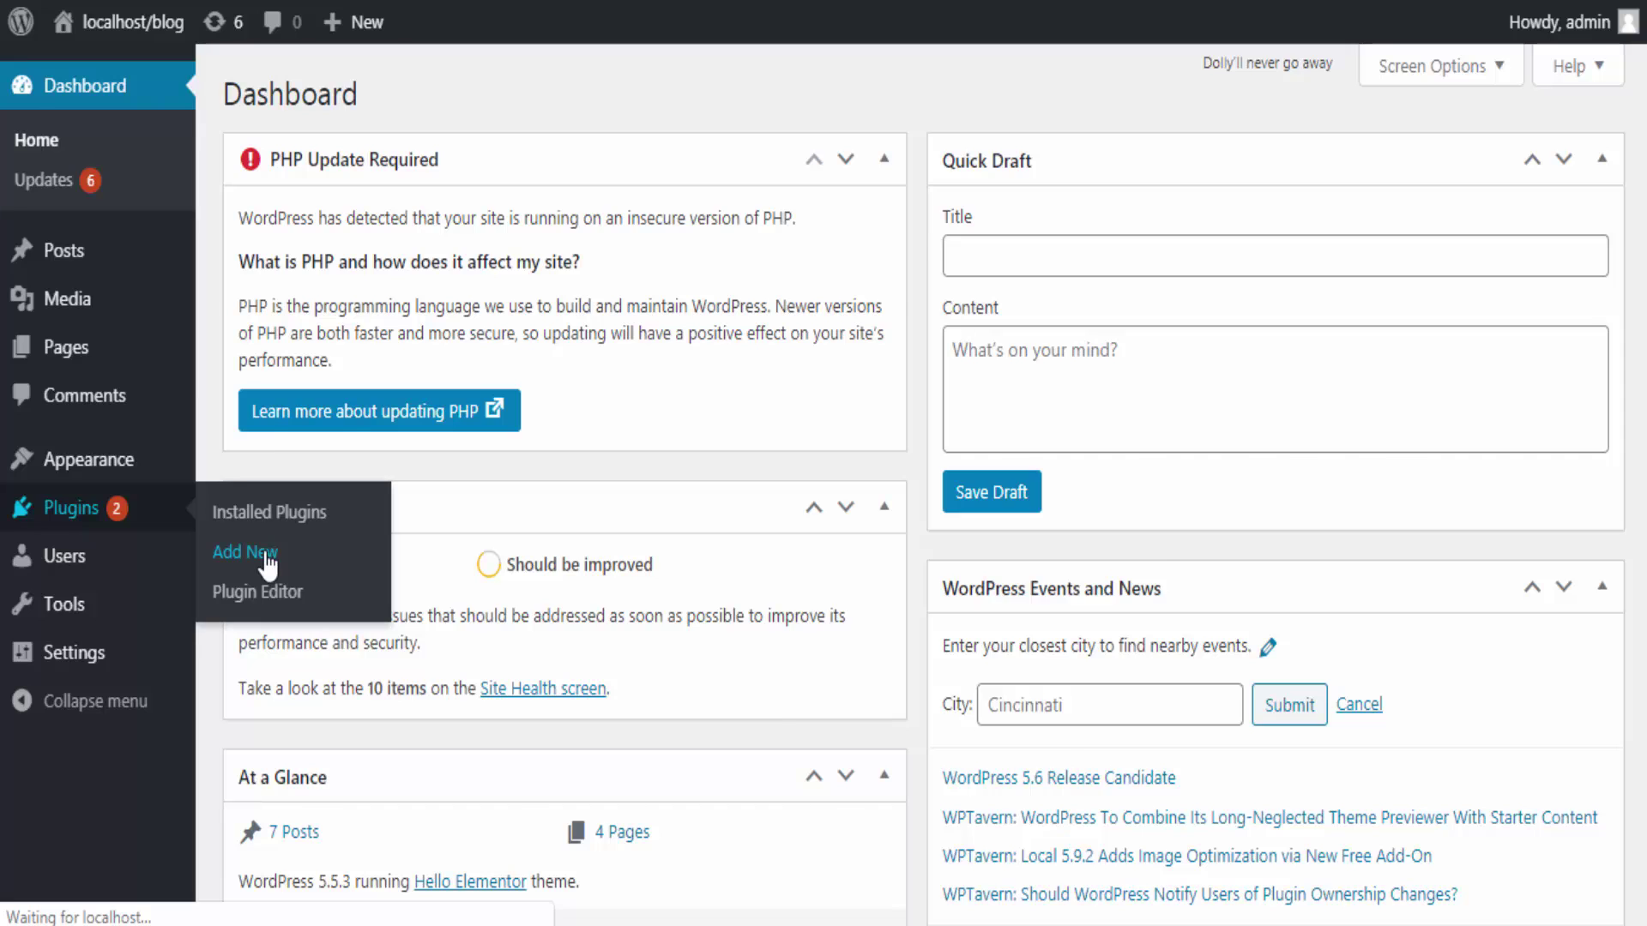
left_click(1346, 190)
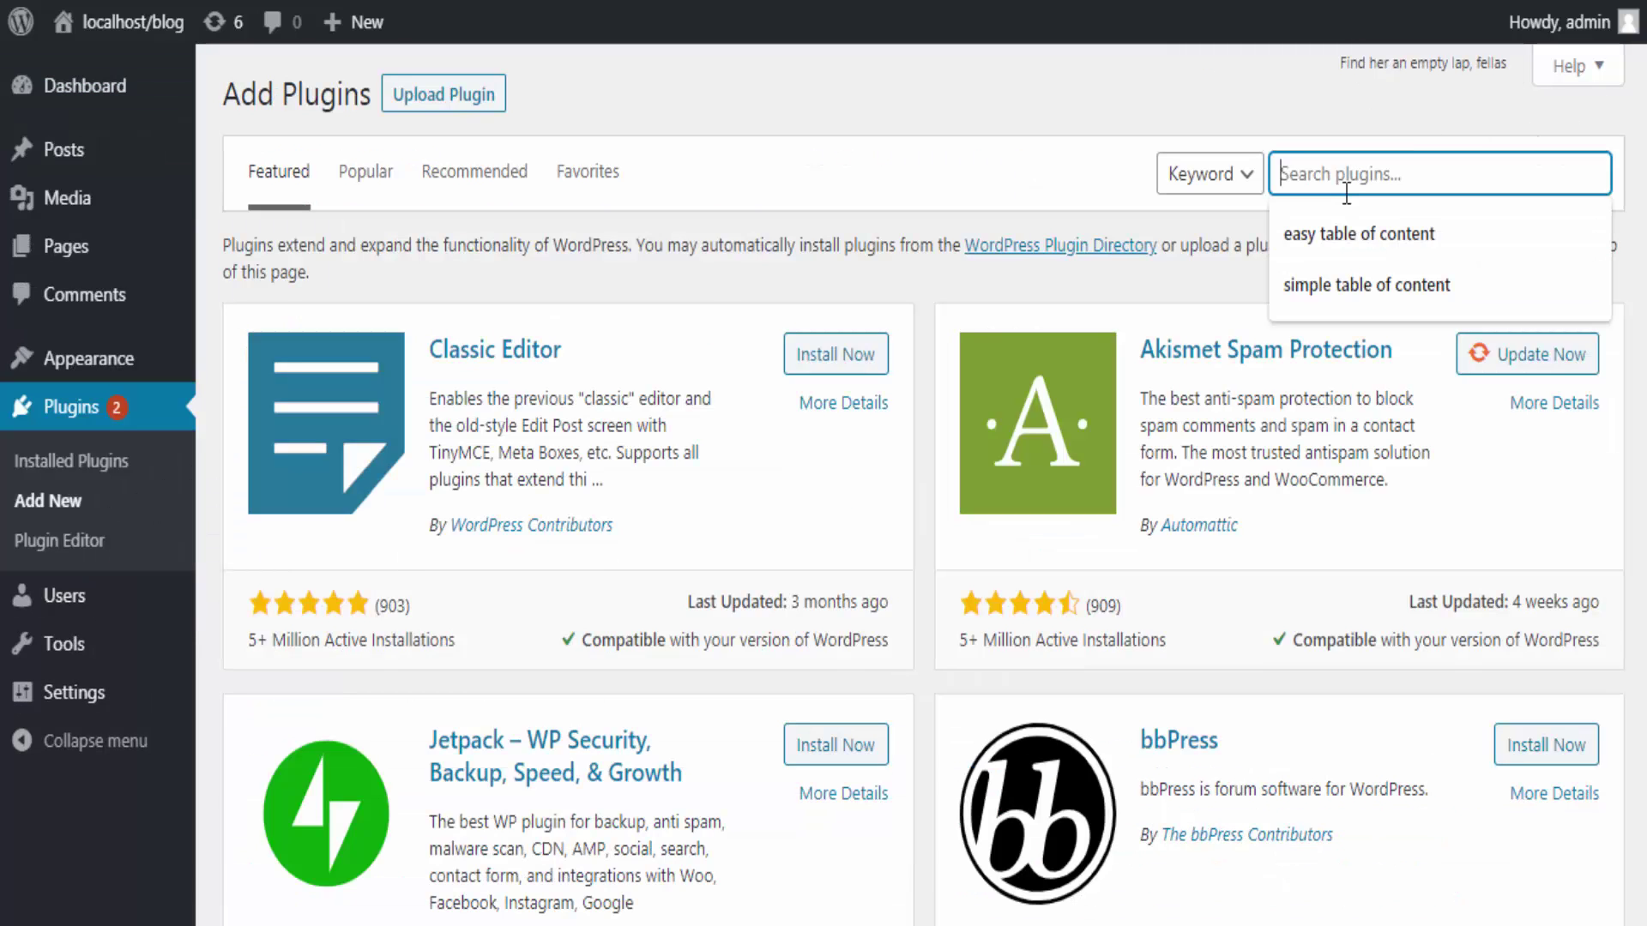
type("elementor")
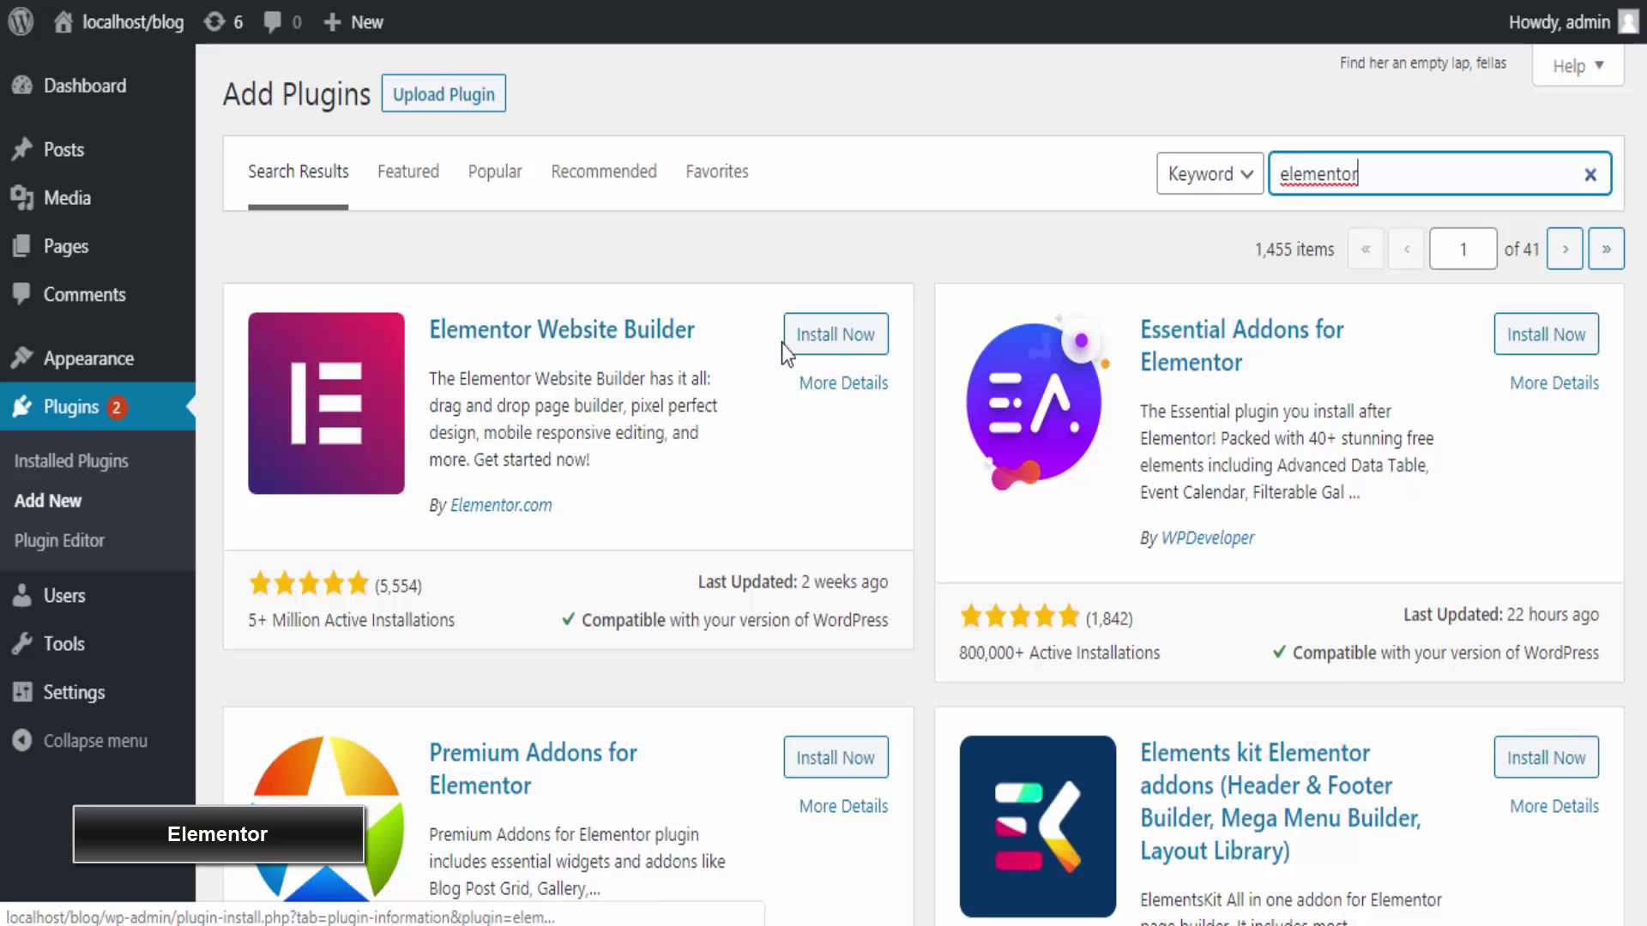
left_click(836, 338)
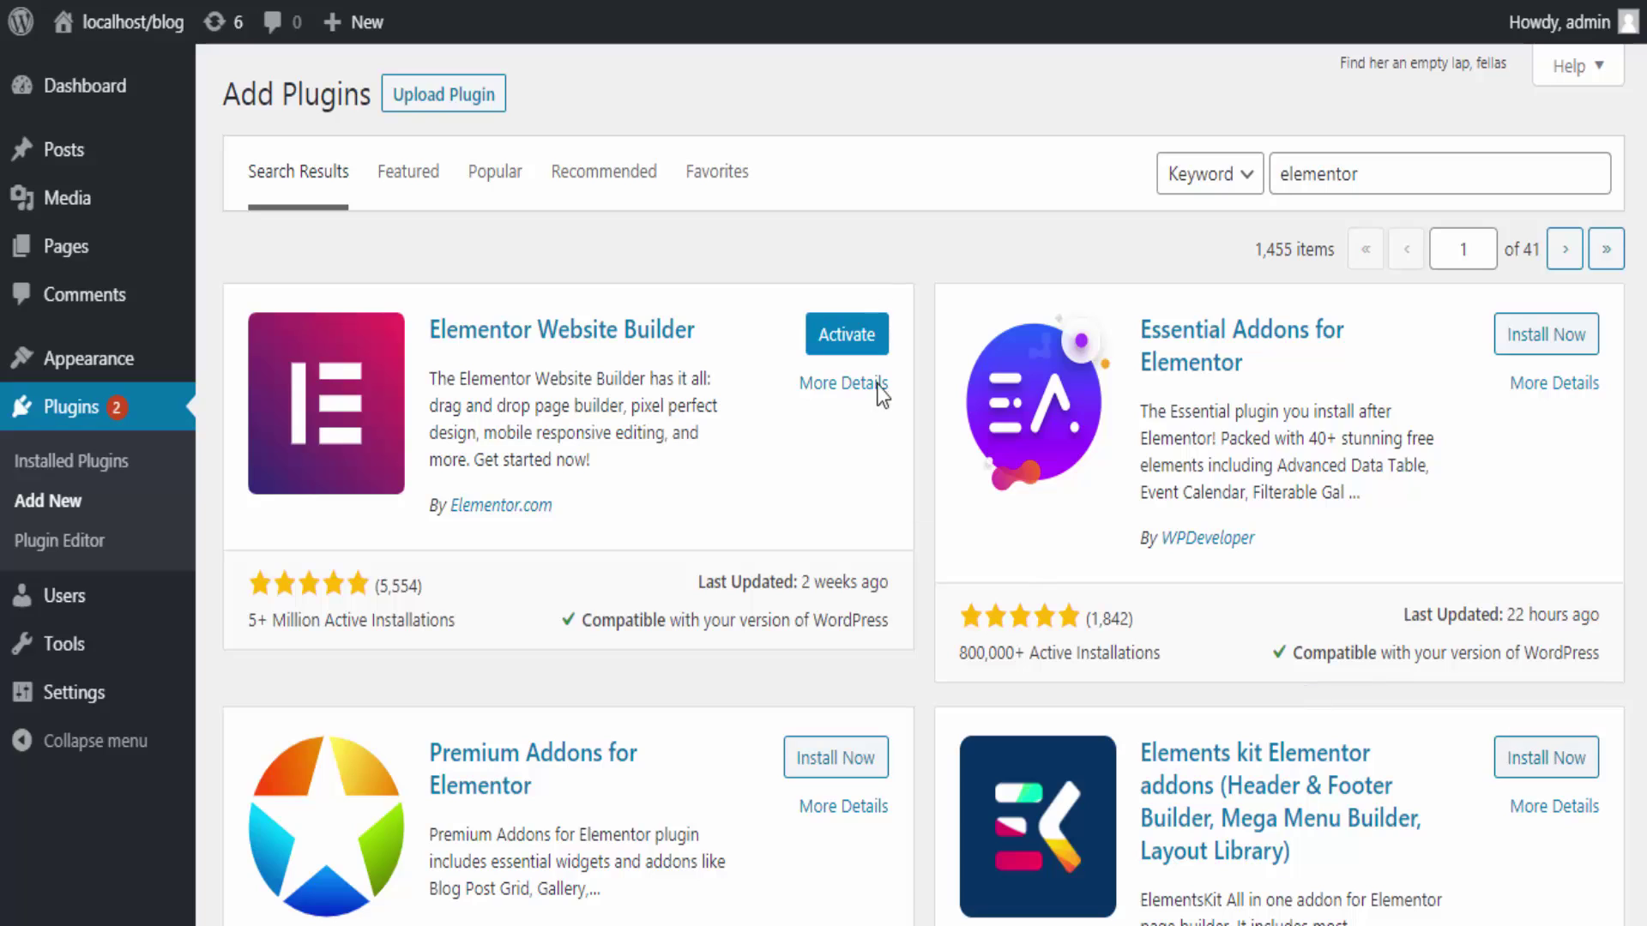
left_click(846, 337)
Create a new WordPress page titled "Archetype" and open it for editing with Elementor.
mouse_move(64, 258)
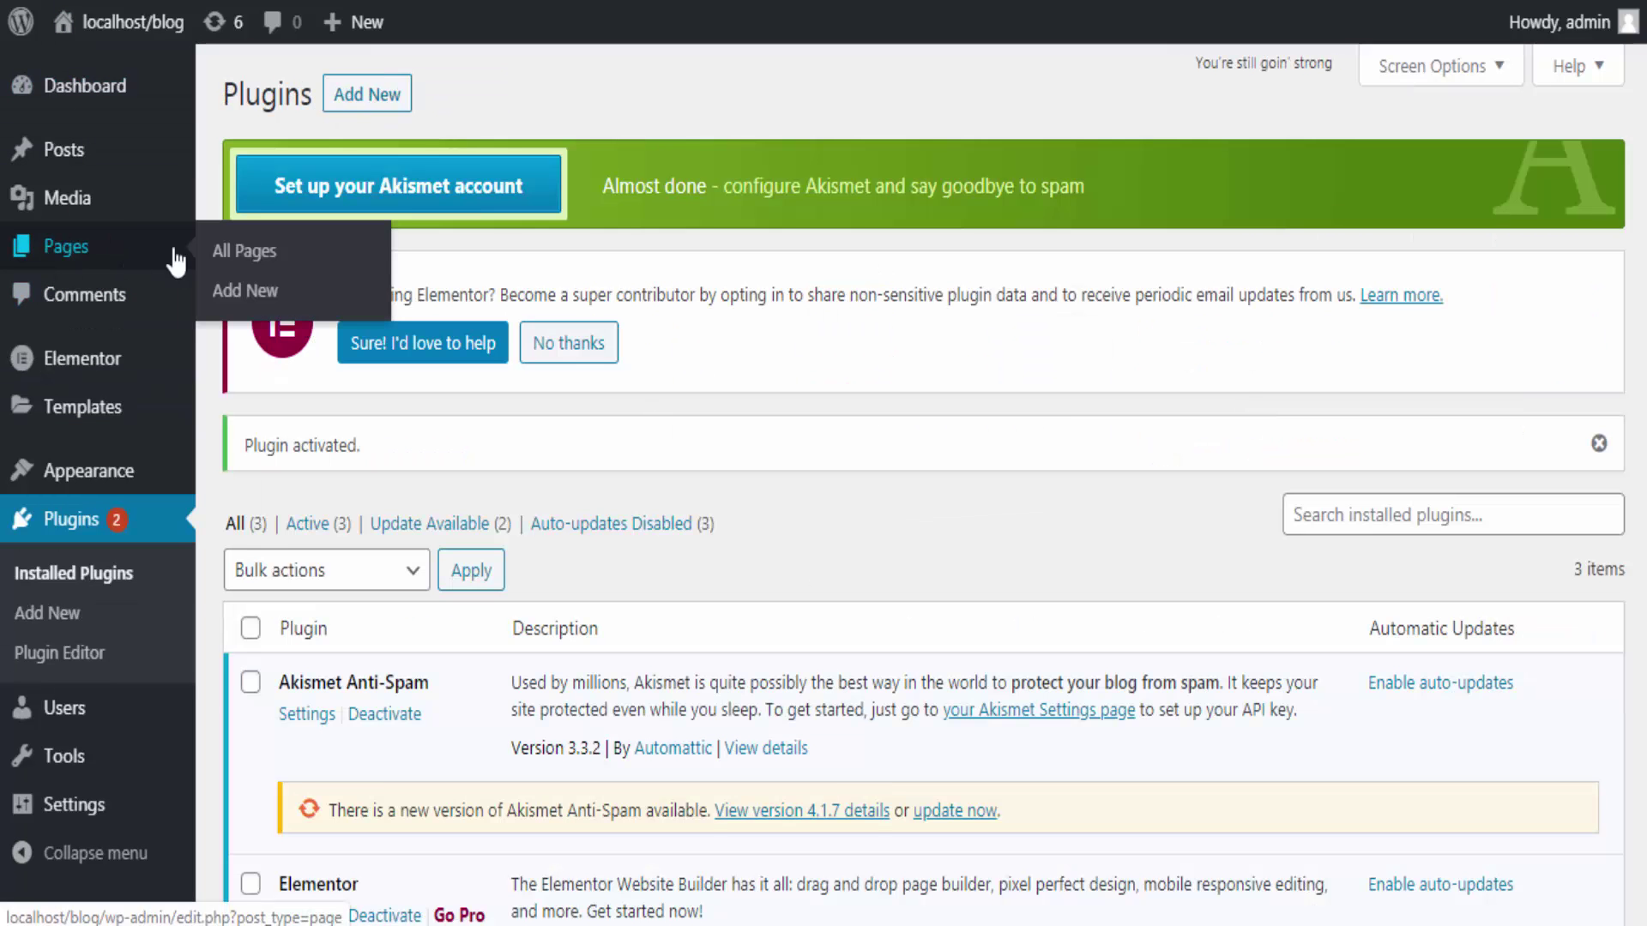
left_click(259, 289)
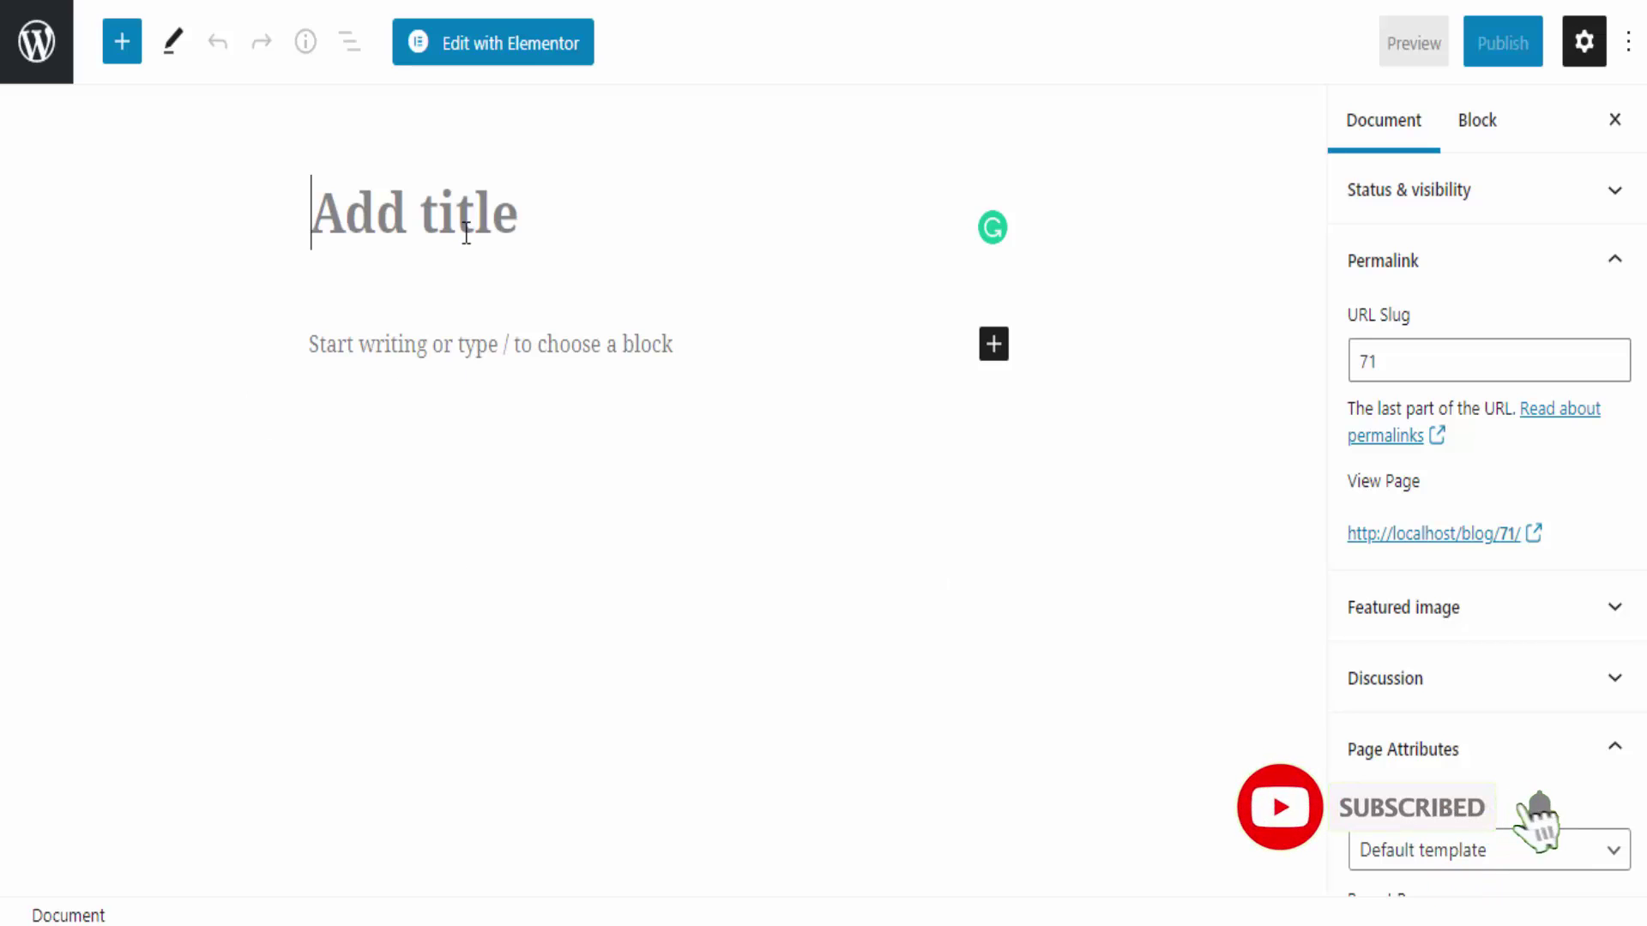
type("Archetype")
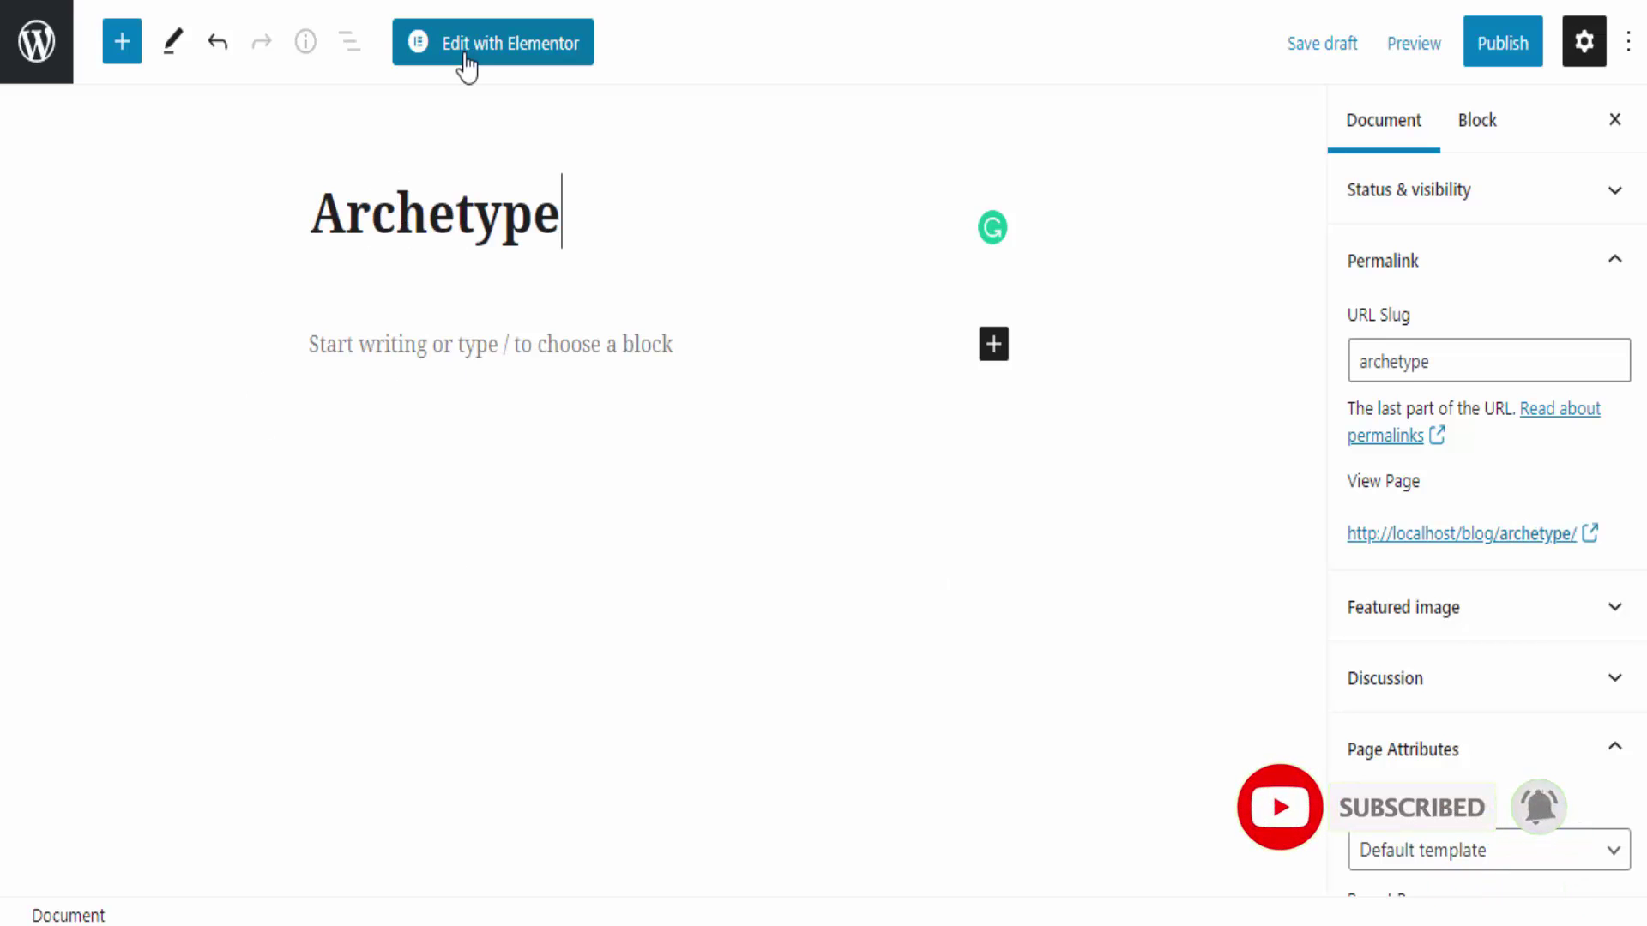
left_click(477, 60)
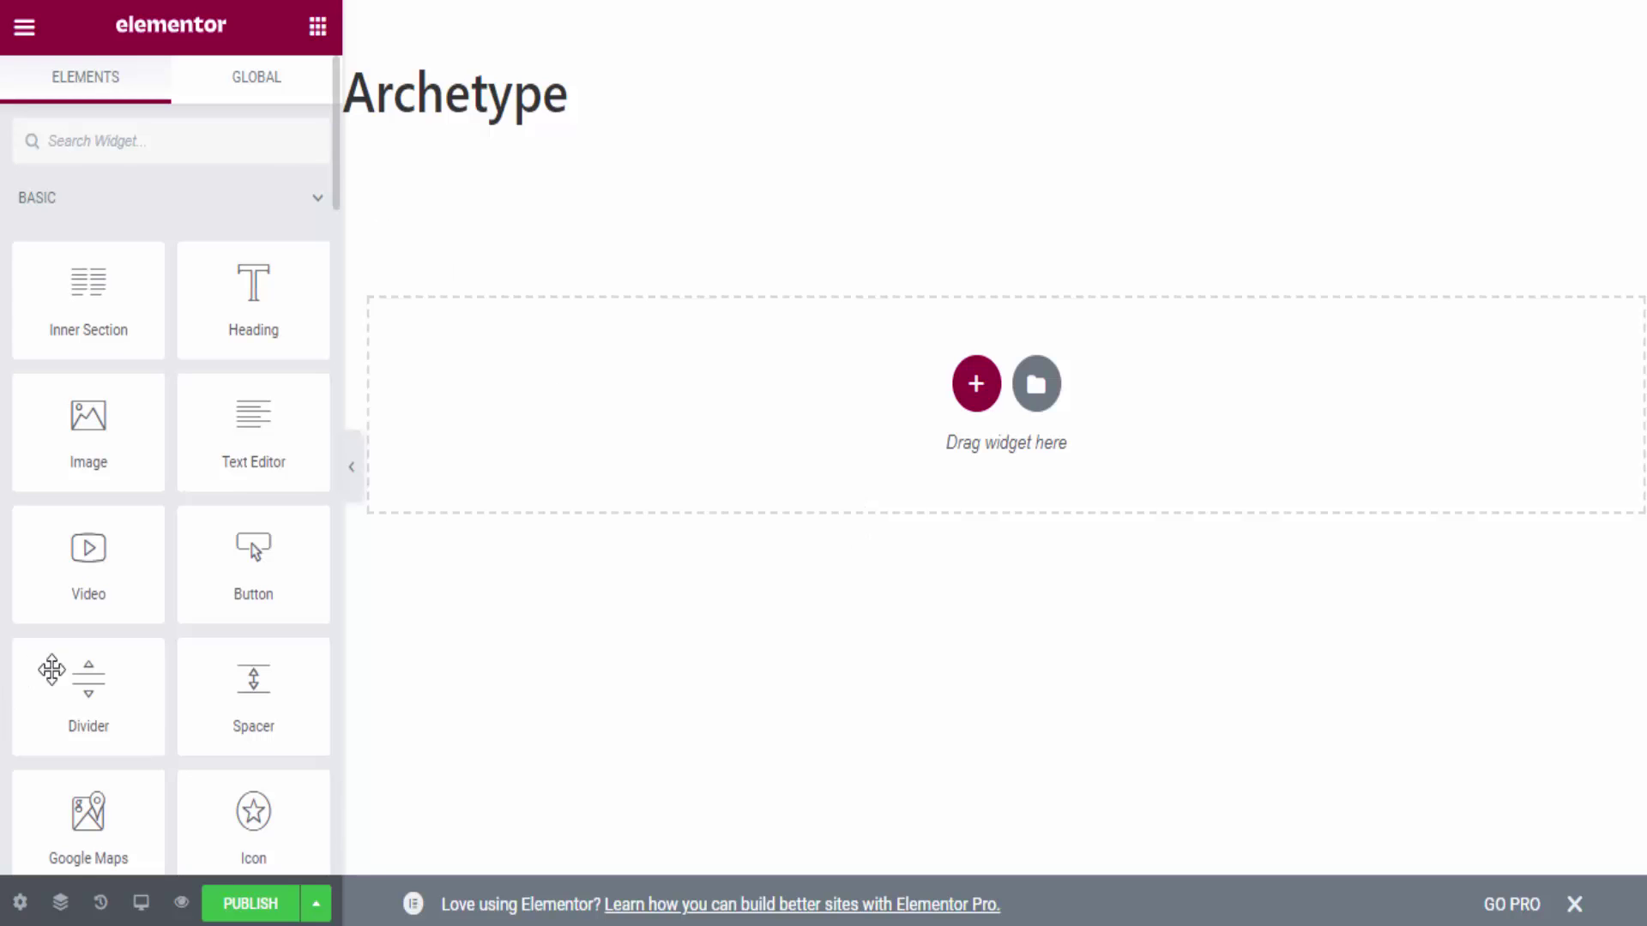
Set the Archetype page's layout to Elementor Canvas, hide its title, and return to the widget list.
left_click(20, 902)
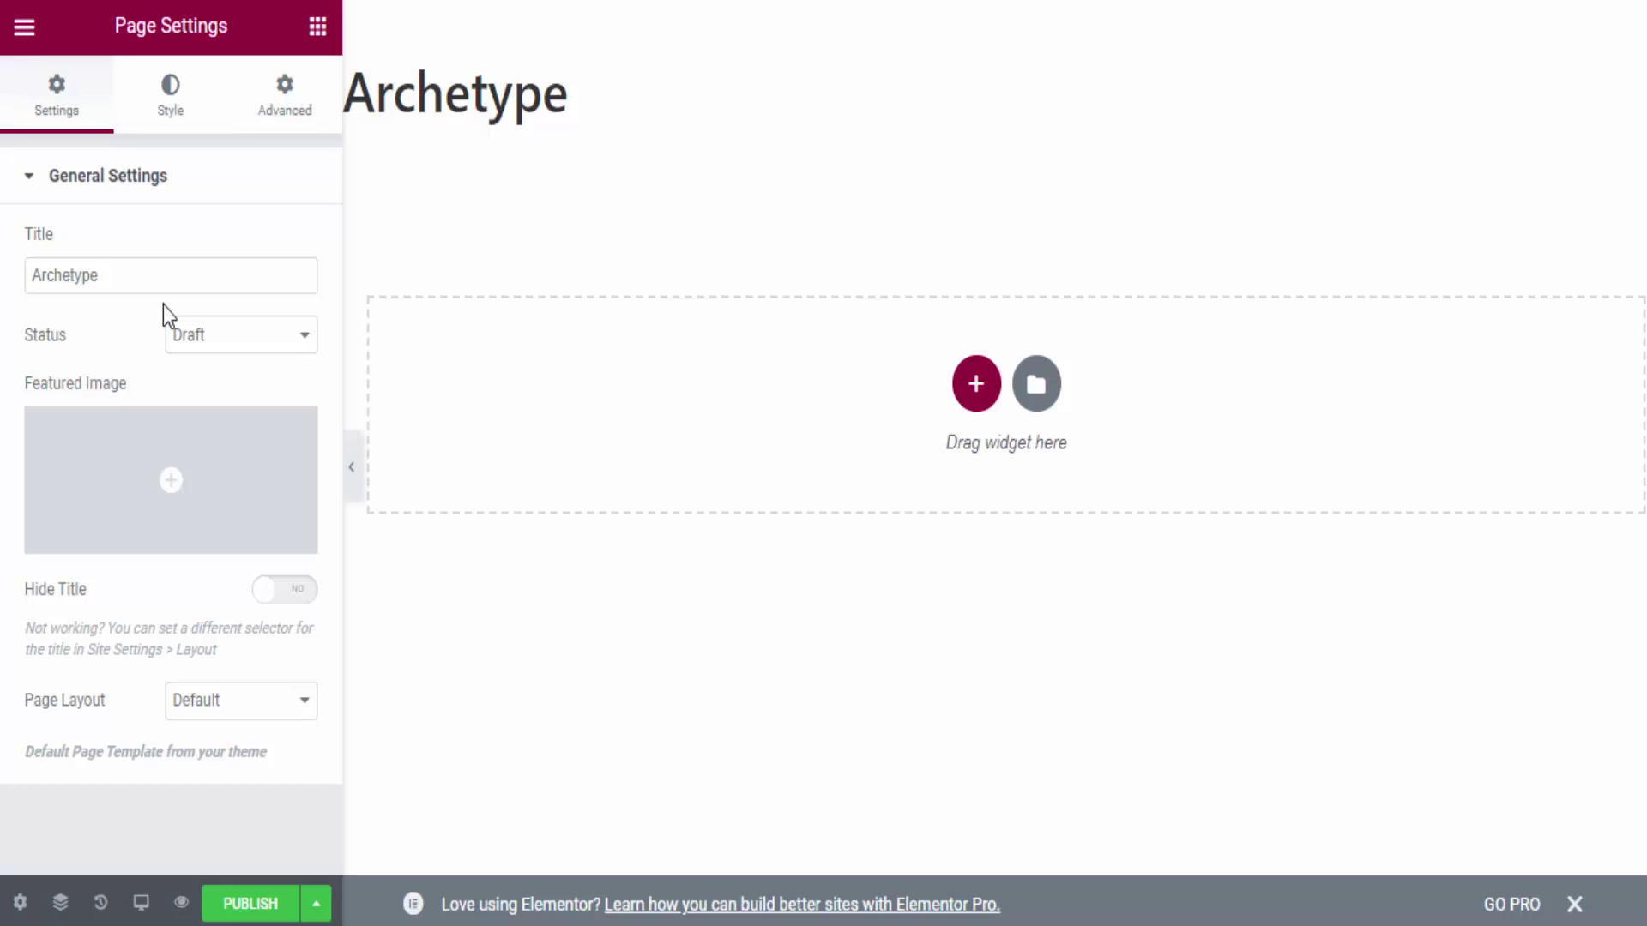
left_click(252, 720)
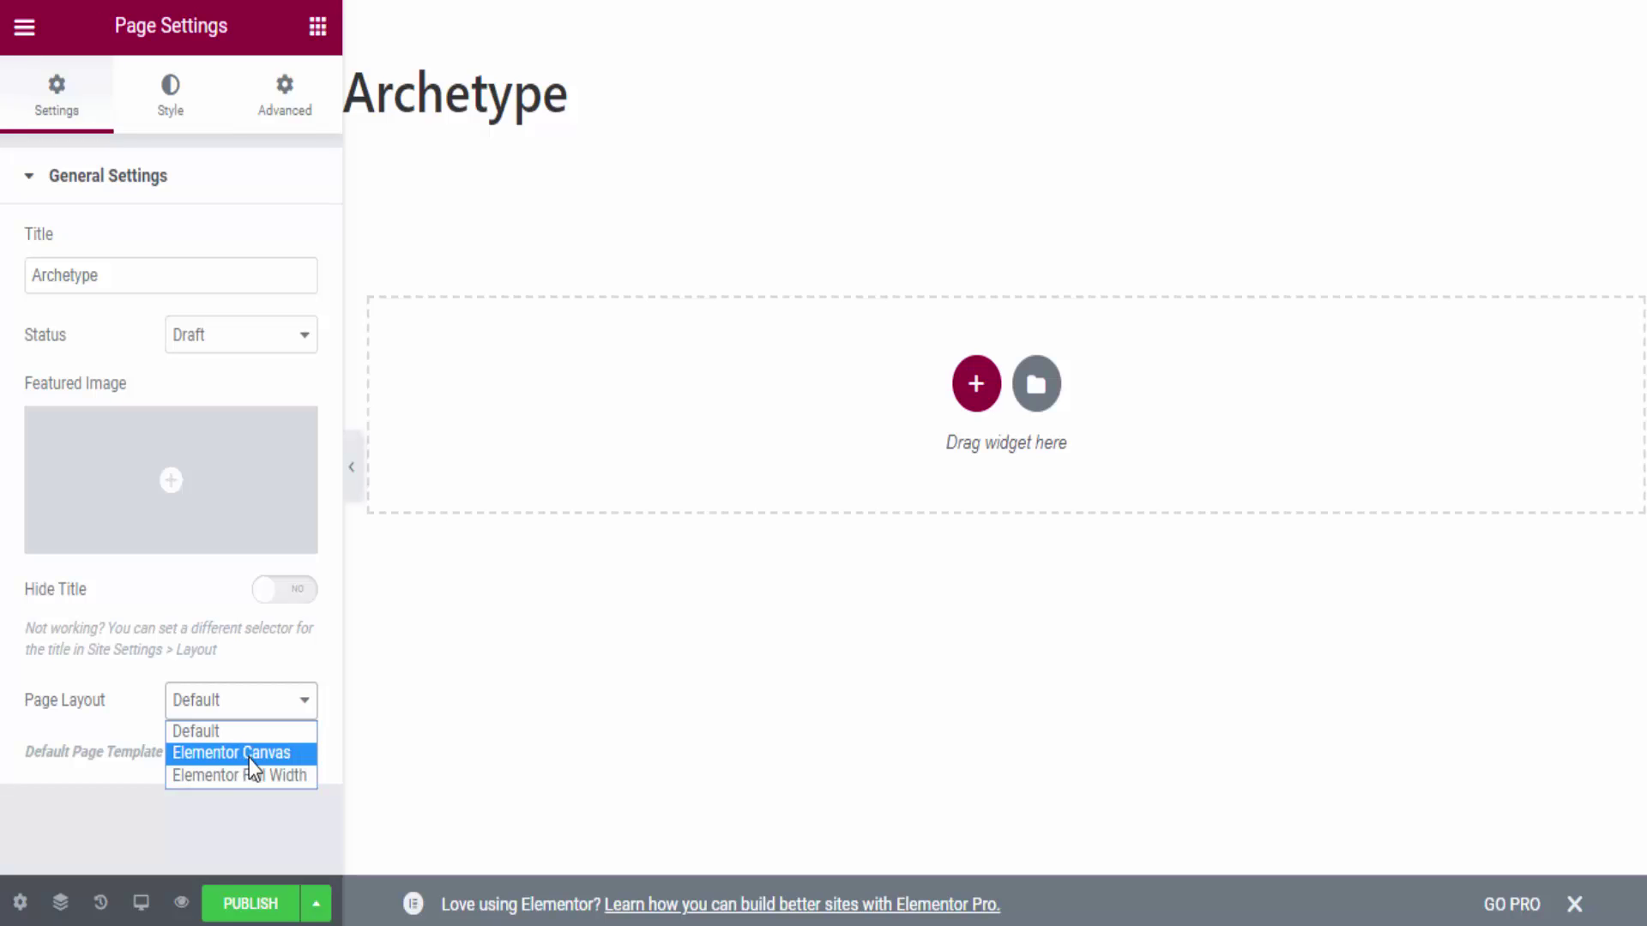
left_click(249, 756)
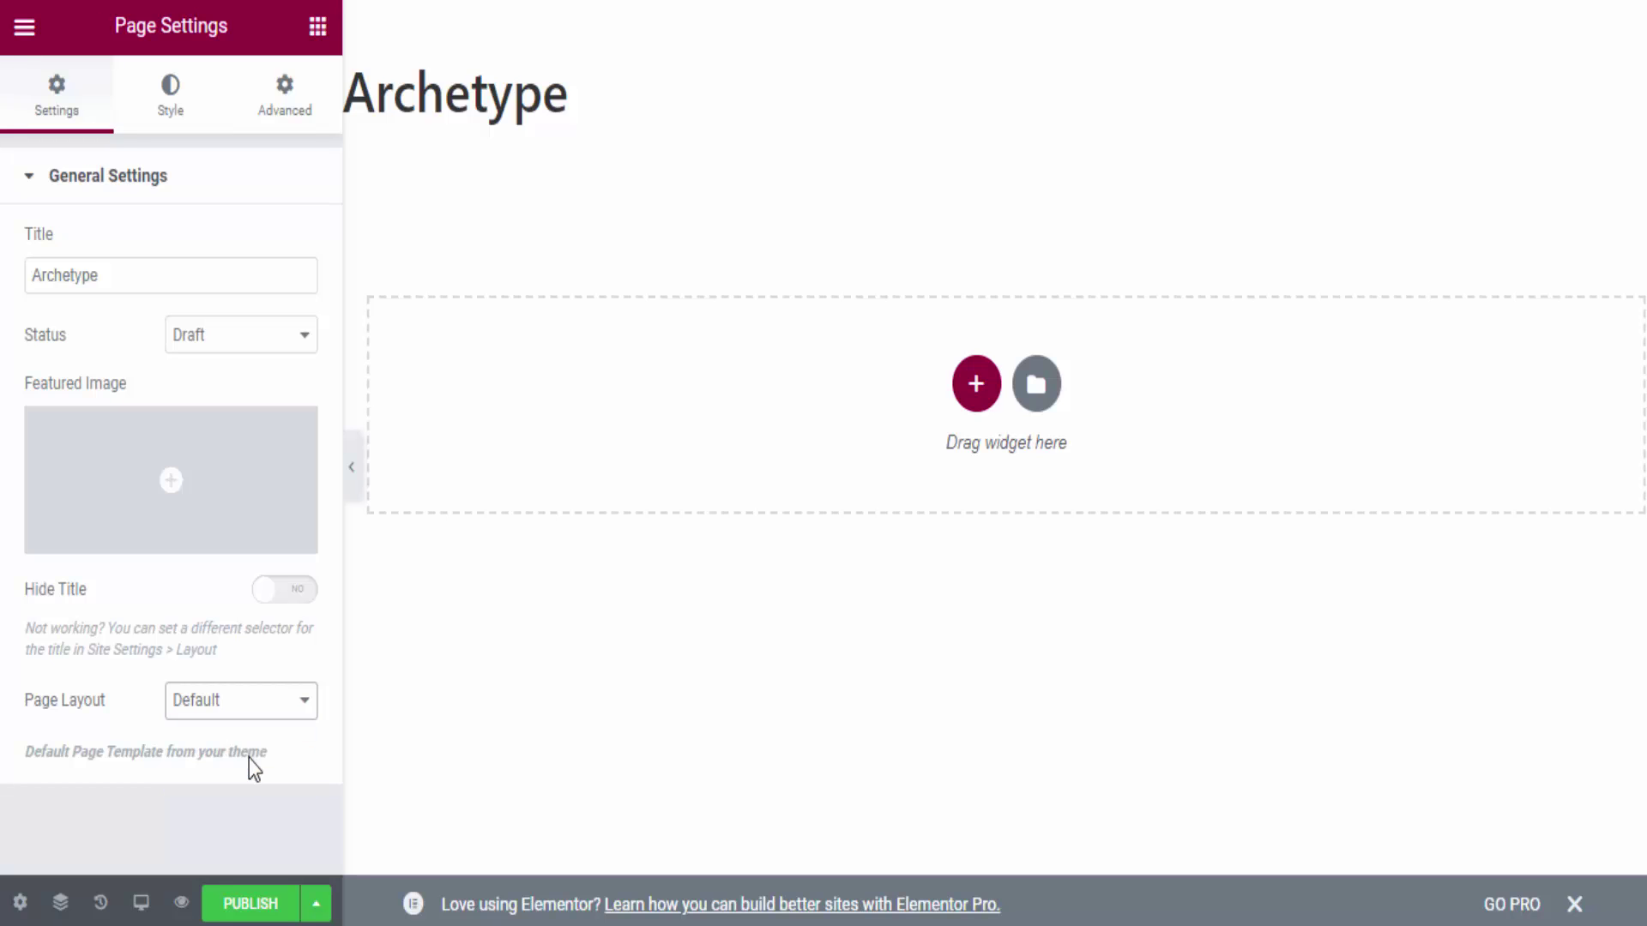
left_click(299, 590)
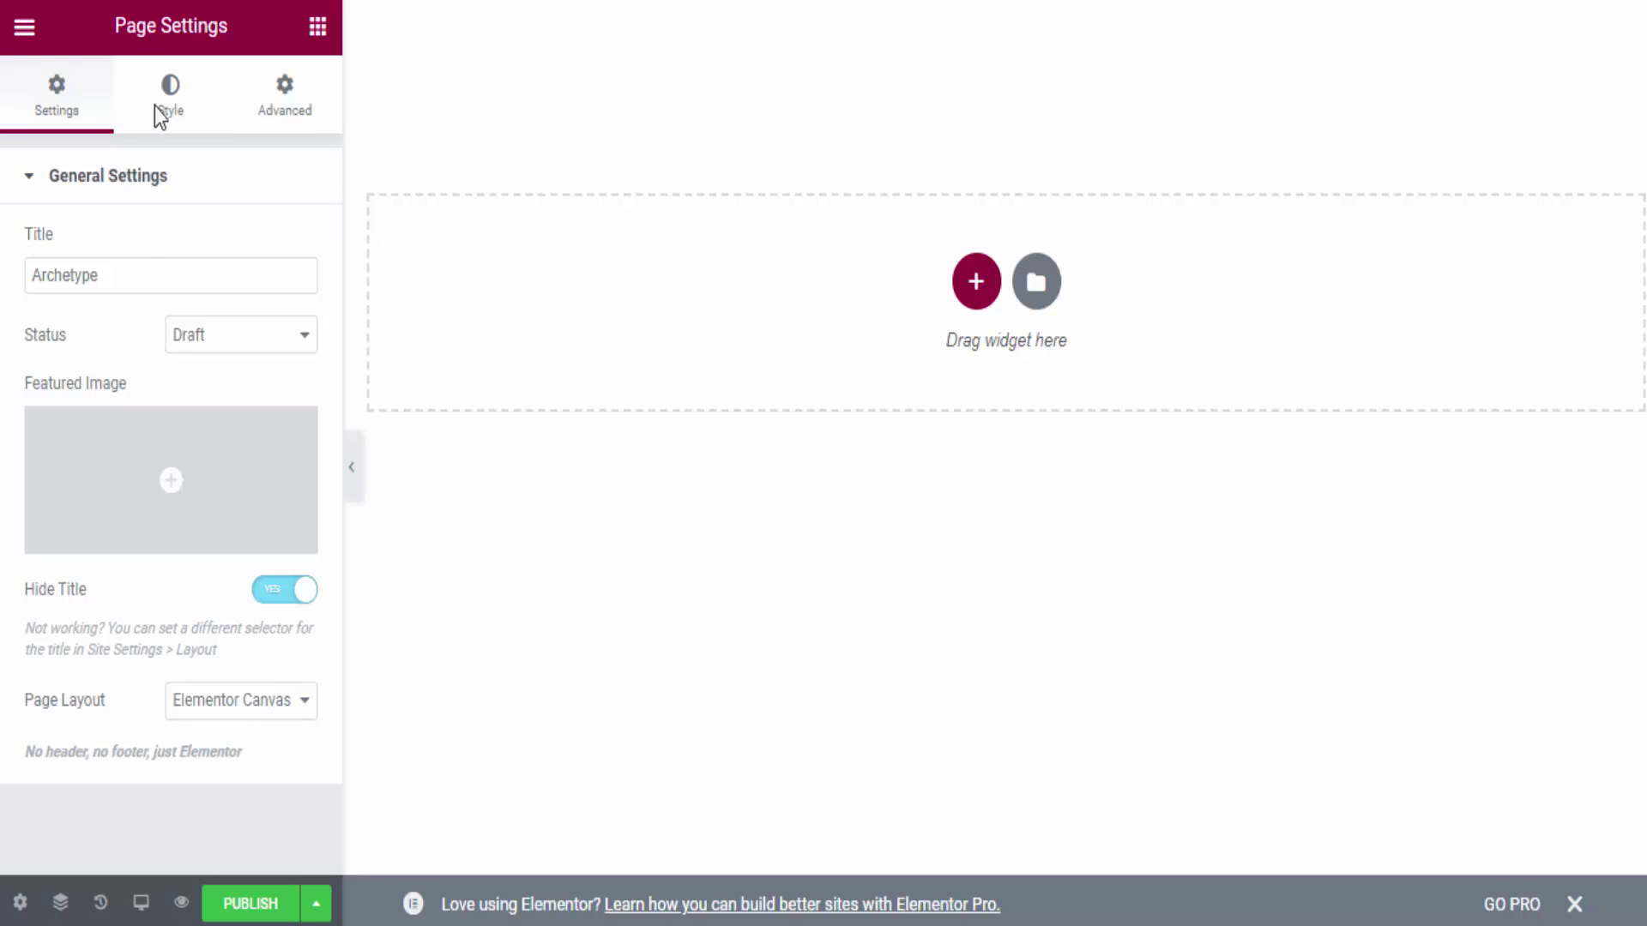
left_click(317, 27)
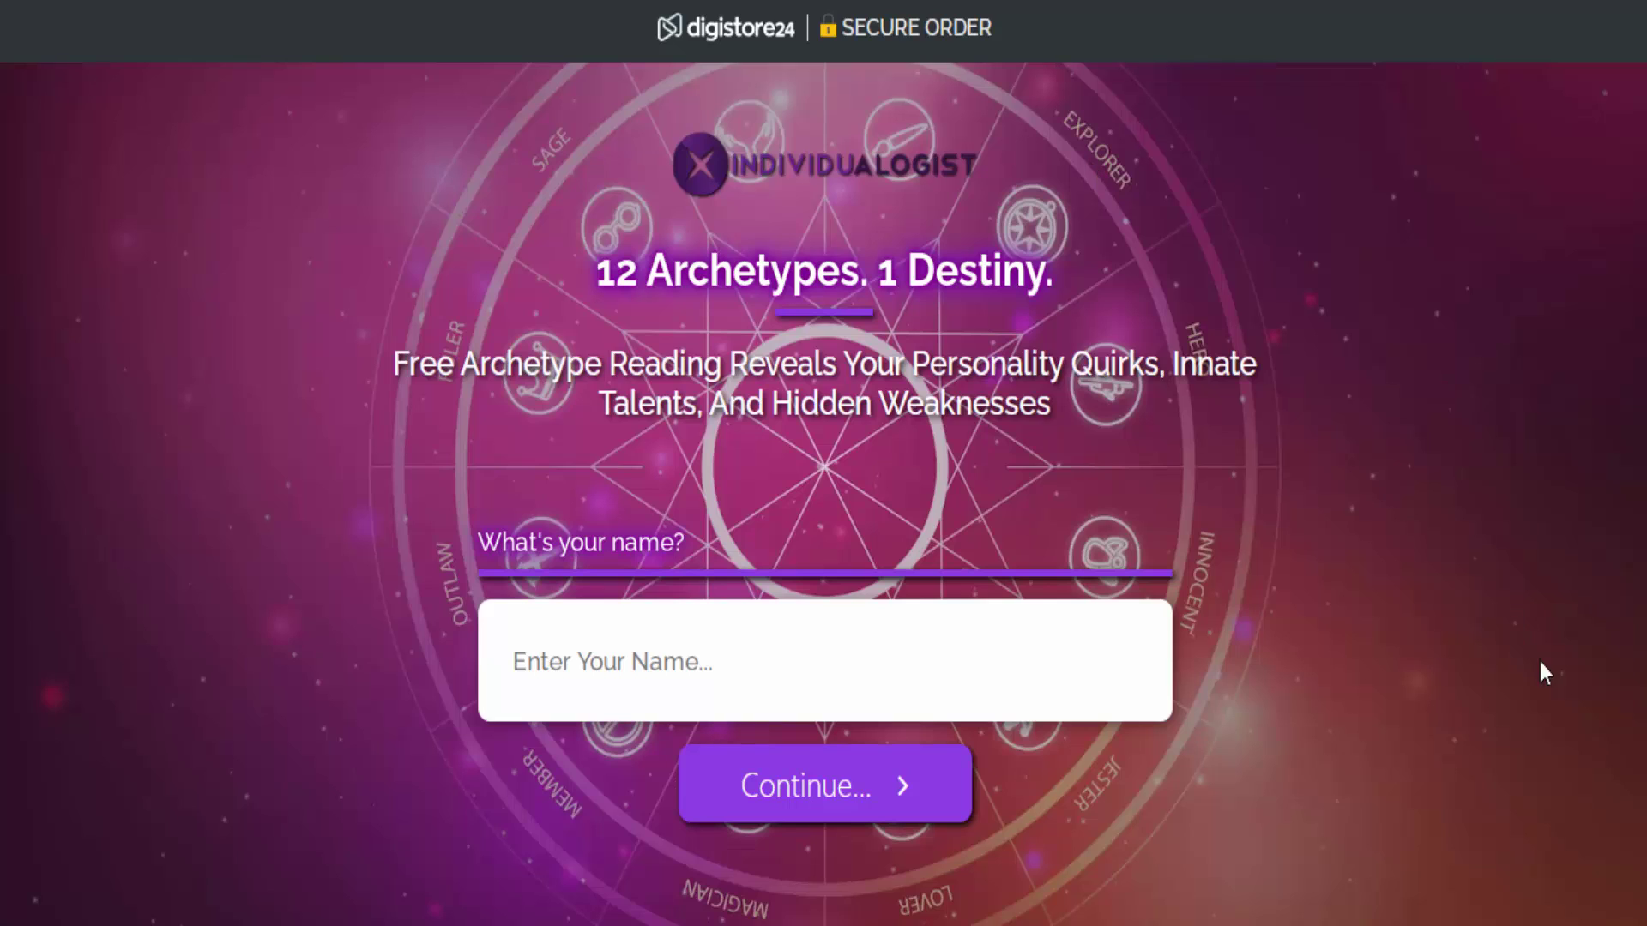
Inspect the Individualogist landing page's code and delete the name entry form element from it.
right_click(173, 174)
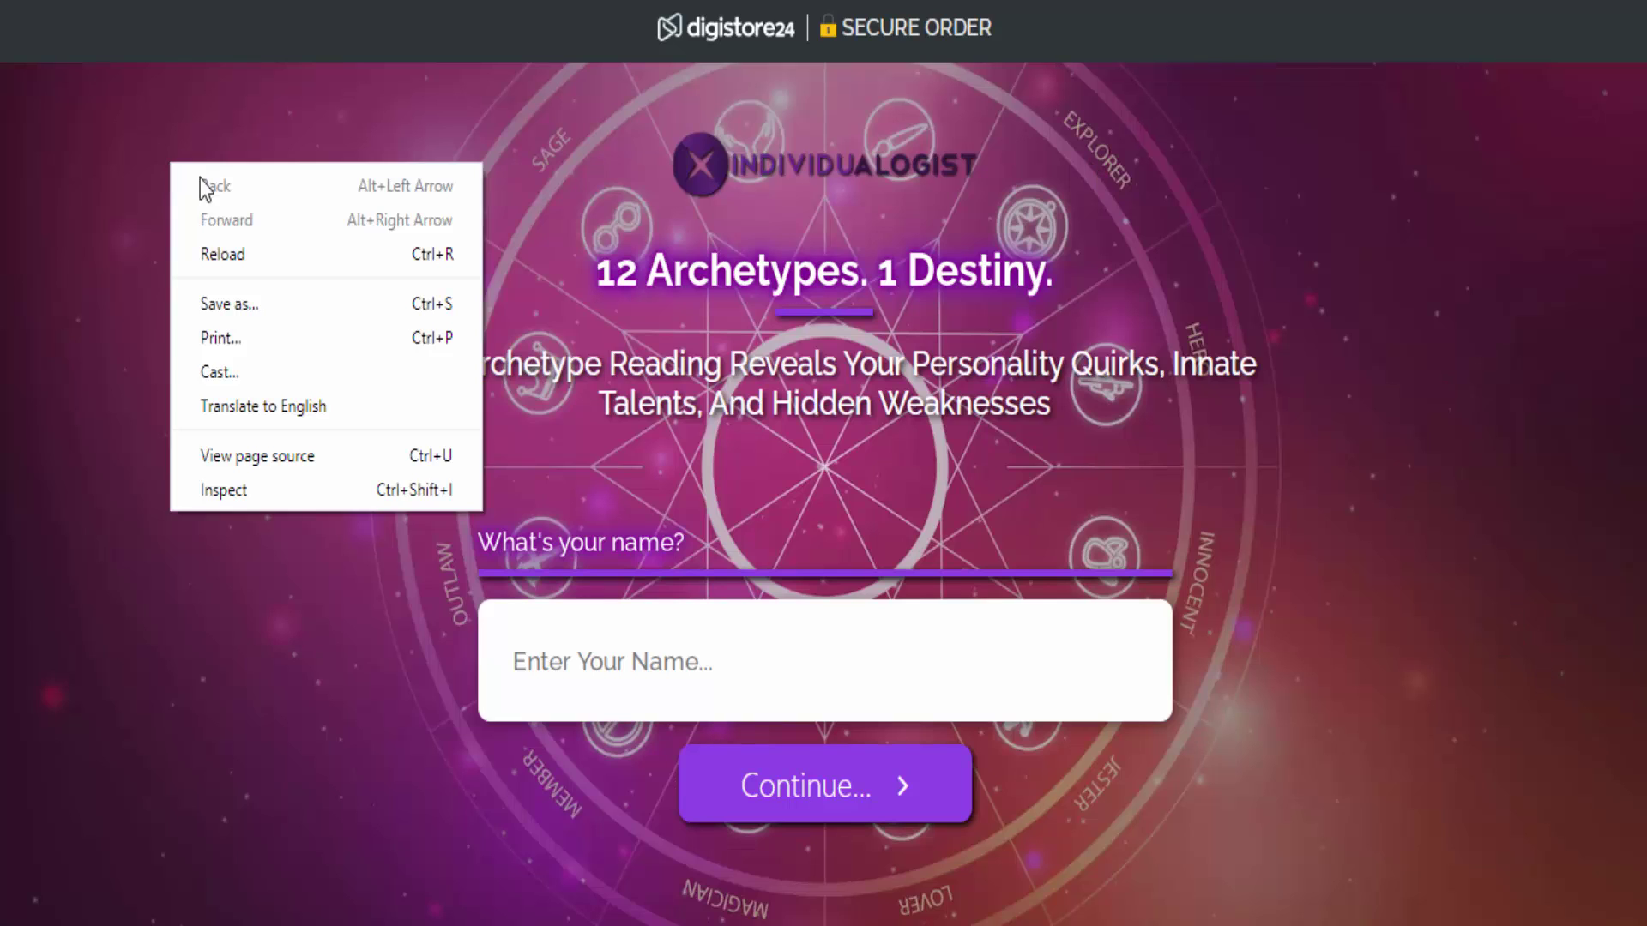
left_click(225, 490)
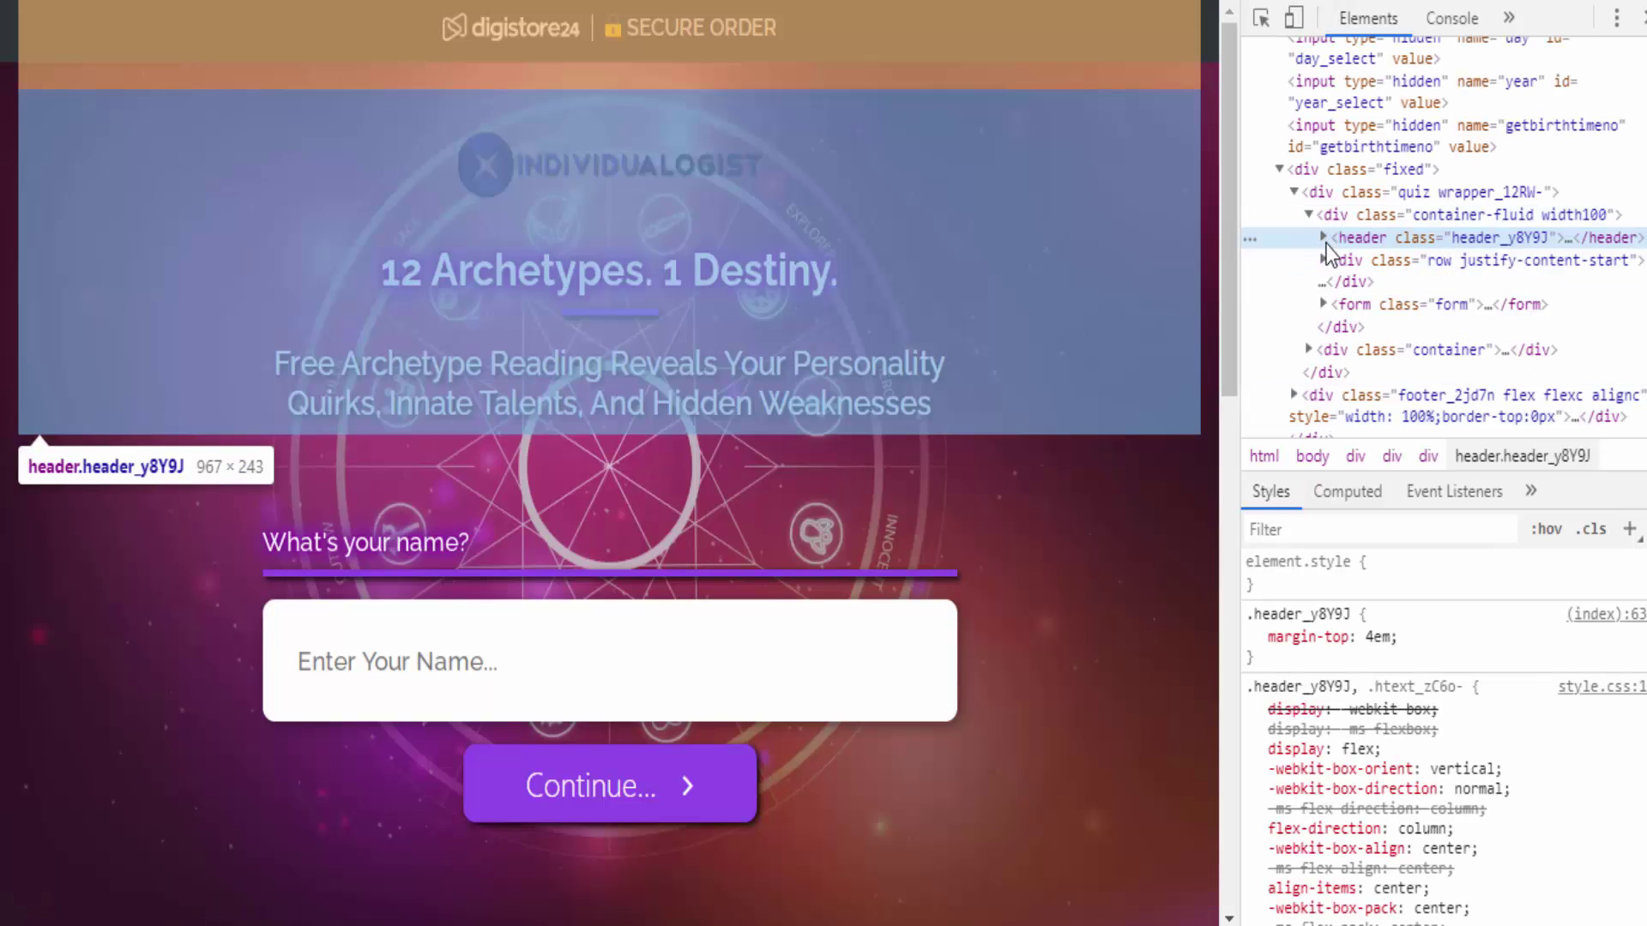
left_click(1324, 239)
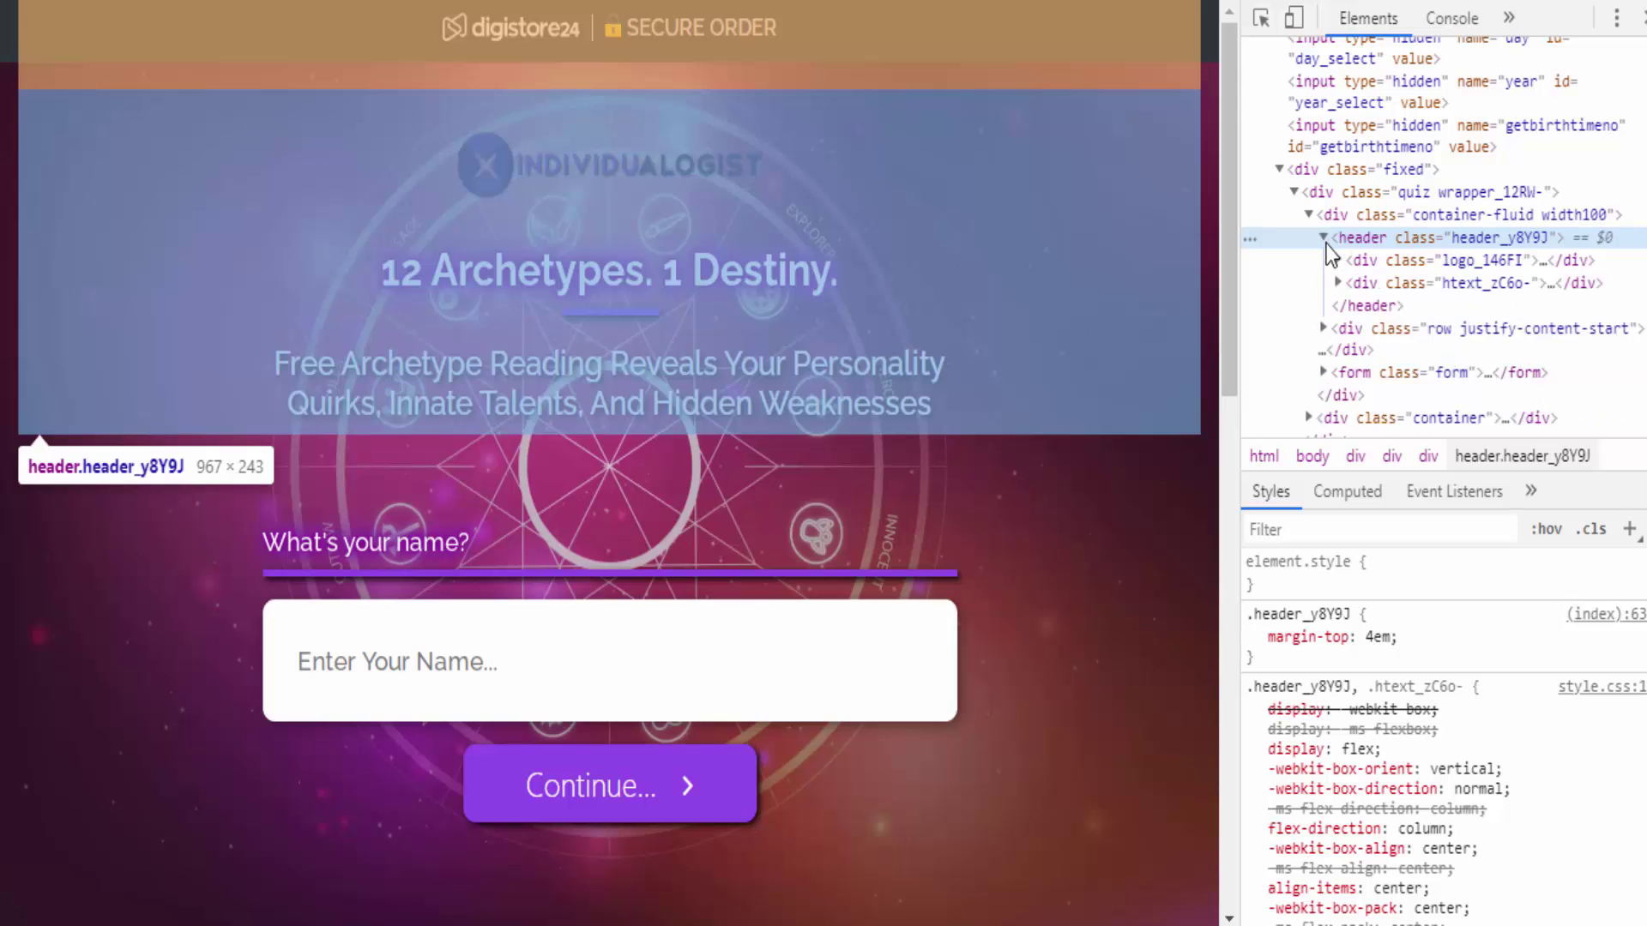
scroll(1347, 172, "down", 2)
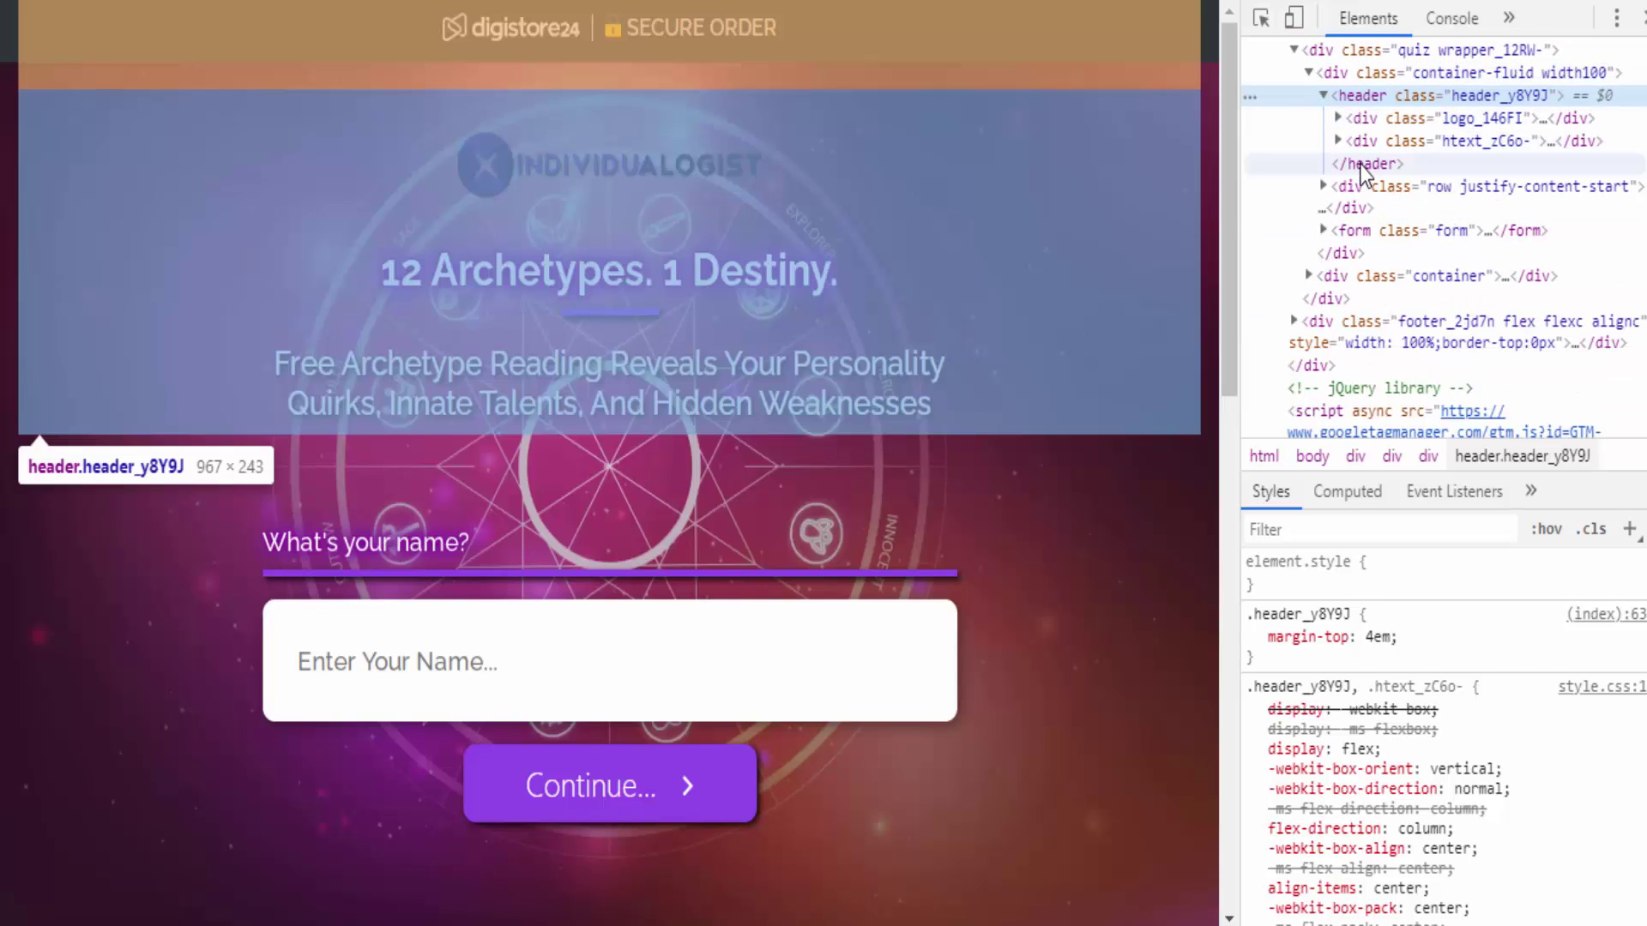
left_click(1364, 188)
left_click(1347, 232)
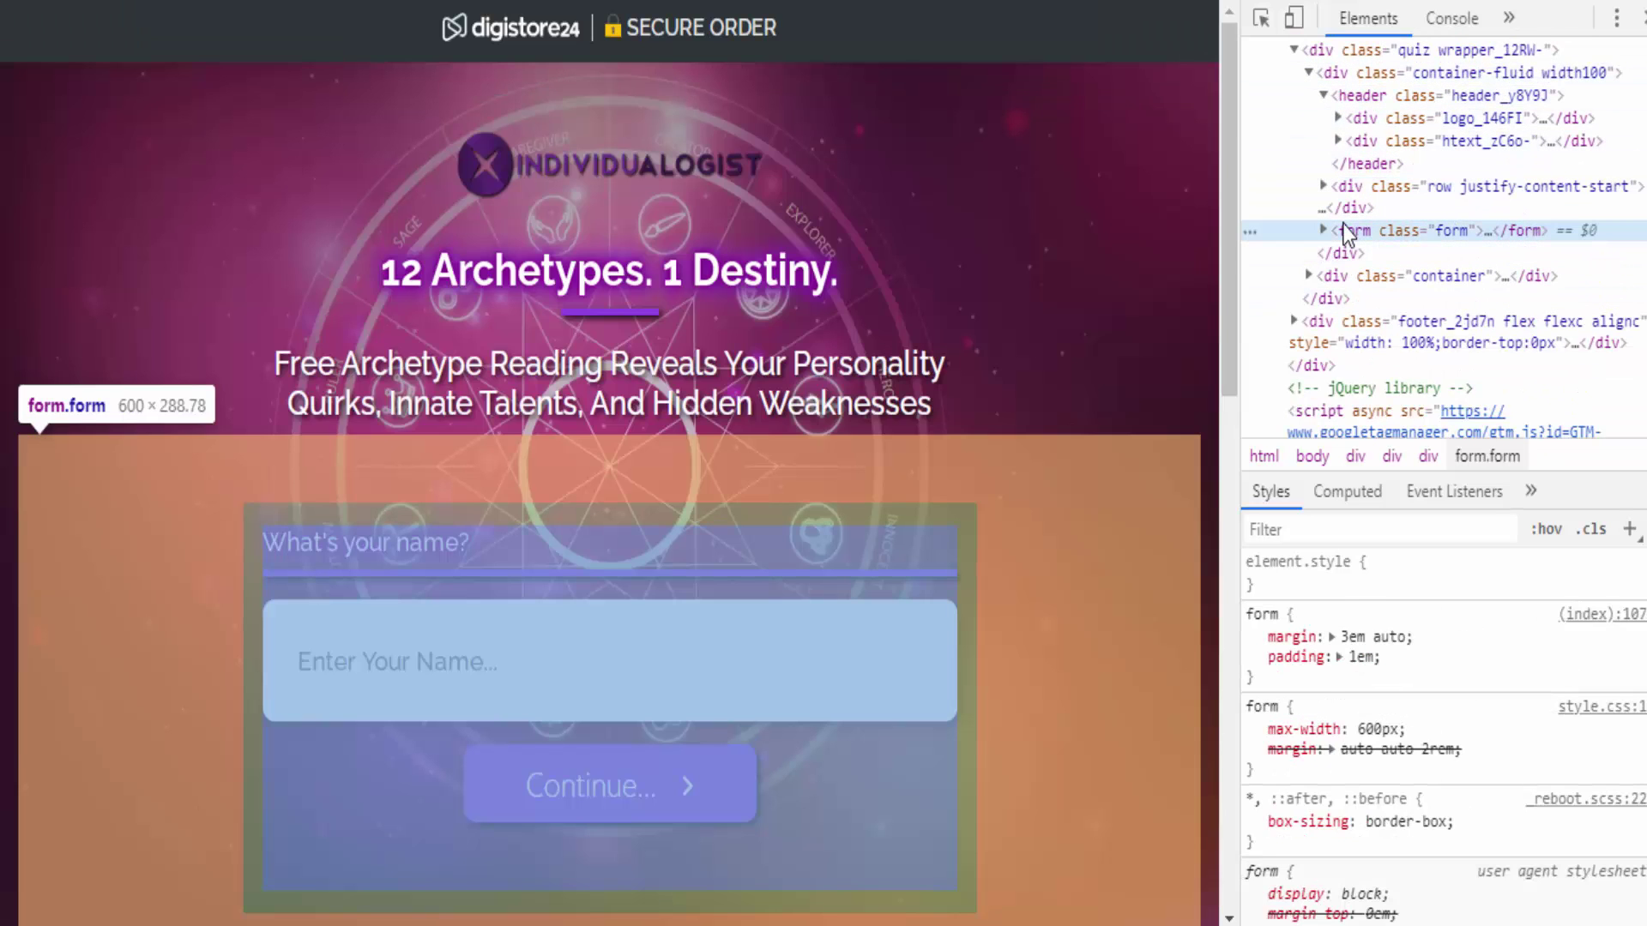
key("Delete")
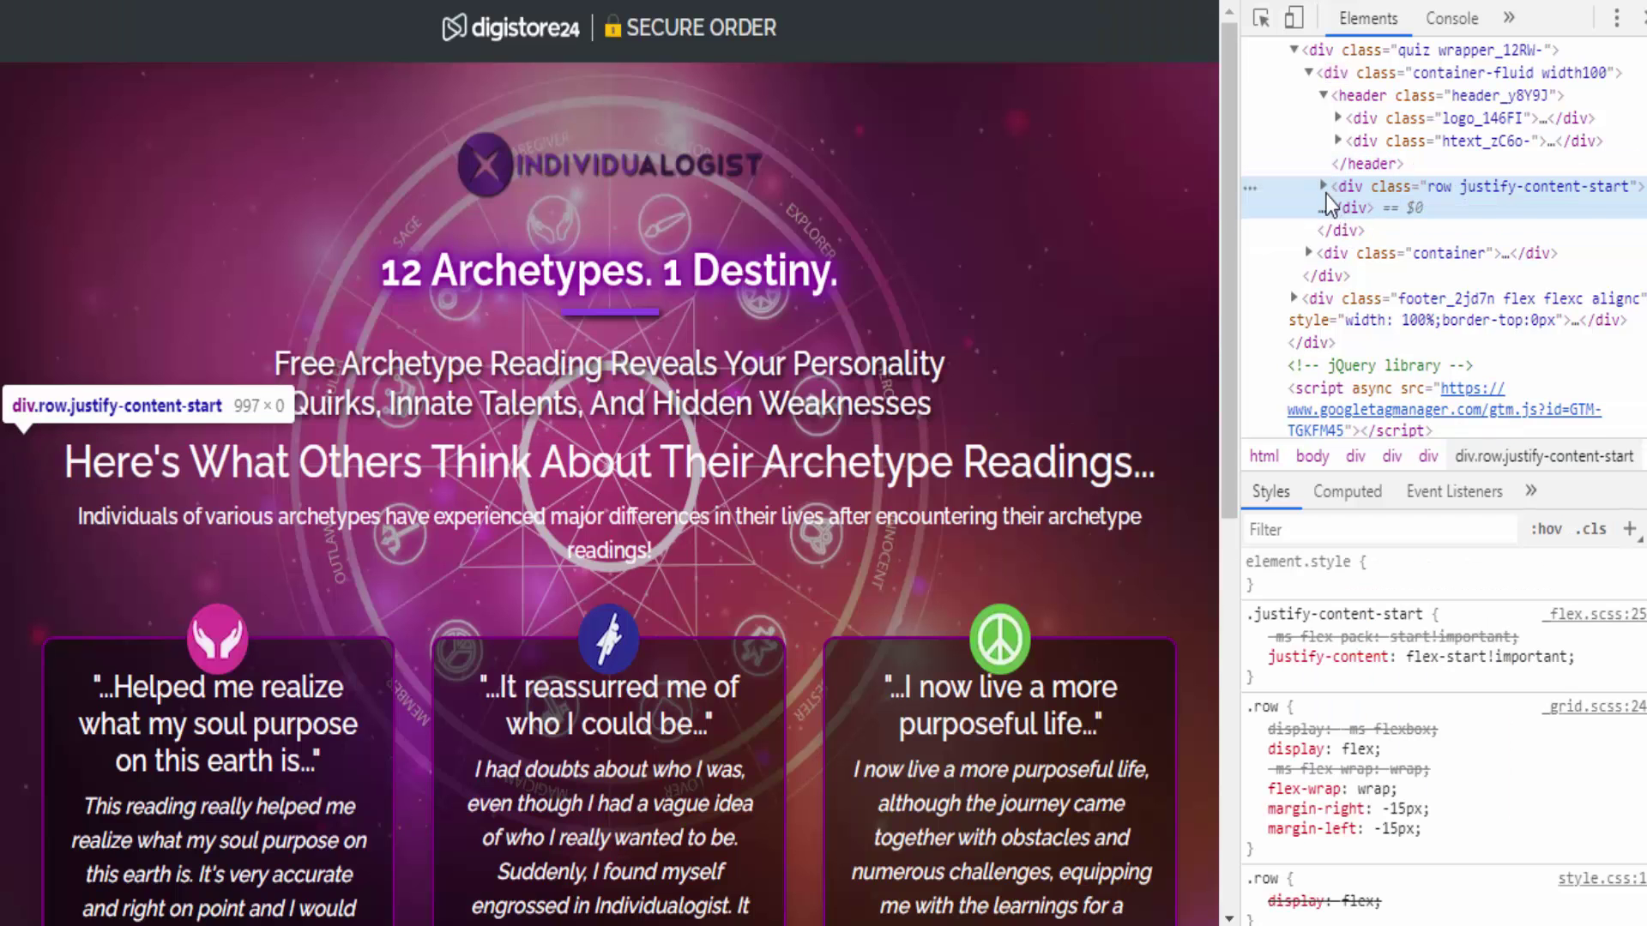
Open the quiz wrapper's background image archetypewheelwhite.webp in its own tab and save it to the computer.
scroll(1331, 201, "up", 2)
left_click(1334, 194)
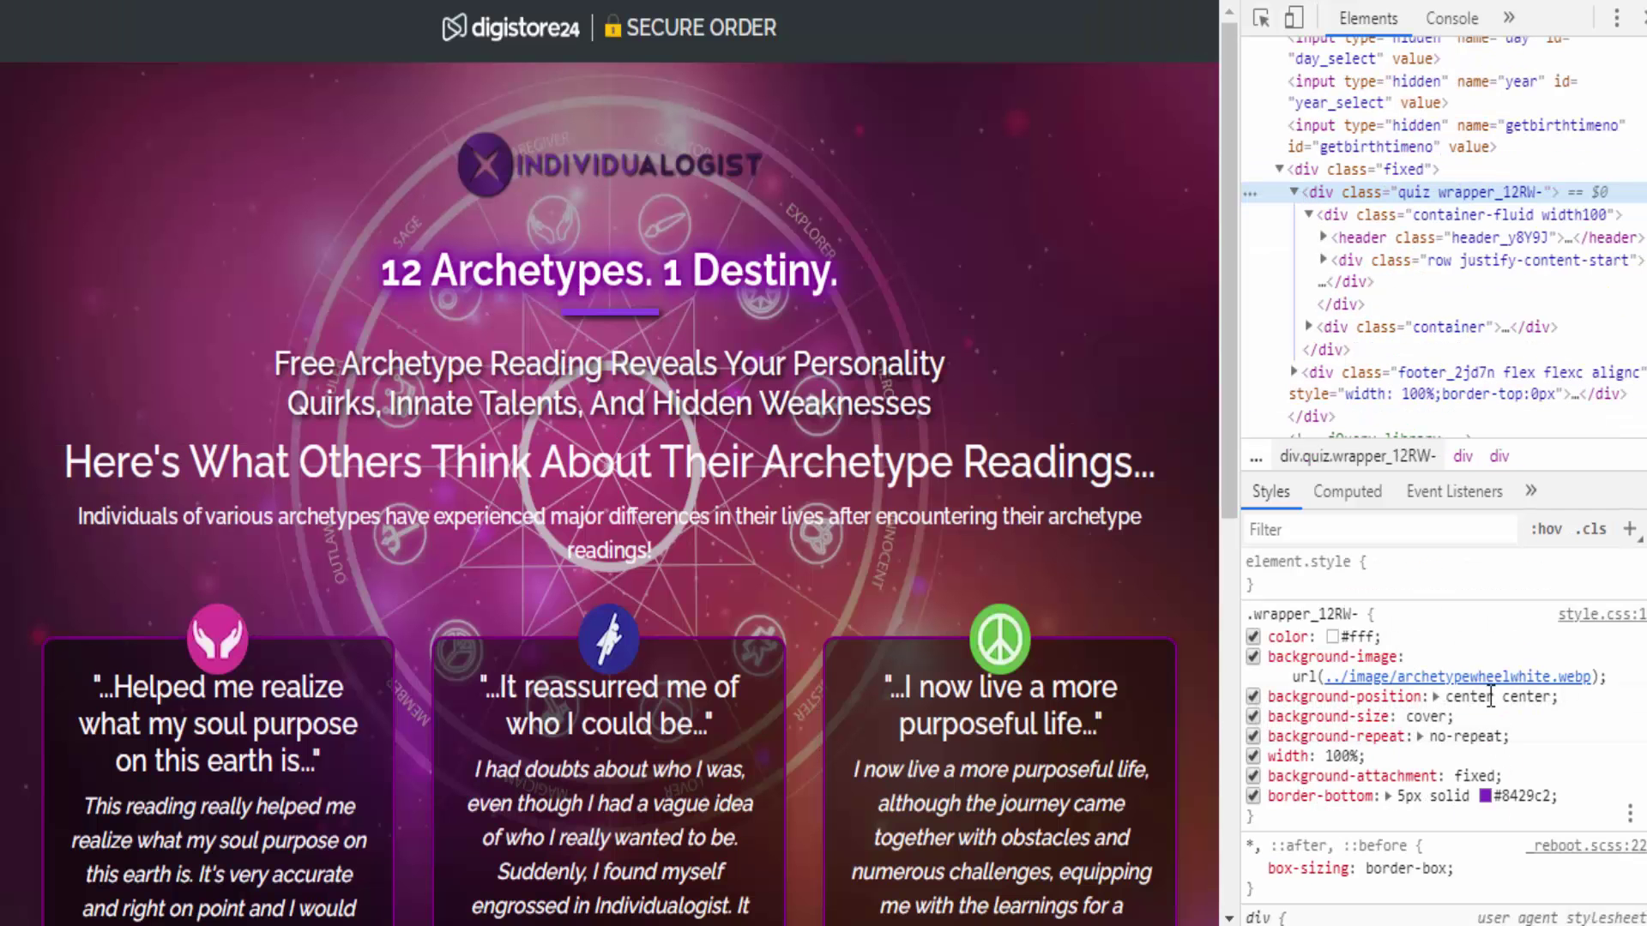
left_click(1422, 677)
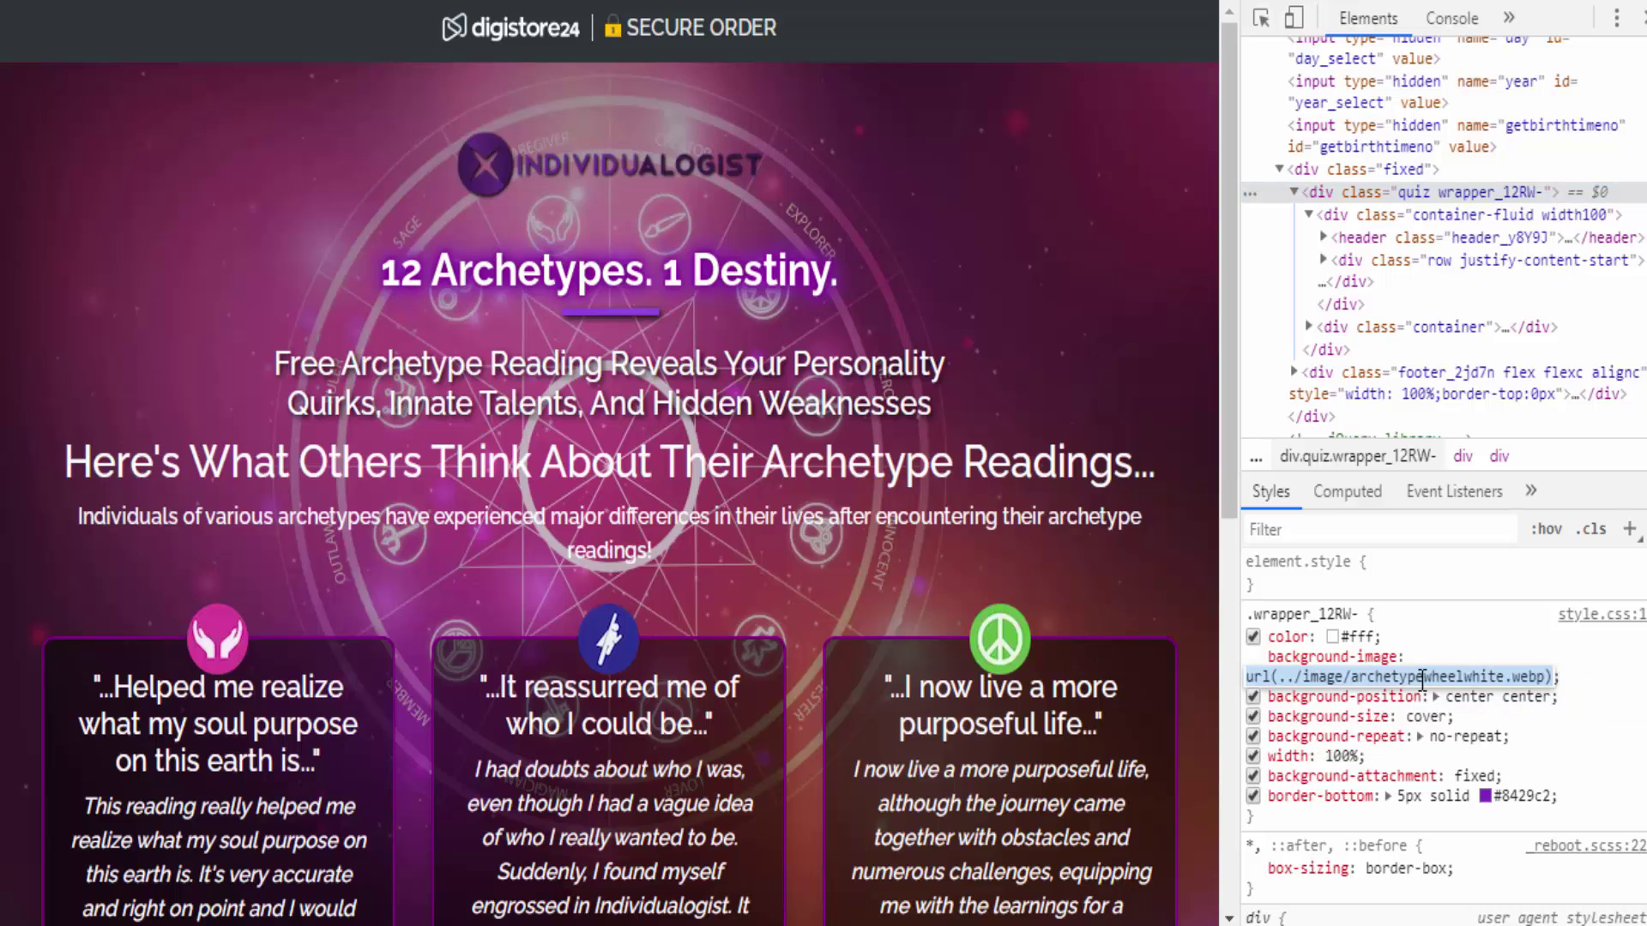
key("Escape")
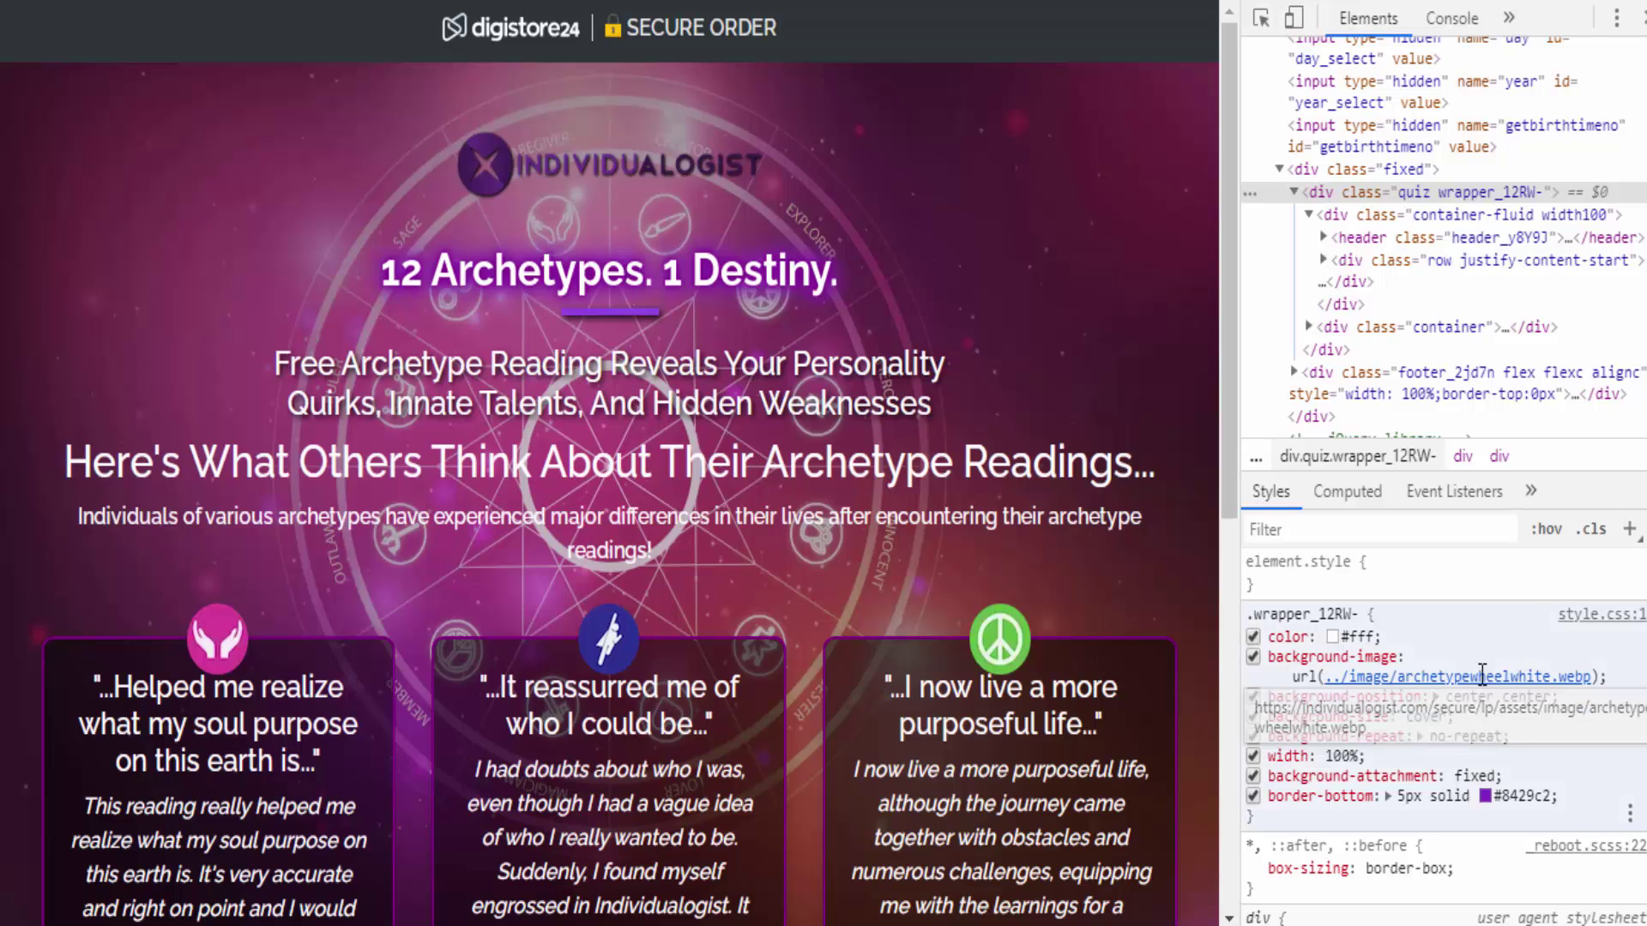
right_click(1482, 677)
left_click(1540, 745)
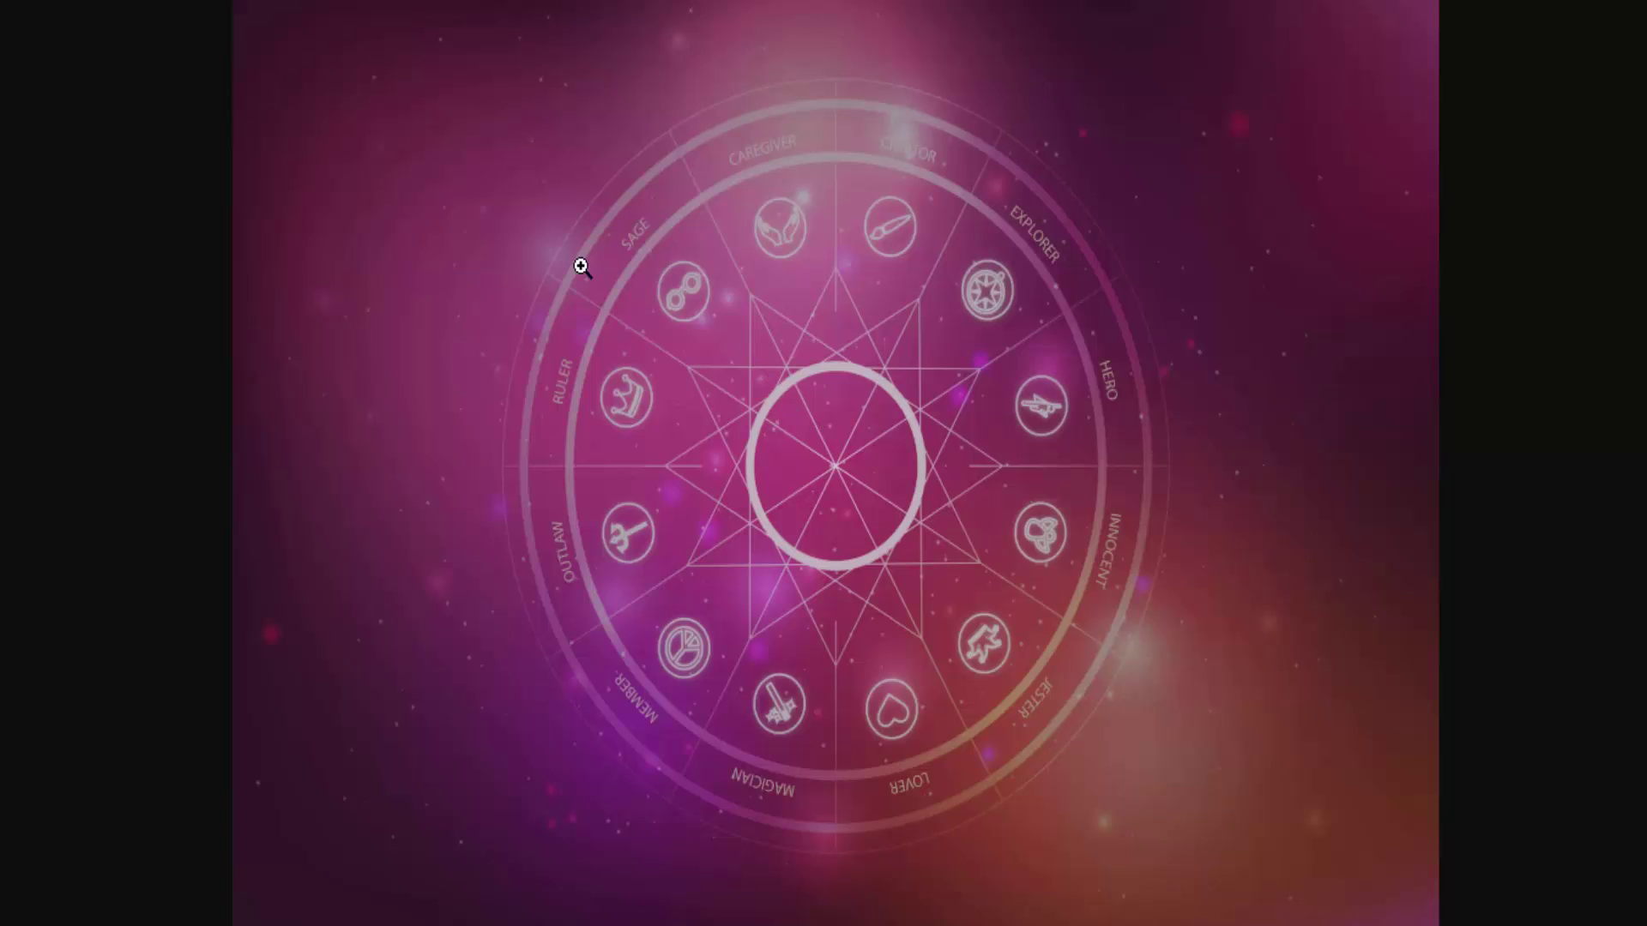
right_click(581, 268)
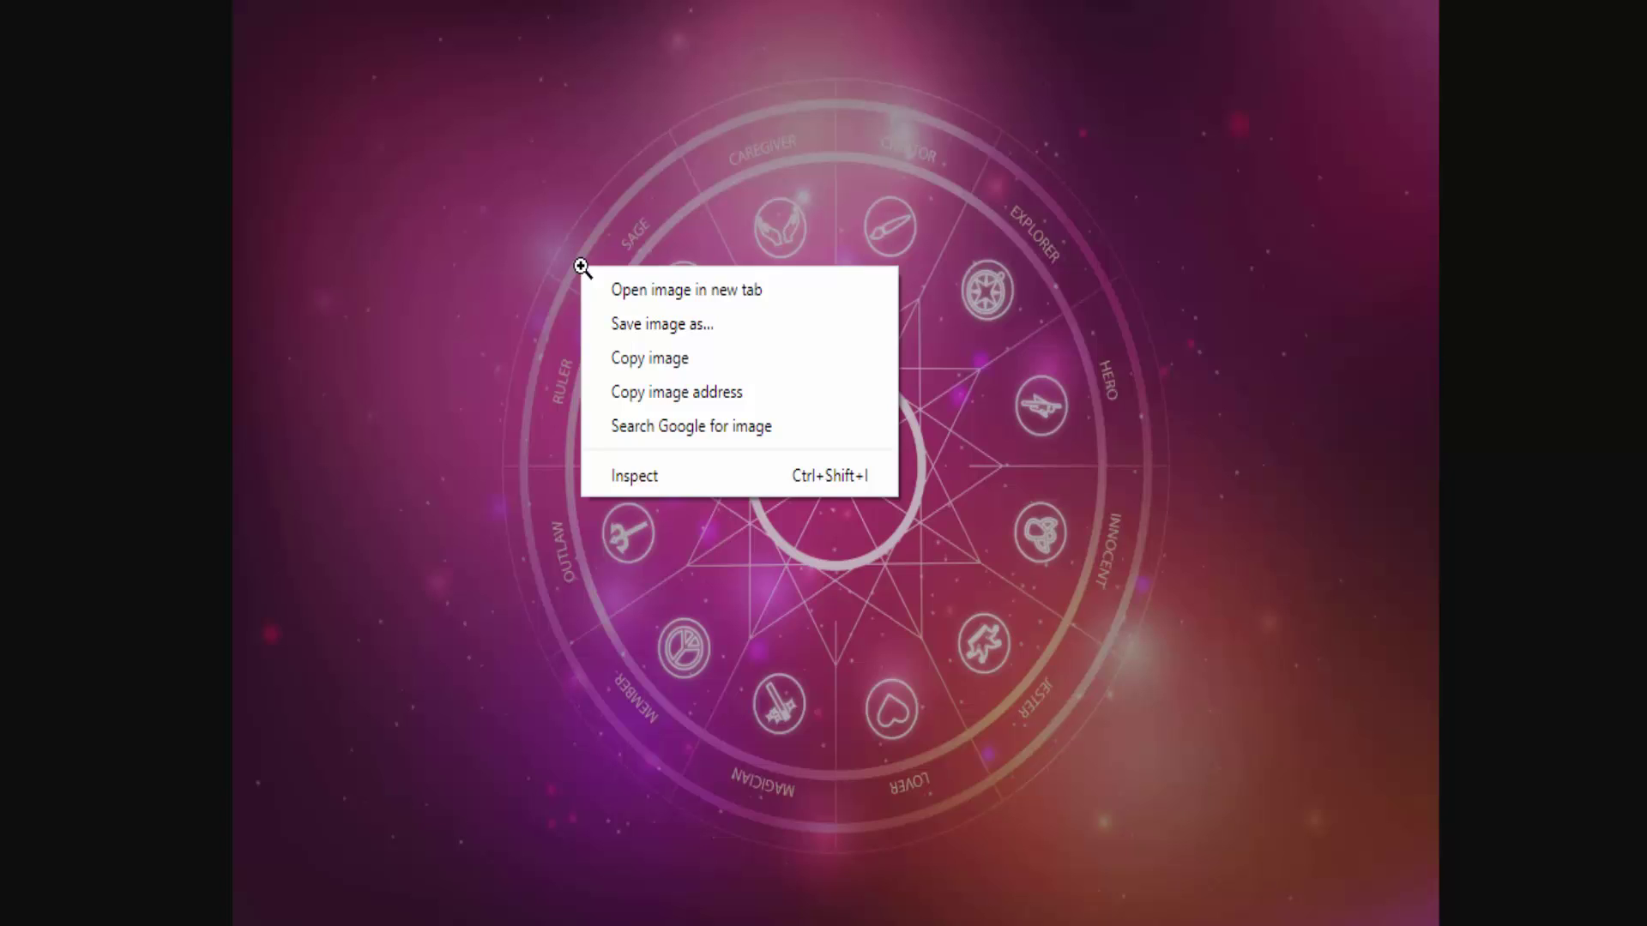
left_click(631, 328)
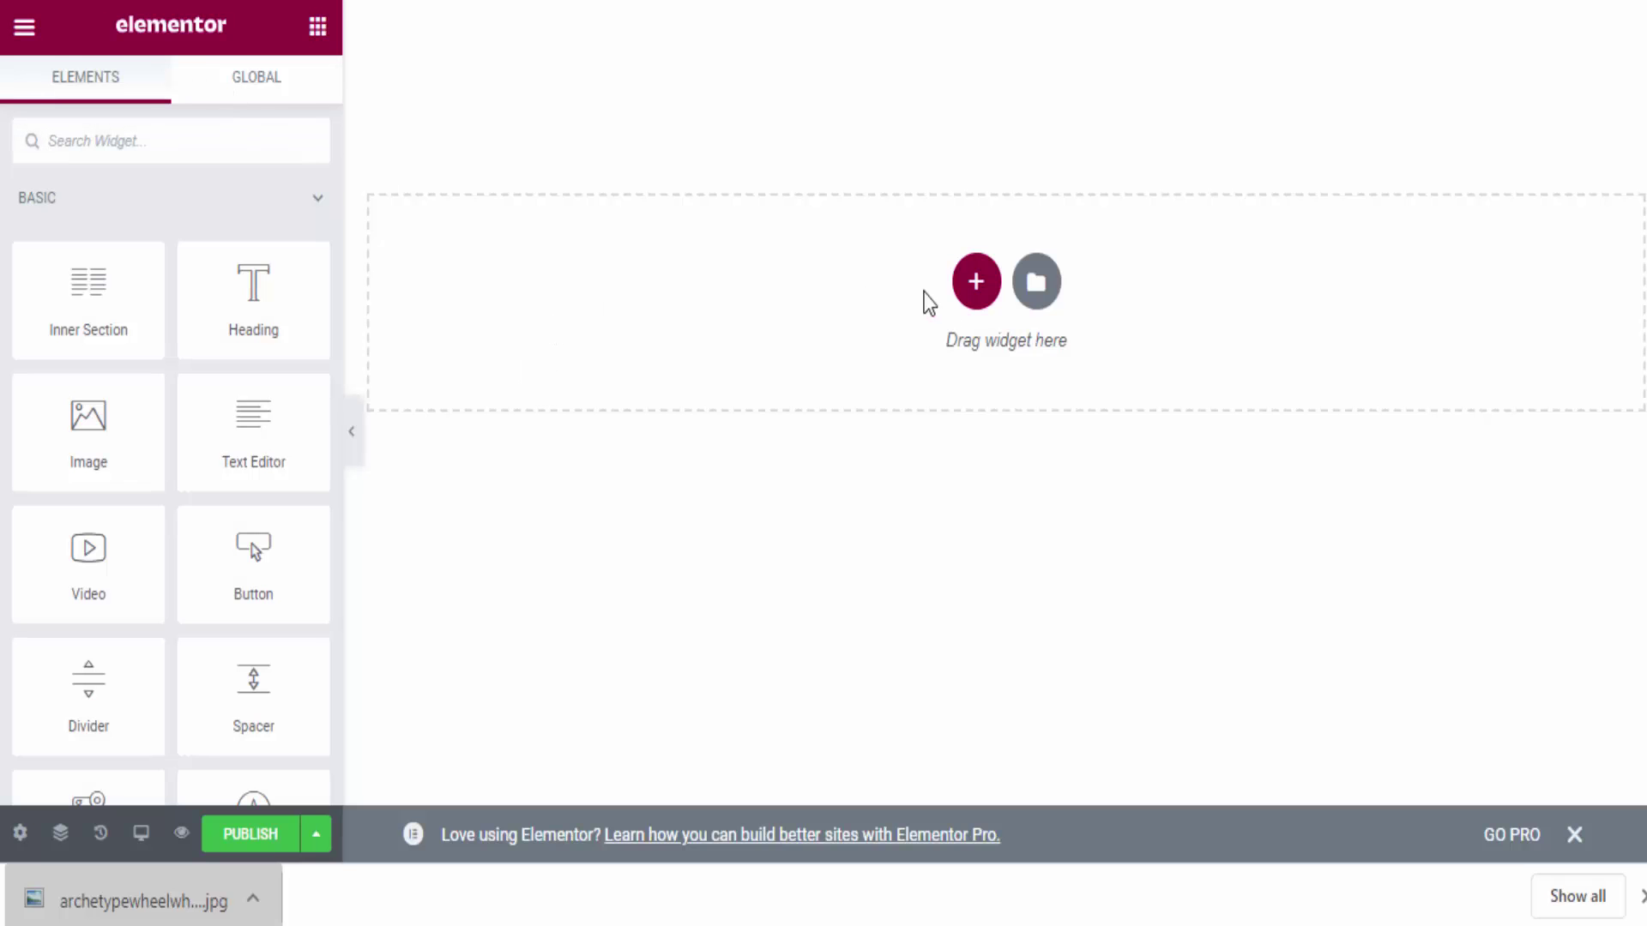
Add a single-column section to the empty Archetype page and expand its structure settings.
left_click(975, 283)
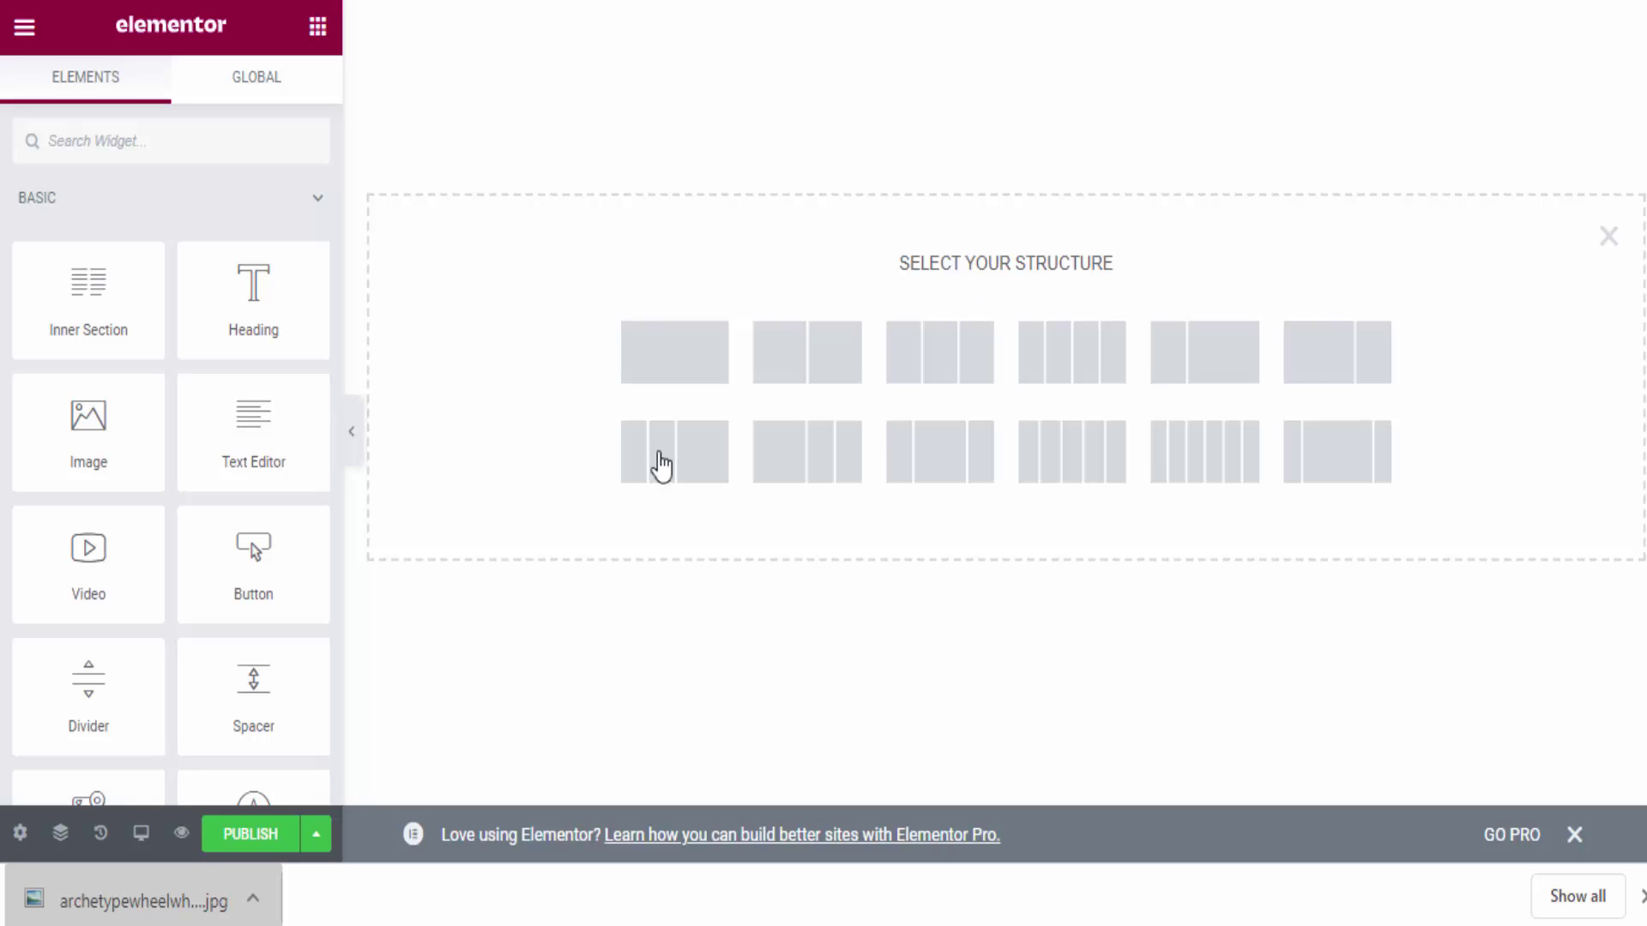
left_click(686, 361)
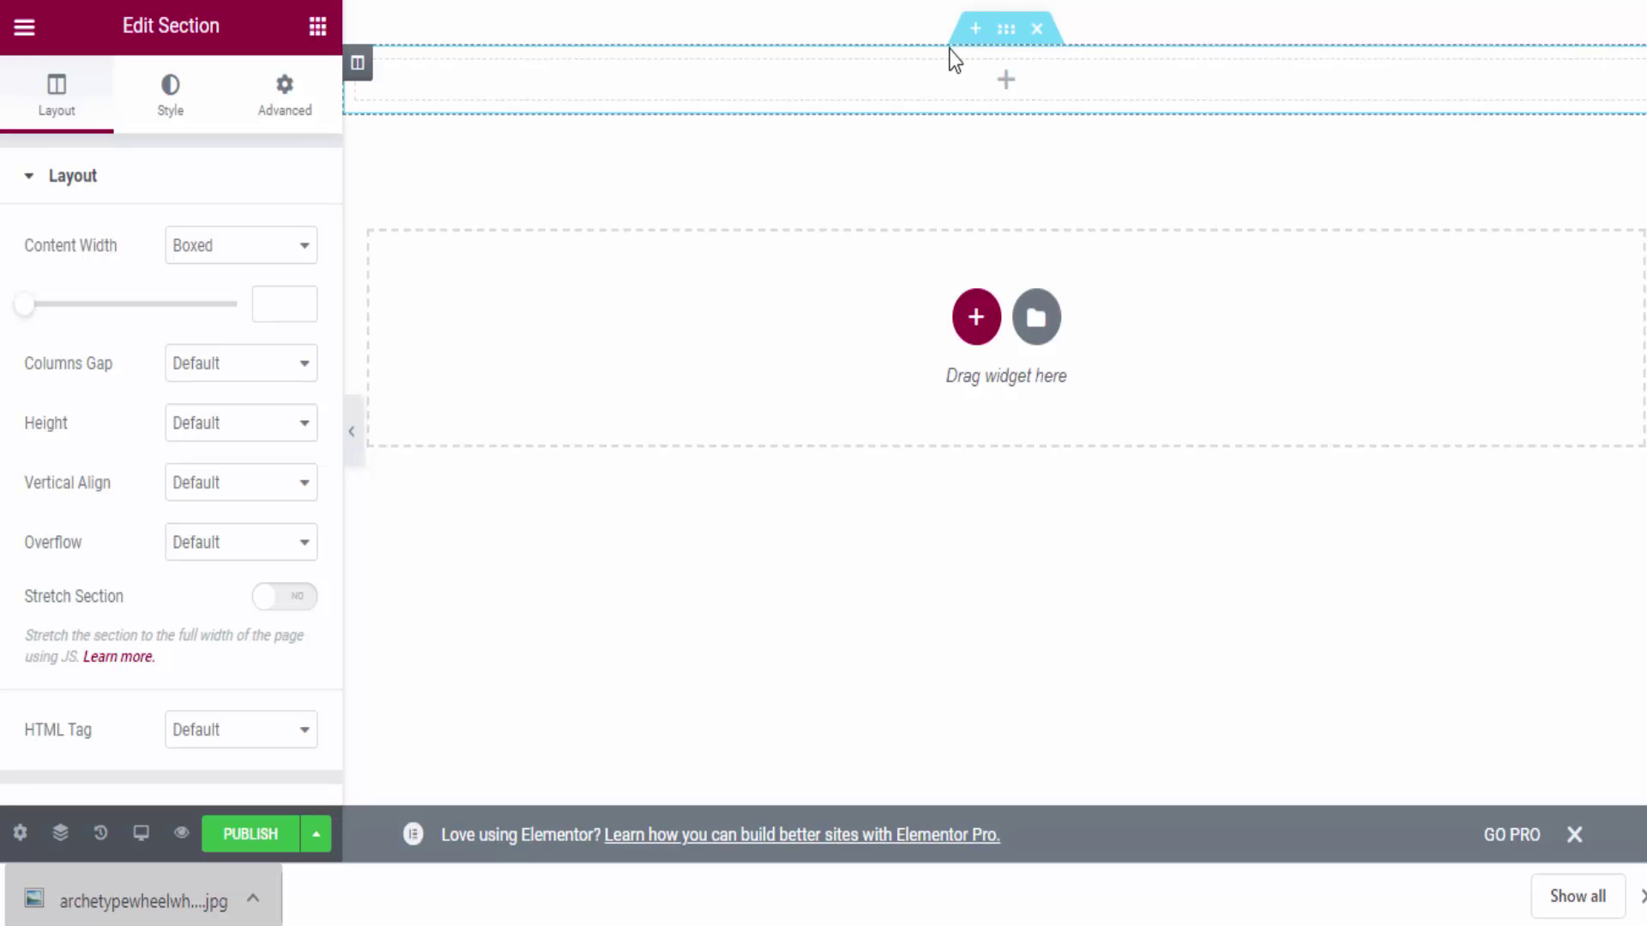
scroll(228, 513, "down", 3)
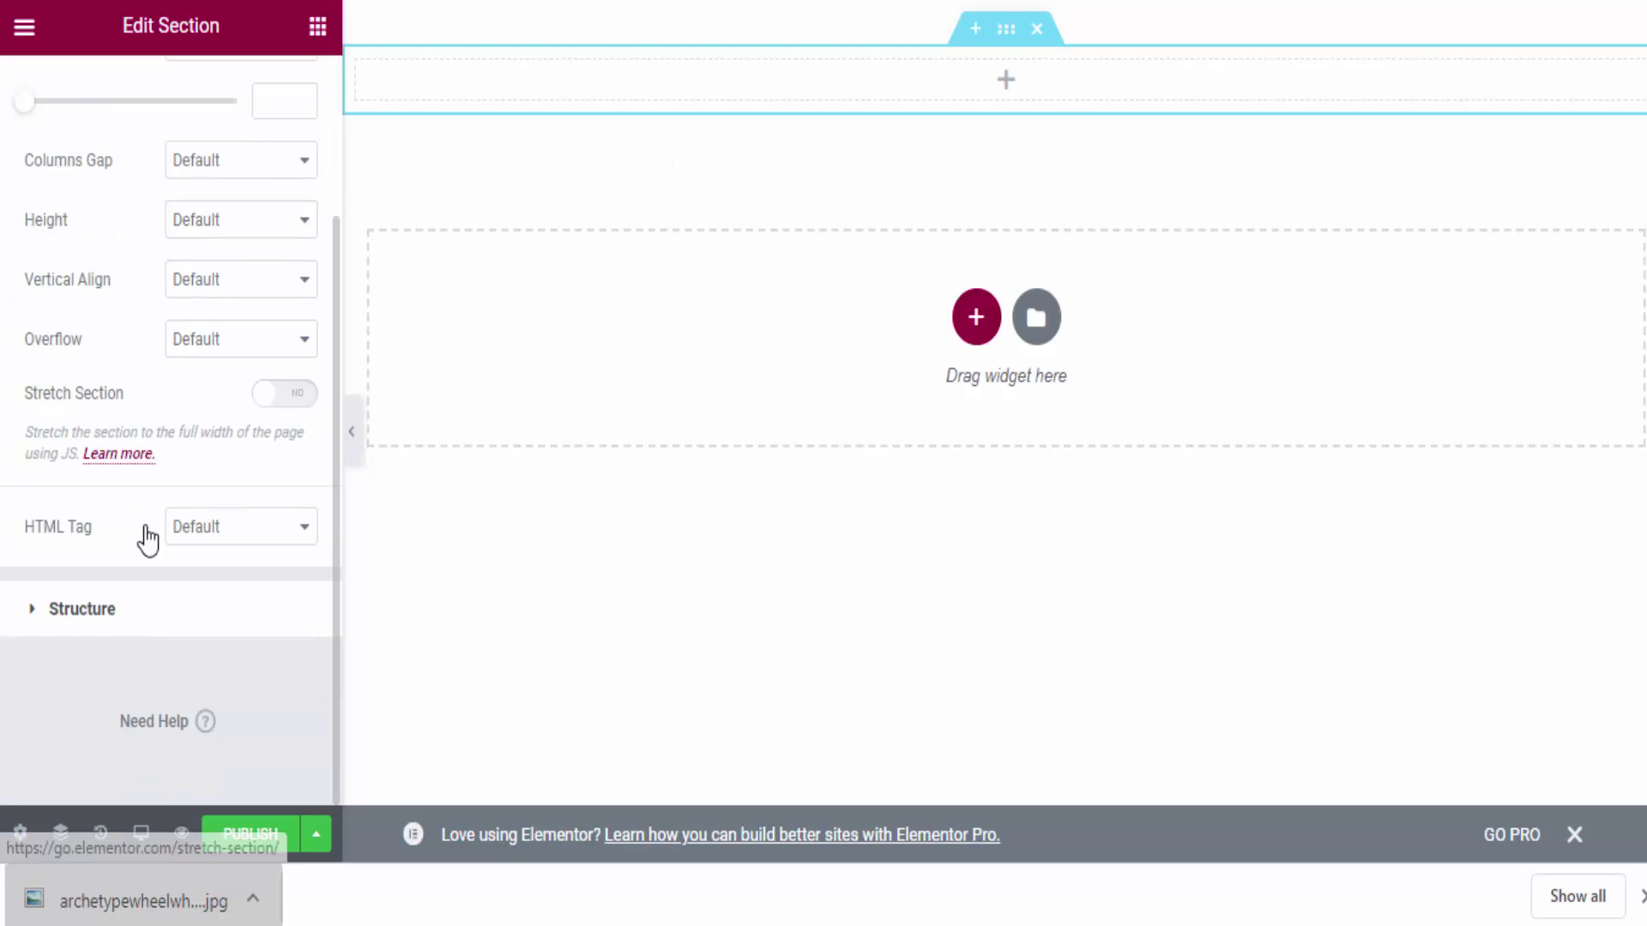
left_click(95, 618)
Give the new section a classic background using the image ezgif.com-webp-to-jpg.jpg from the media library.
left_click(167, 94)
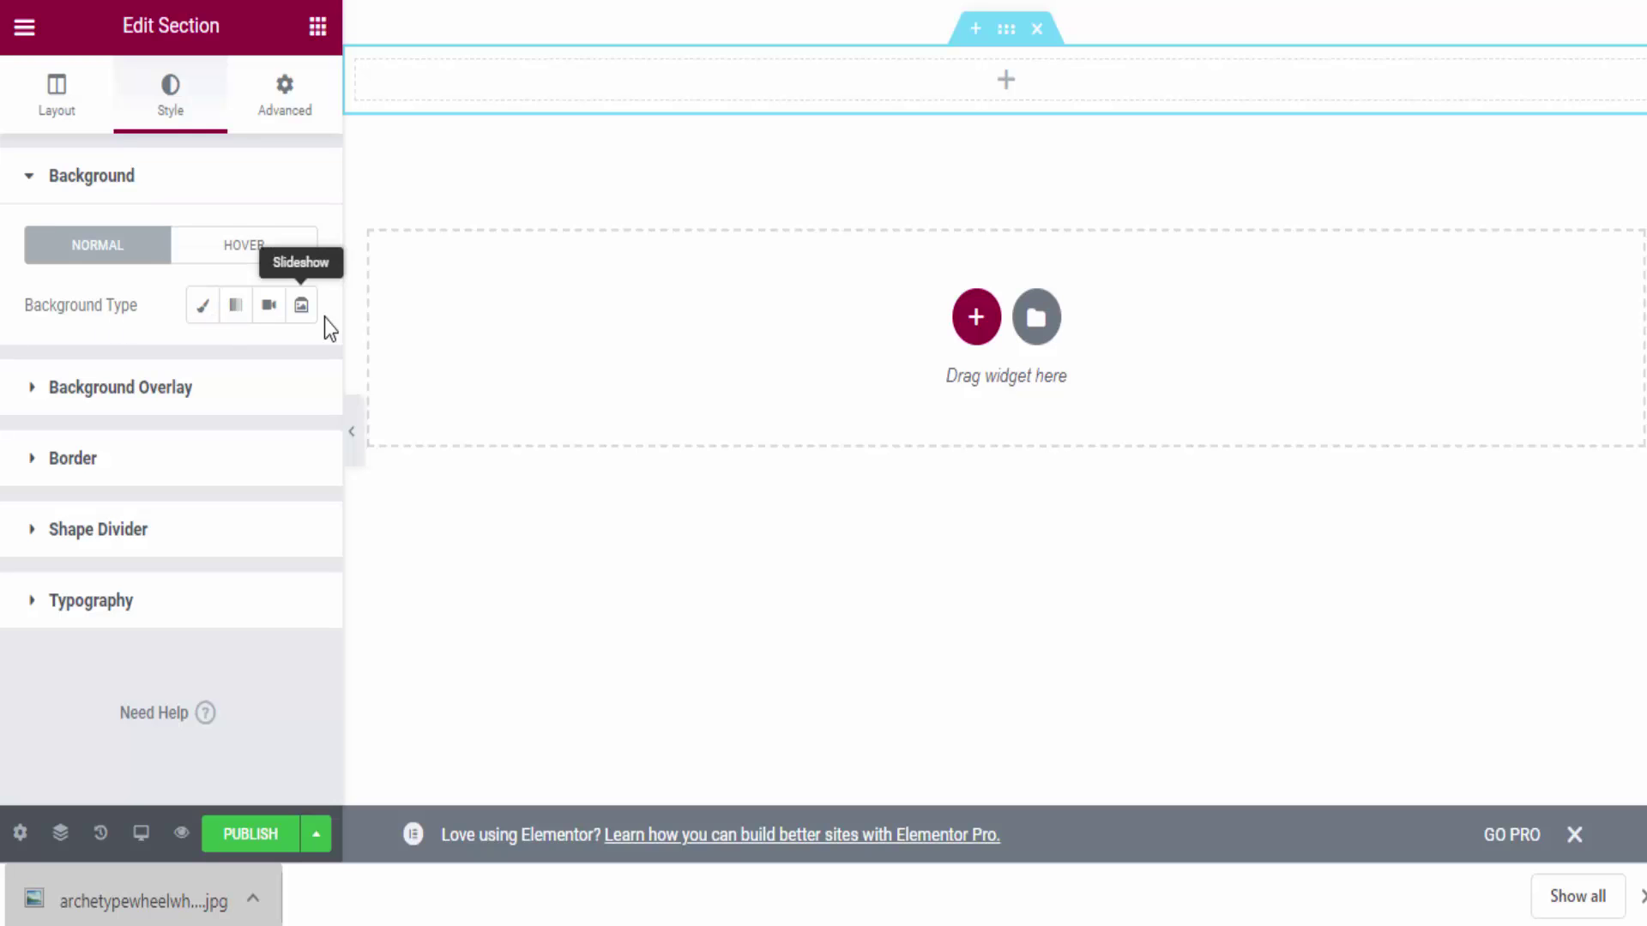
left_click(204, 305)
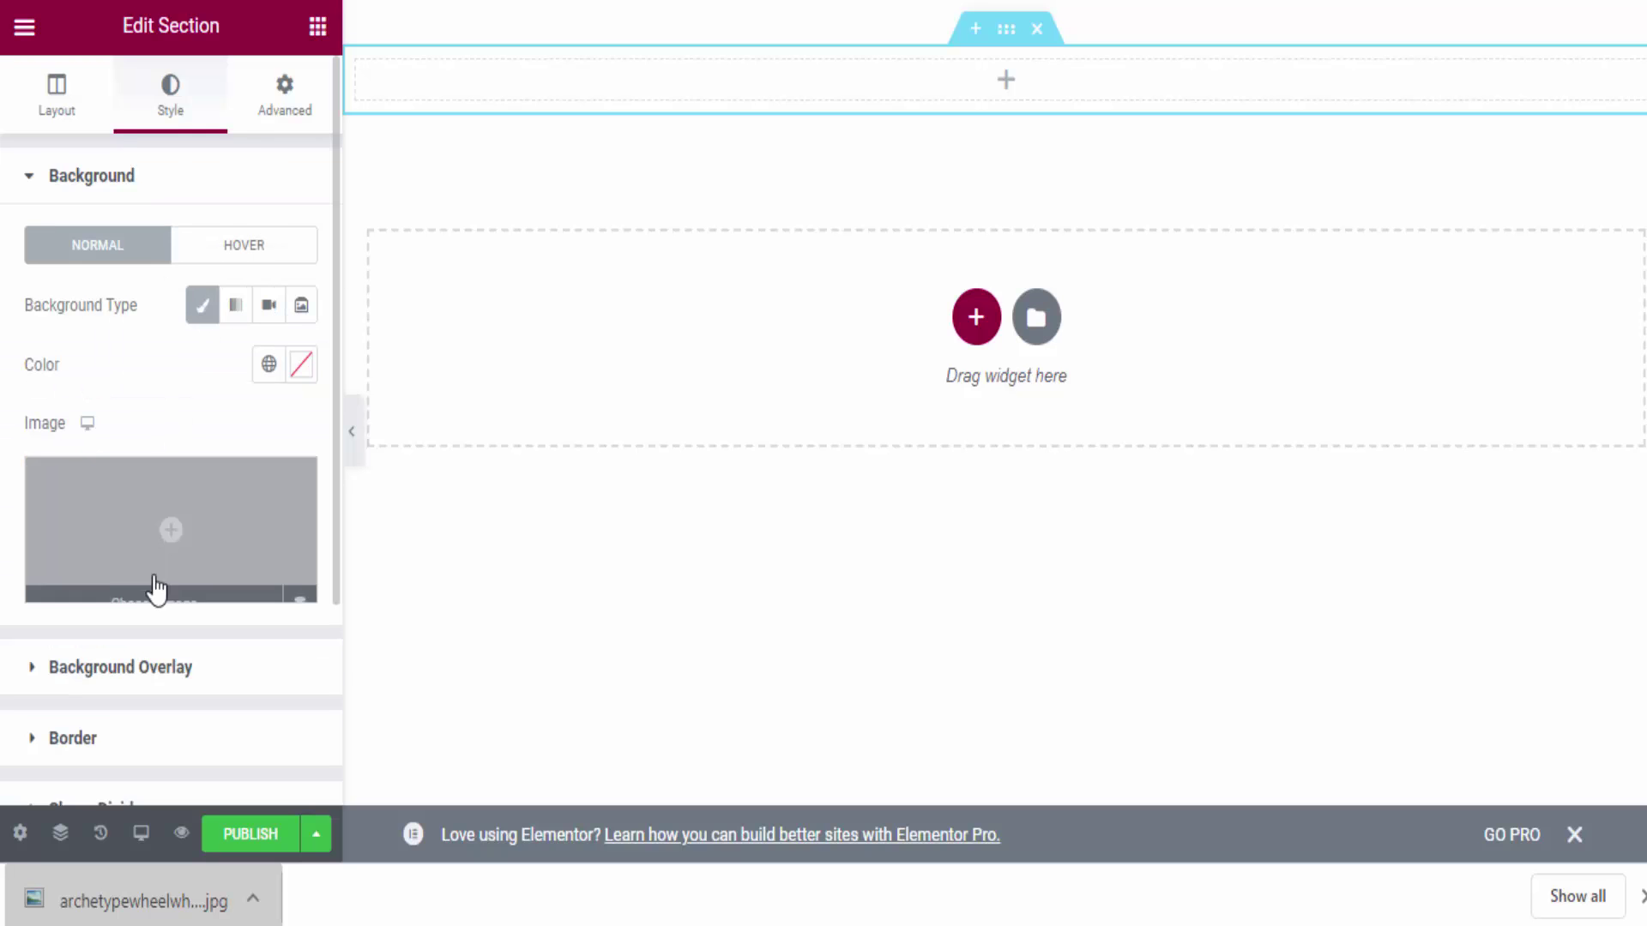
left_click(155, 570)
left_click_drag(123, 903, 290, 467)
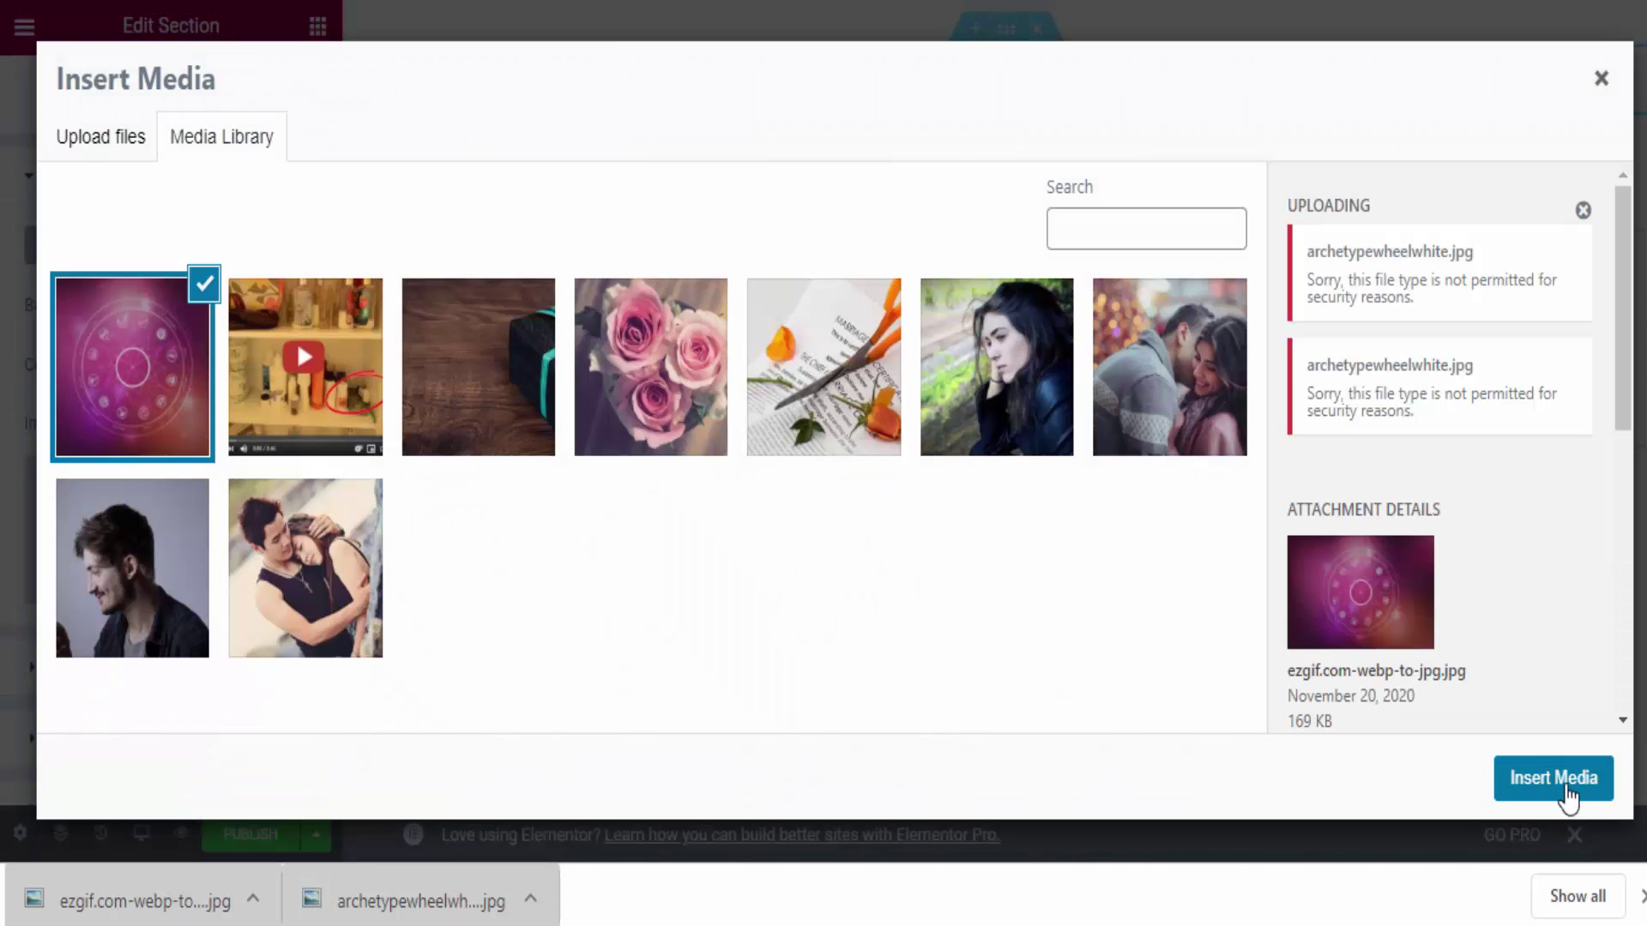
left_click(1567, 794)
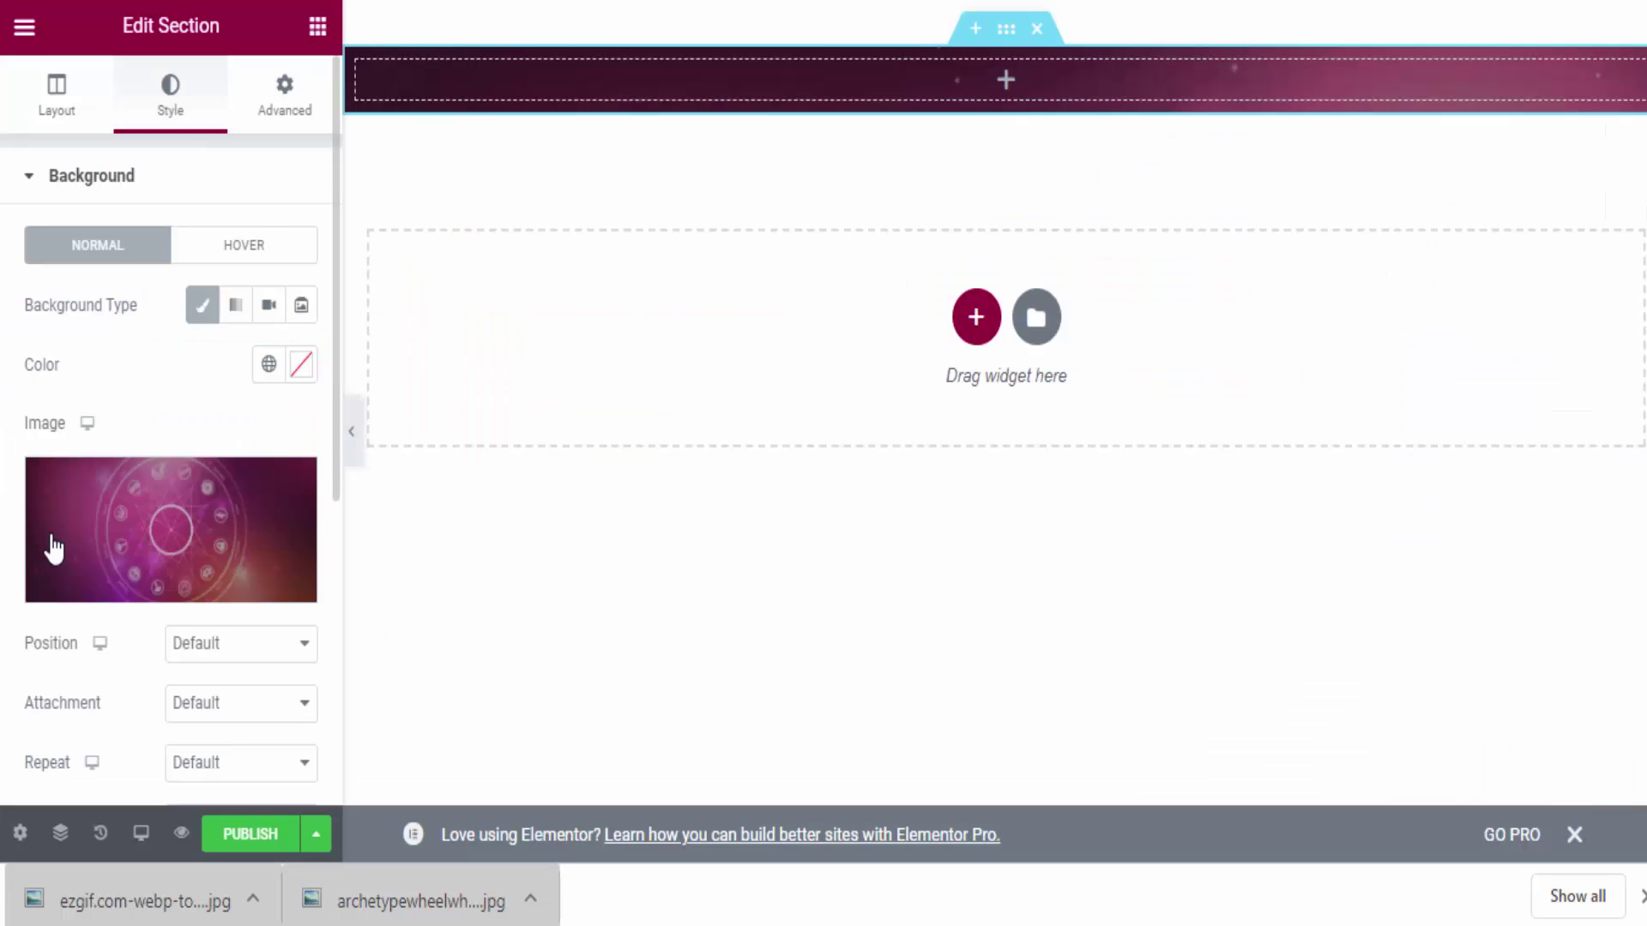
Set the section background image's attachment to Fixed and its repeat to No-repeat, and open the size options.
left_click(177, 513)
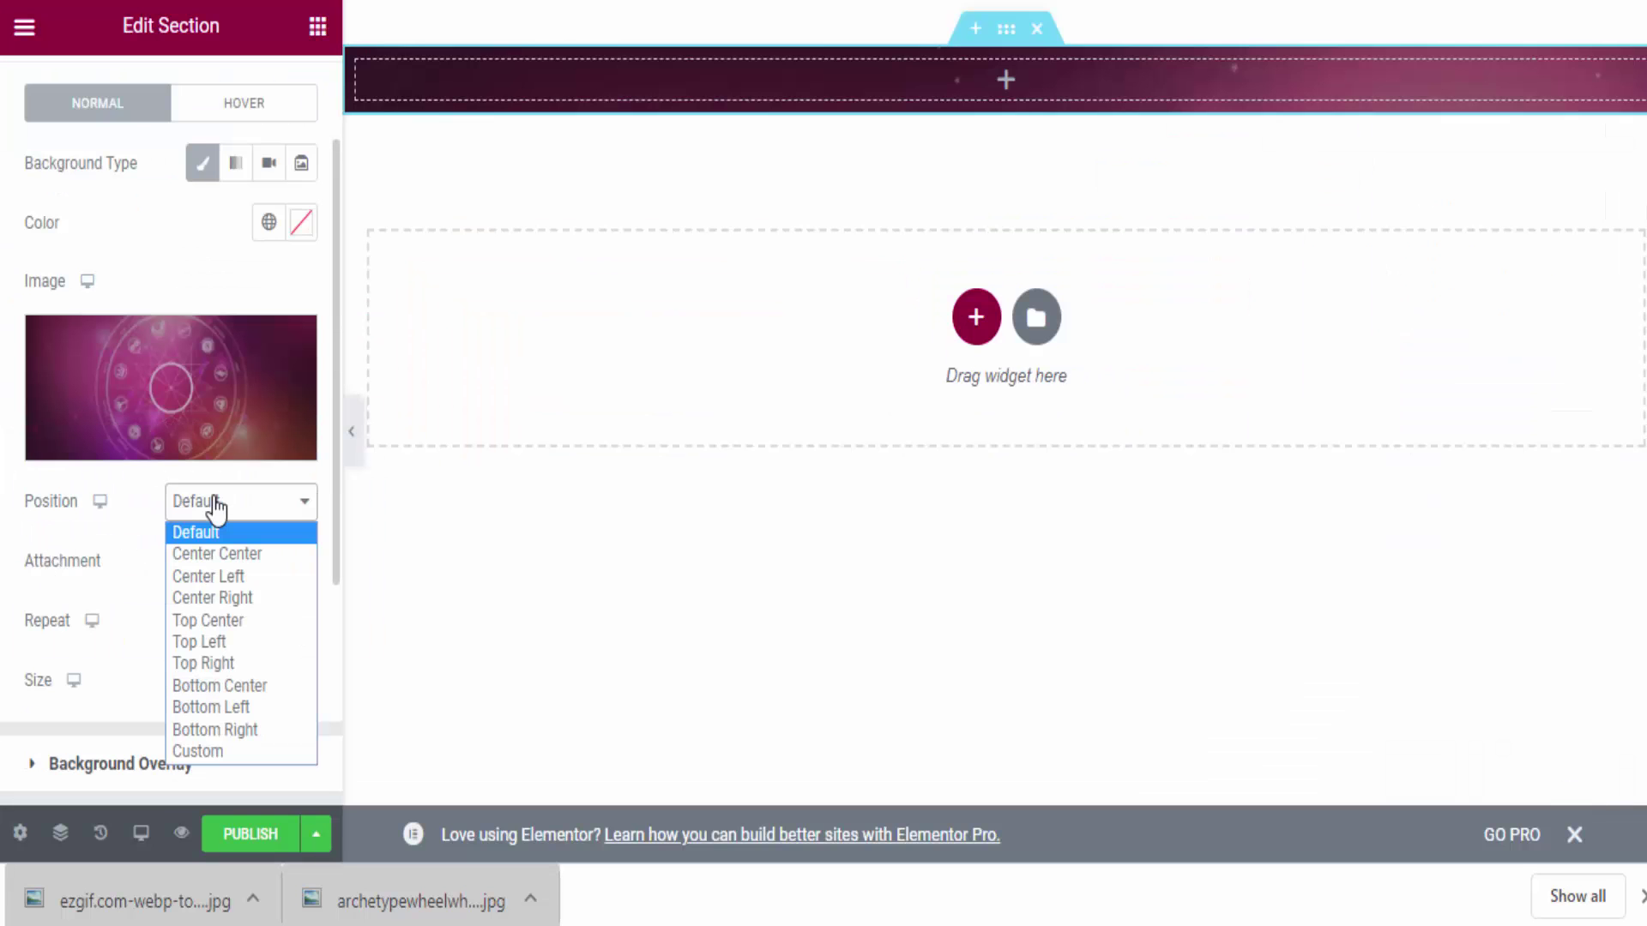
left_click(216, 509)
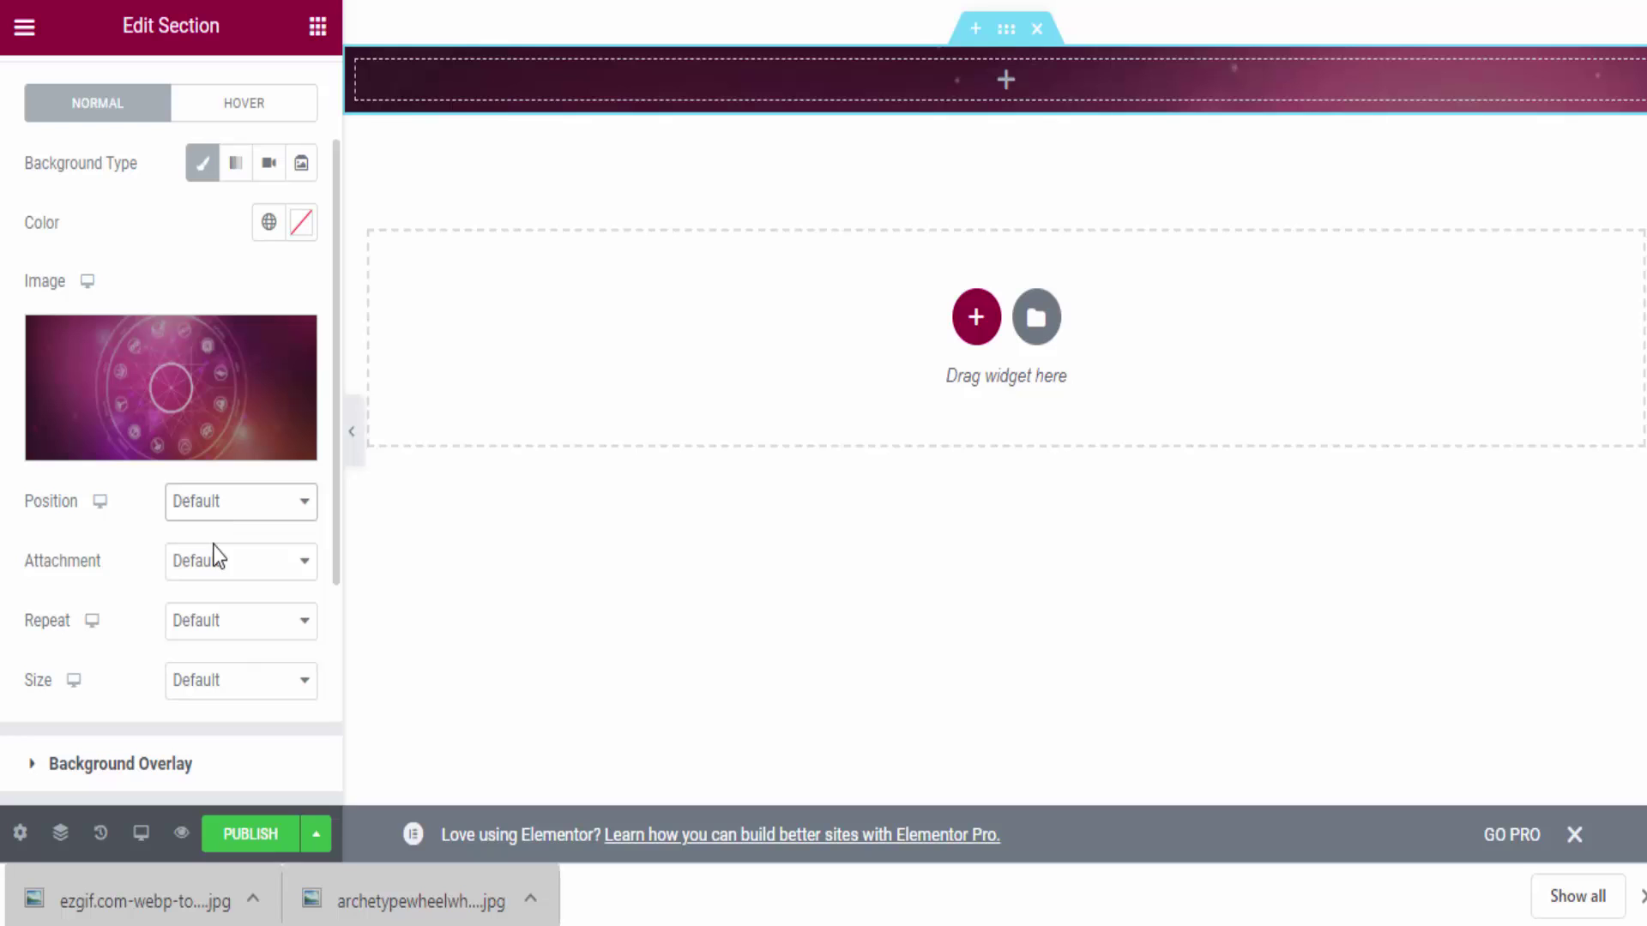
left_click(214, 544)
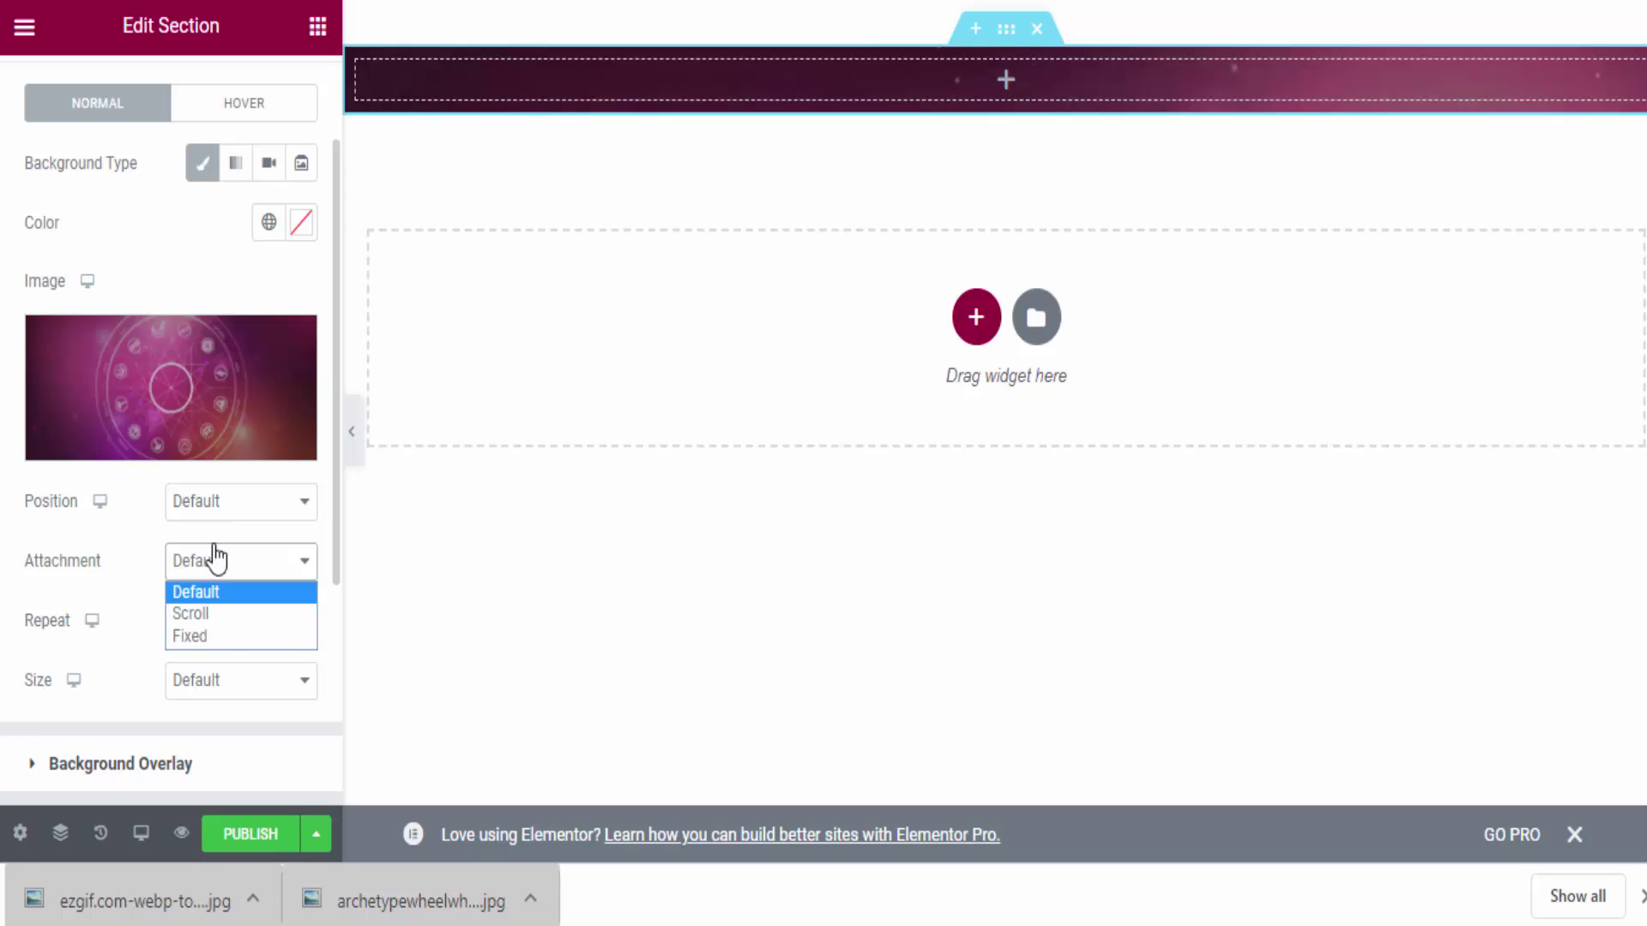
left_click(216, 657)
scroll(199, 706, "down", 3)
left_click(210, 378)
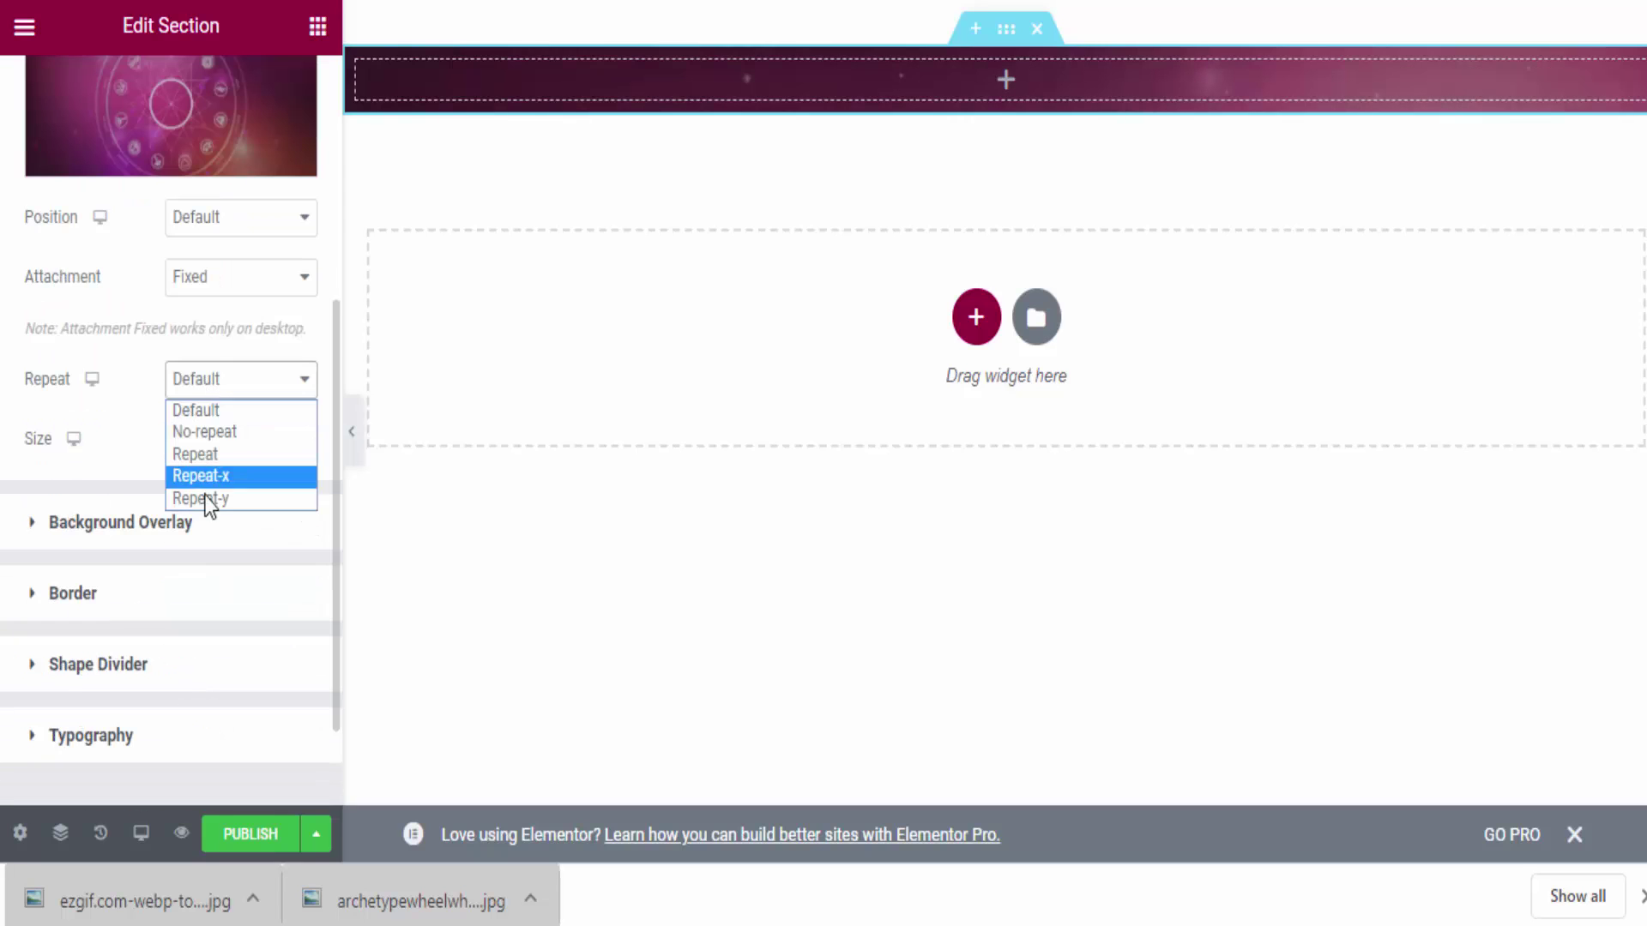
left_click(213, 431)
left_click(206, 444)
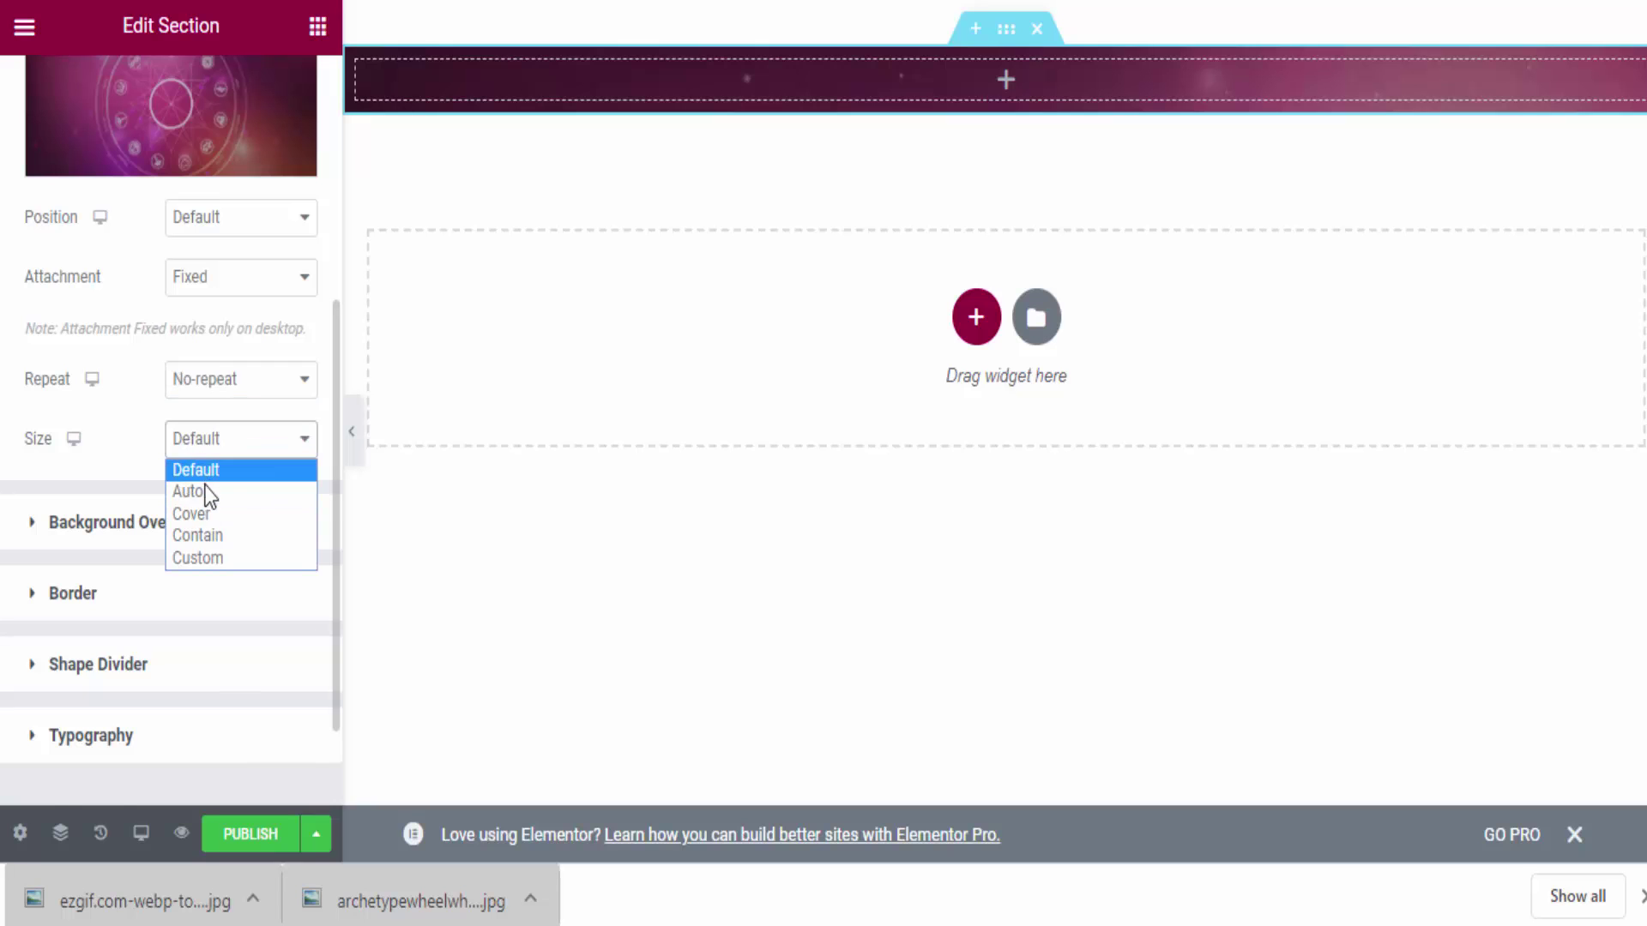
Return to the widget list and place a Heading widget inside the section.
scroll(206, 496, "up", 5)
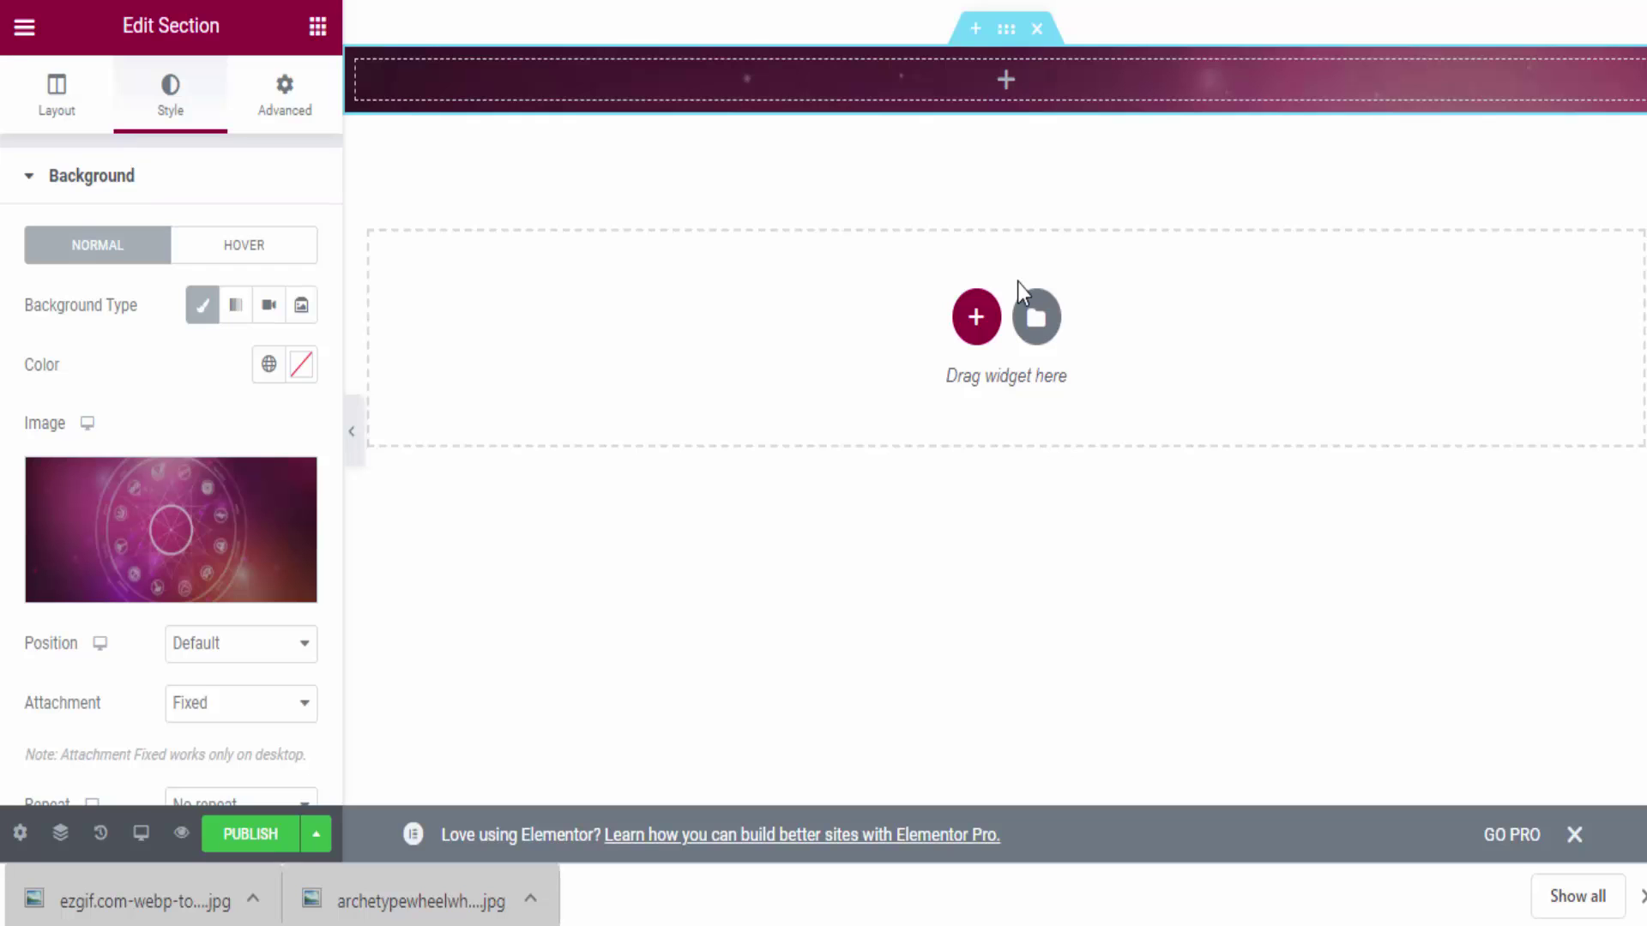
left_click(333, 28)
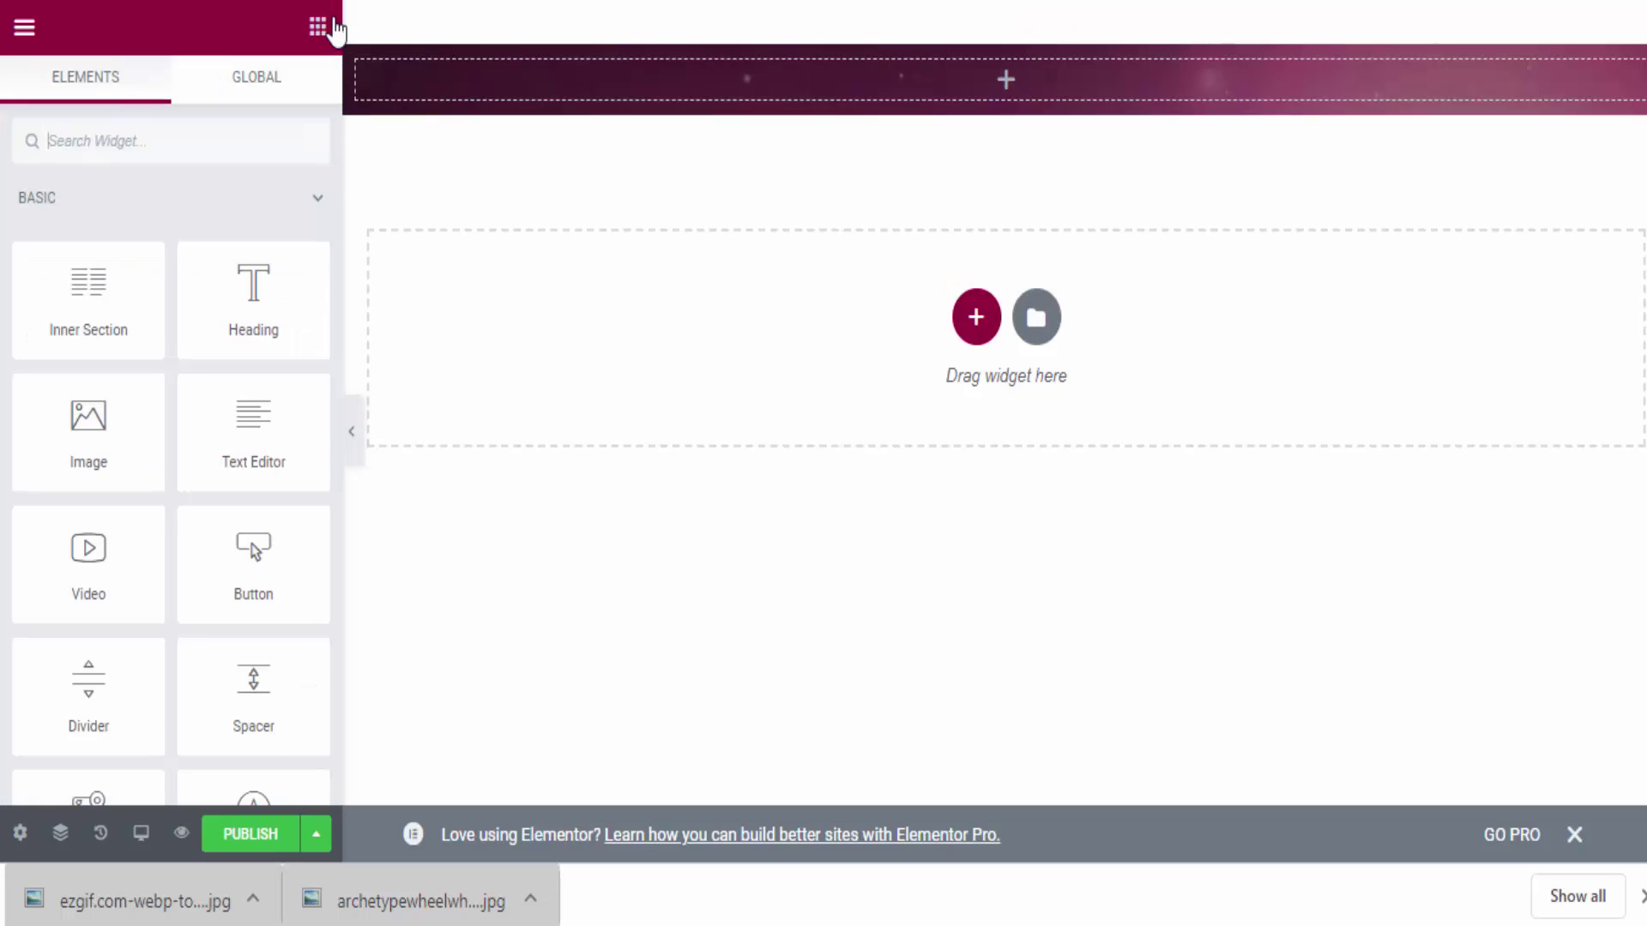
left_click_drag(243, 323, 1001, 69)
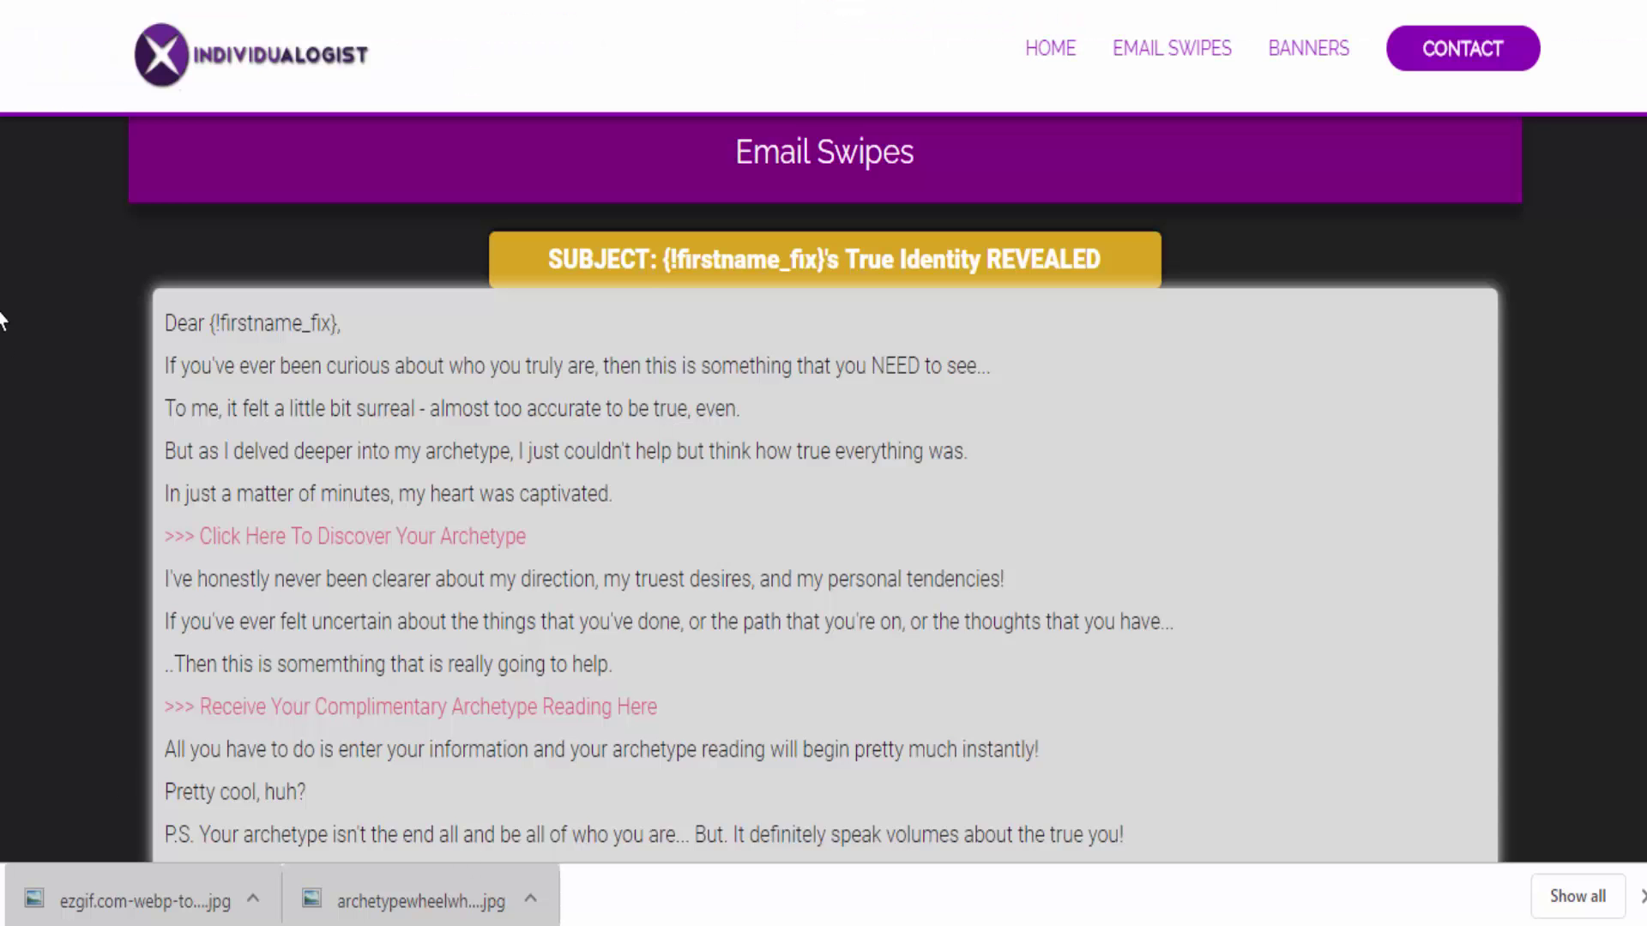
Copy "If you're a fan of numerology or astrology, then you're going to LOVE this!" from the Archetype Prediction email swipe on the Individualogist affiliate page.
scroll(4, 268, "up", 4)
scroll(4, 269, "down", 4)
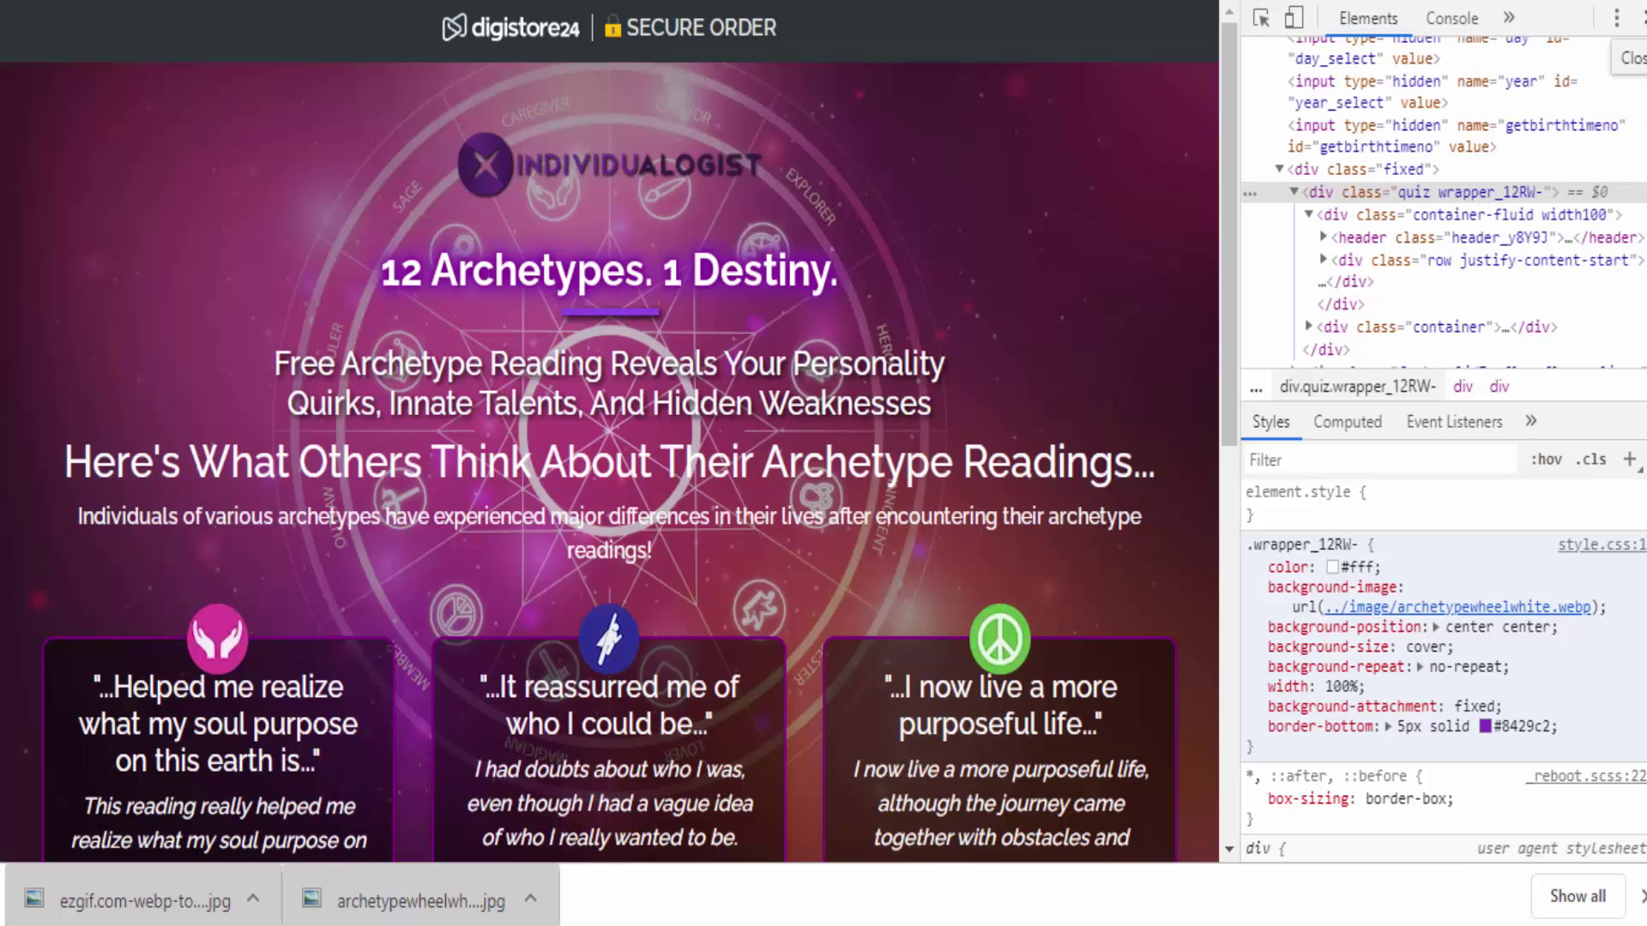
key("F12")
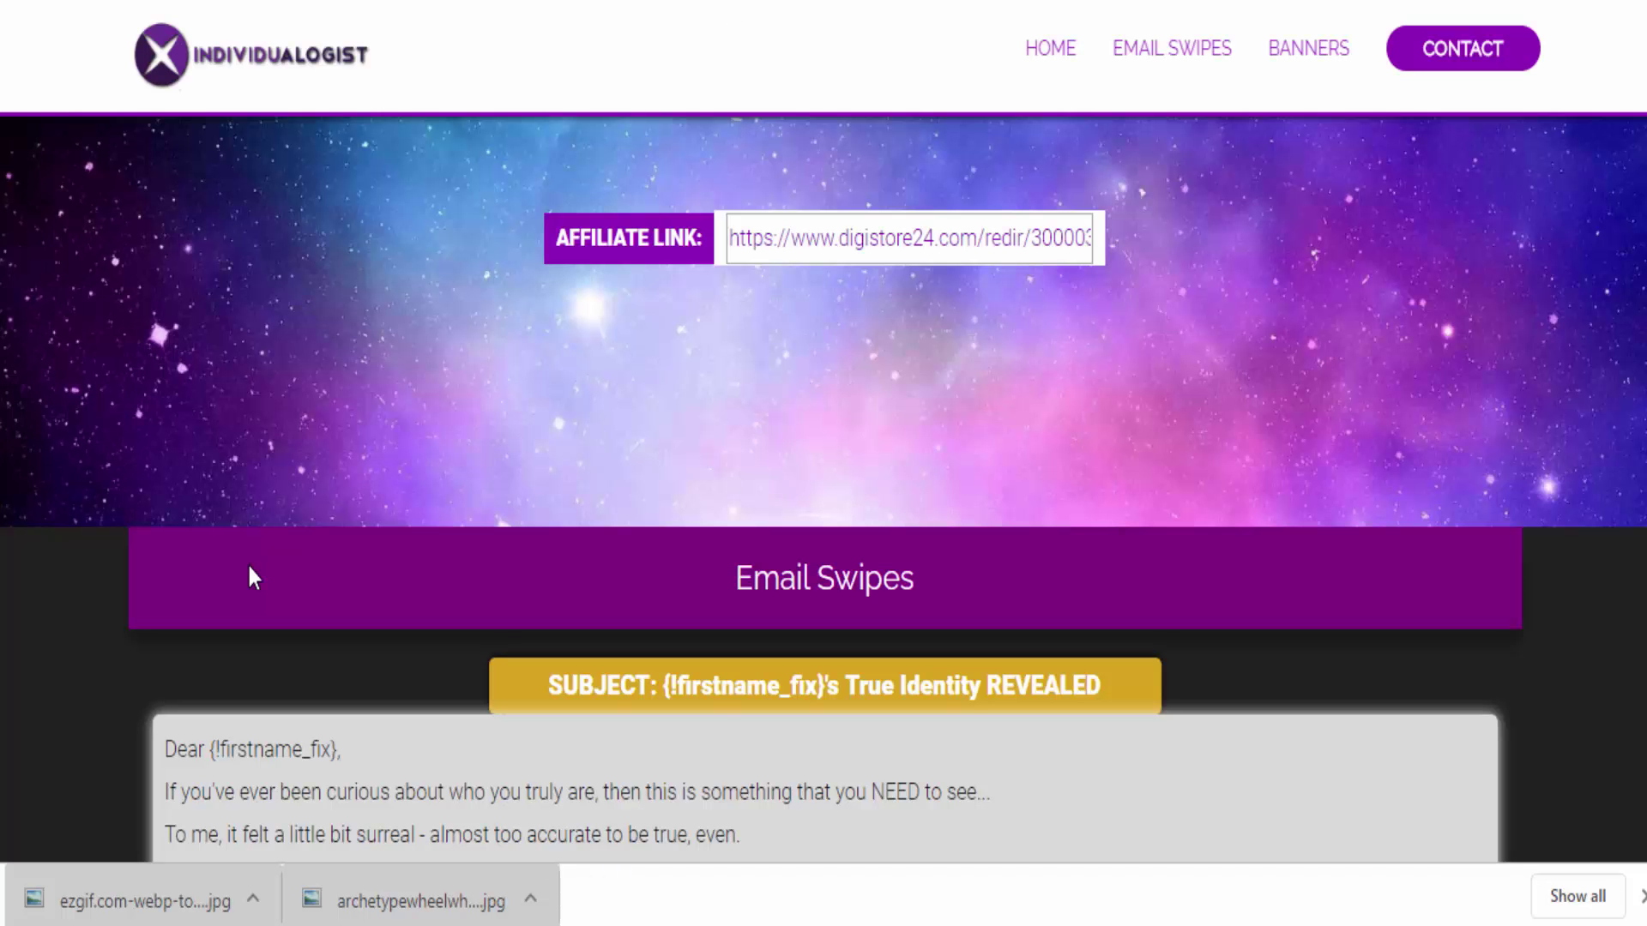
scroll(247, 563, "down", 5)
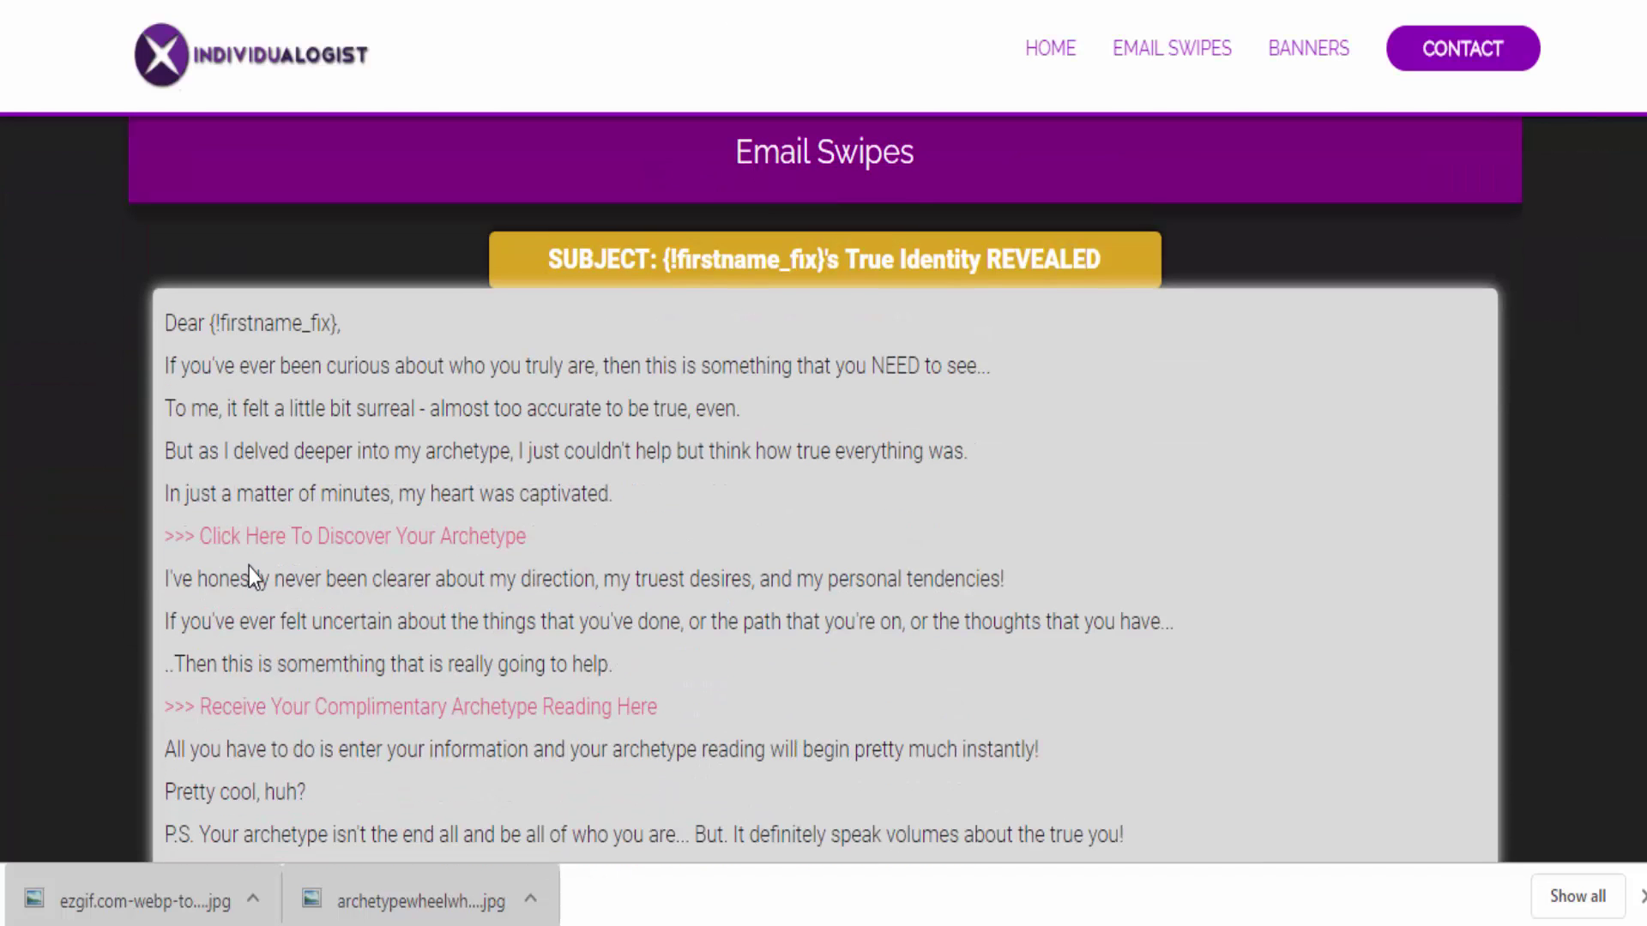
scroll(249, 566, "down", 10)
left_click_drag(780, 508, 27, 520)
key("ctrl+c")
left_click(38, 528)
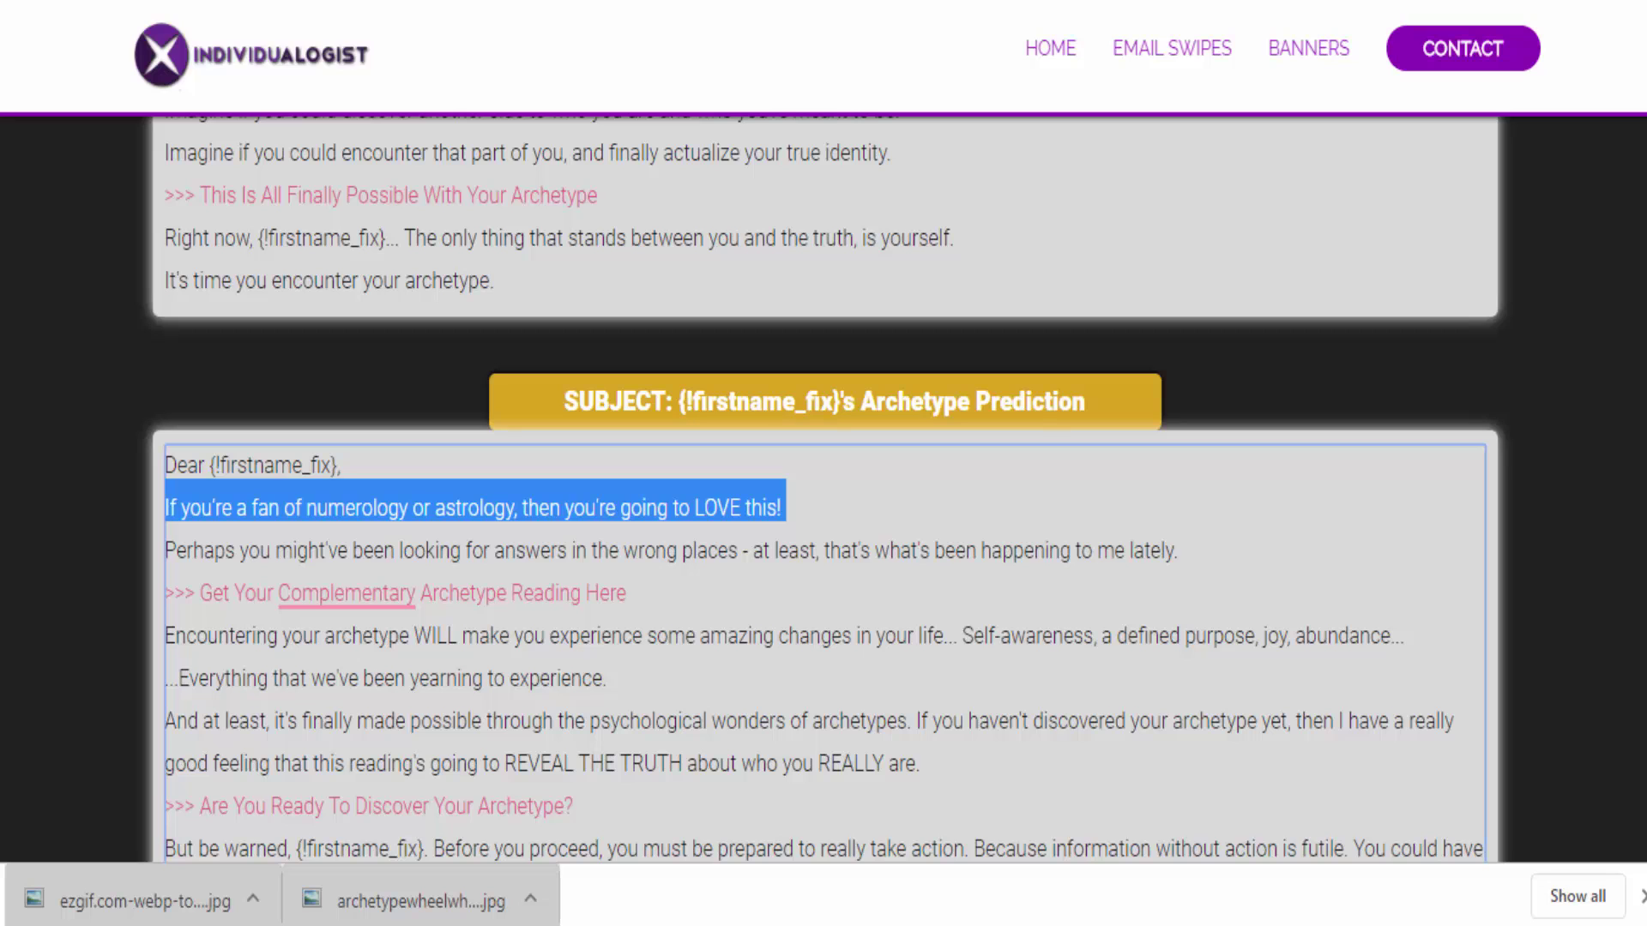
Back in Elementor, replace the heading's placeholder text with the copied numerology and astrology sentence and center it.
left_click(85, 0)
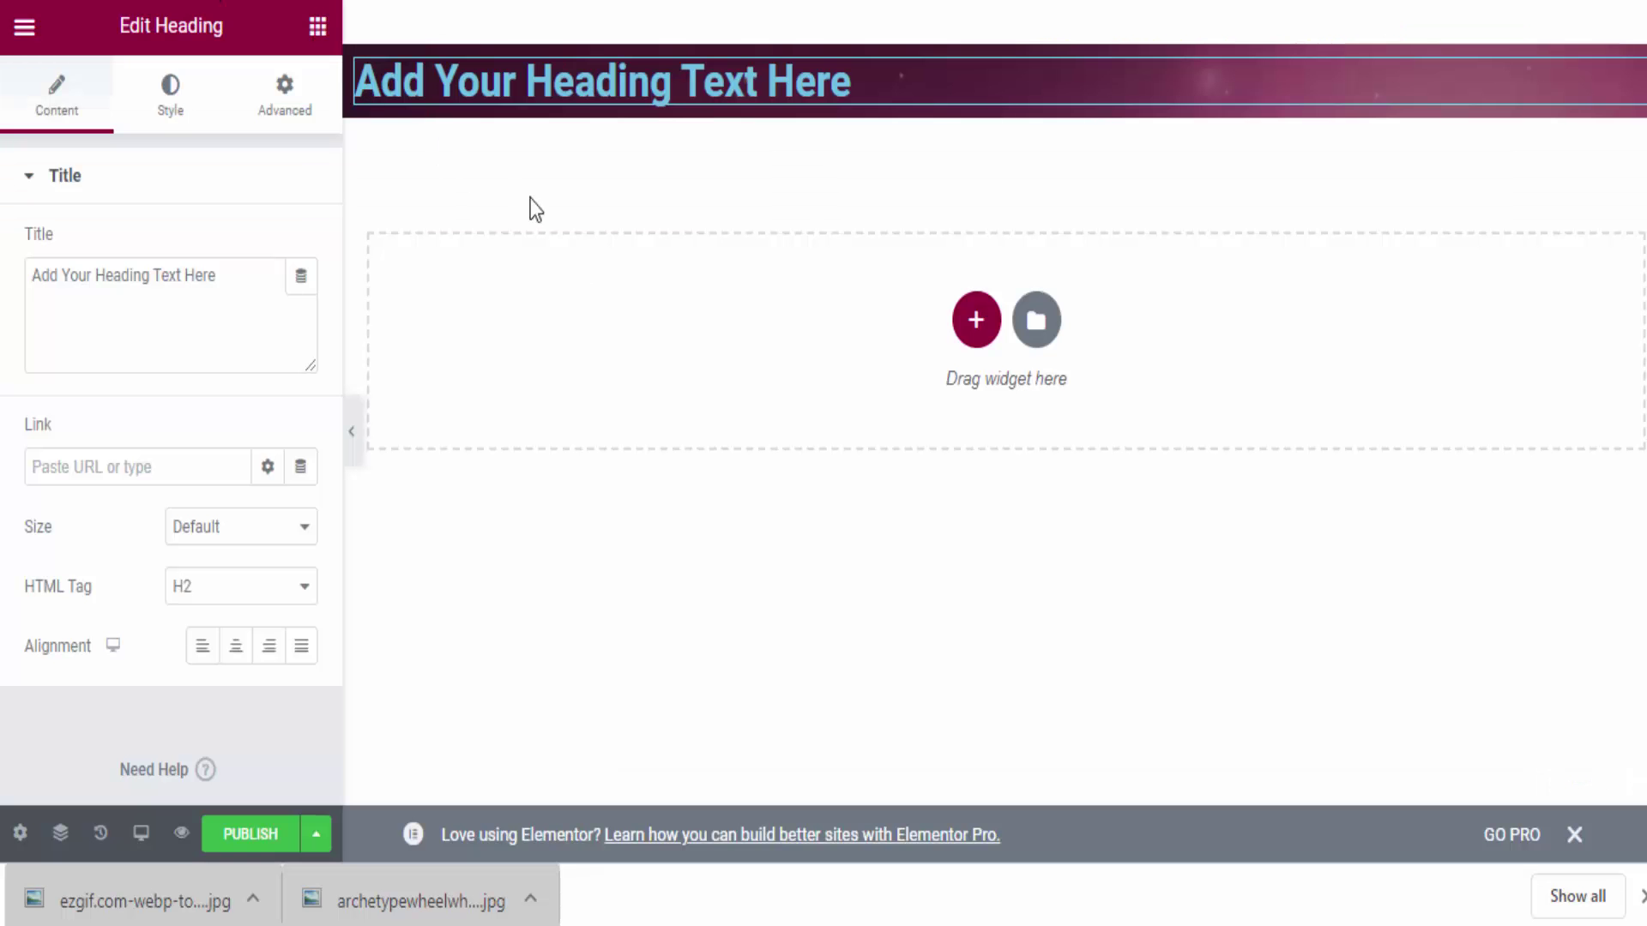
left_click(208, 336)
key("ctrl+a")
key("ctrl+v")
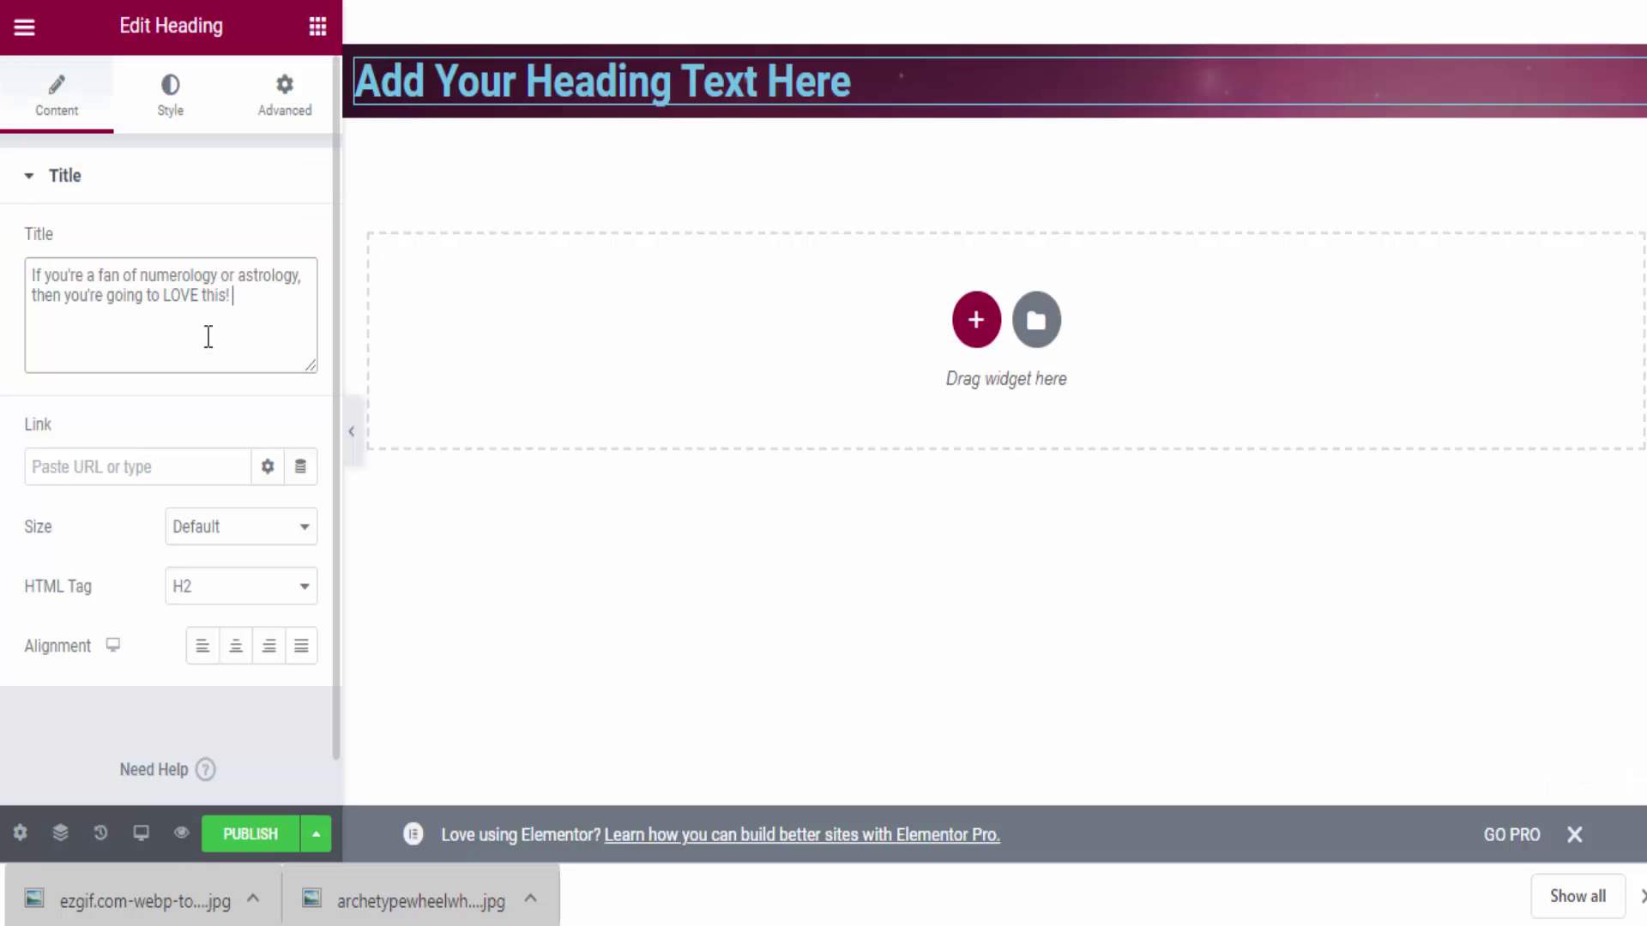
left_click(237, 660)
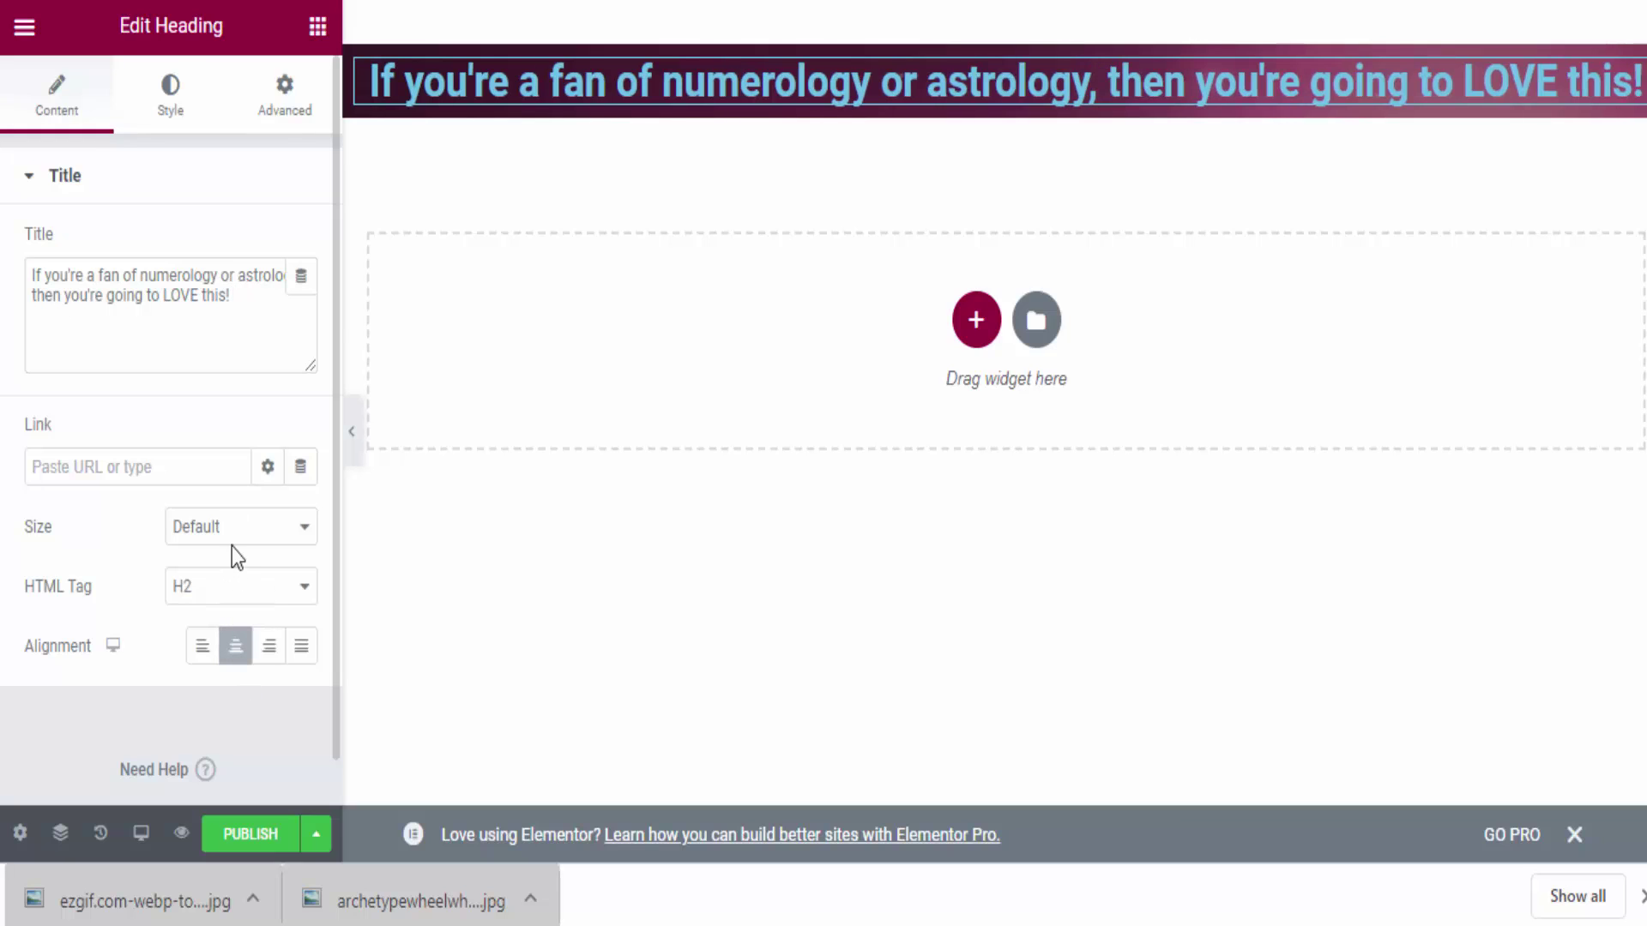
Set the numerology heading's text color to white, #FFFFFF.
left_click(170, 98)
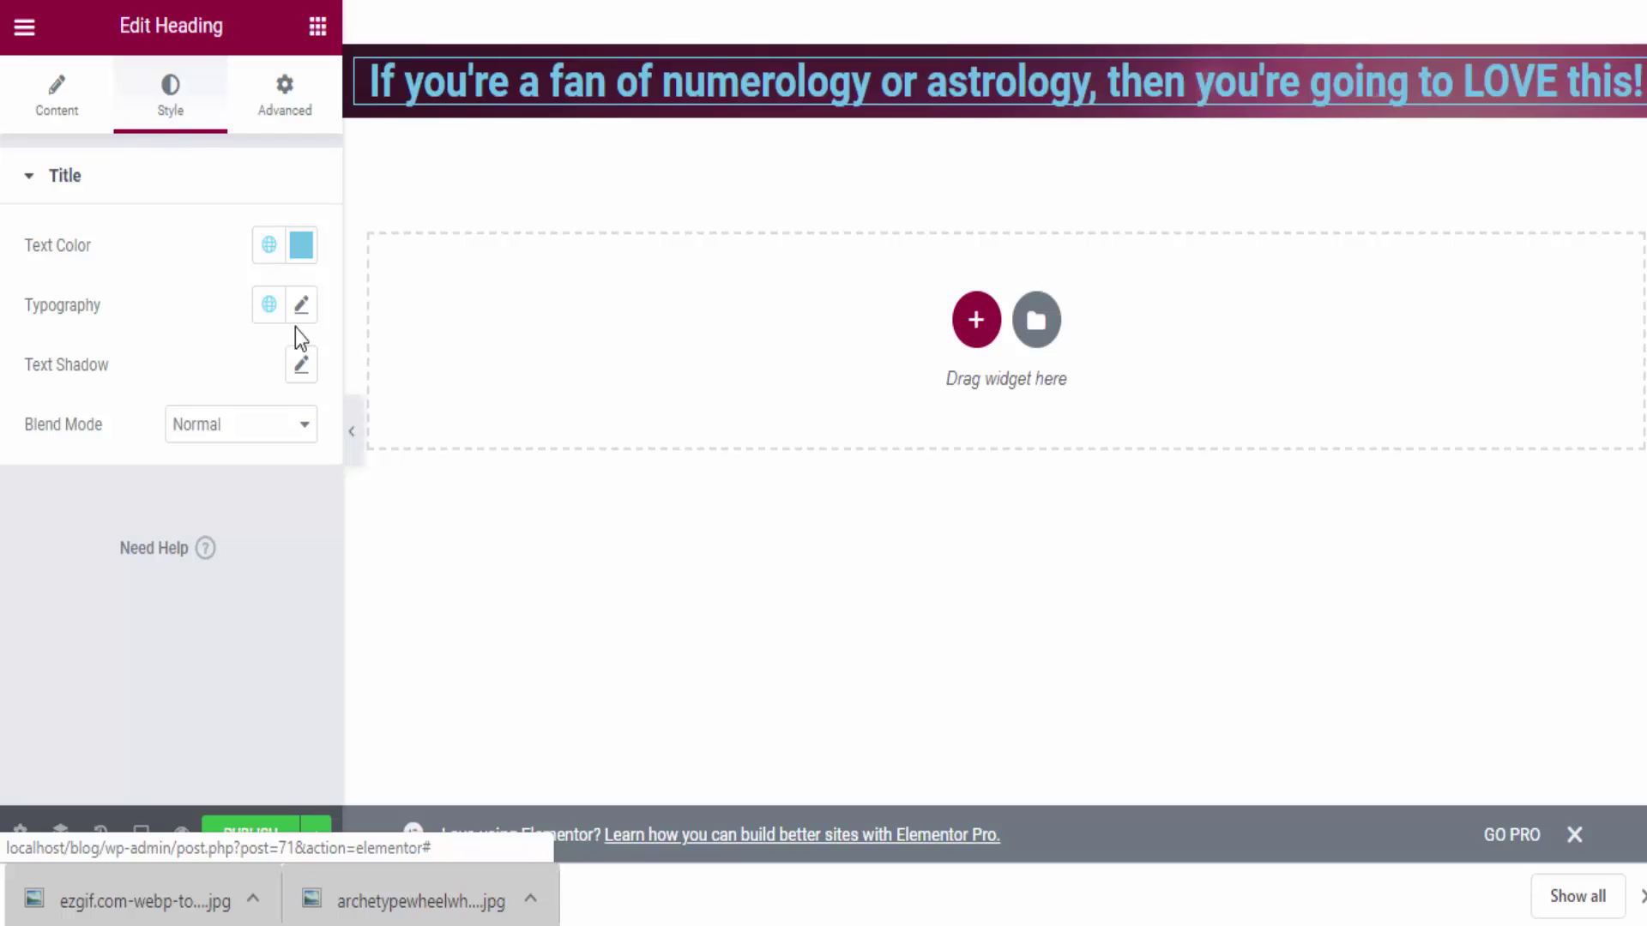
left_click(297, 249)
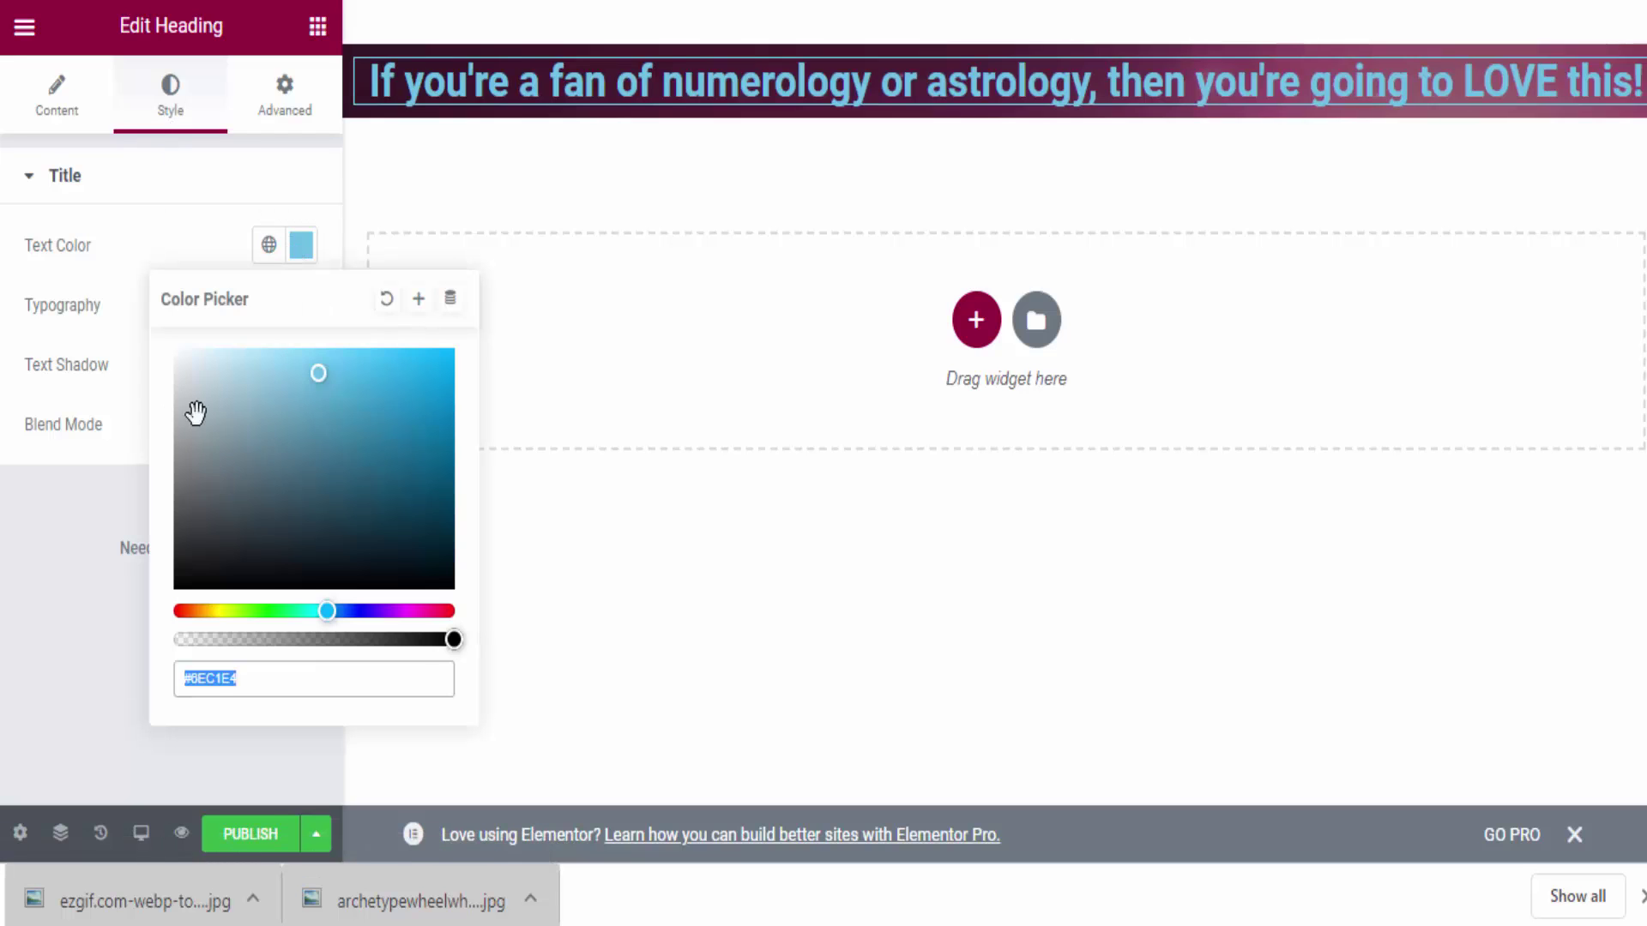
type("#FFFFFF")
left_click(171, 249)
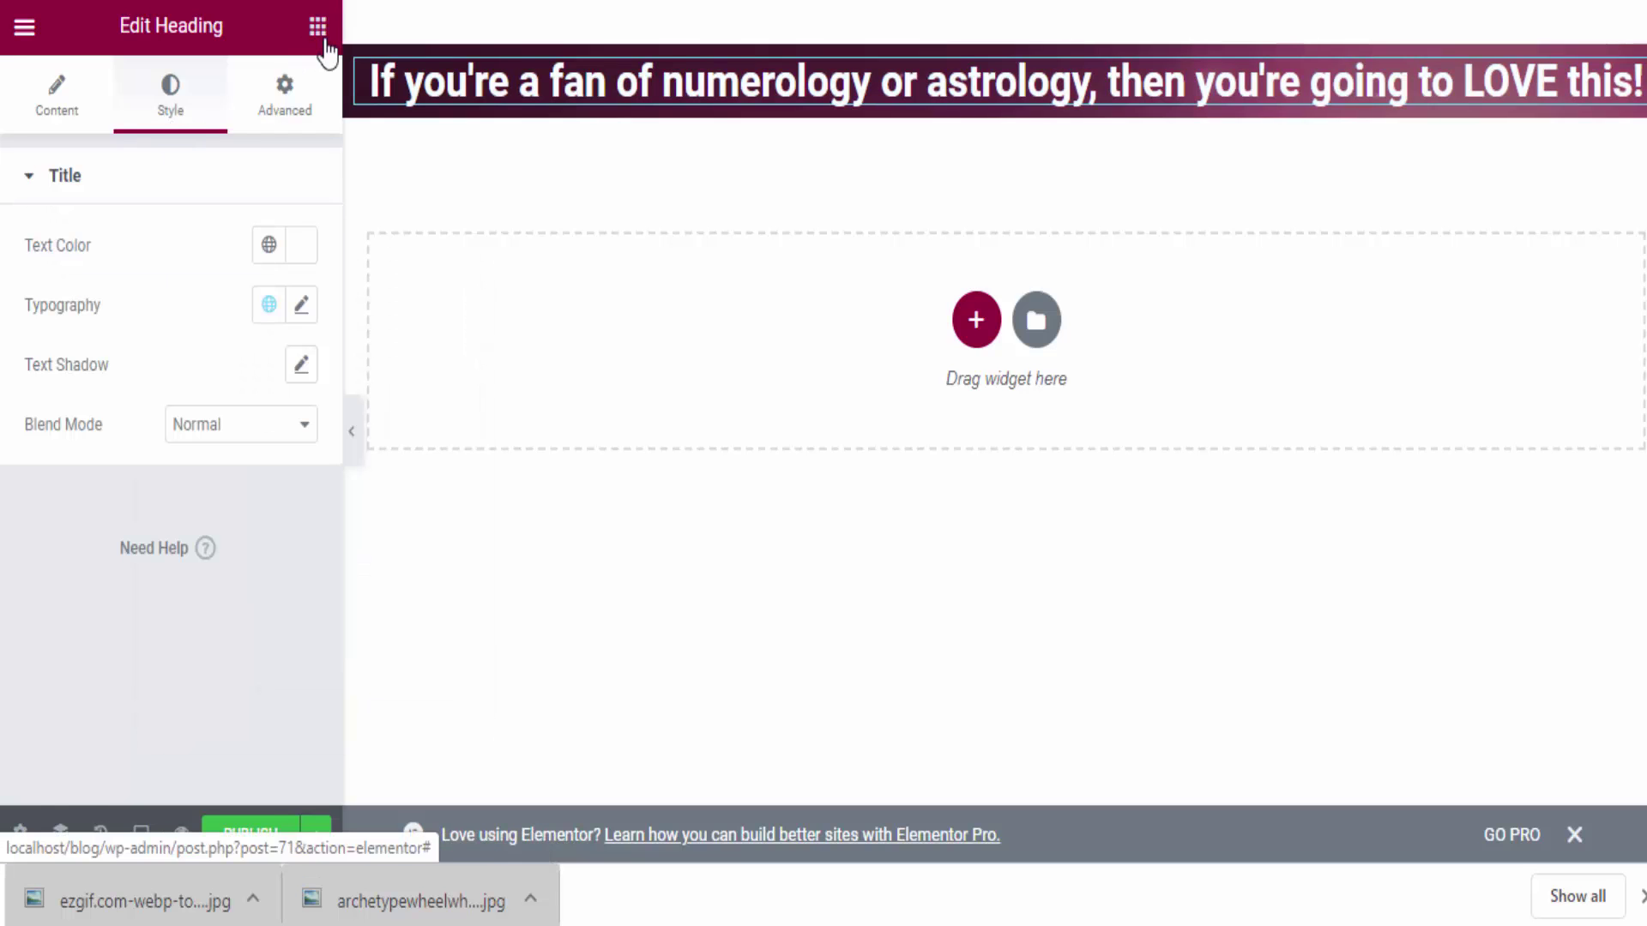
Add a second heading below the first, and copy the "Perhaps you might've been looking for answers in the wrong places" sentence from the email swipe.
left_click(317, 27)
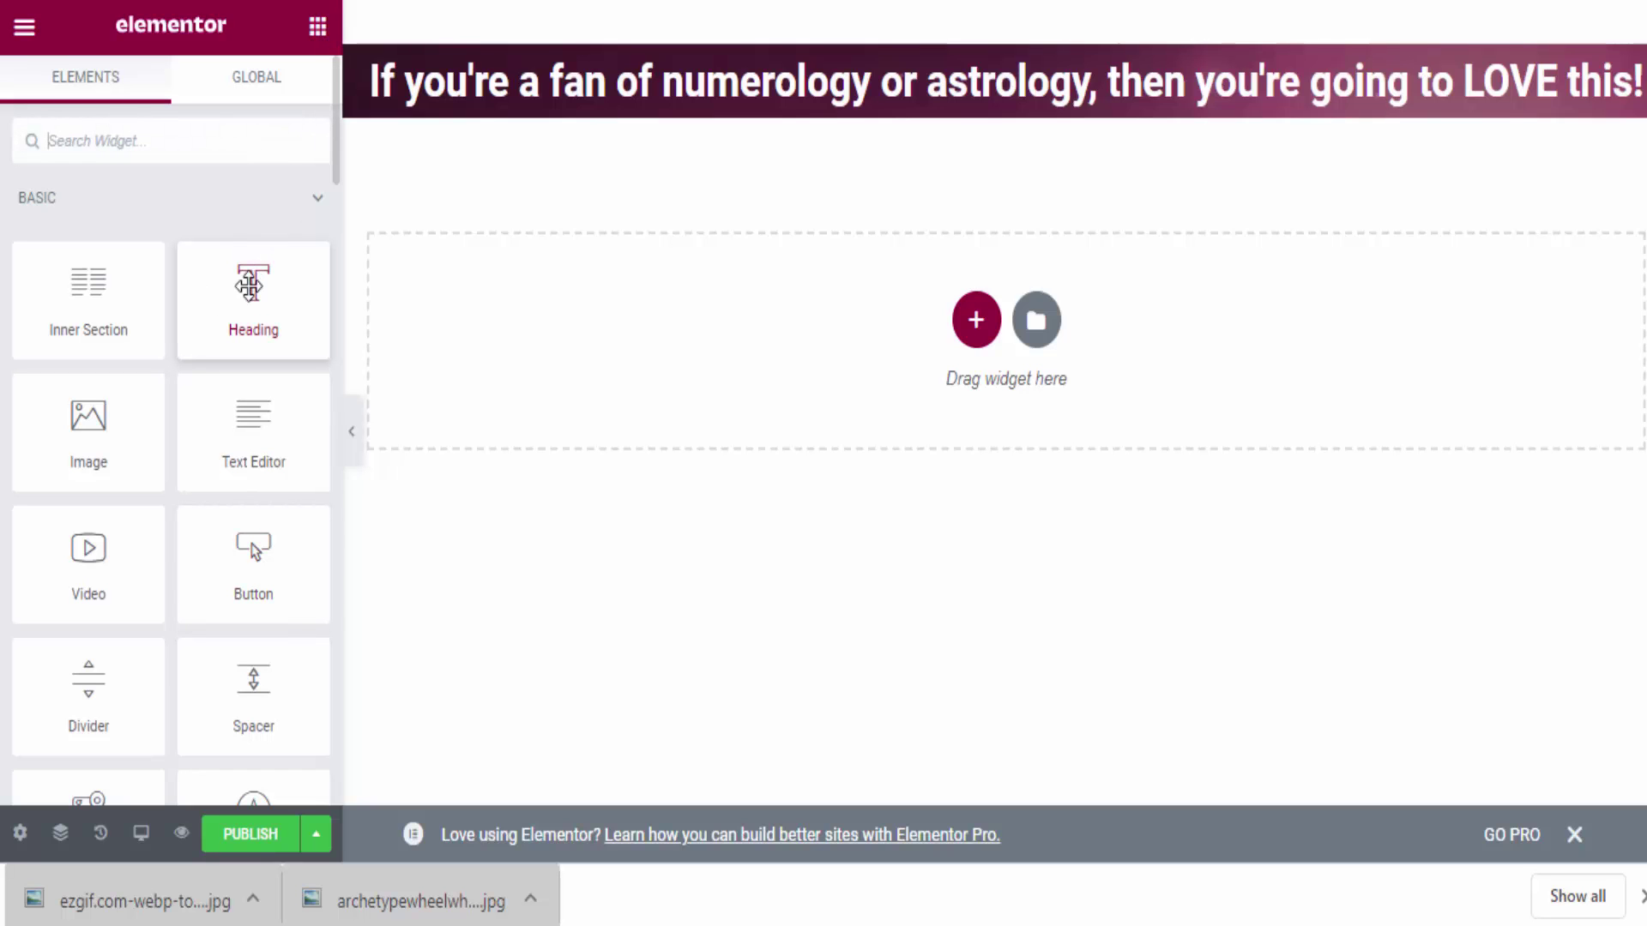
left_click_drag(248, 285, 847, 99)
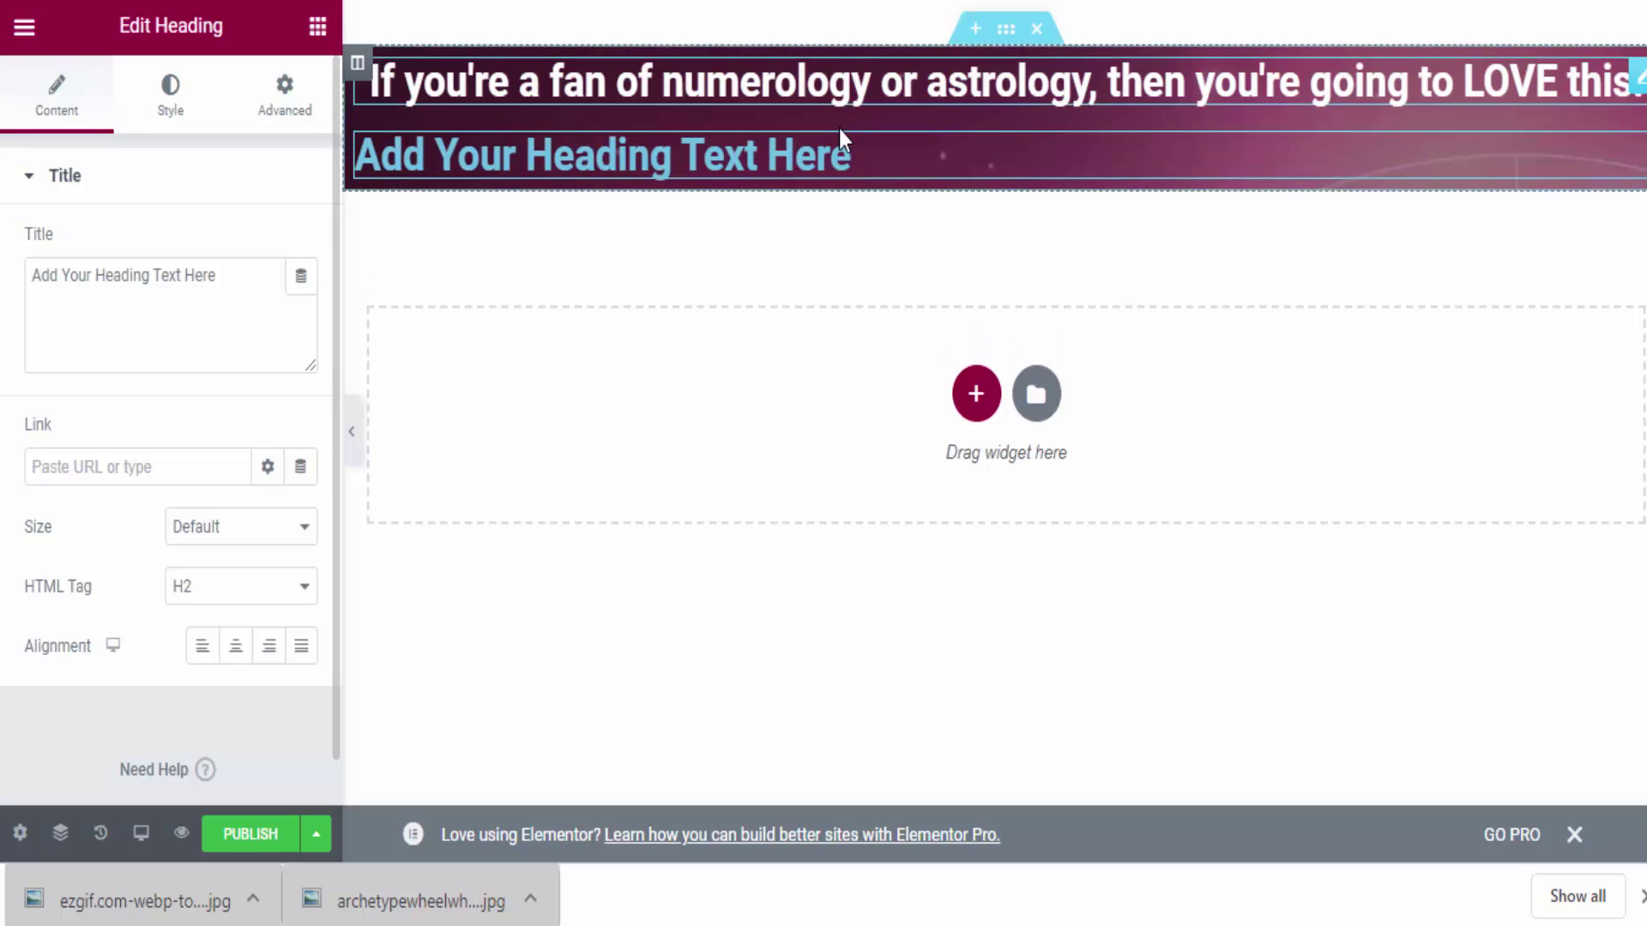
left_click(772, 1)
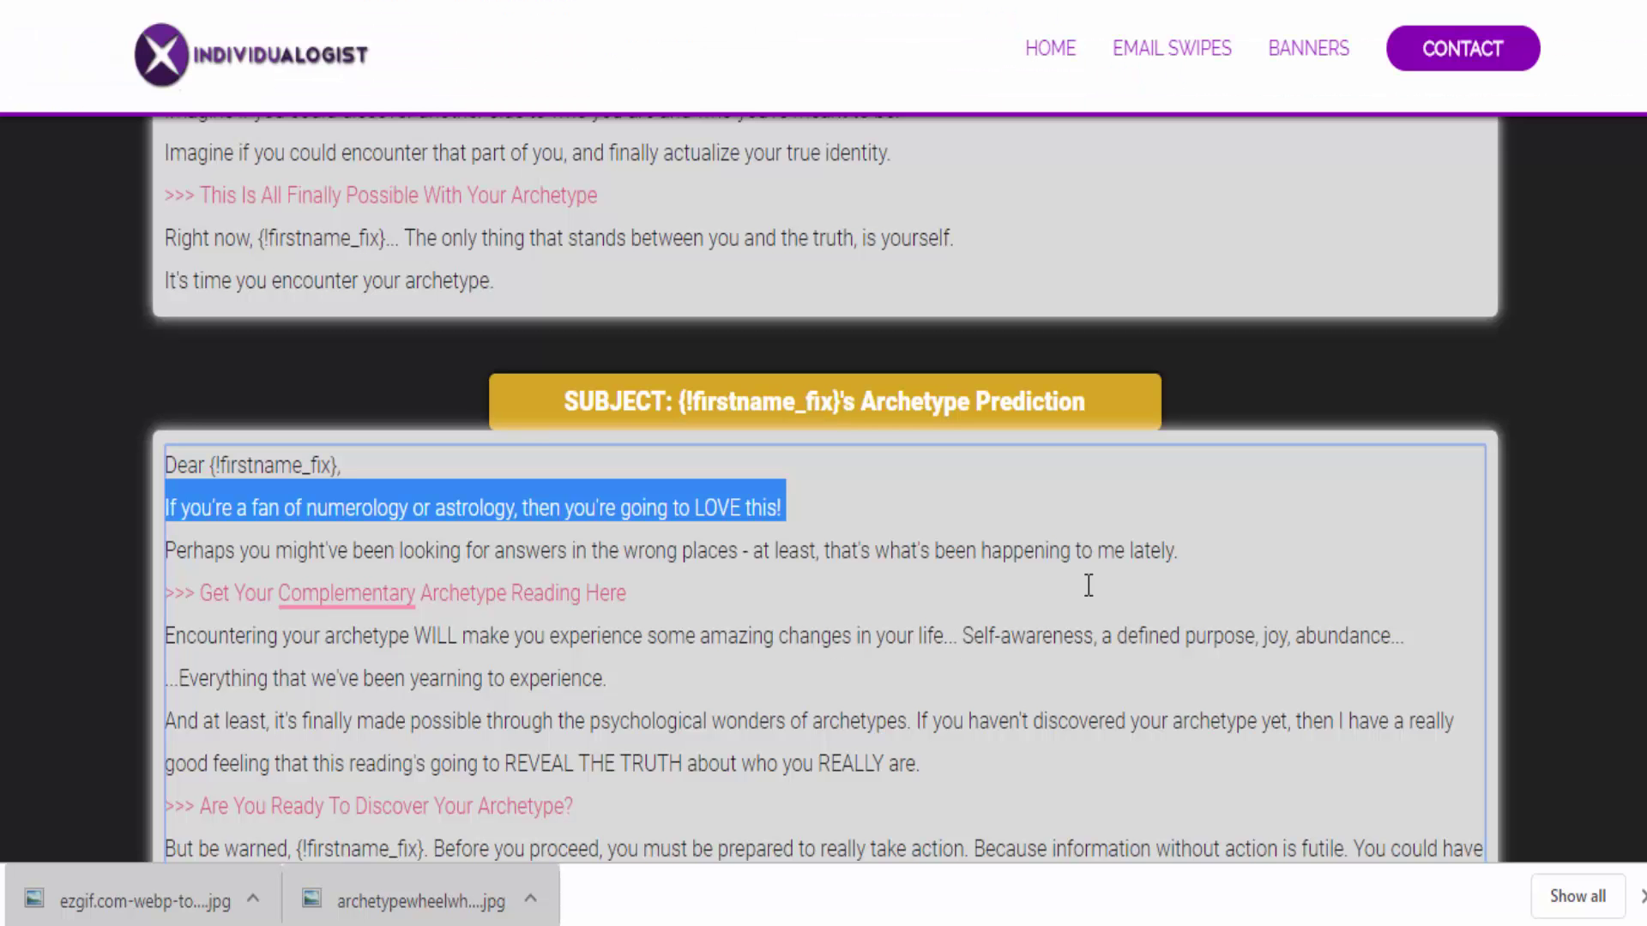
left_click_drag(1183, 550, 126, 553)
key("ctrl+c")
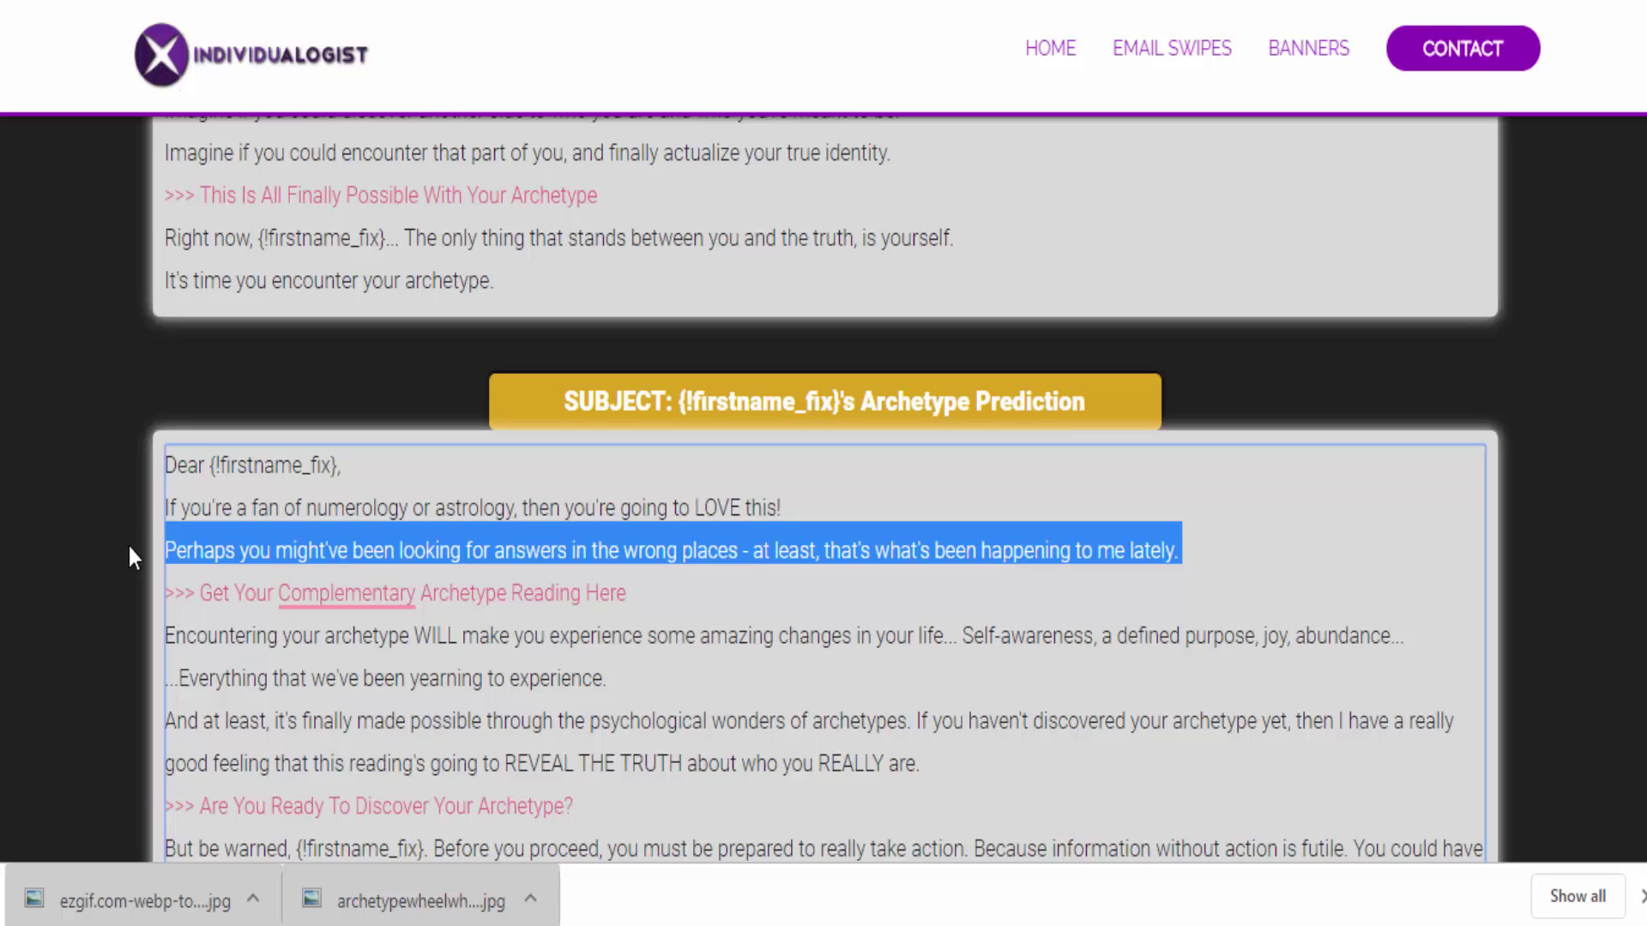
Back in Elementor, replace the second heading's placeholder text with the copied "Perhaps you might've been looking for answers" sentence.
left_click(248, 1)
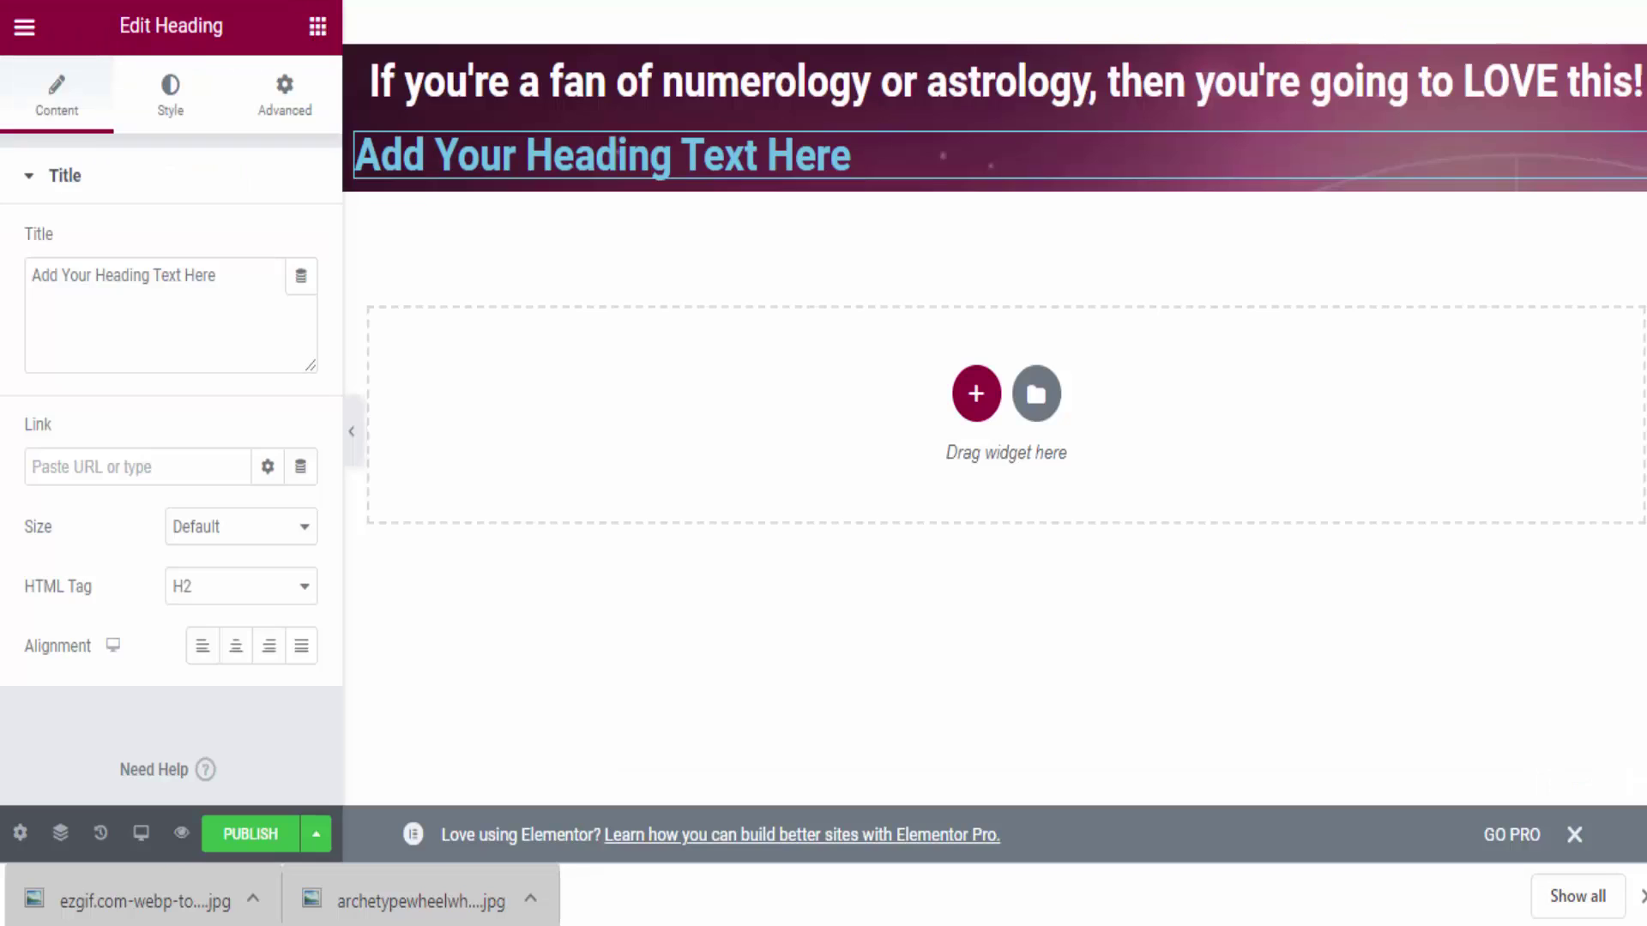
left_click(206, 348)
key("ctrl+a")
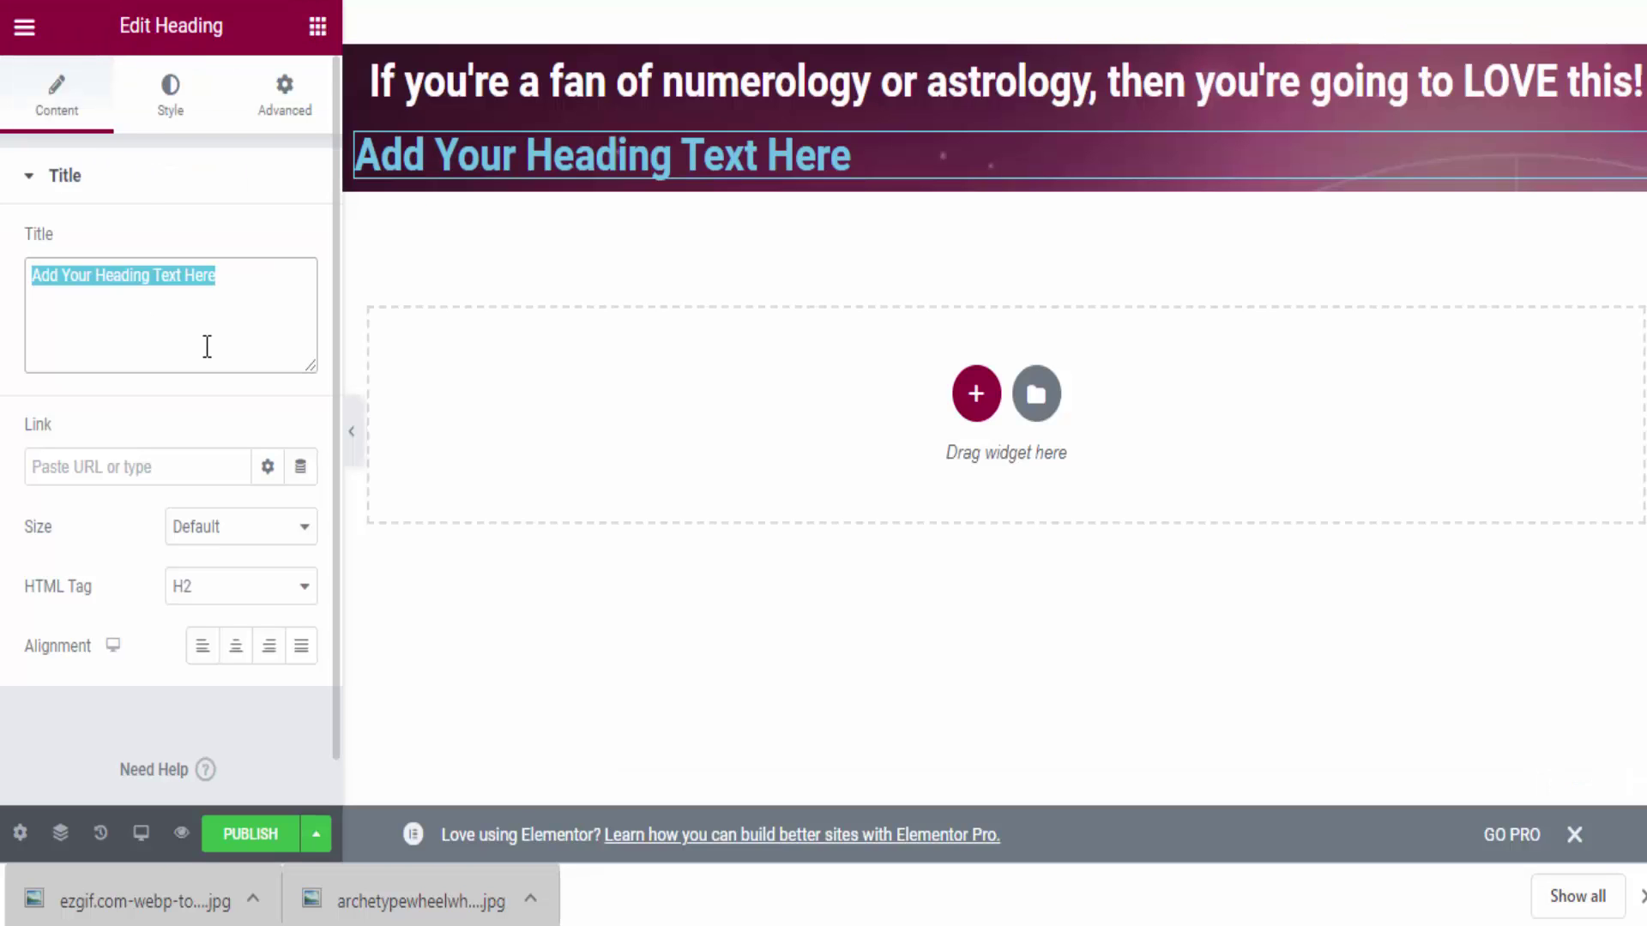
key("ctrl+v")
key("ctrl+a")
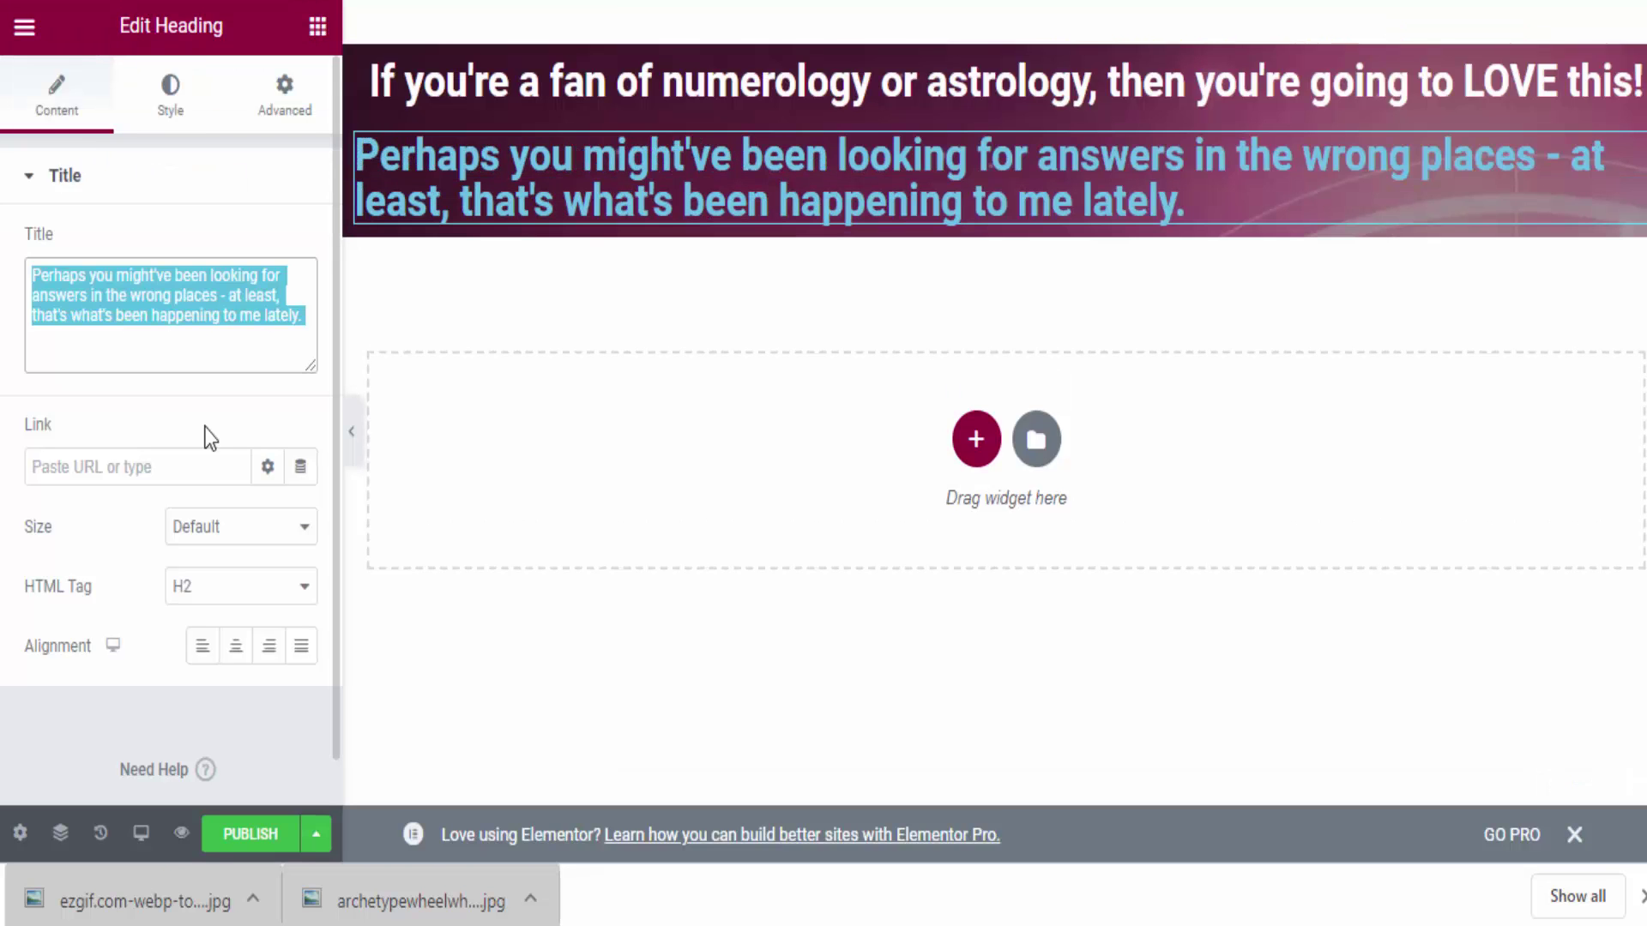
Compare the H5 and H6 HTML tags on the second heading and set it to H6.
left_click(217, 611)
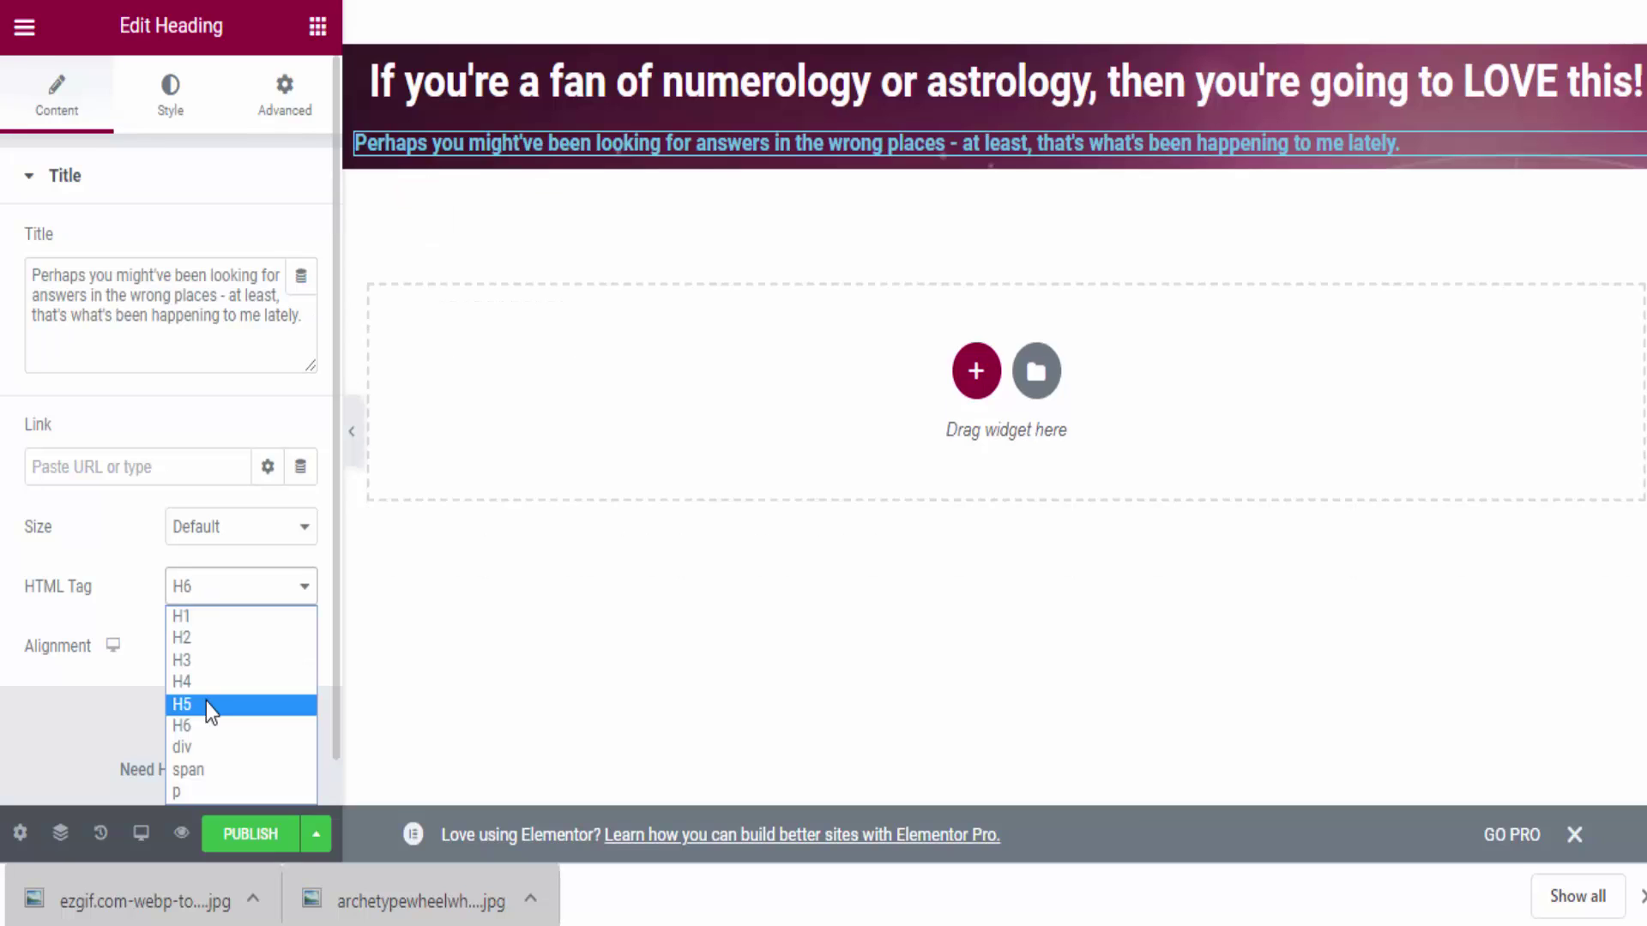
left_click(206, 701)
left_click(203, 600)
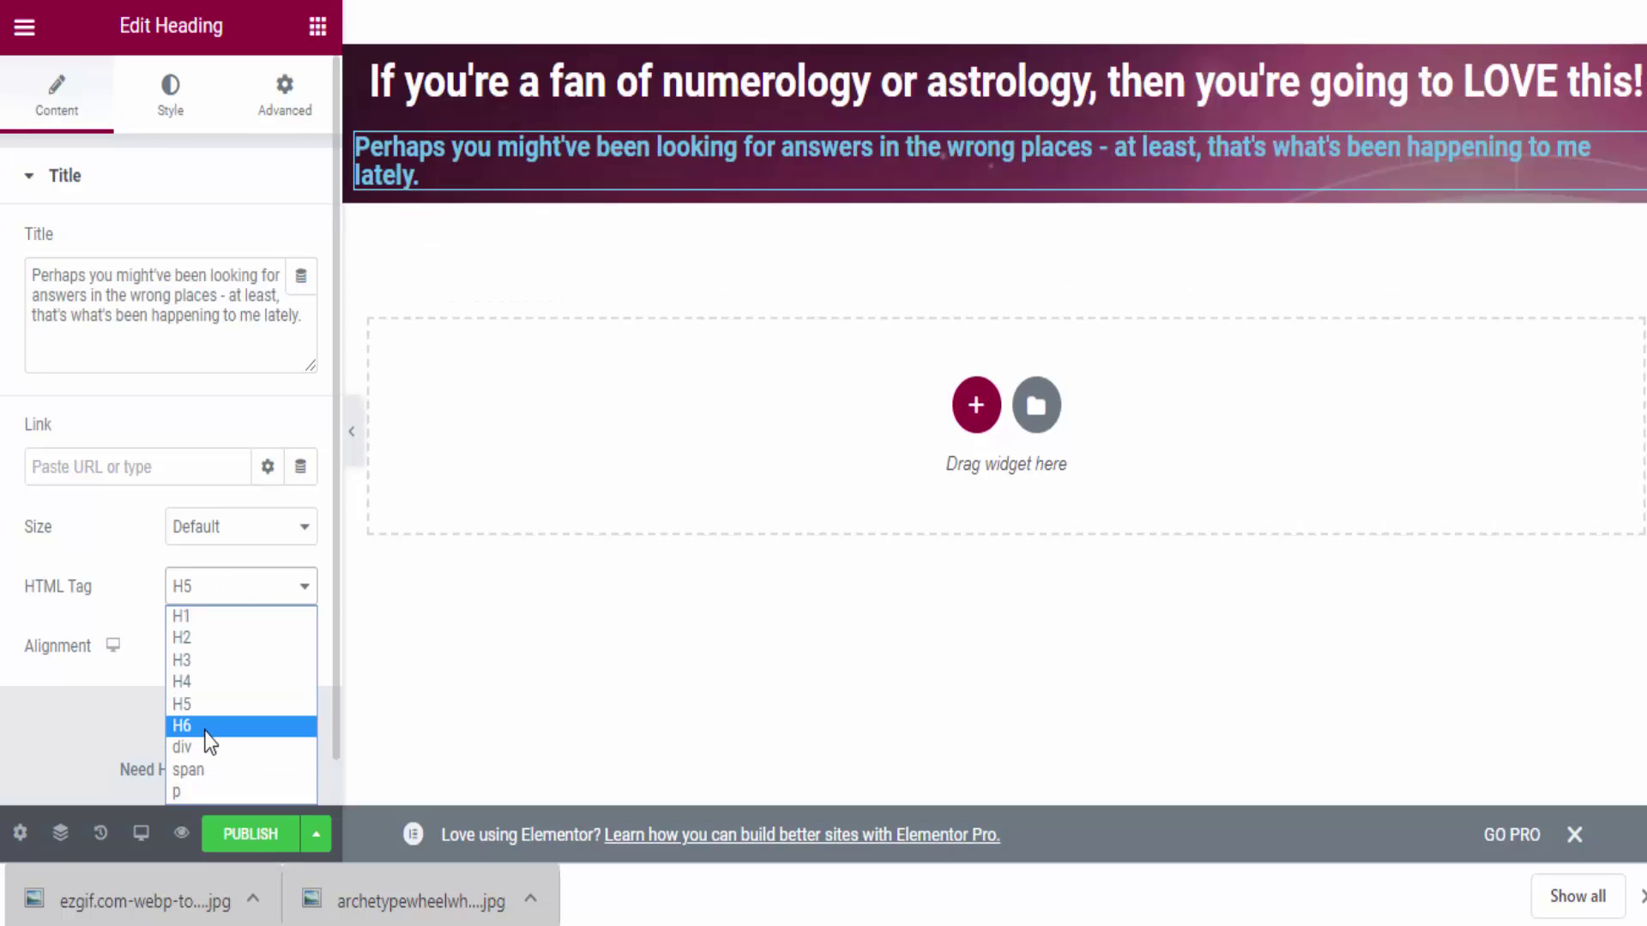
left_click(204, 729)
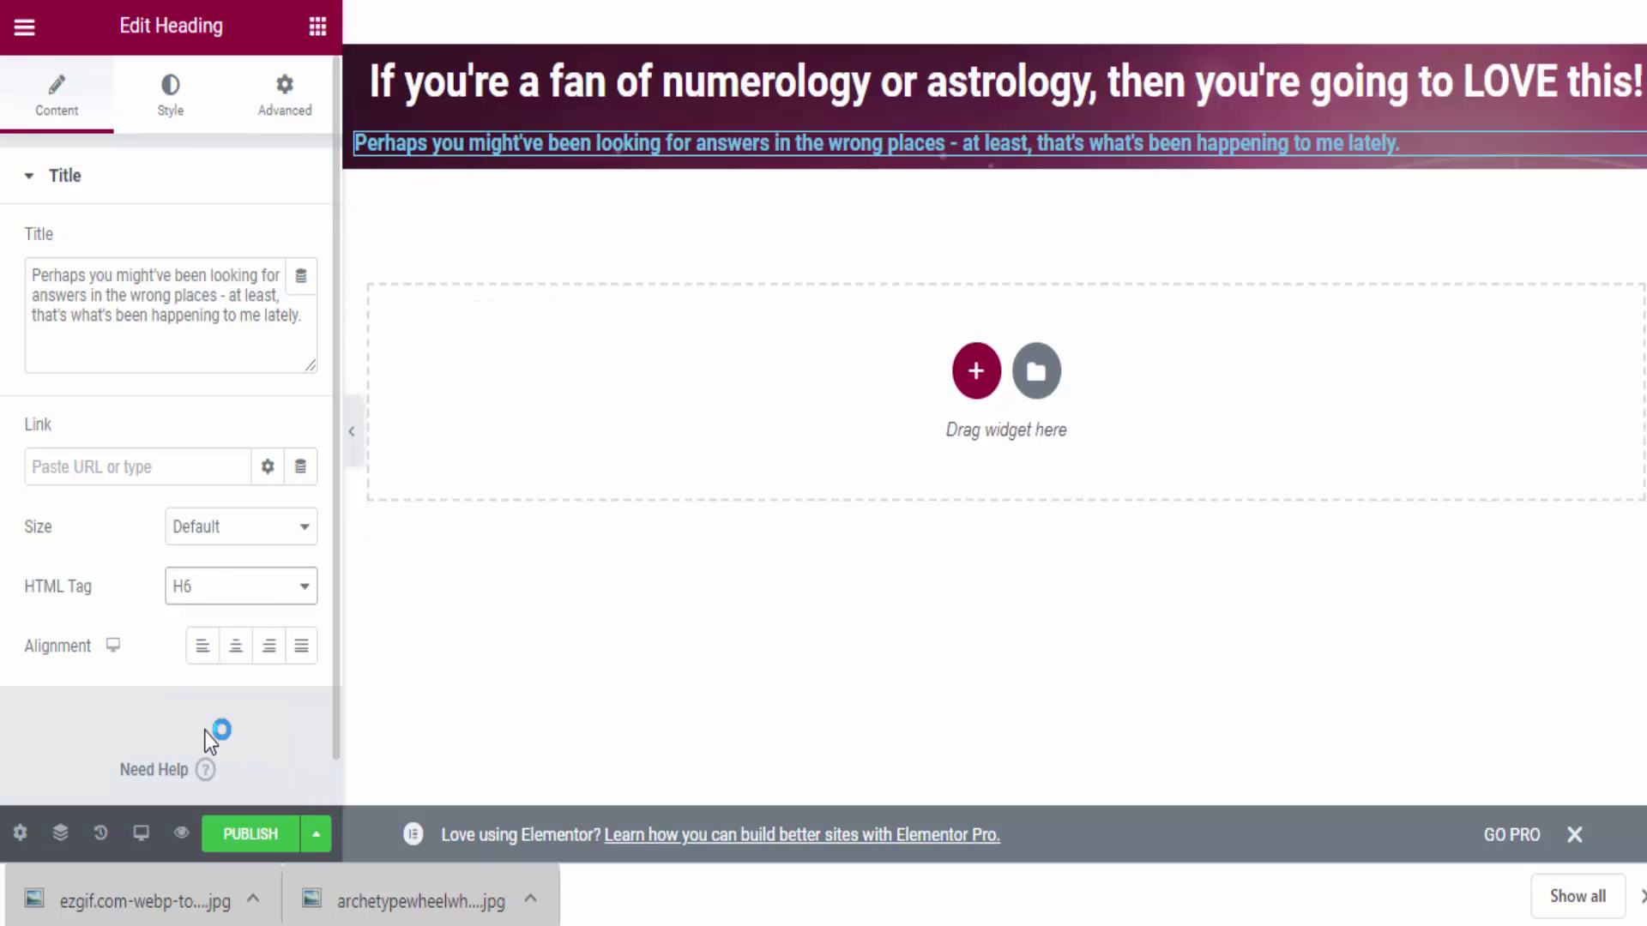
Center the second heading and set its text color to white.
left_click(239, 661)
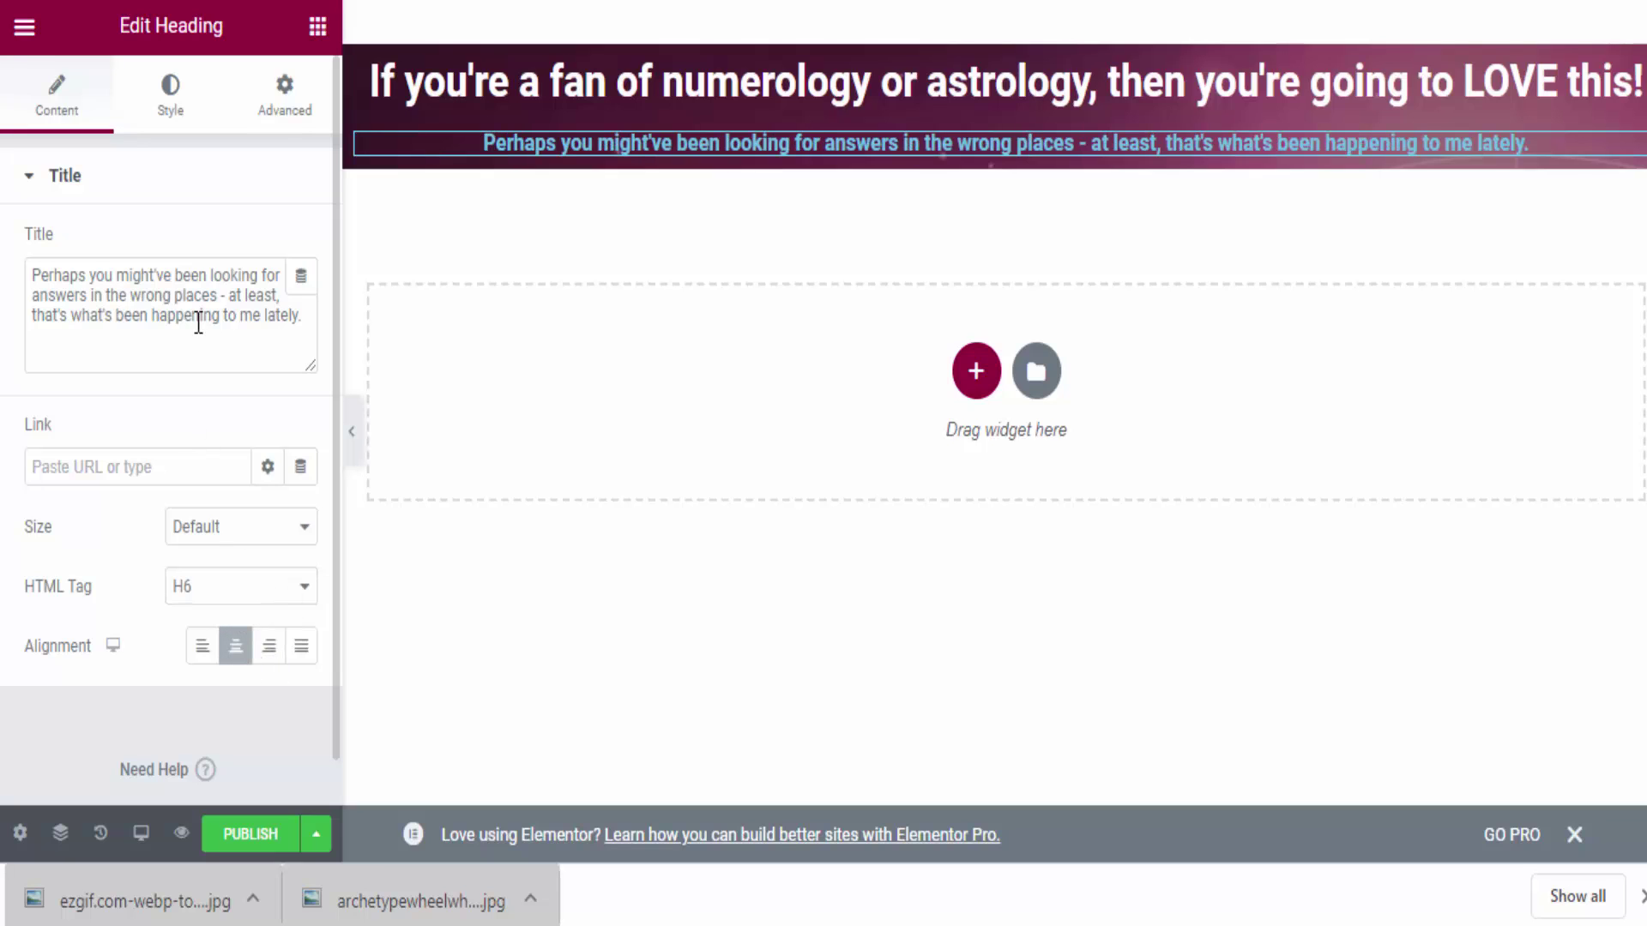
left_click(268, 94)
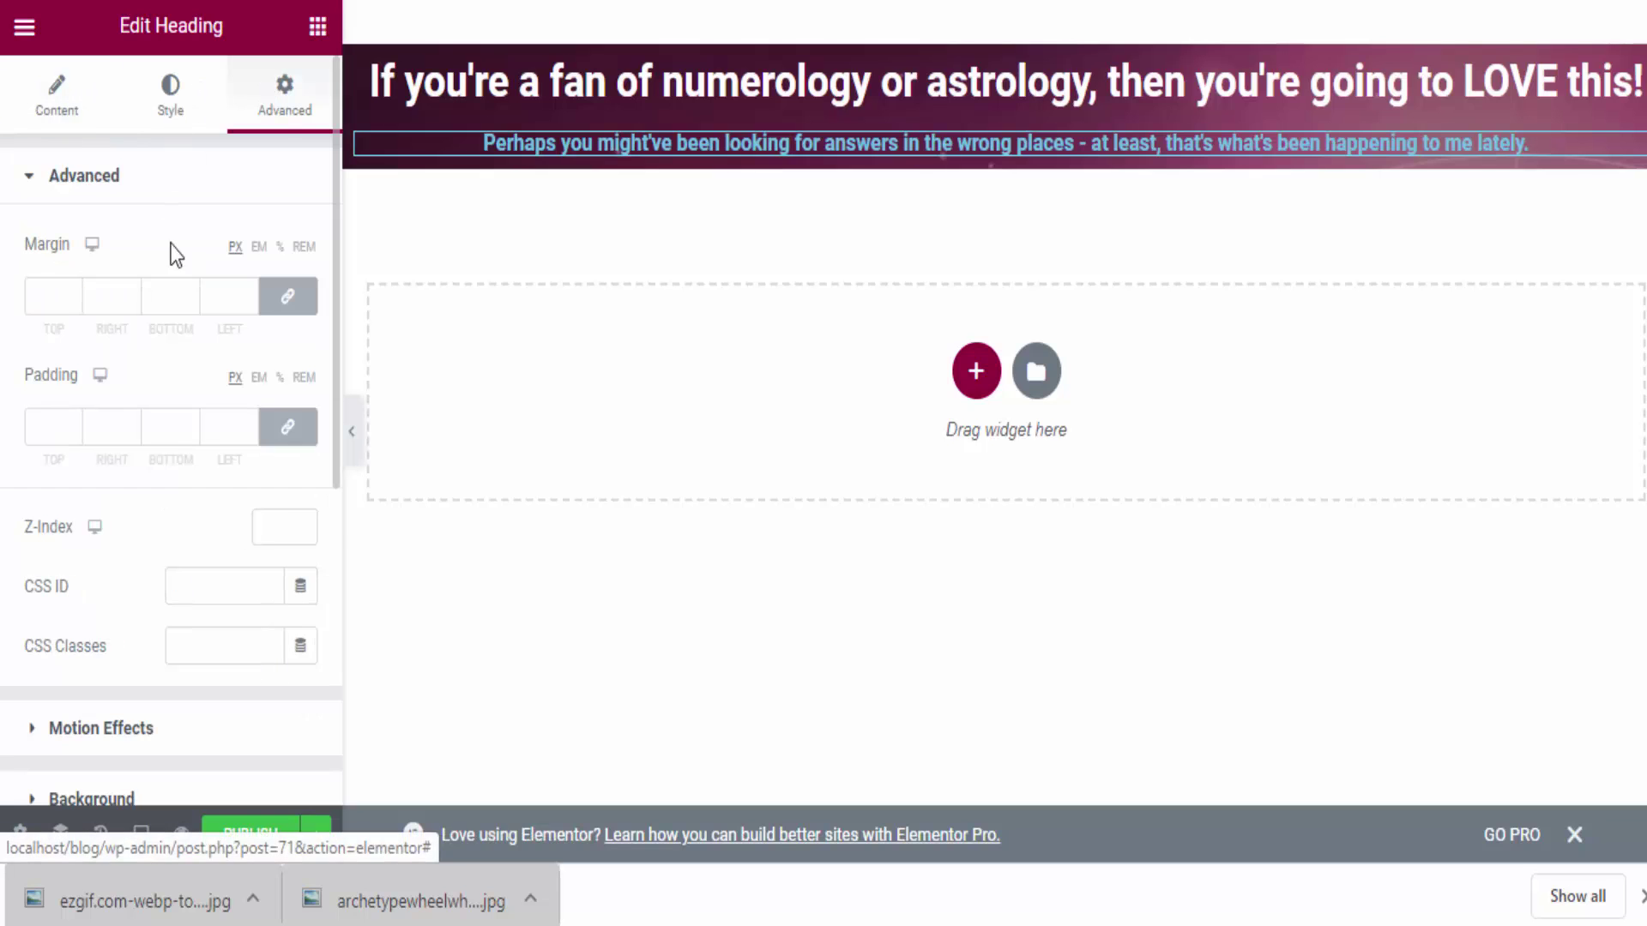
left_click(170, 94)
left_click(301, 245)
left_click(702, 244)
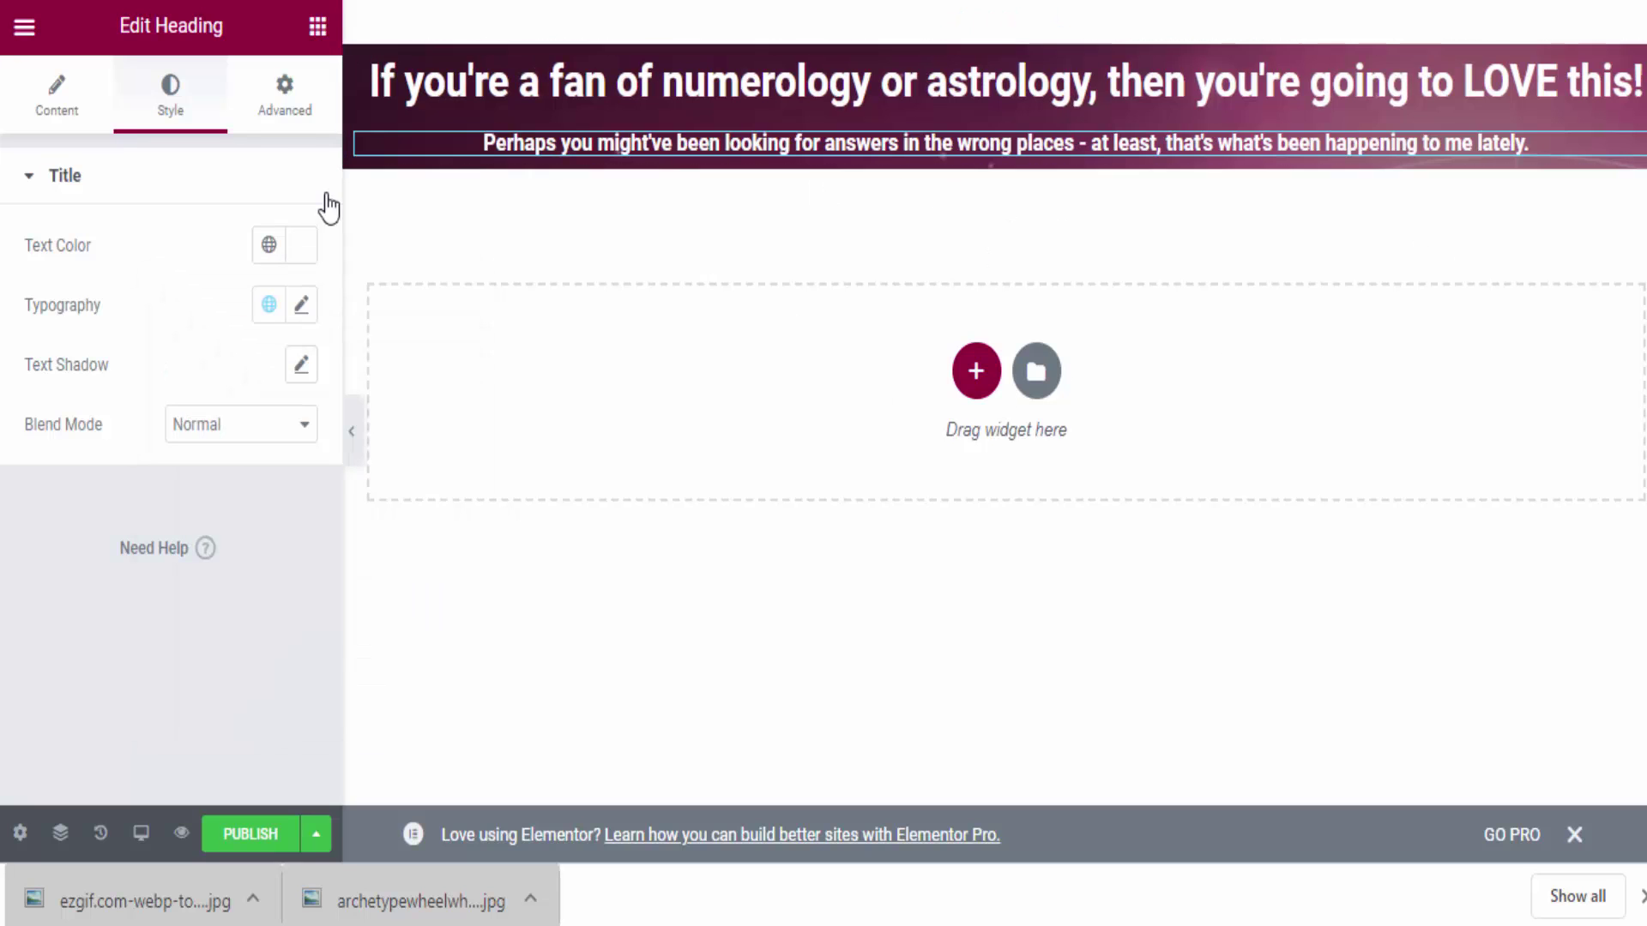
Add an image widget to the section, directly below the second heading.
left_click(319, 31)
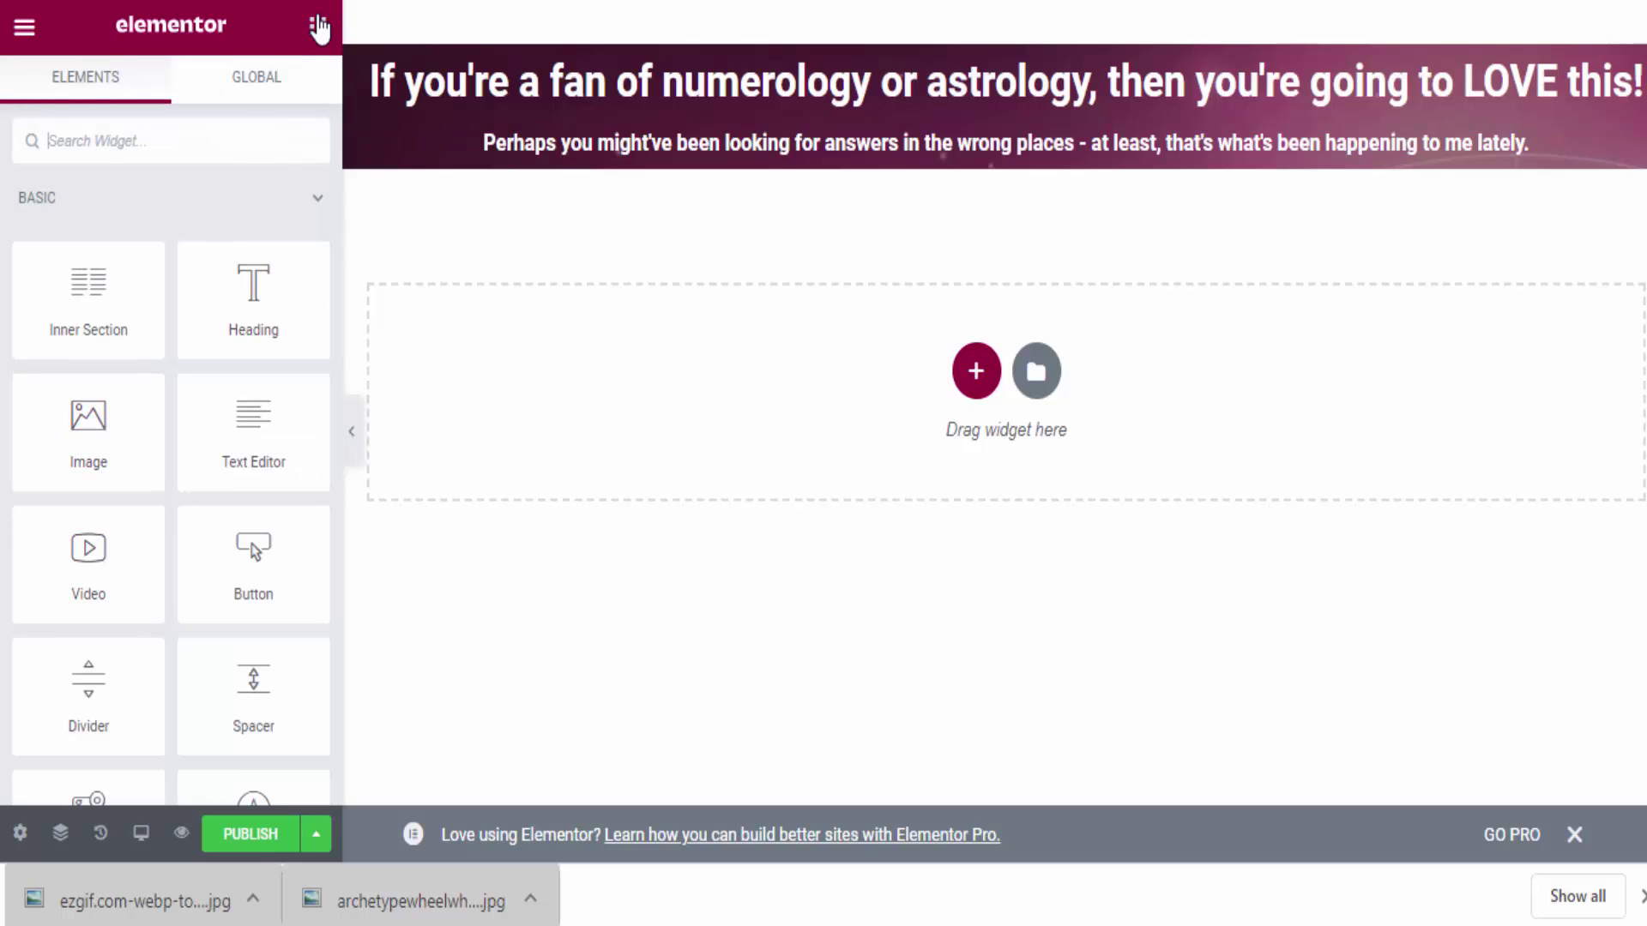
left_click_drag(83, 421, 1011, 165)
scroll(993, 424, "down", 3)
scroll(910, 257, "up", 3)
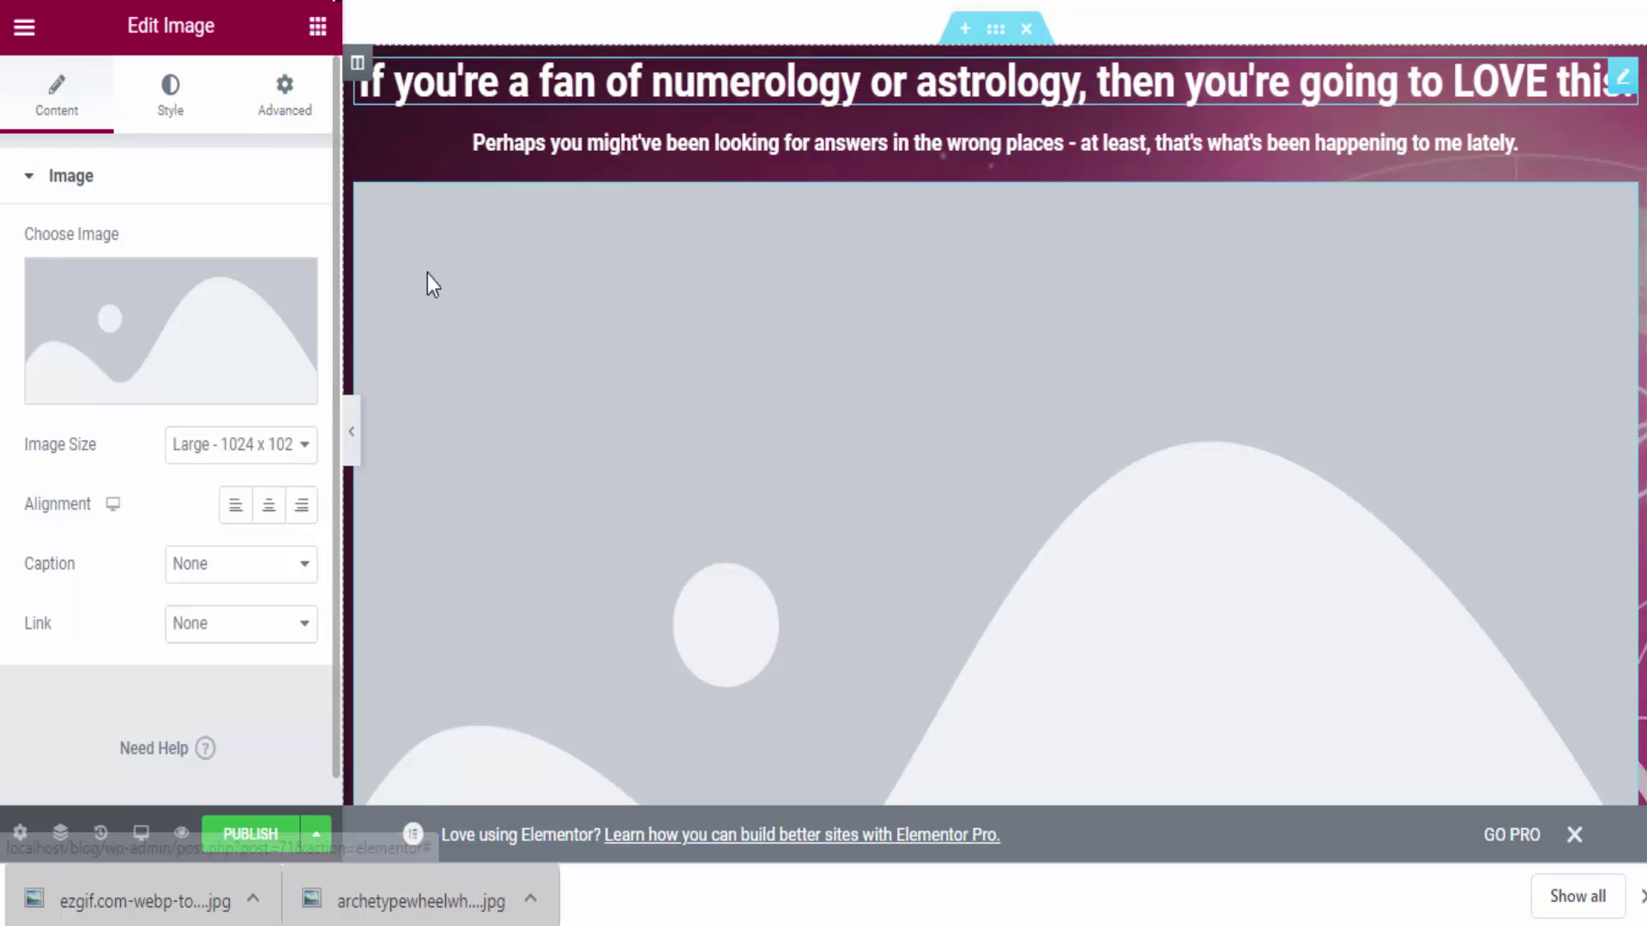
Add a spacer between the two headings and set its space to 29 px.
left_click(316, 27)
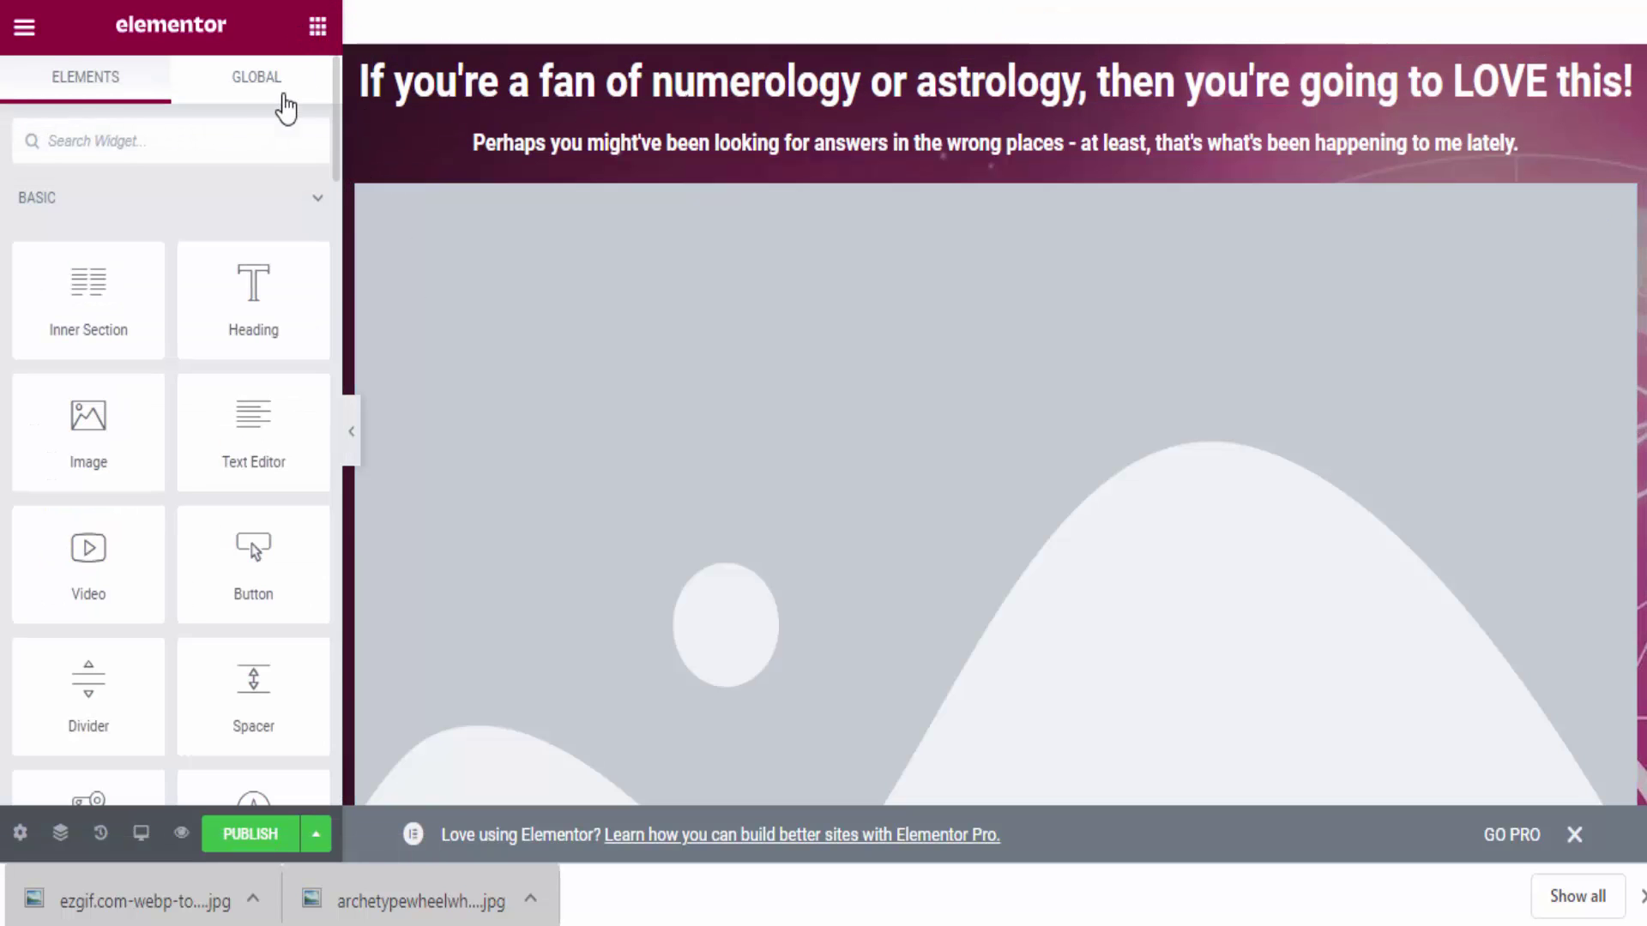
scroll(275, 174, "down", 3)
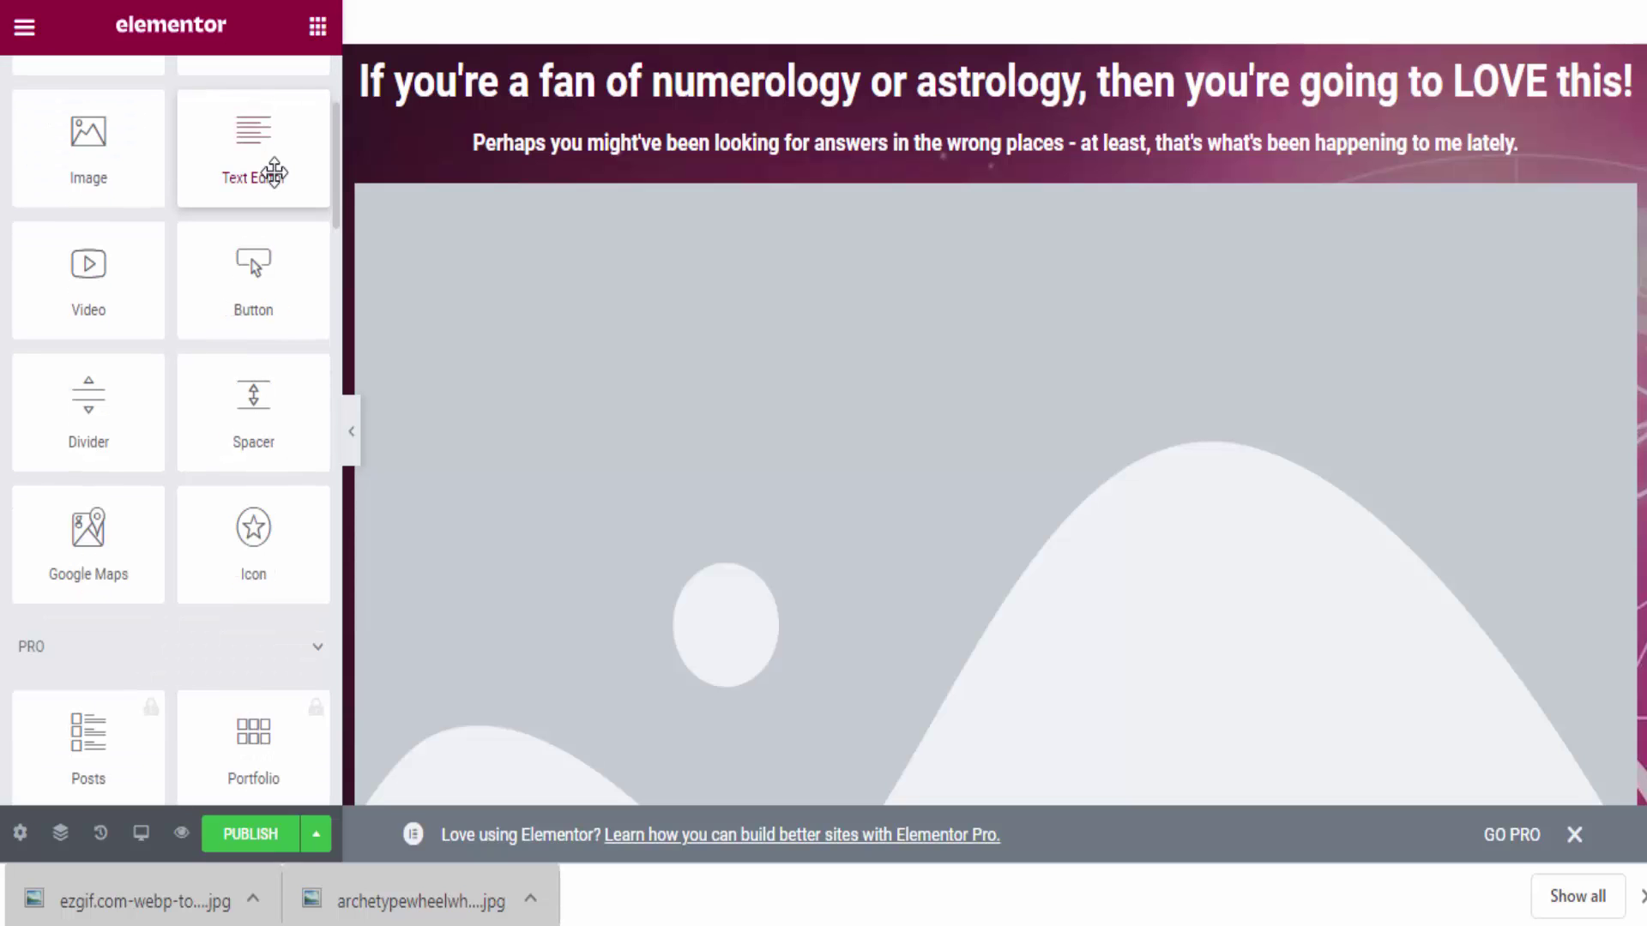
scroll(273, 172, "up", 2)
left_click_drag(254, 559, 937, 124)
left_click(292, 295)
scroll(293, 294, "down", 16)
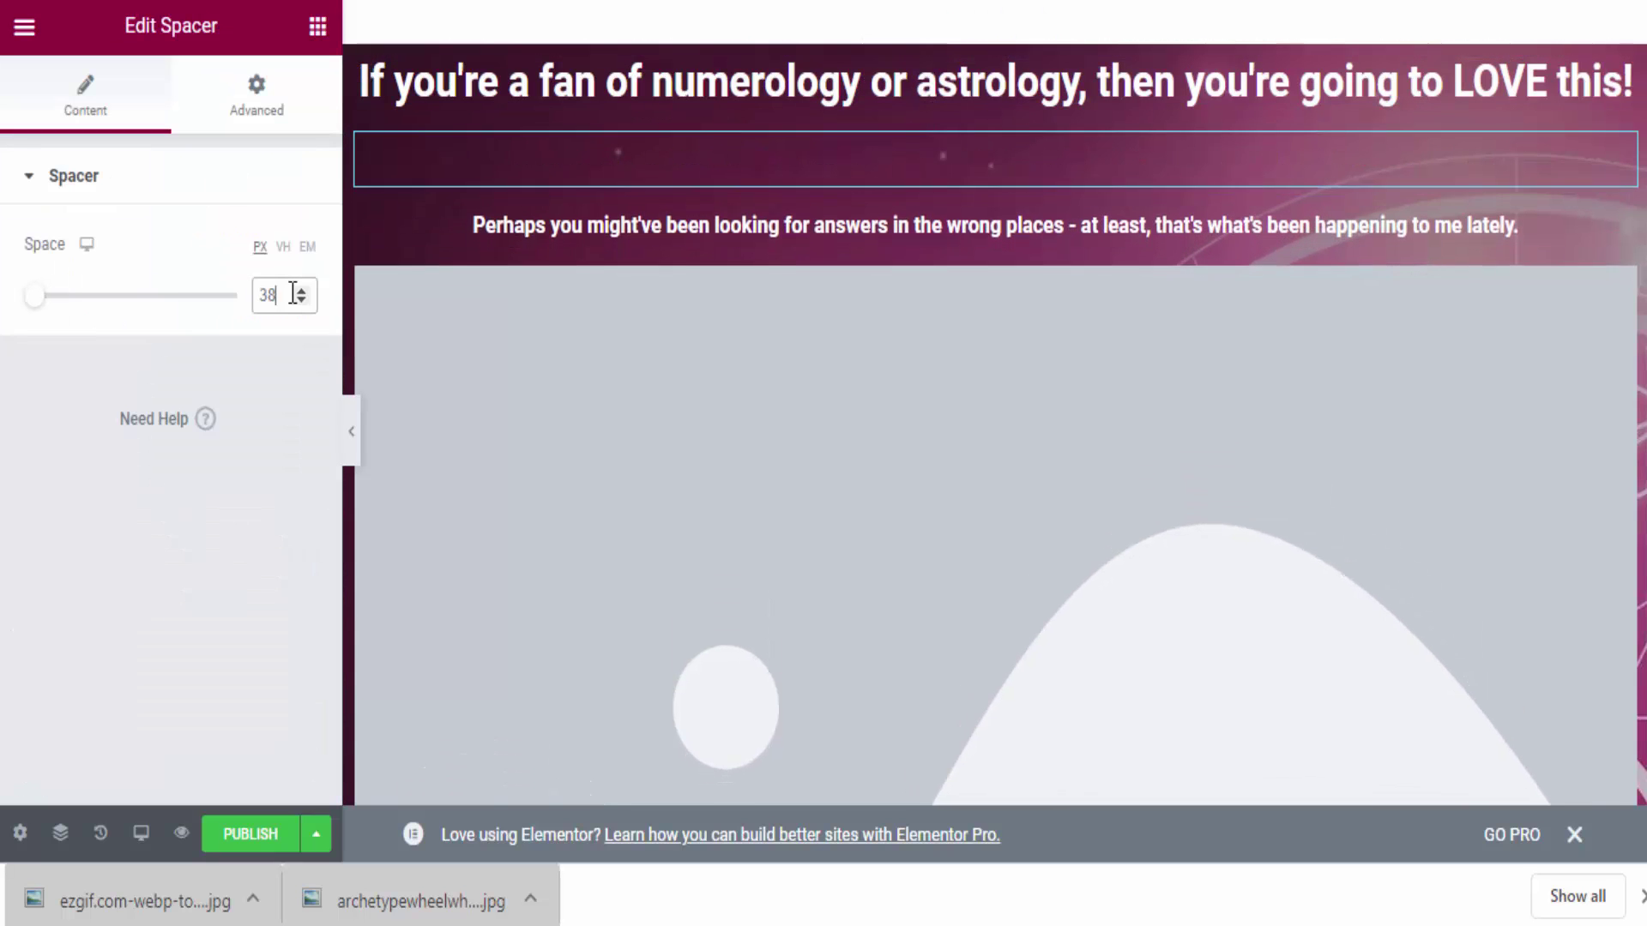
Move the spacer below the second heading so that it sits just above the placeholder image.
left_click(872, 86)
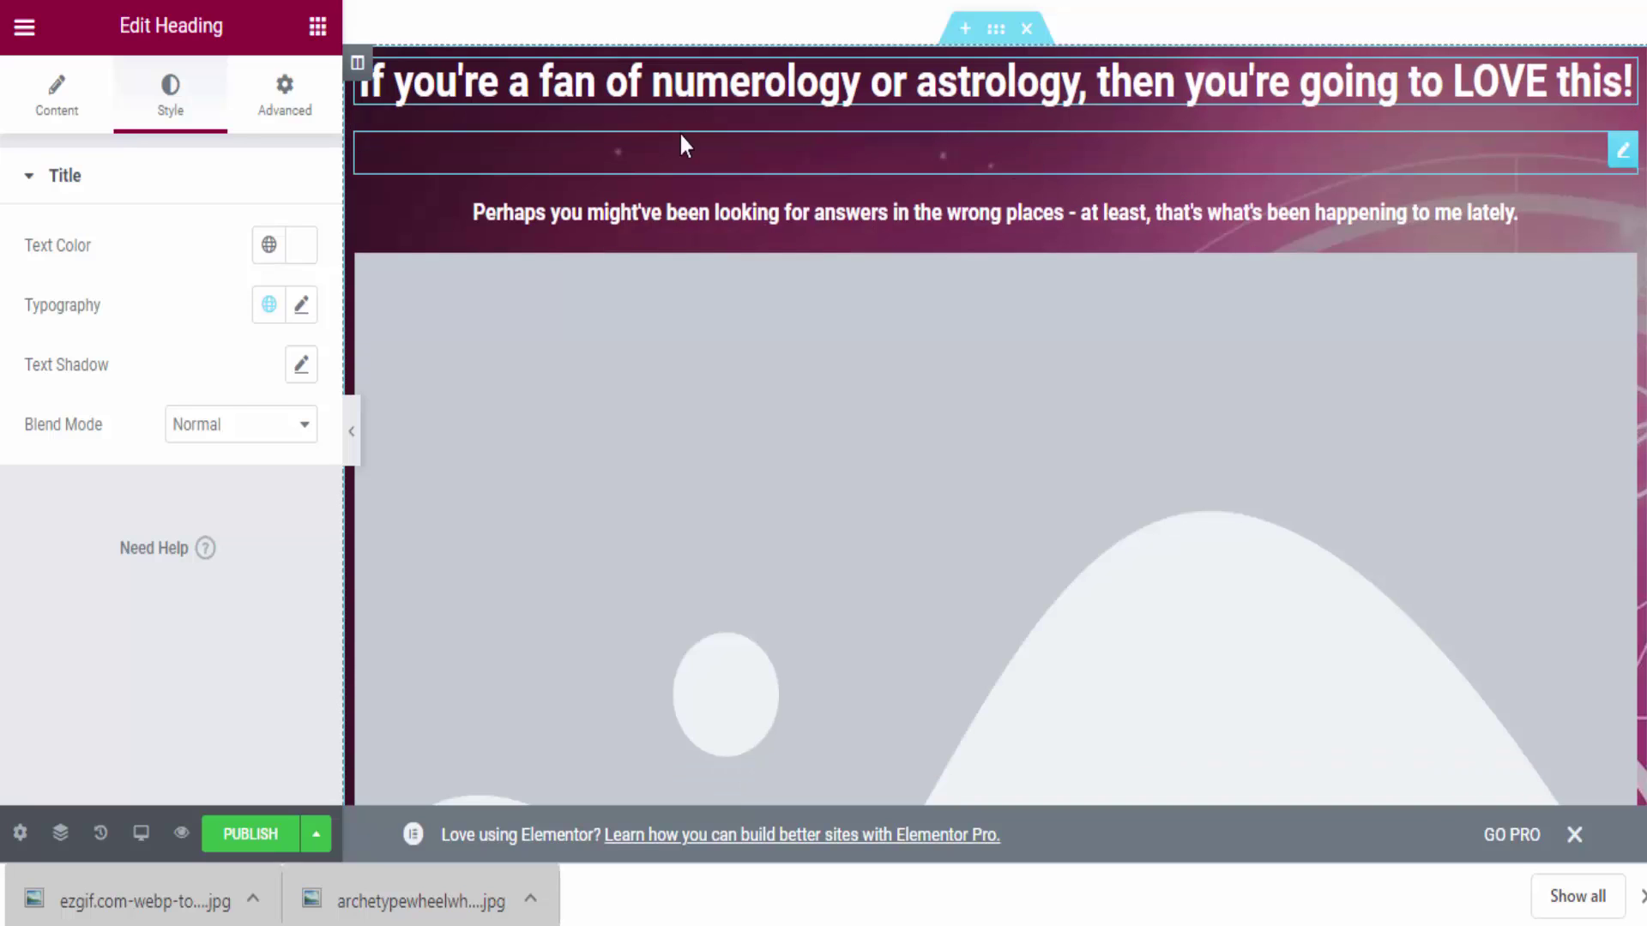
left_click(837, 161)
left_click_drag(1062, 163, 974, 274)
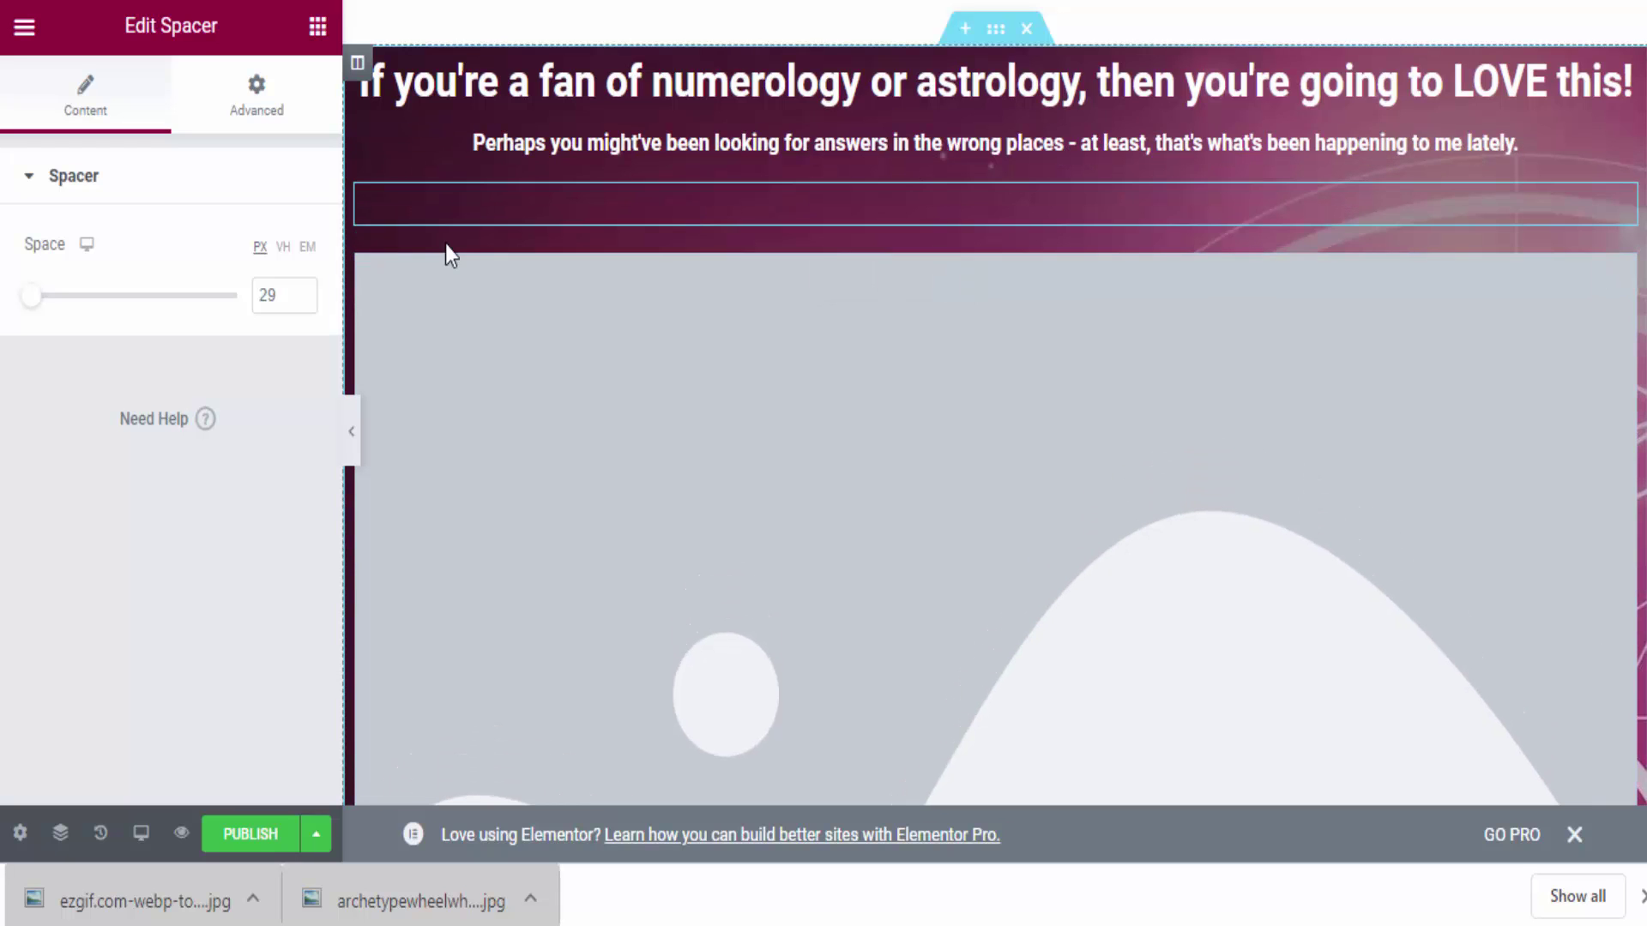
Open the placeholder image below the spacer for editing.
scroll(618, 343, "down", 2)
left_click(758, 434)
scroll(1018, 343, "down", 3)
scroll(1017, 343, "up", 3)
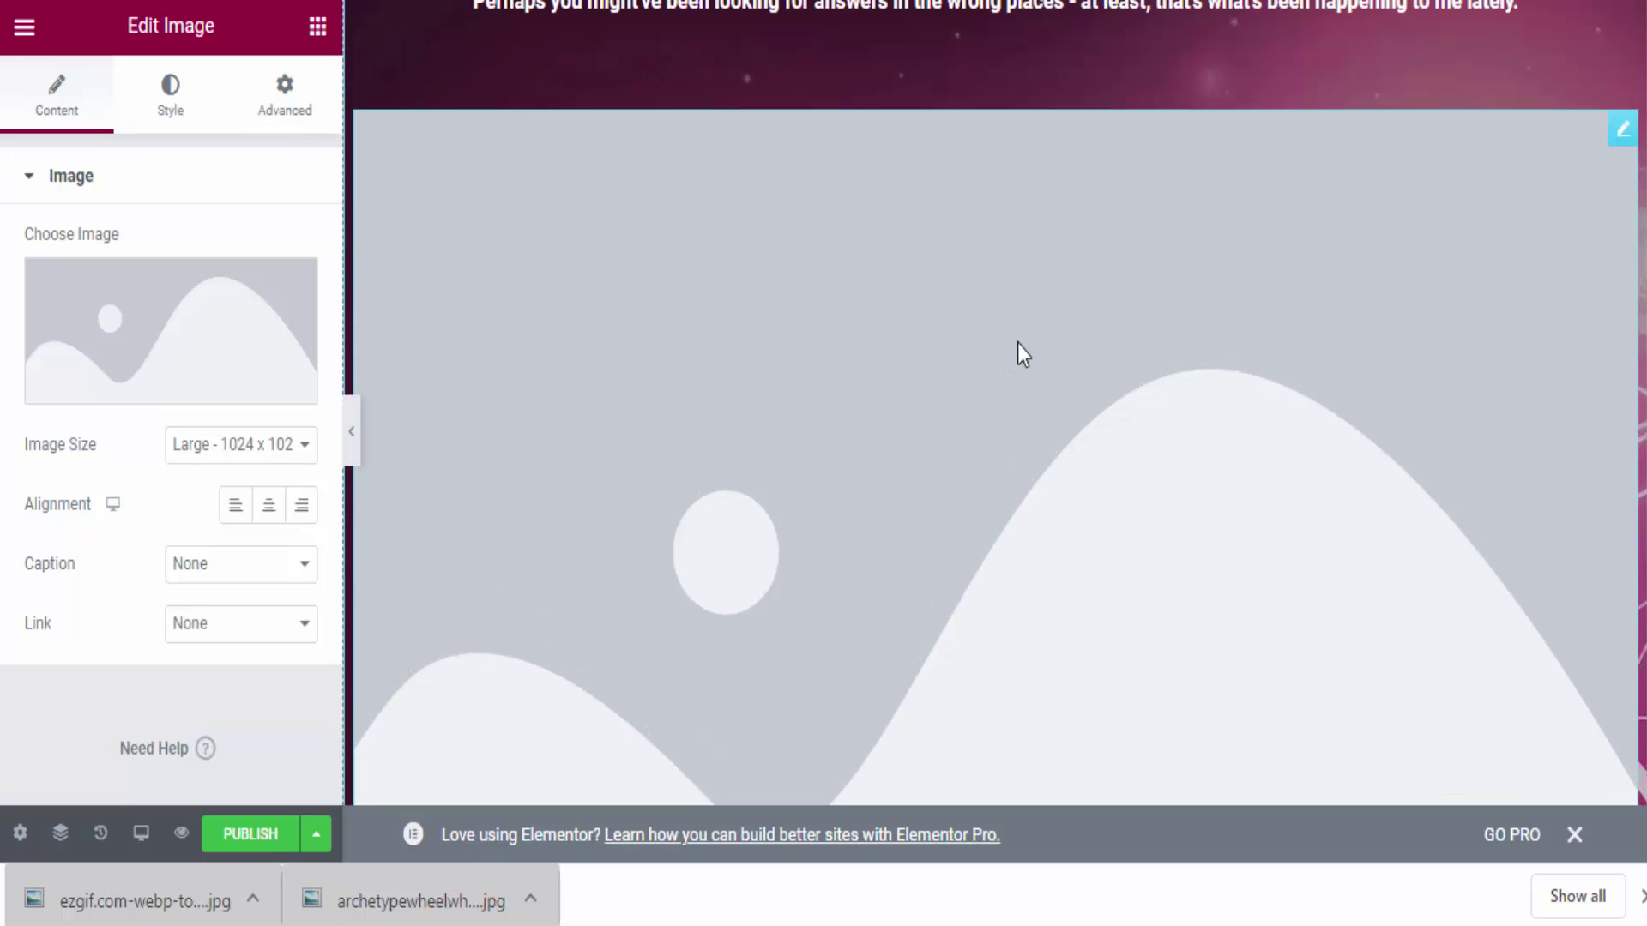
scroll(1017, 343, "up", 2)
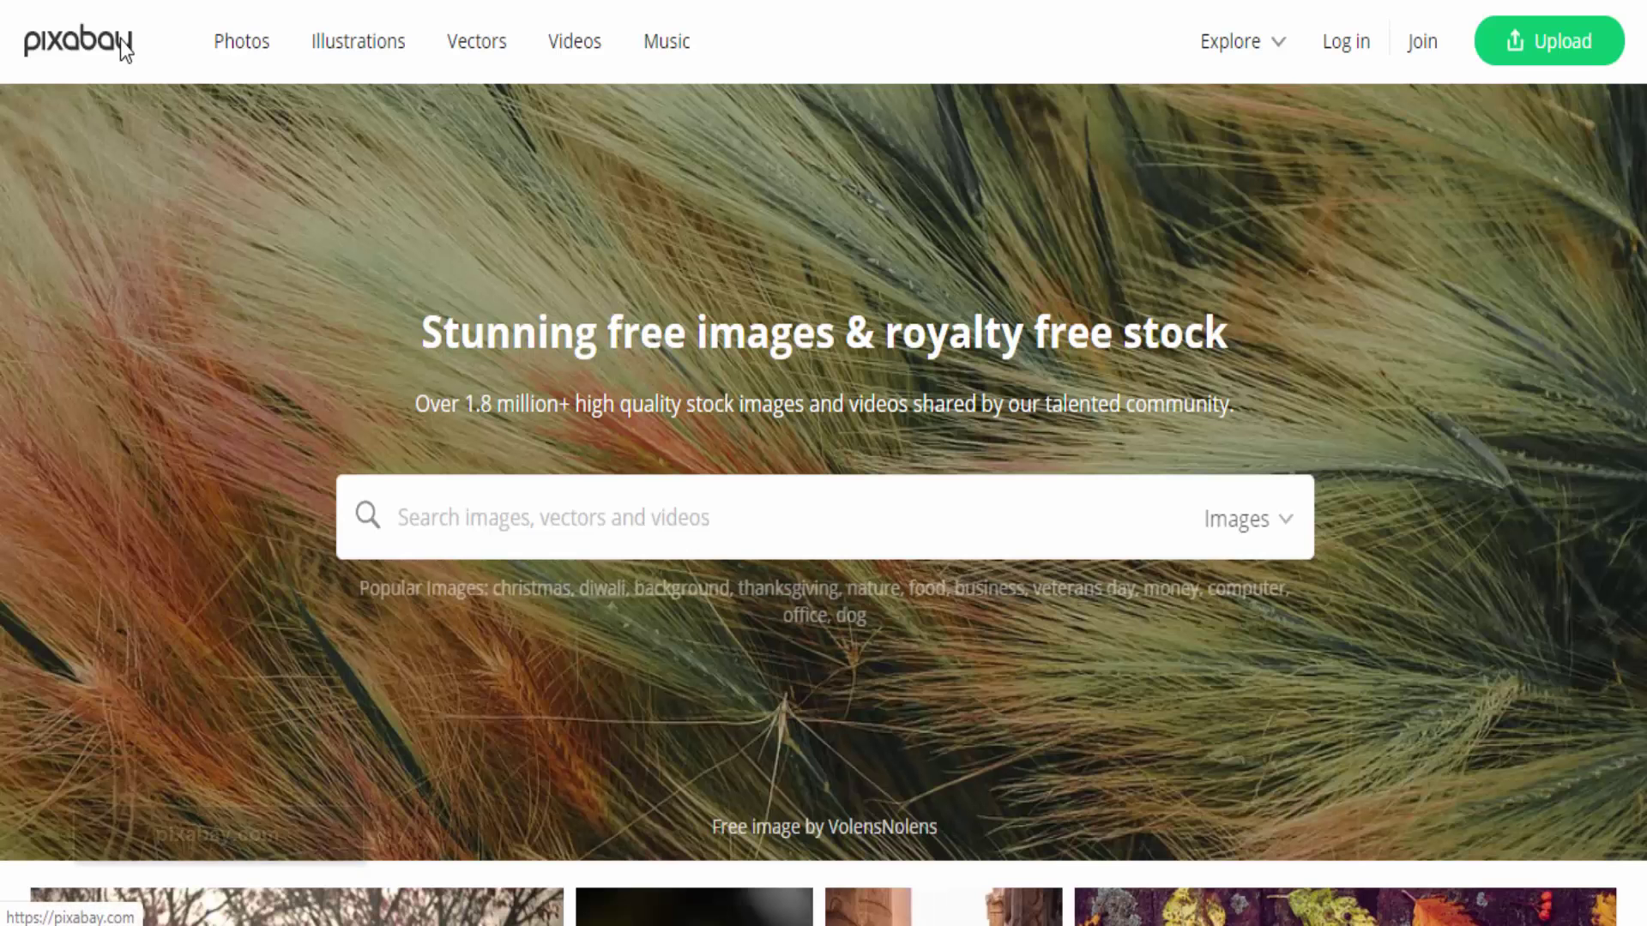
Switch to Pixabay, search for "calm" images and download the photo of the woman meditating on a lakeside dock.
left_click(507, 525)
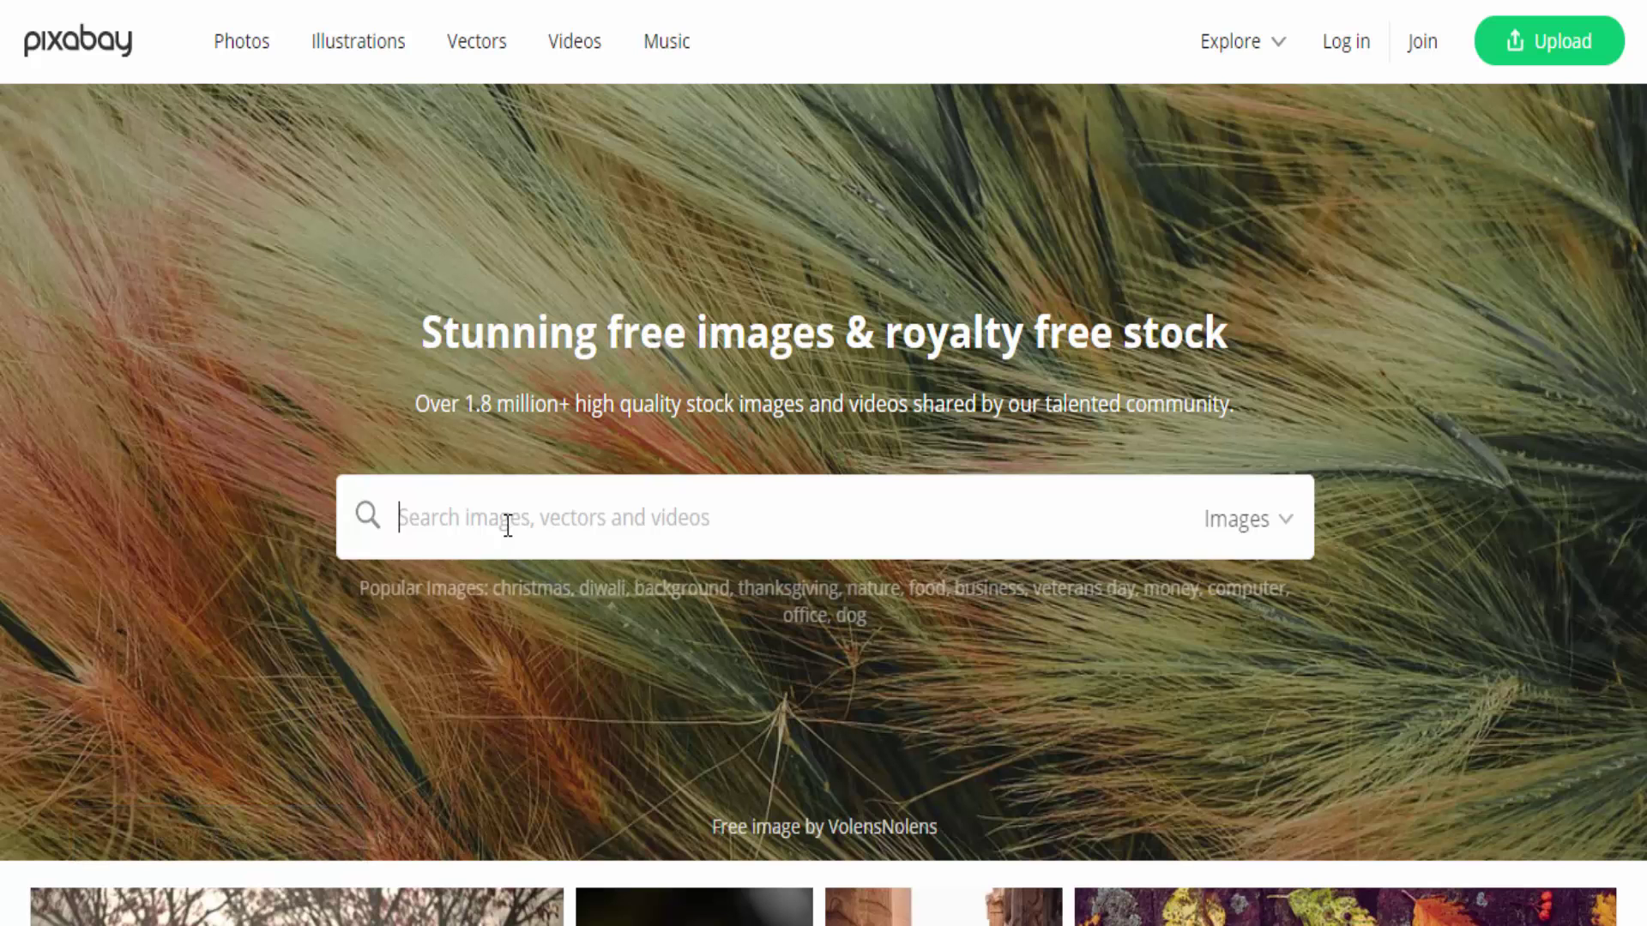
type("calm")
key("Return")
scroll(301, 438, "down", 10)
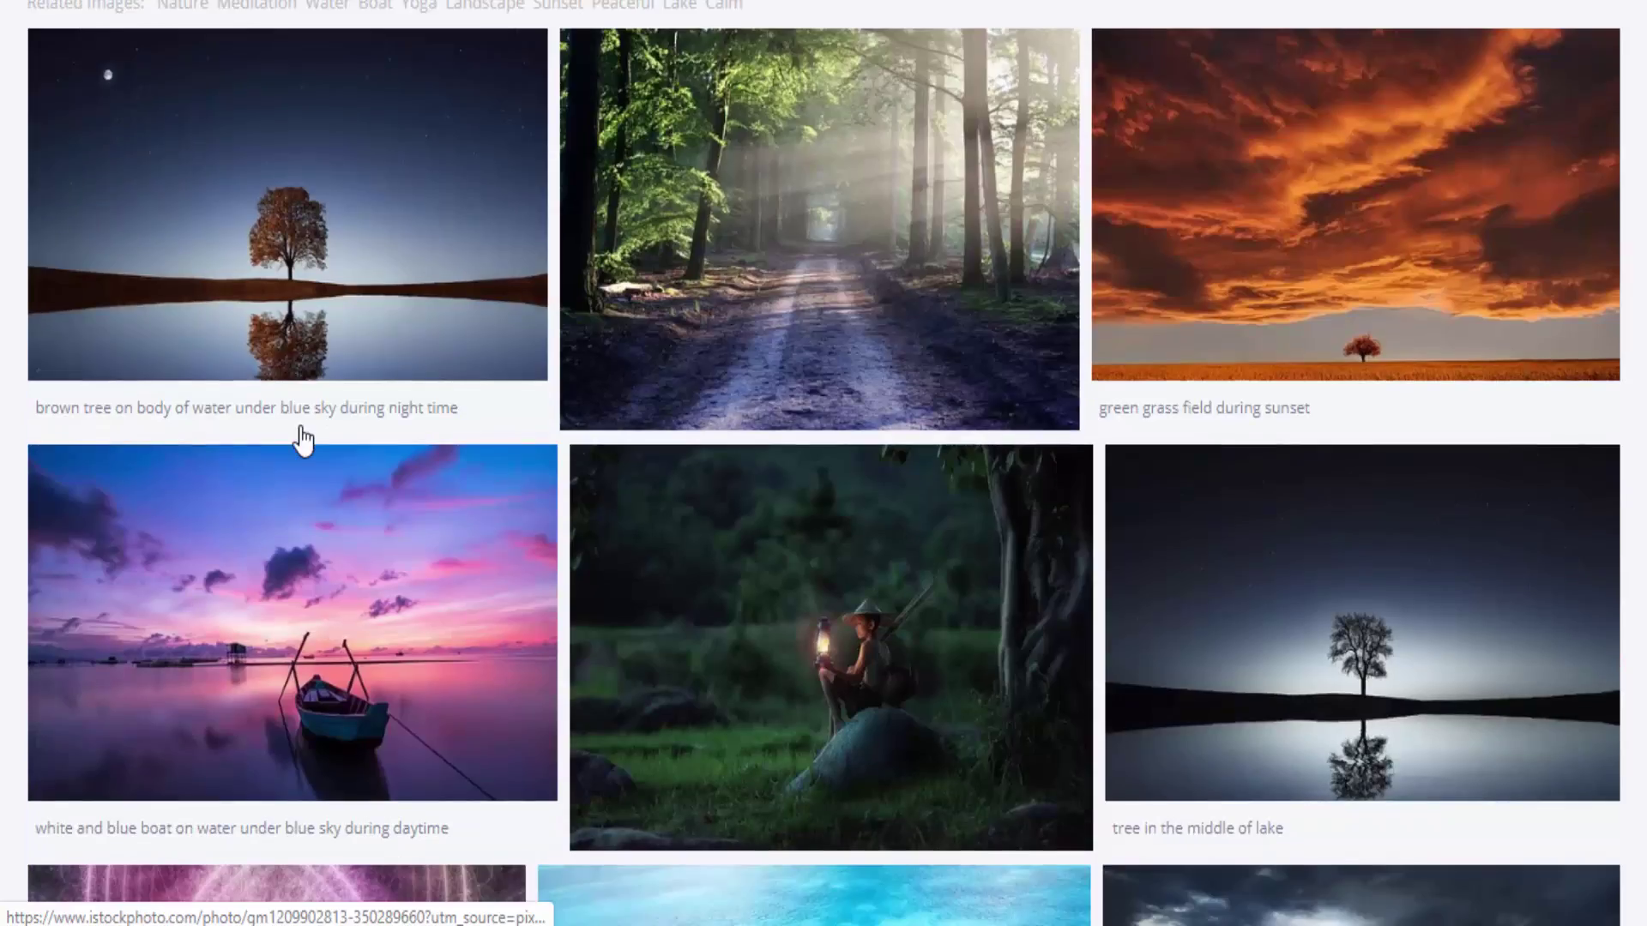
scroll(302, 439, "down", 20)
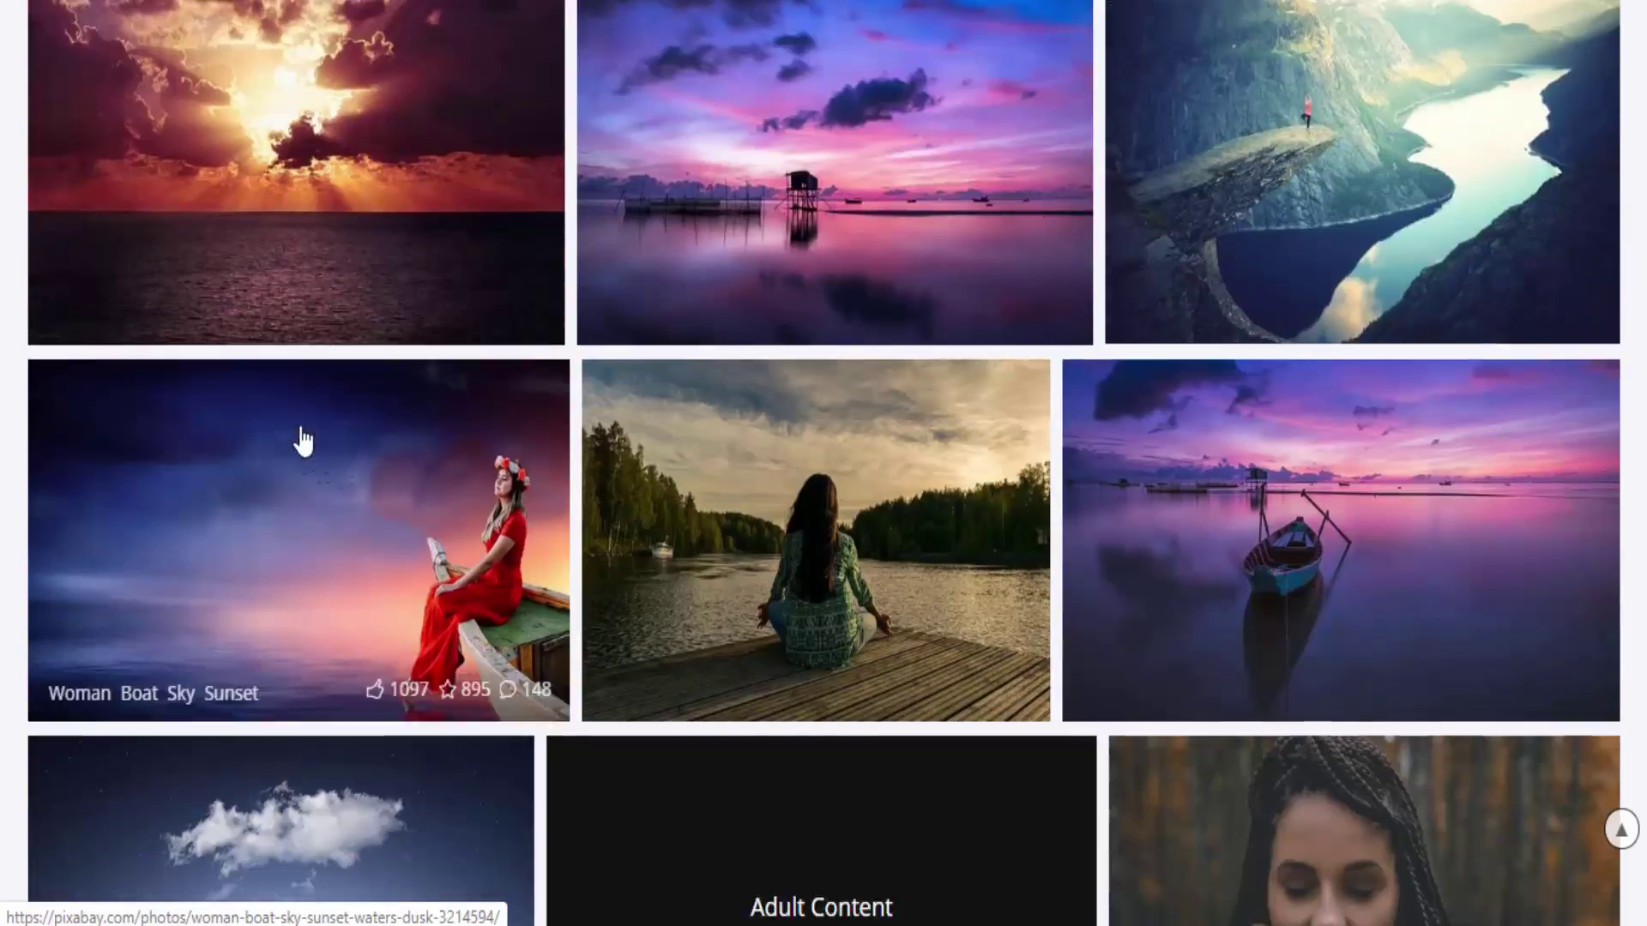
scroll(302, 439, "down", 11)
scroll(301, 434, "up", 15)
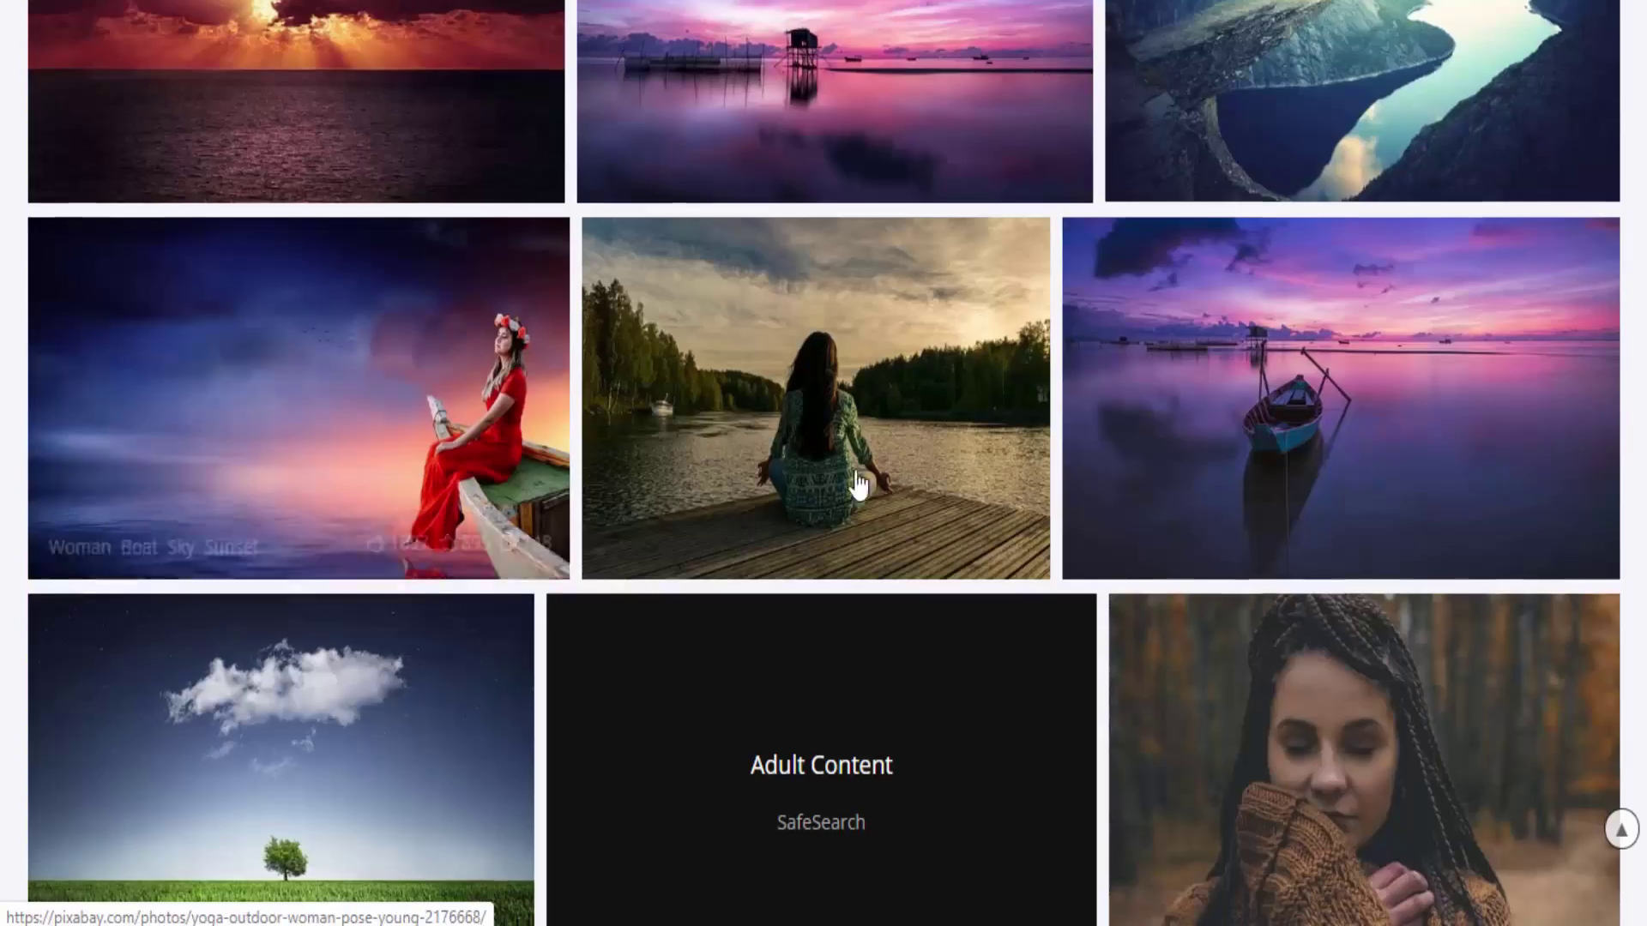
left_click(757, 349)
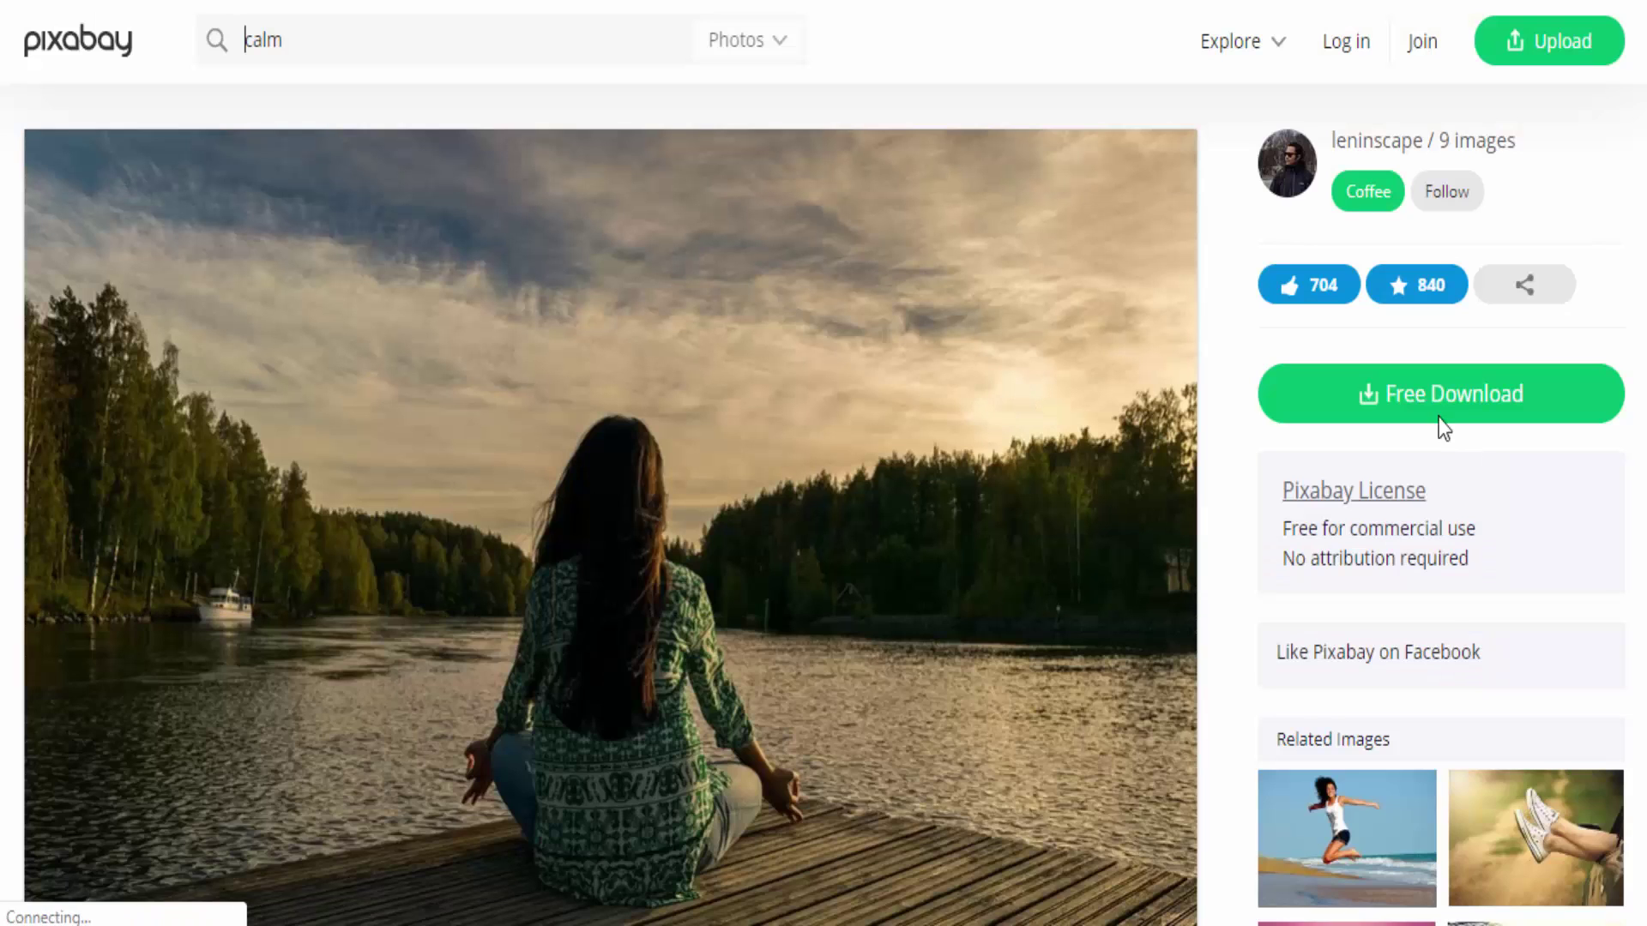
left_click(1432, 411)
left_click(1295, 515)
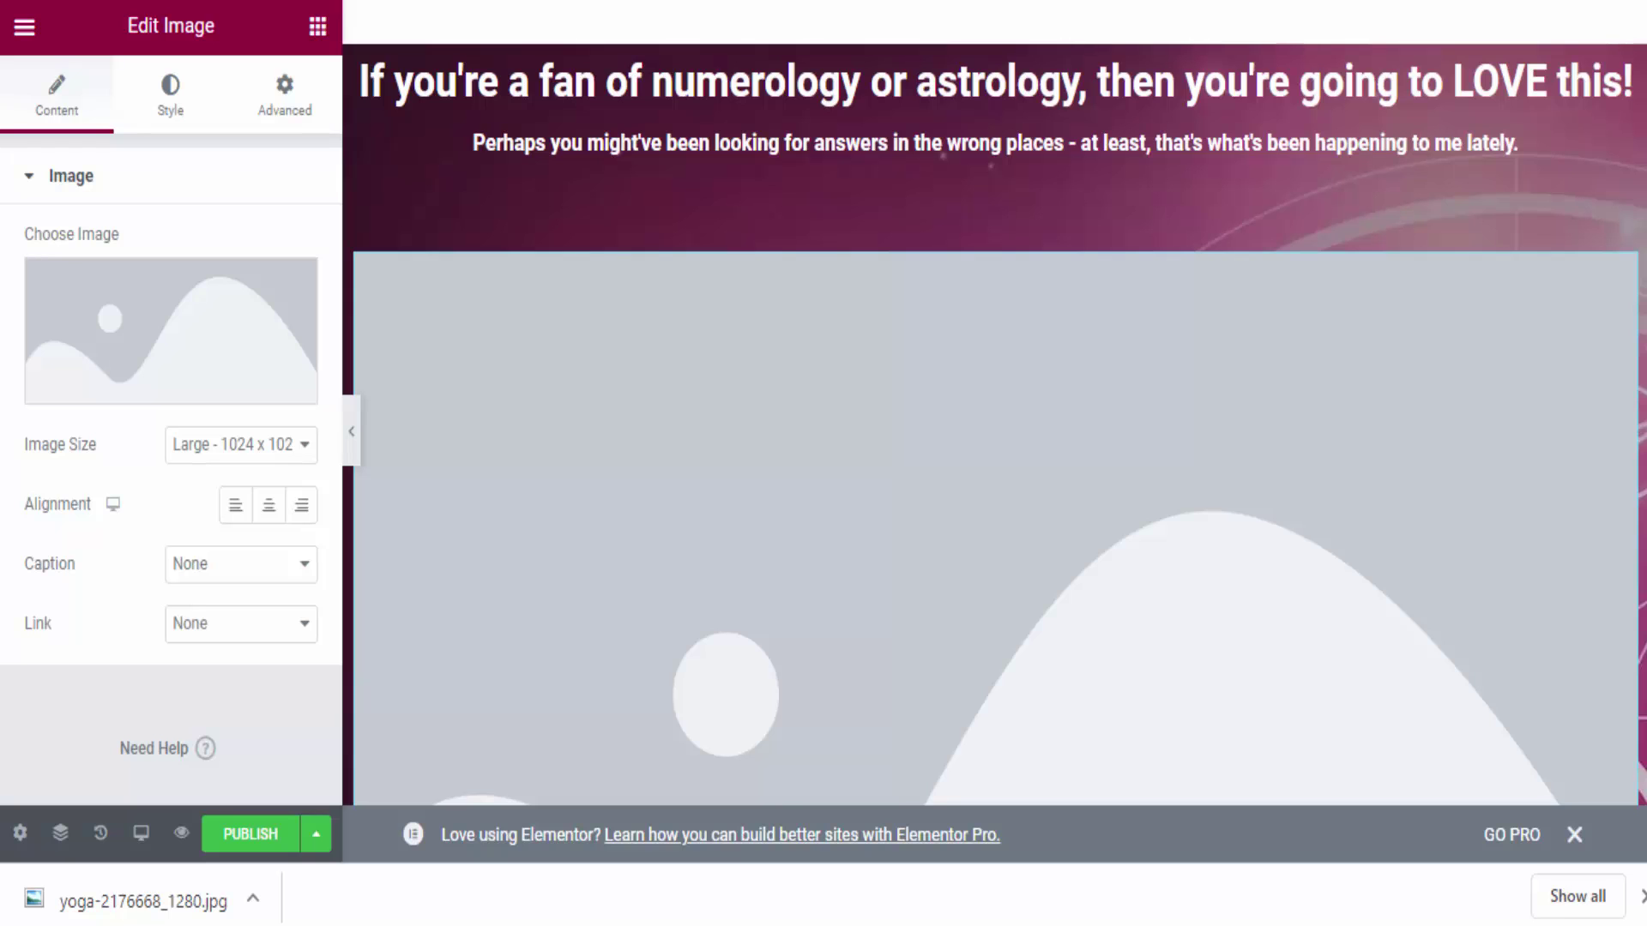
Back in Elementor, upload yoga-2176668_1280.jpg to the media library and insert it in place of the placeholder image.
left_click(157, 386)
left_click_drag(19, 899, 333, 517)
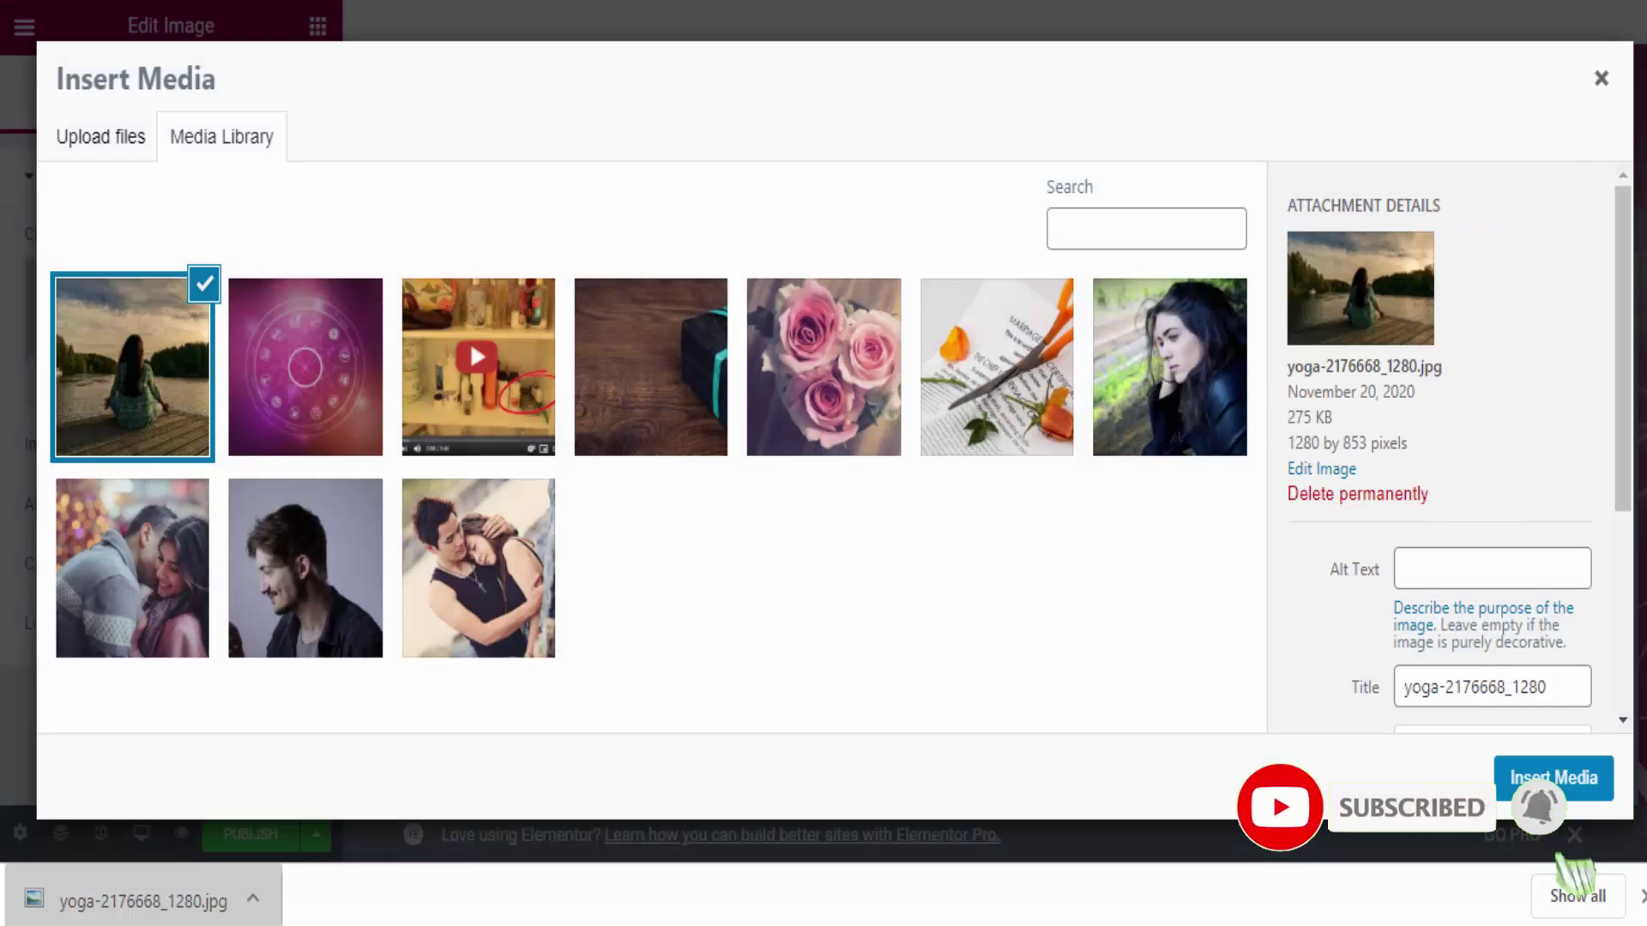
left_click(1553, 777)
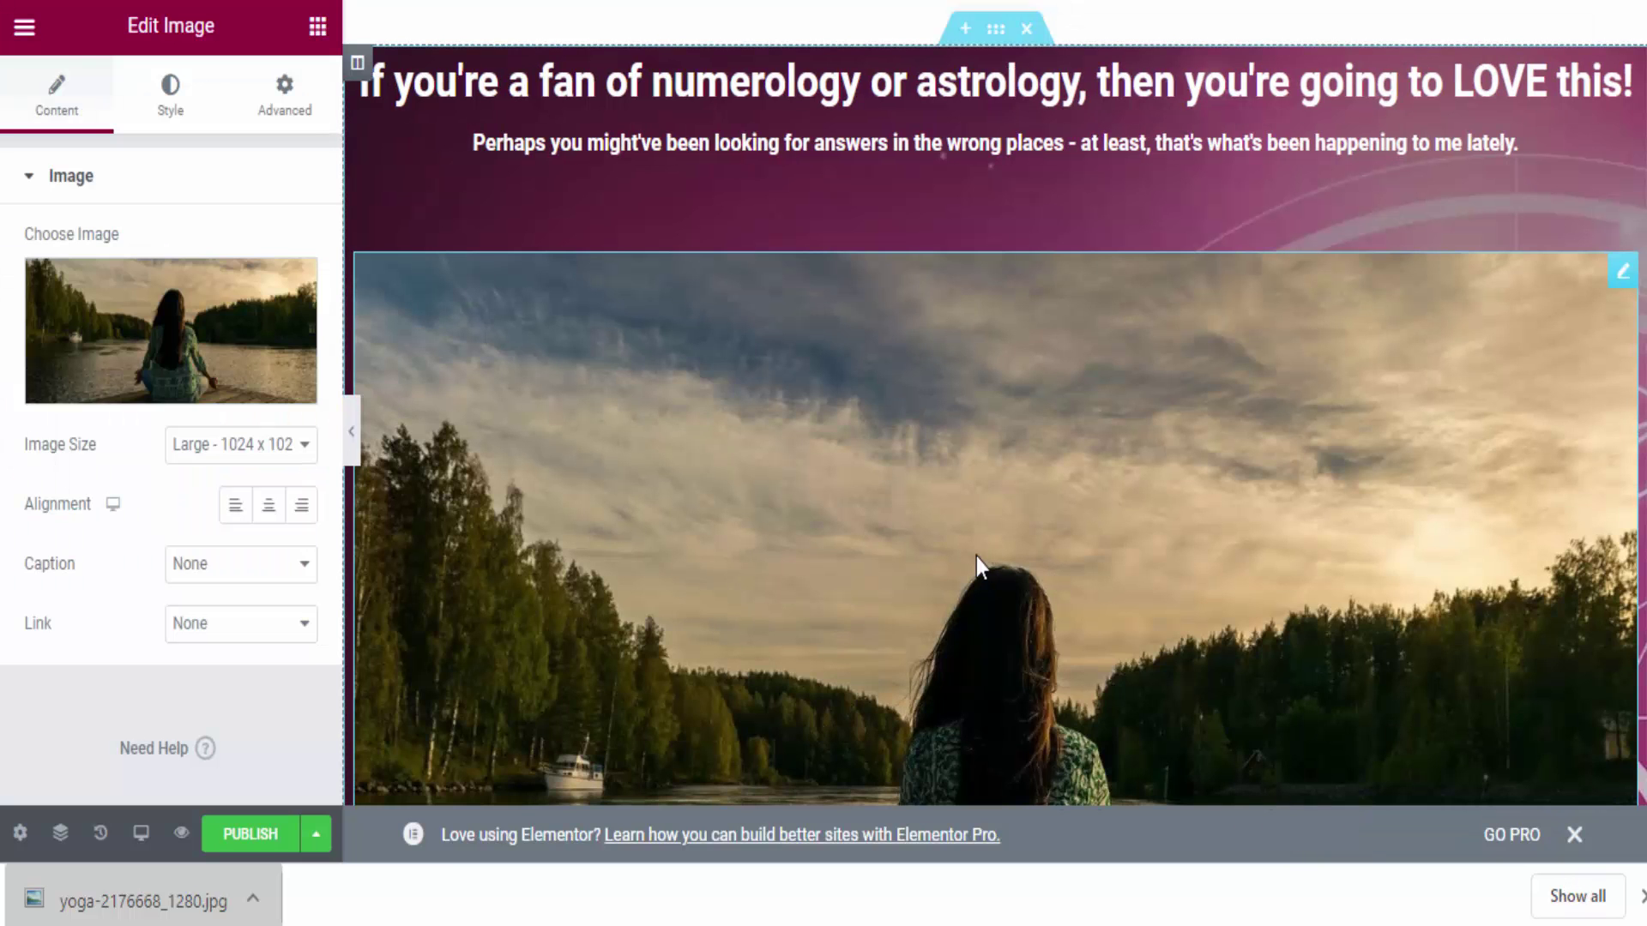
Set the meditation photo's image size to Medium Large.
scroll(976, 557, "down", 5)
left_click(276, 446)
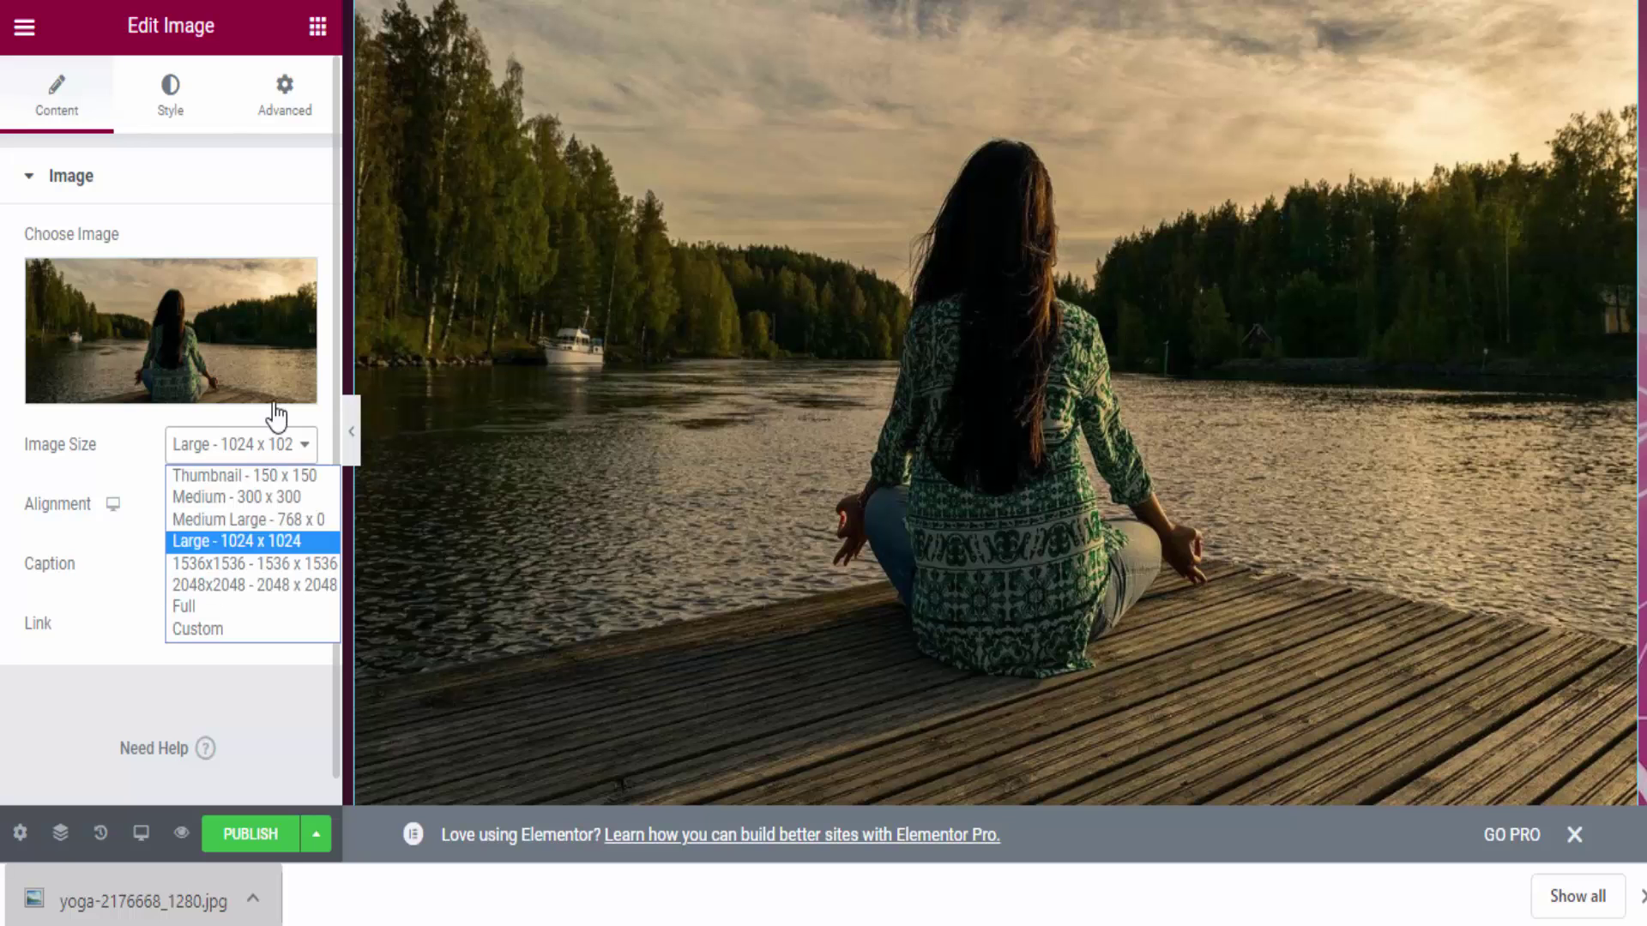
left_click(249, 516)
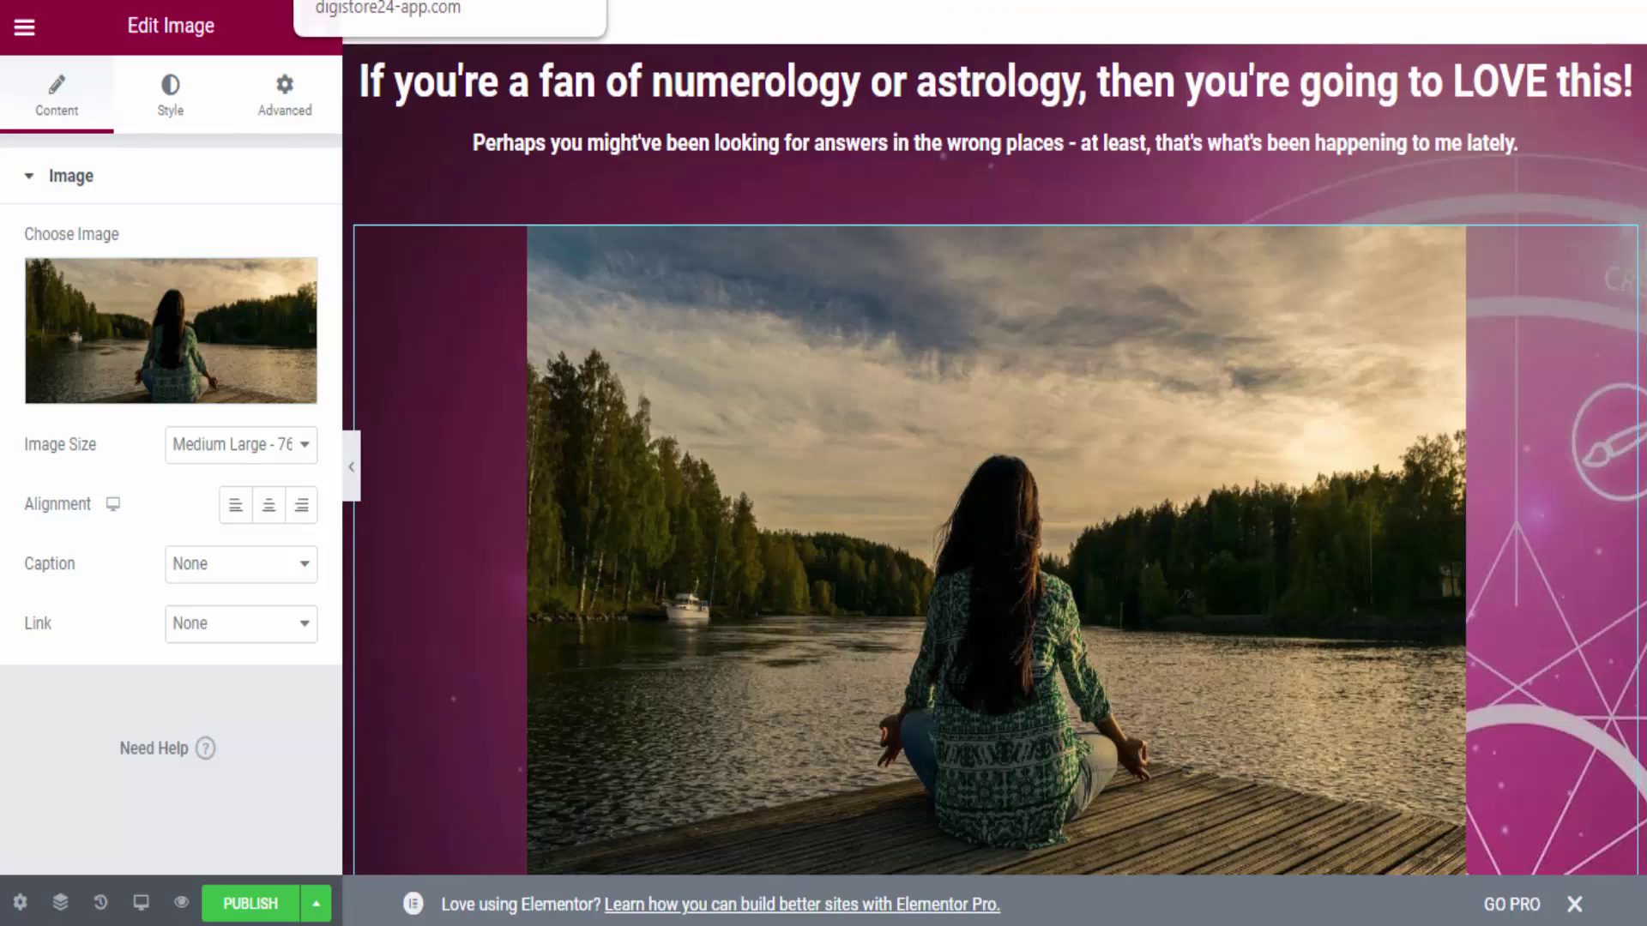
Switch to Digistore24, copy the promolink of the "Highest Converting Archetypes Product" offer and return to Elementor.
left_click(386, 2)
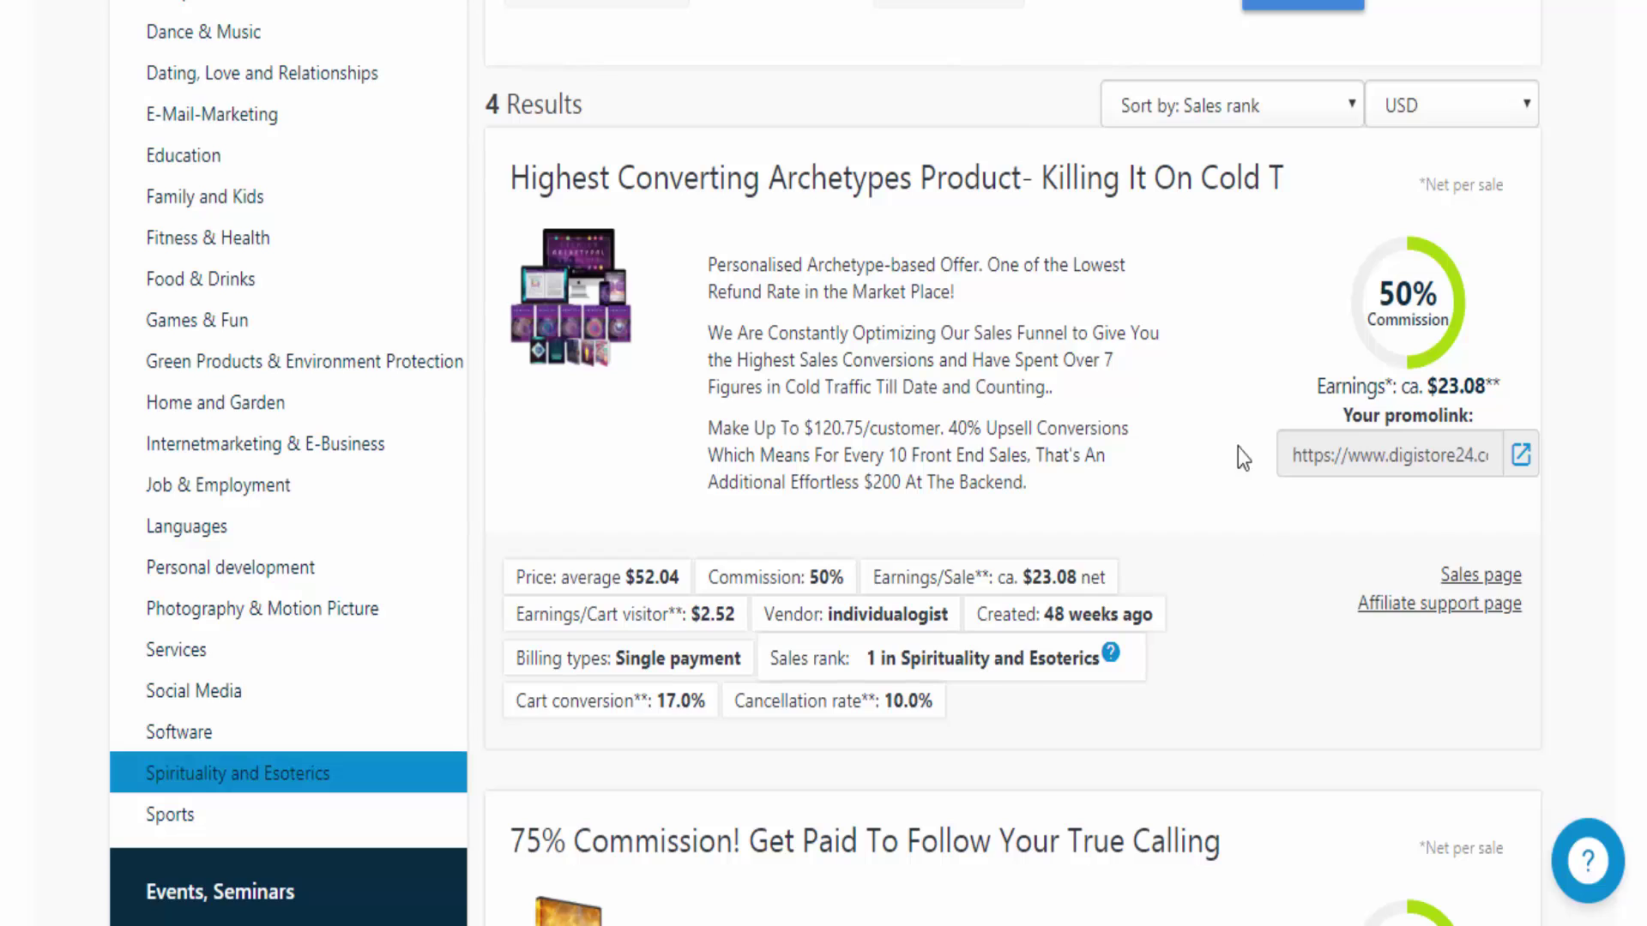
left_click(1383, 463)
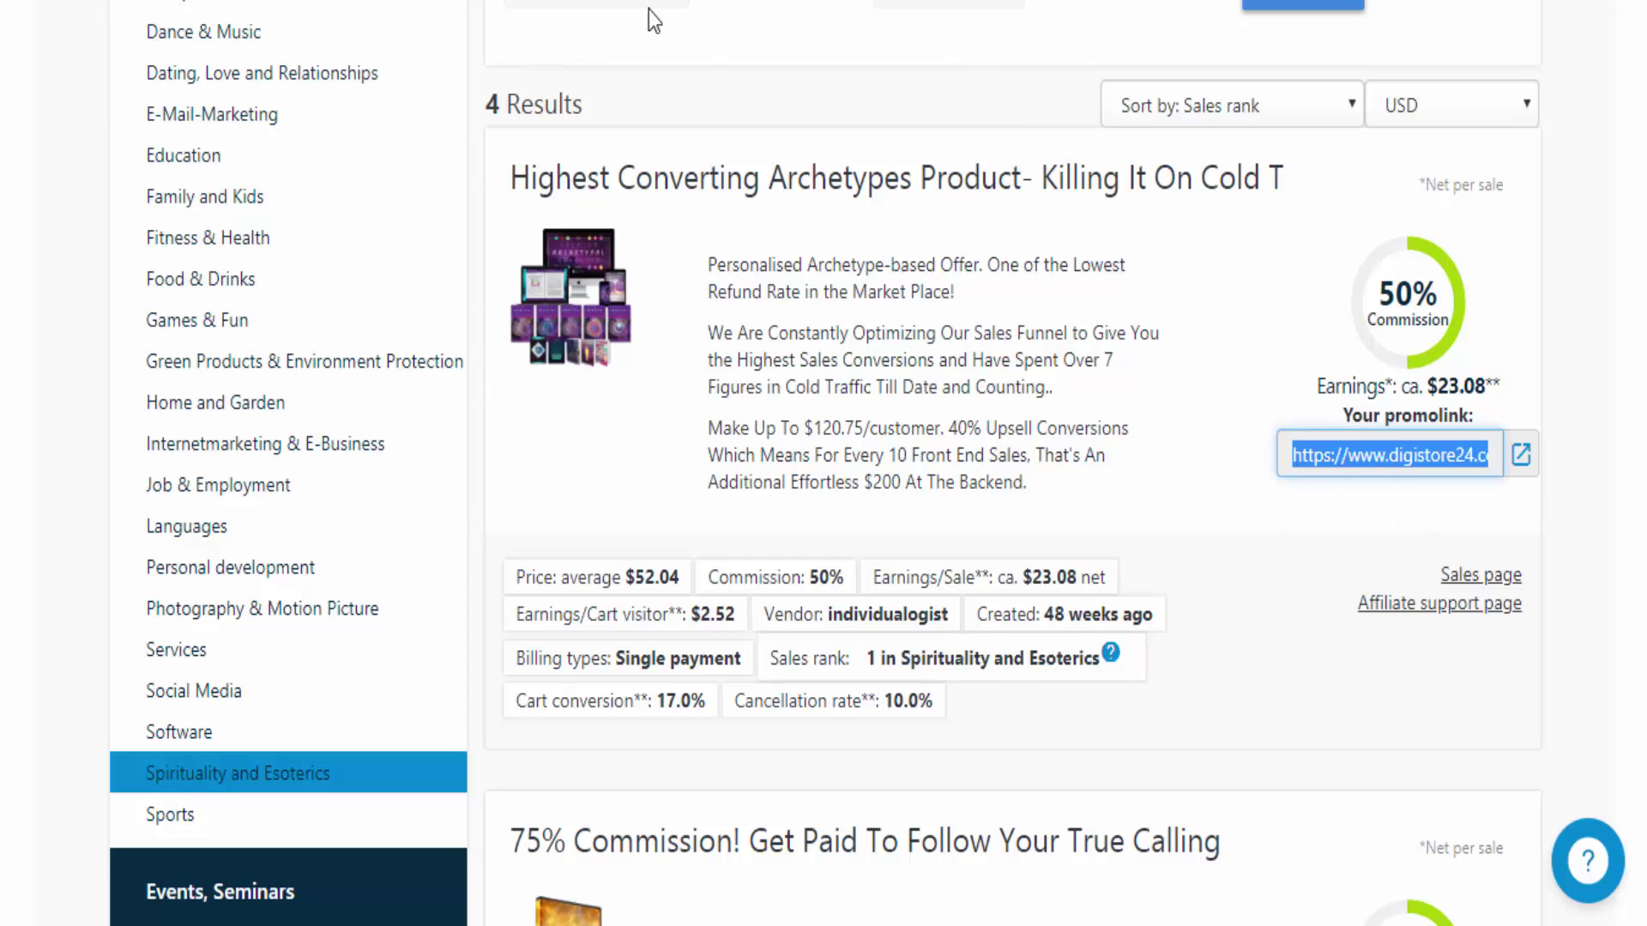
left_click(129, 4)
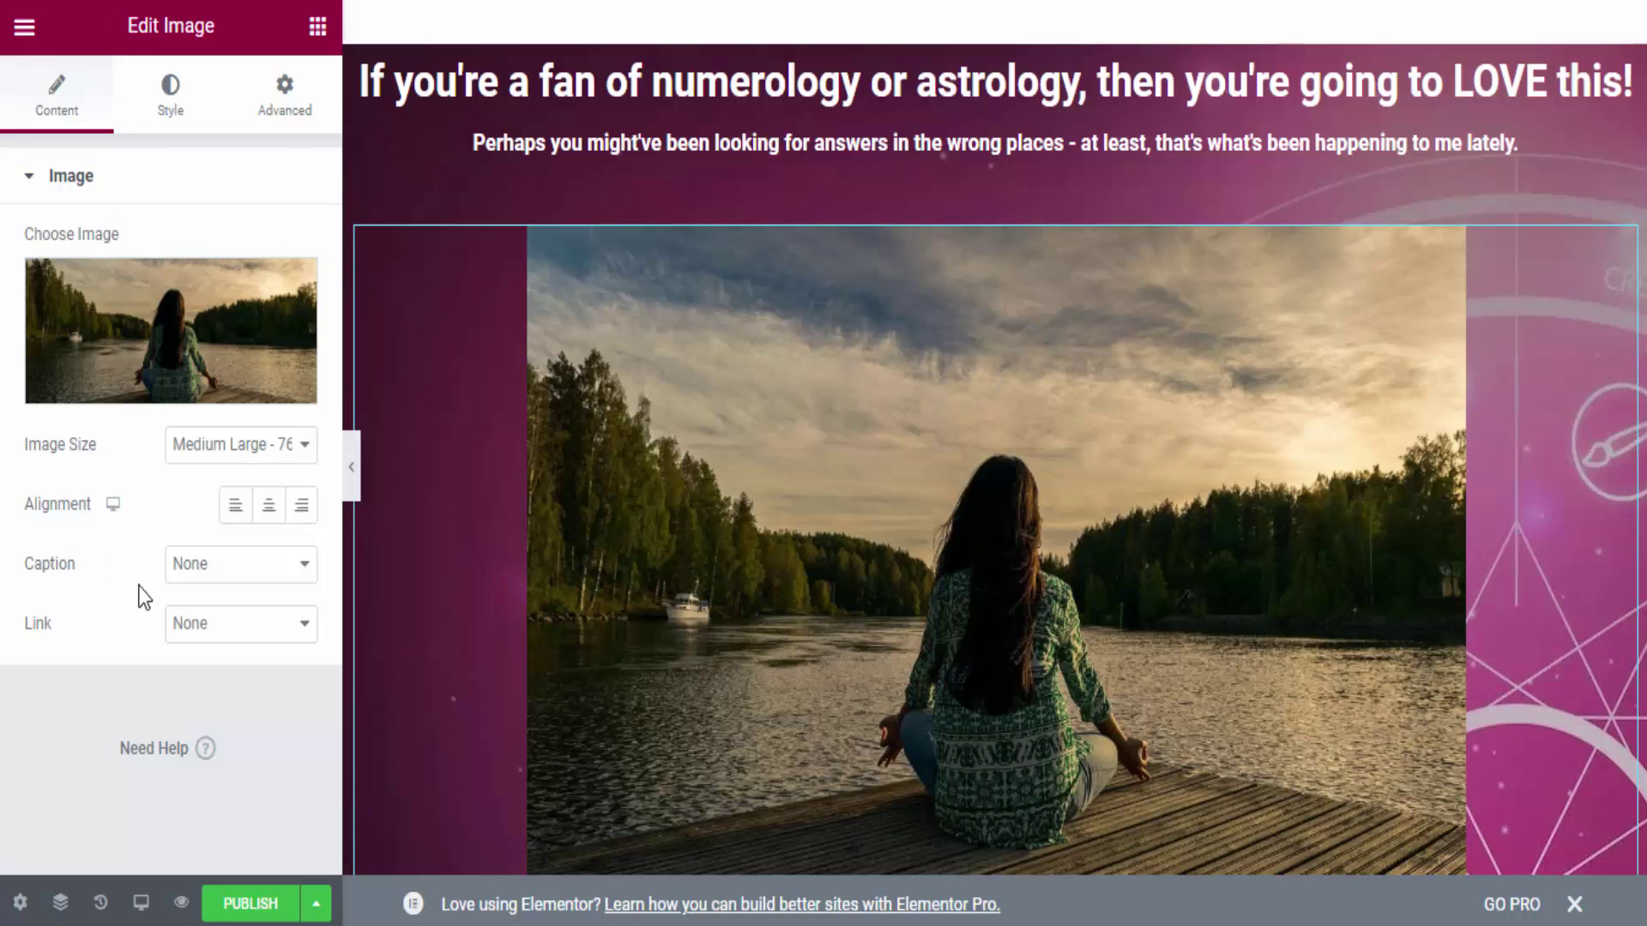
Link the meditation photo to the copied promolink as a custom URL that opens in a new window.
left_click(251, 636)
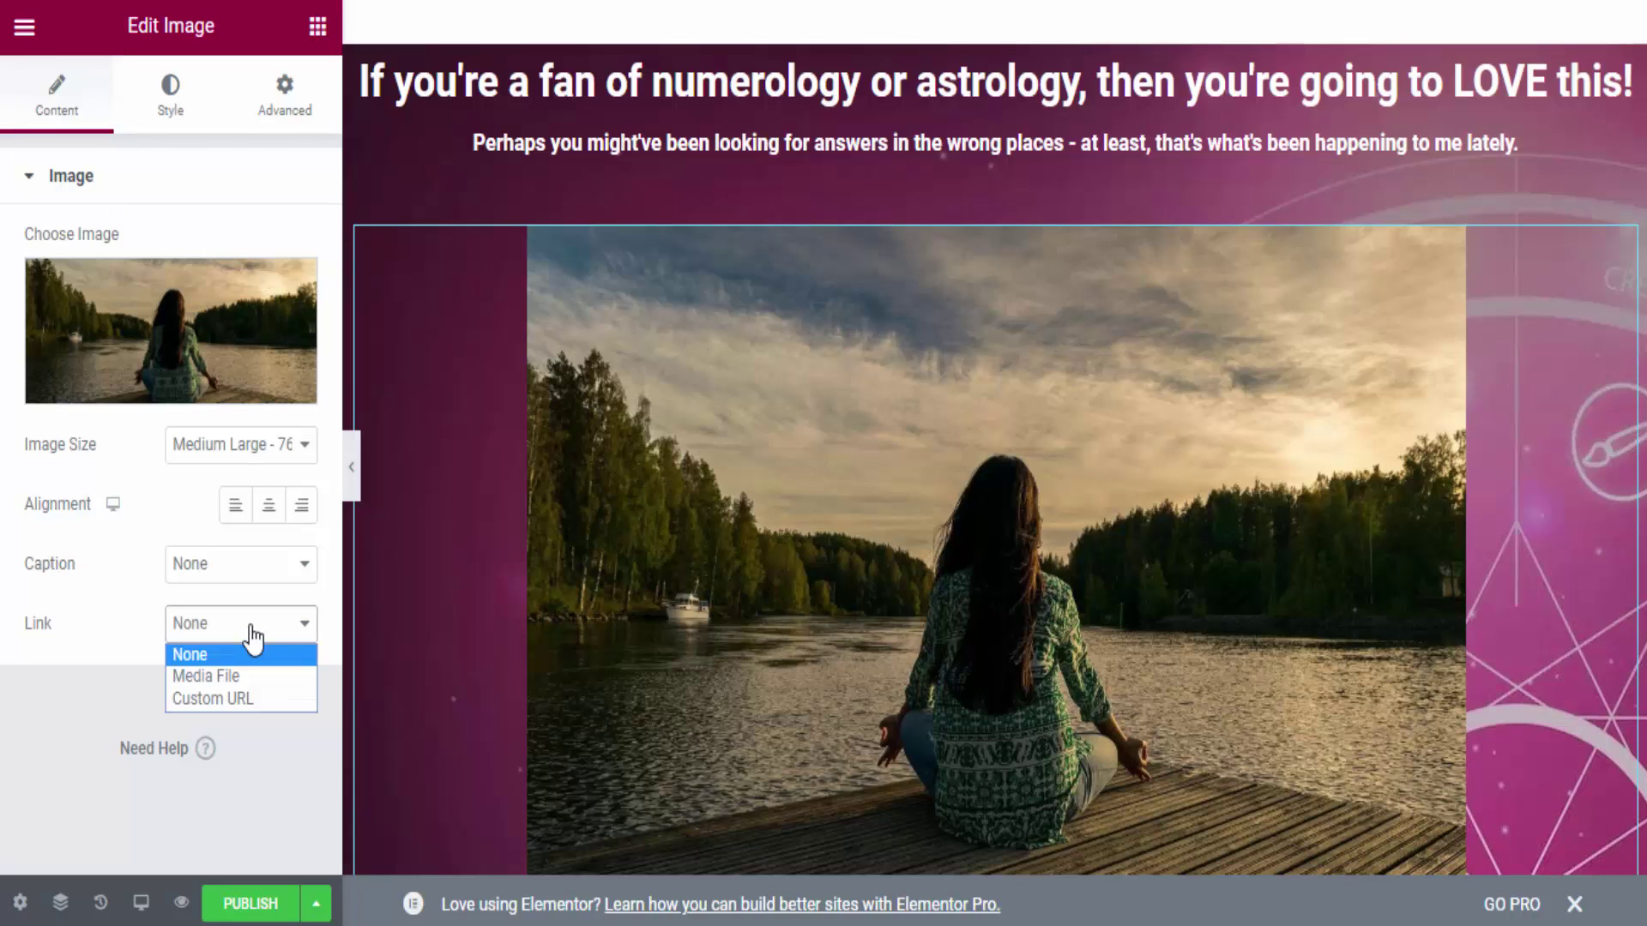
left_click(207, 705)
left_click(167, 693)
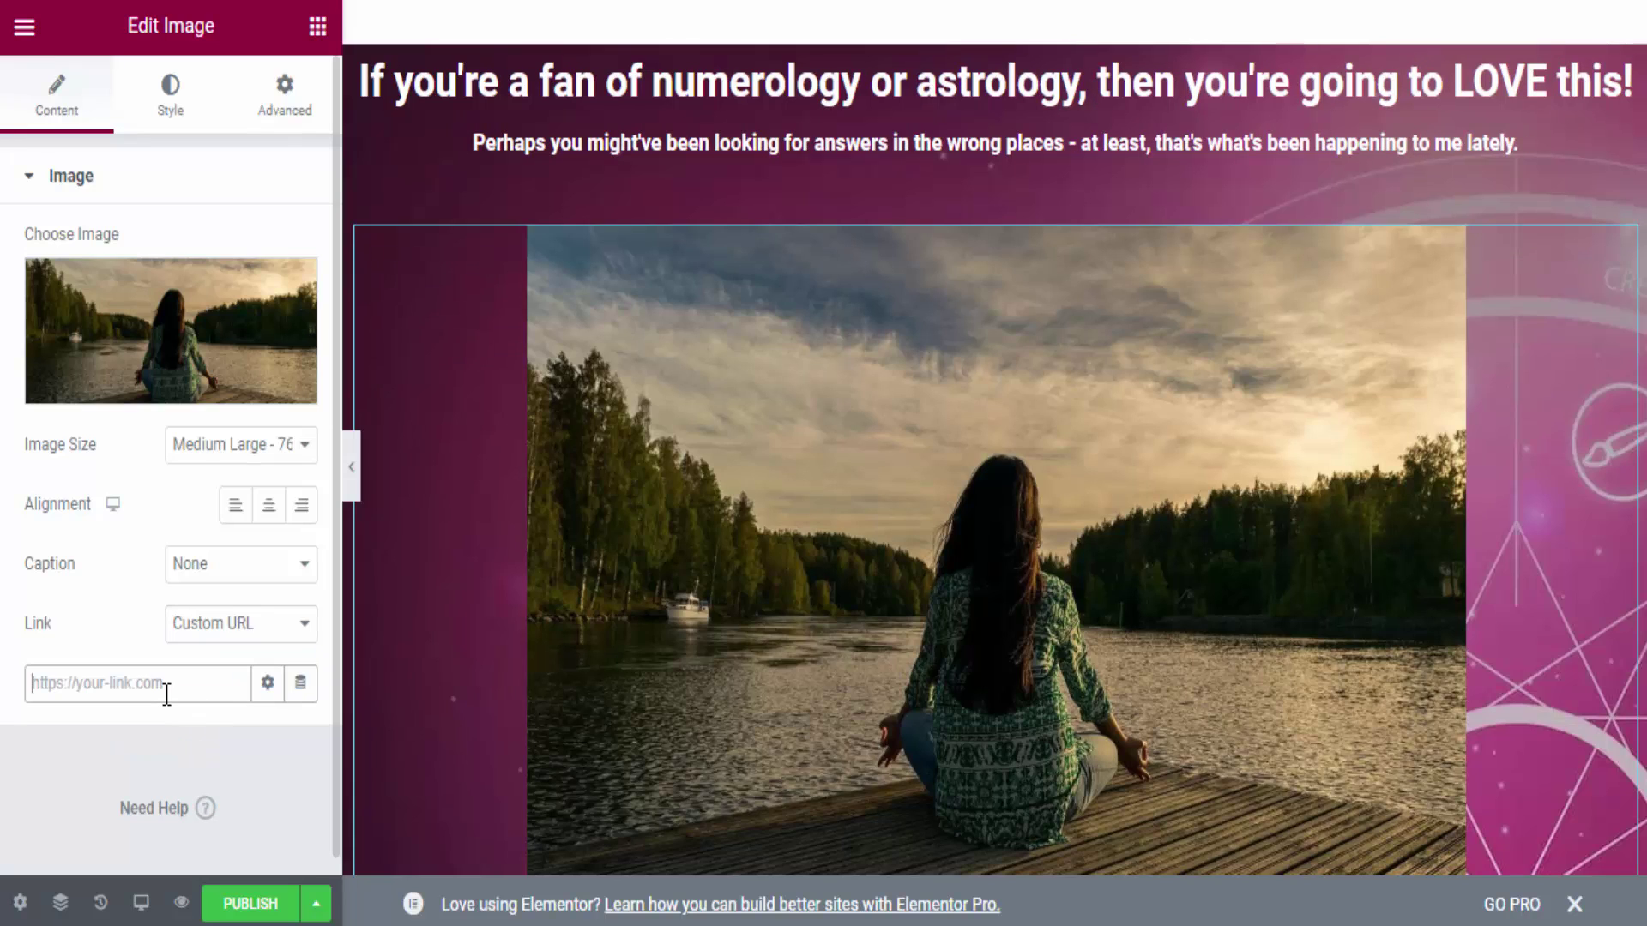
key("ctrl+v")
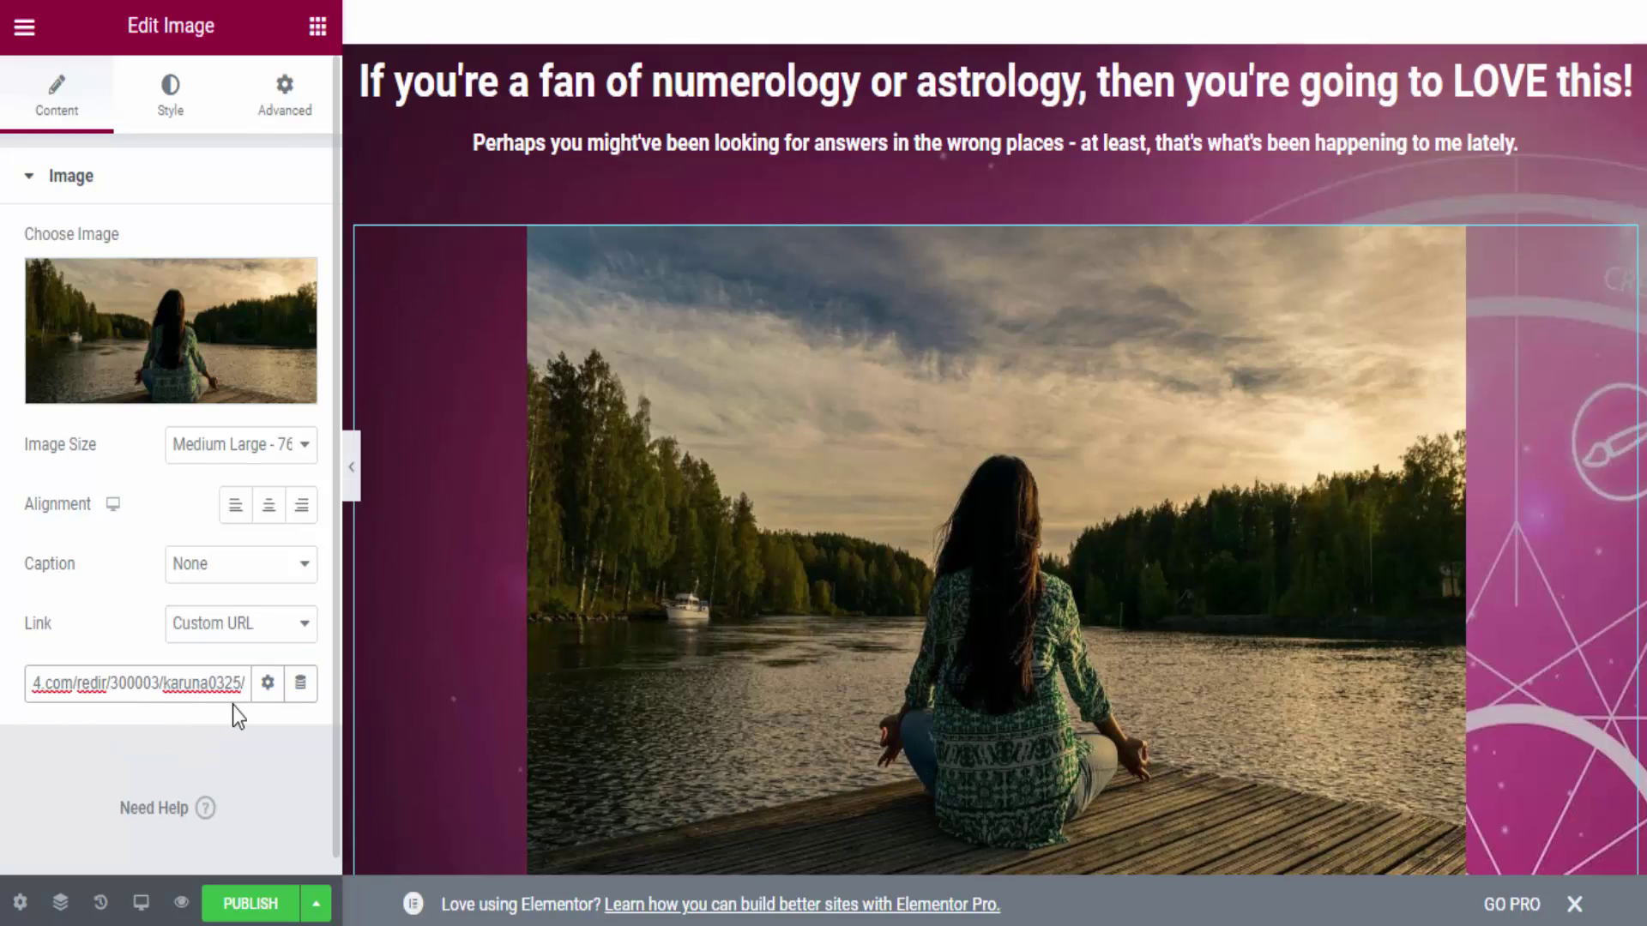
left_click(266, 683)
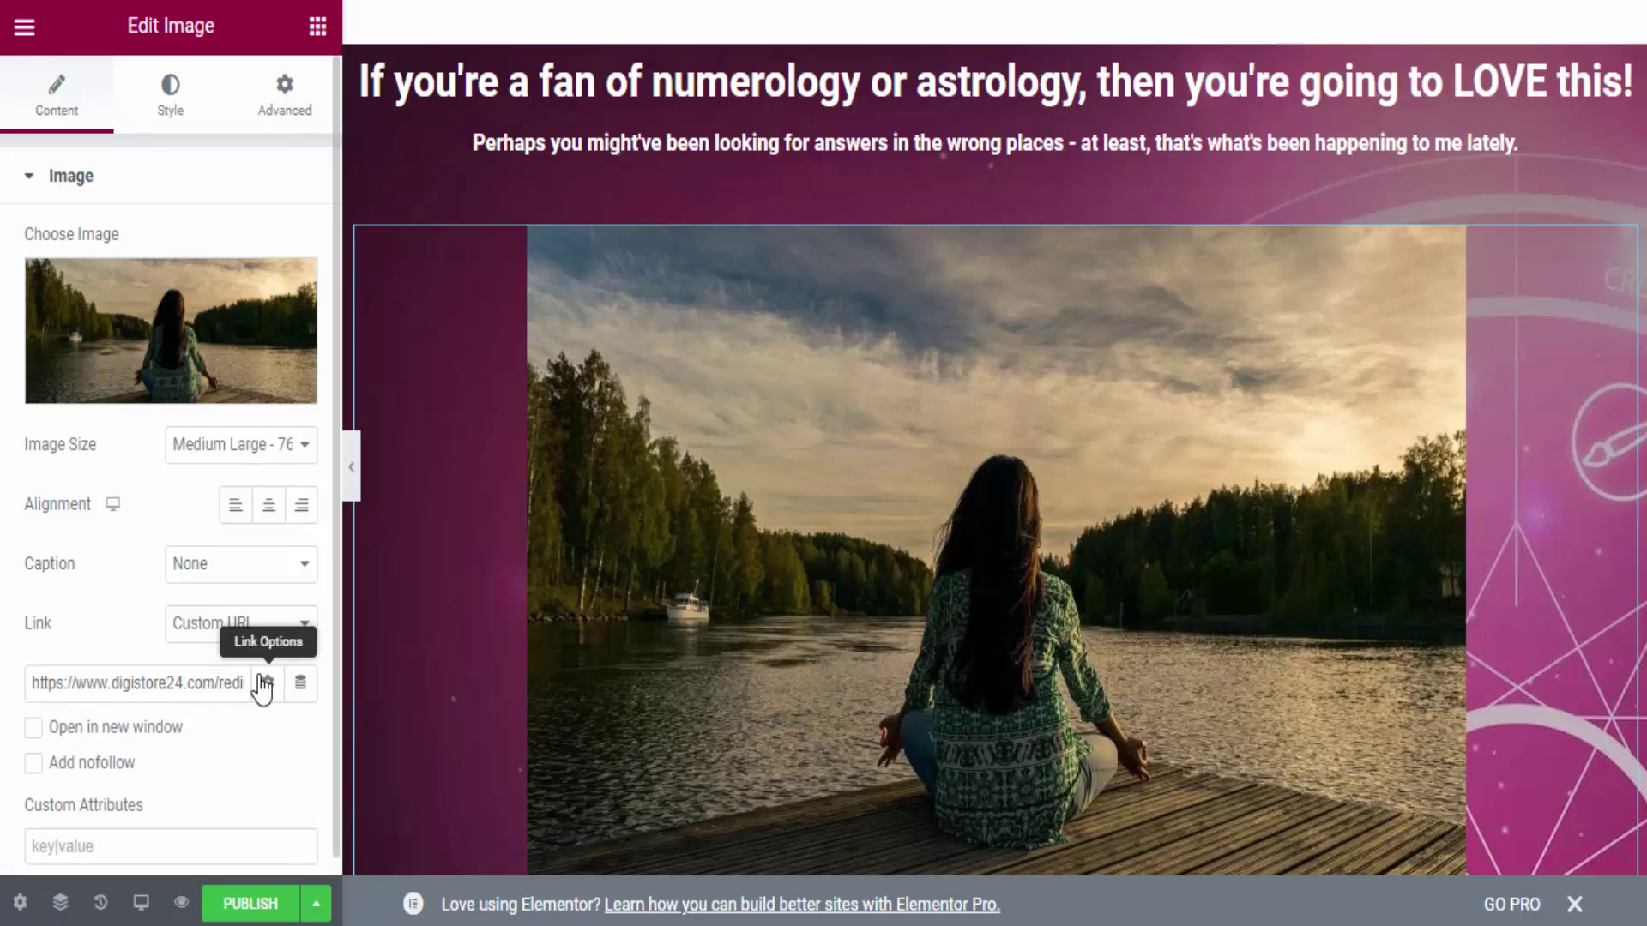
scroll(249, 686, "down", 2)
left_click(98, 593)
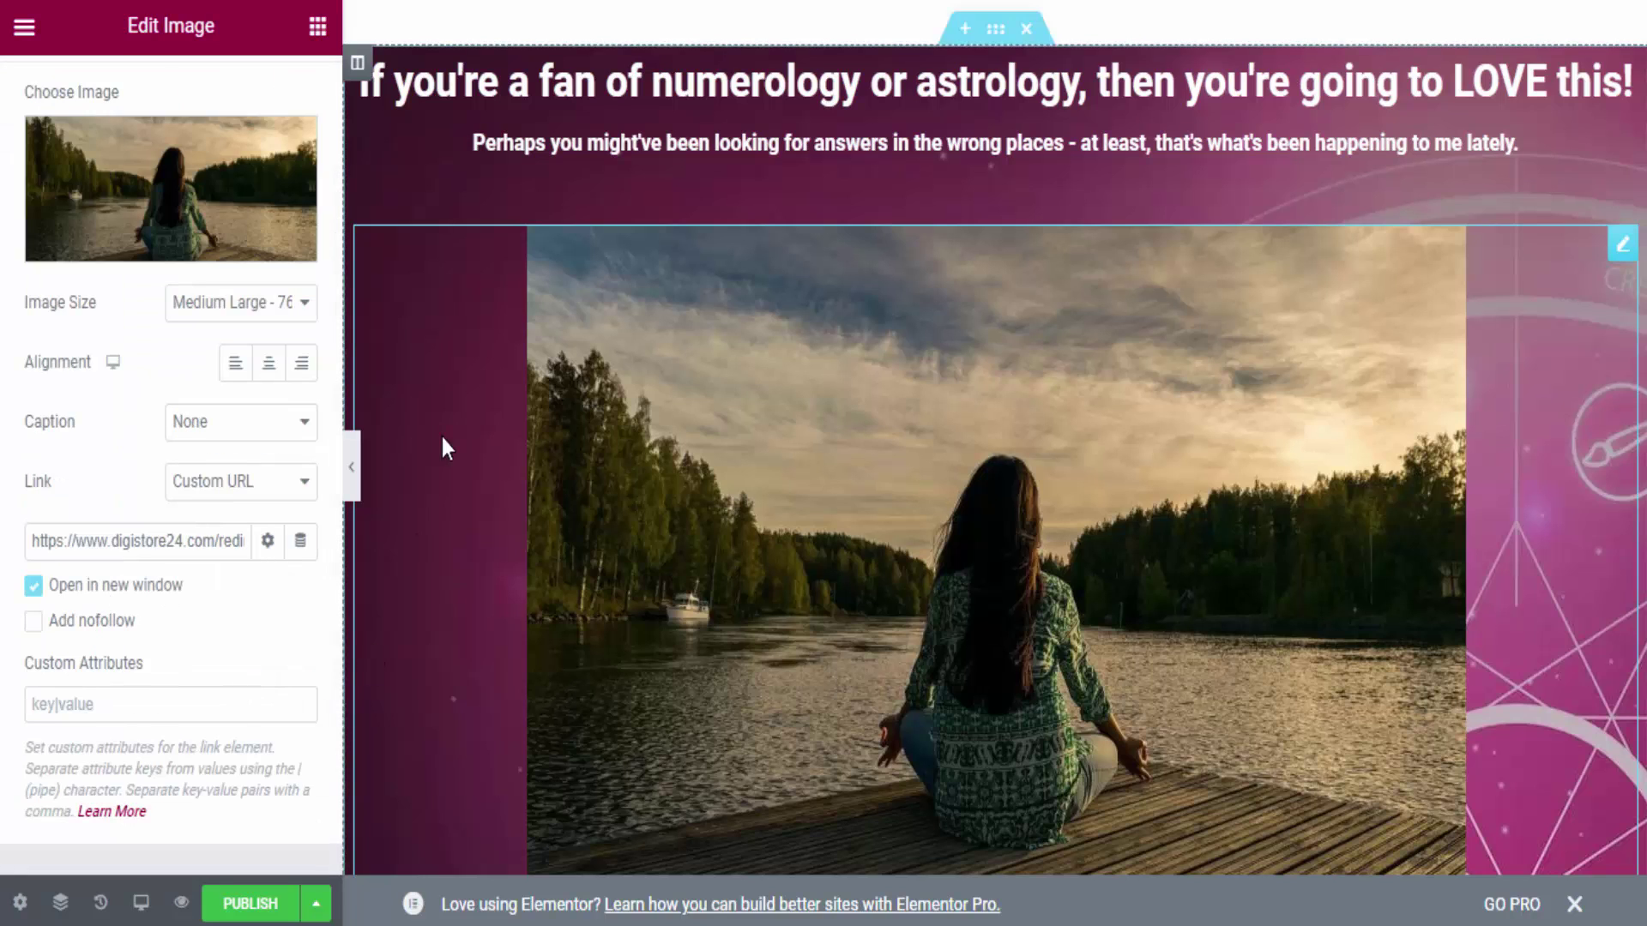
Add a Button widget below the meditation photo and center it.
scroll(1551, 378, "down", 5)
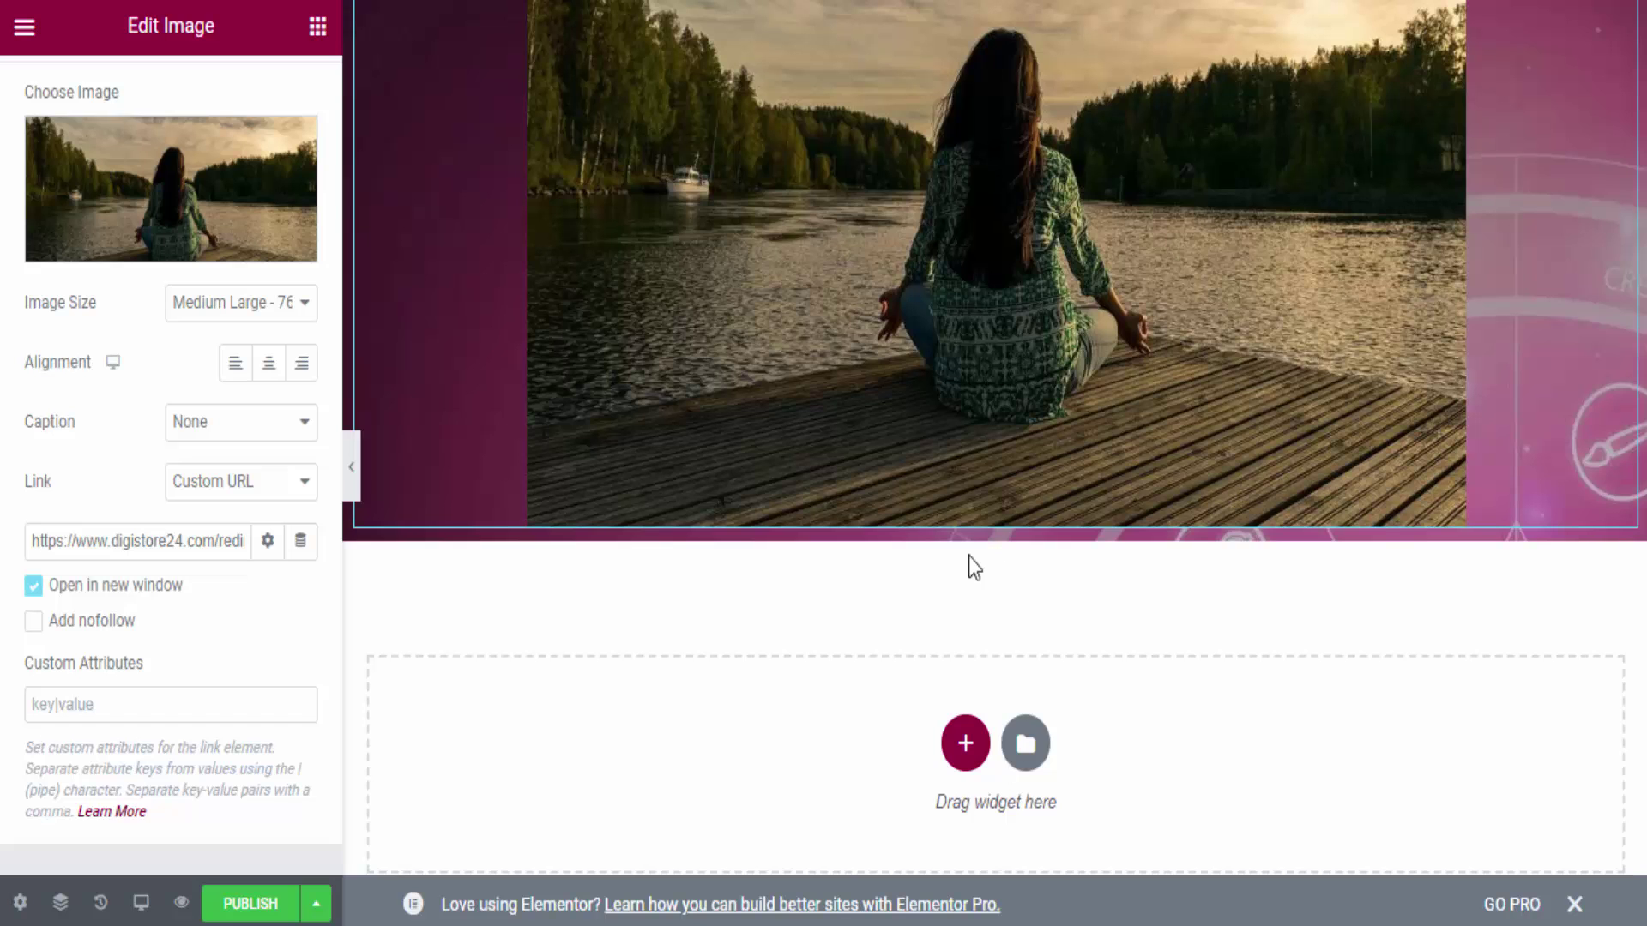
left_click(318, 29)
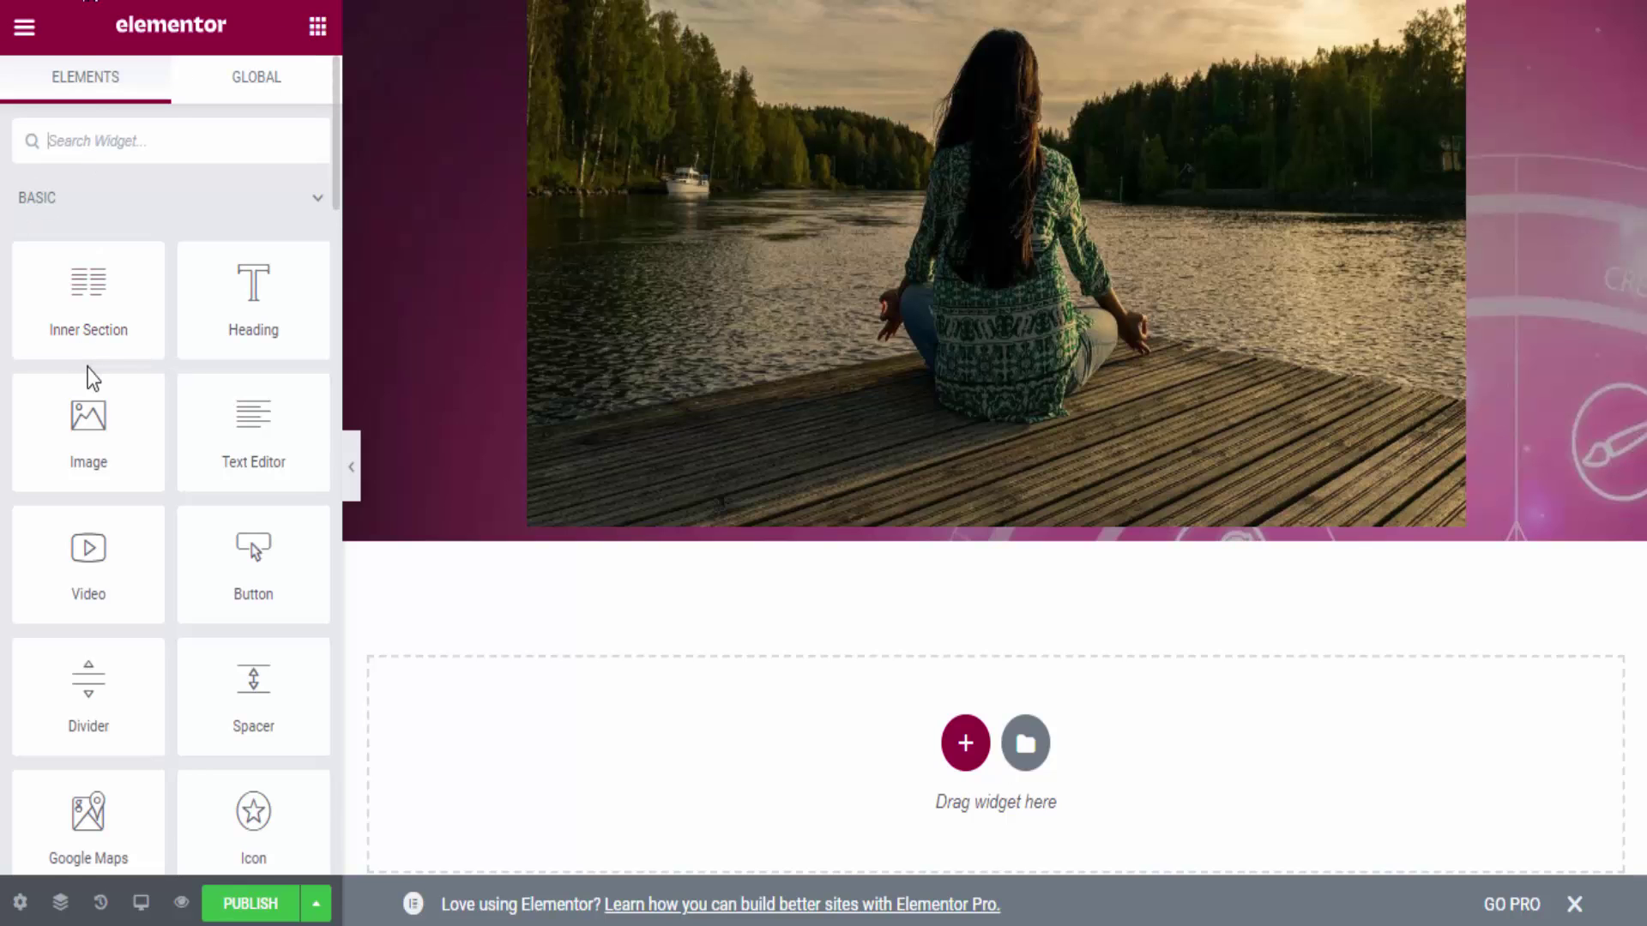
scroll(88, 371, "down", 2)
left_click_drag(258, 415, 980, 515)
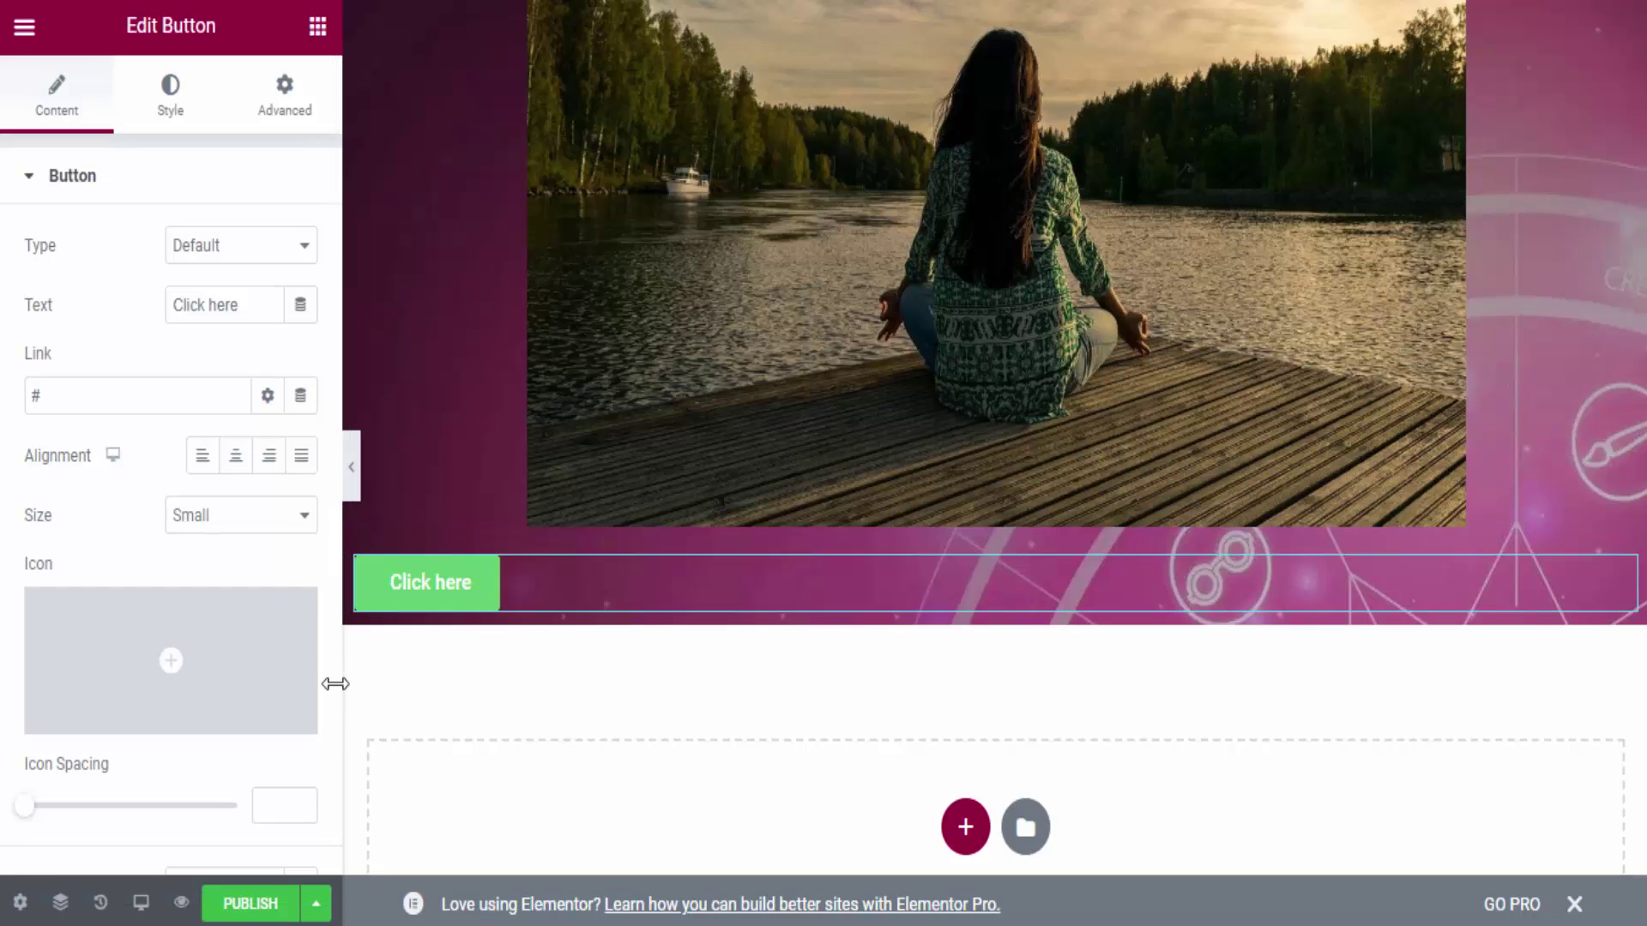
left_click(235, 464)
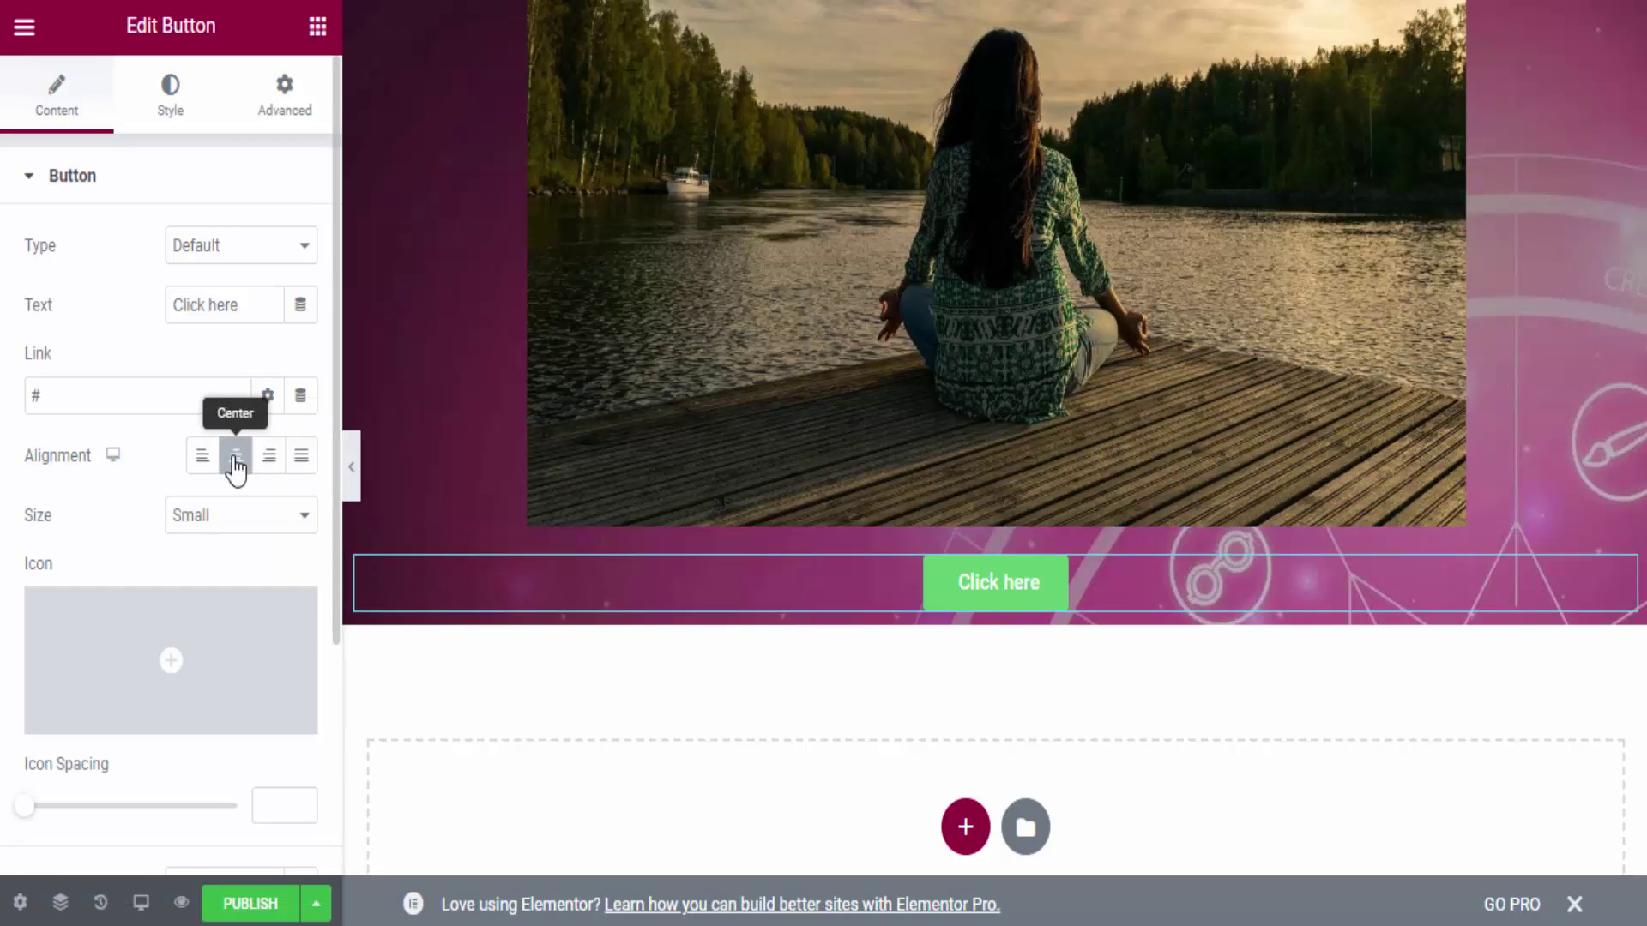
Set the button's size to Extra Large, give it a pointing-hand icon and change its type to Danger.
left_click(219, 525)
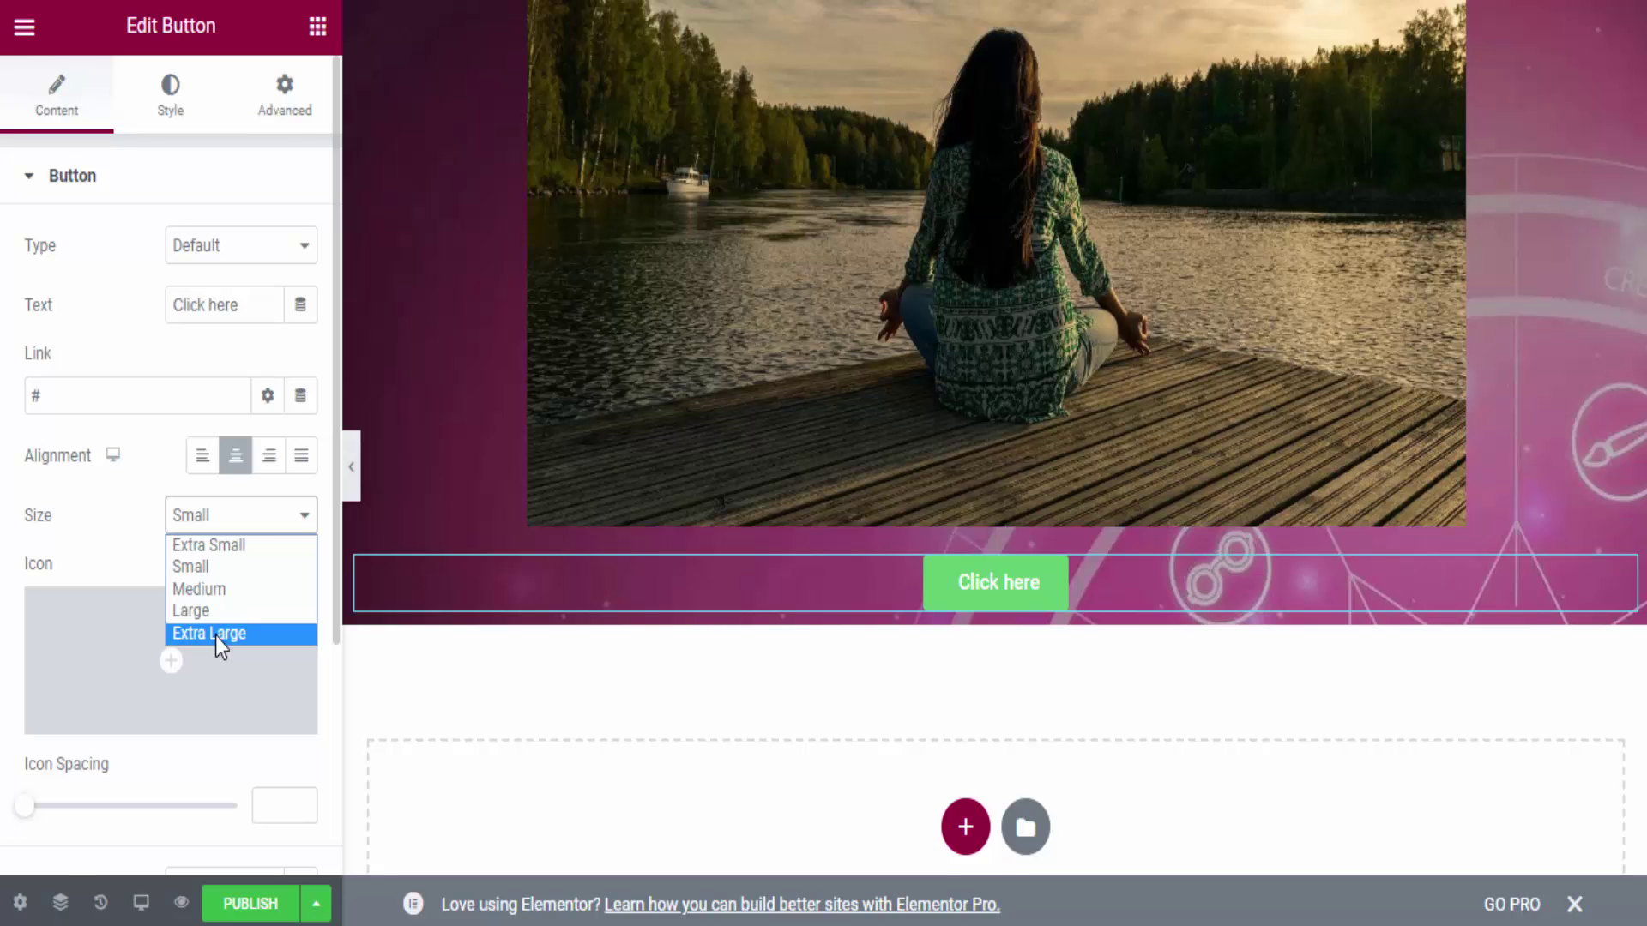
left_click(215, 637)
left_click(174, 678)
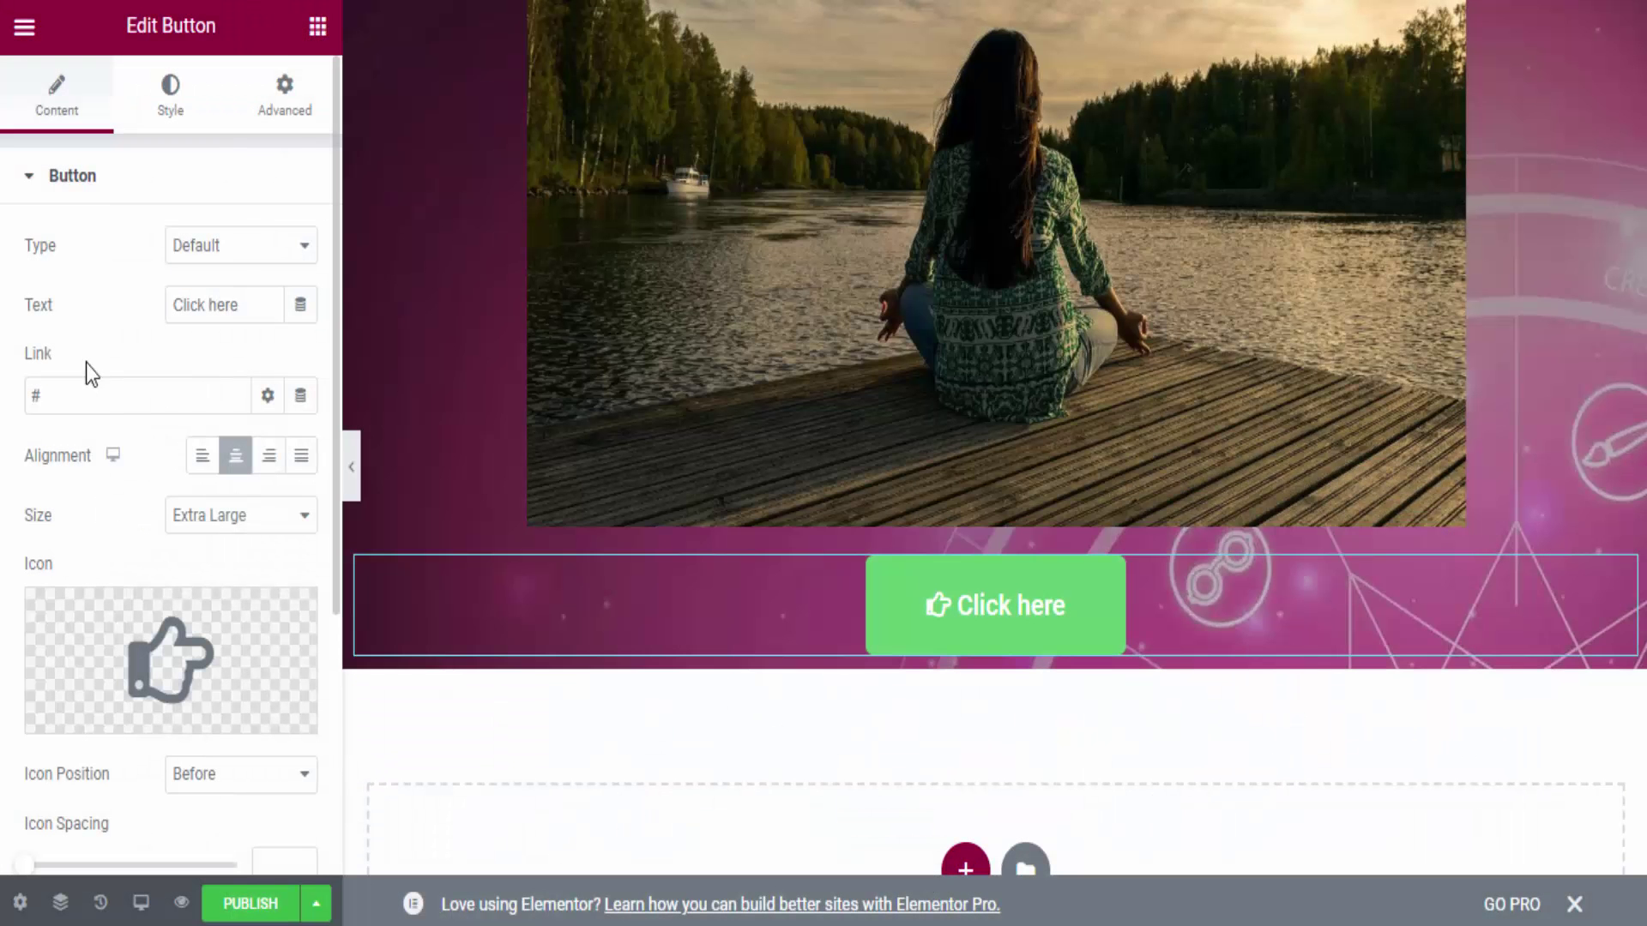
left_click(233, 242)
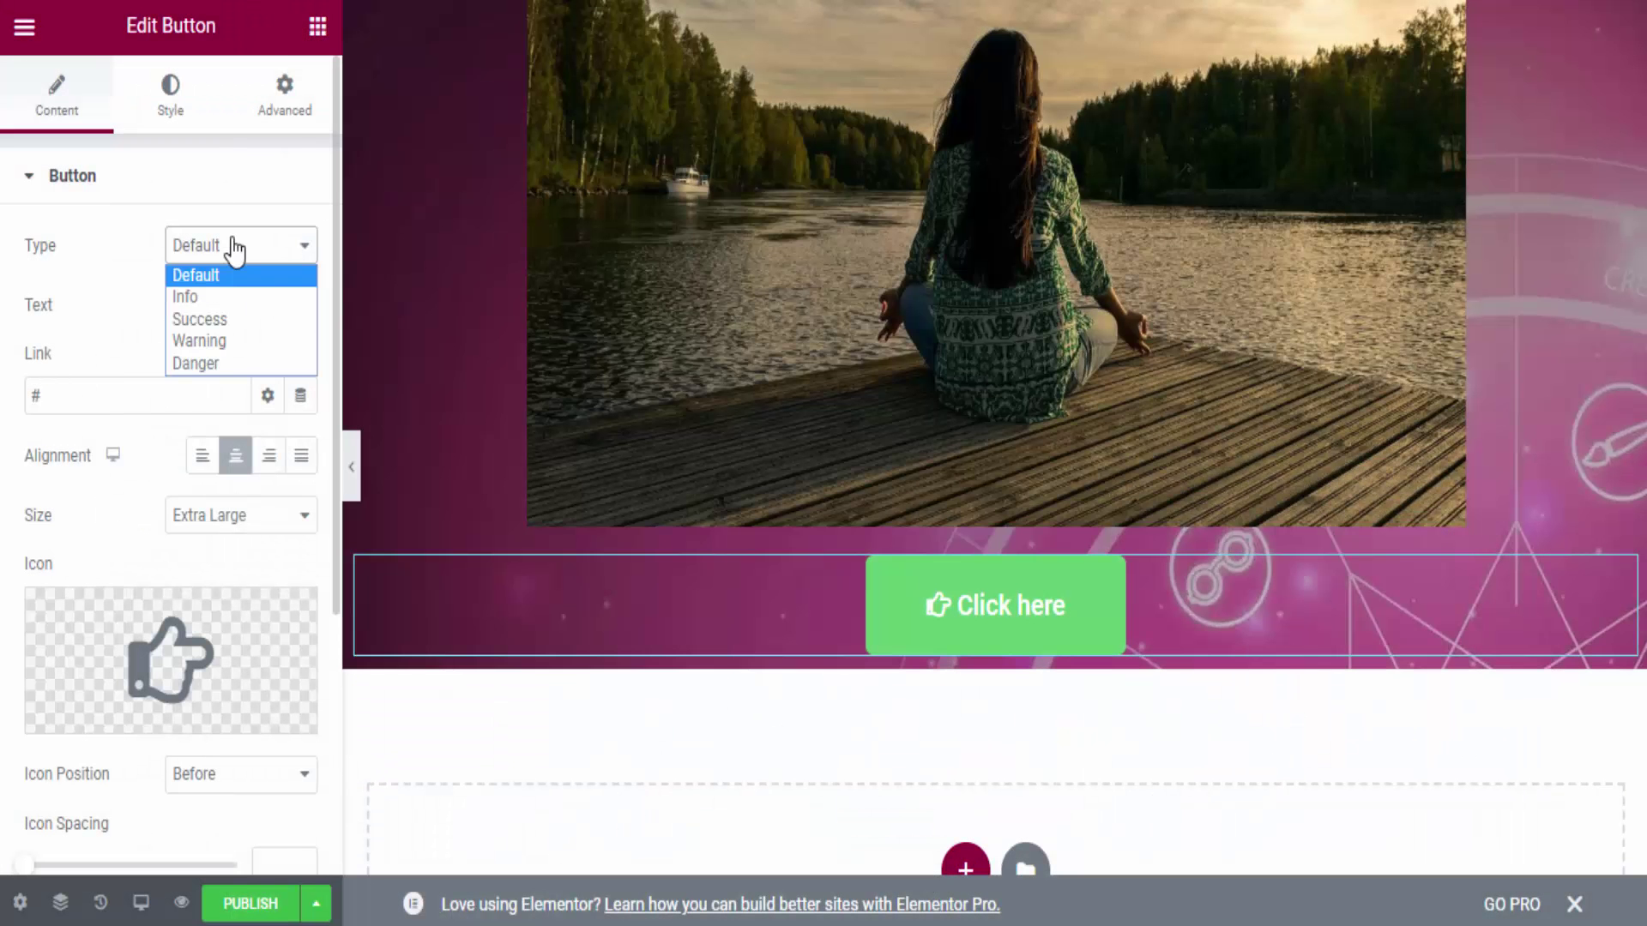
left_click(189, 367)
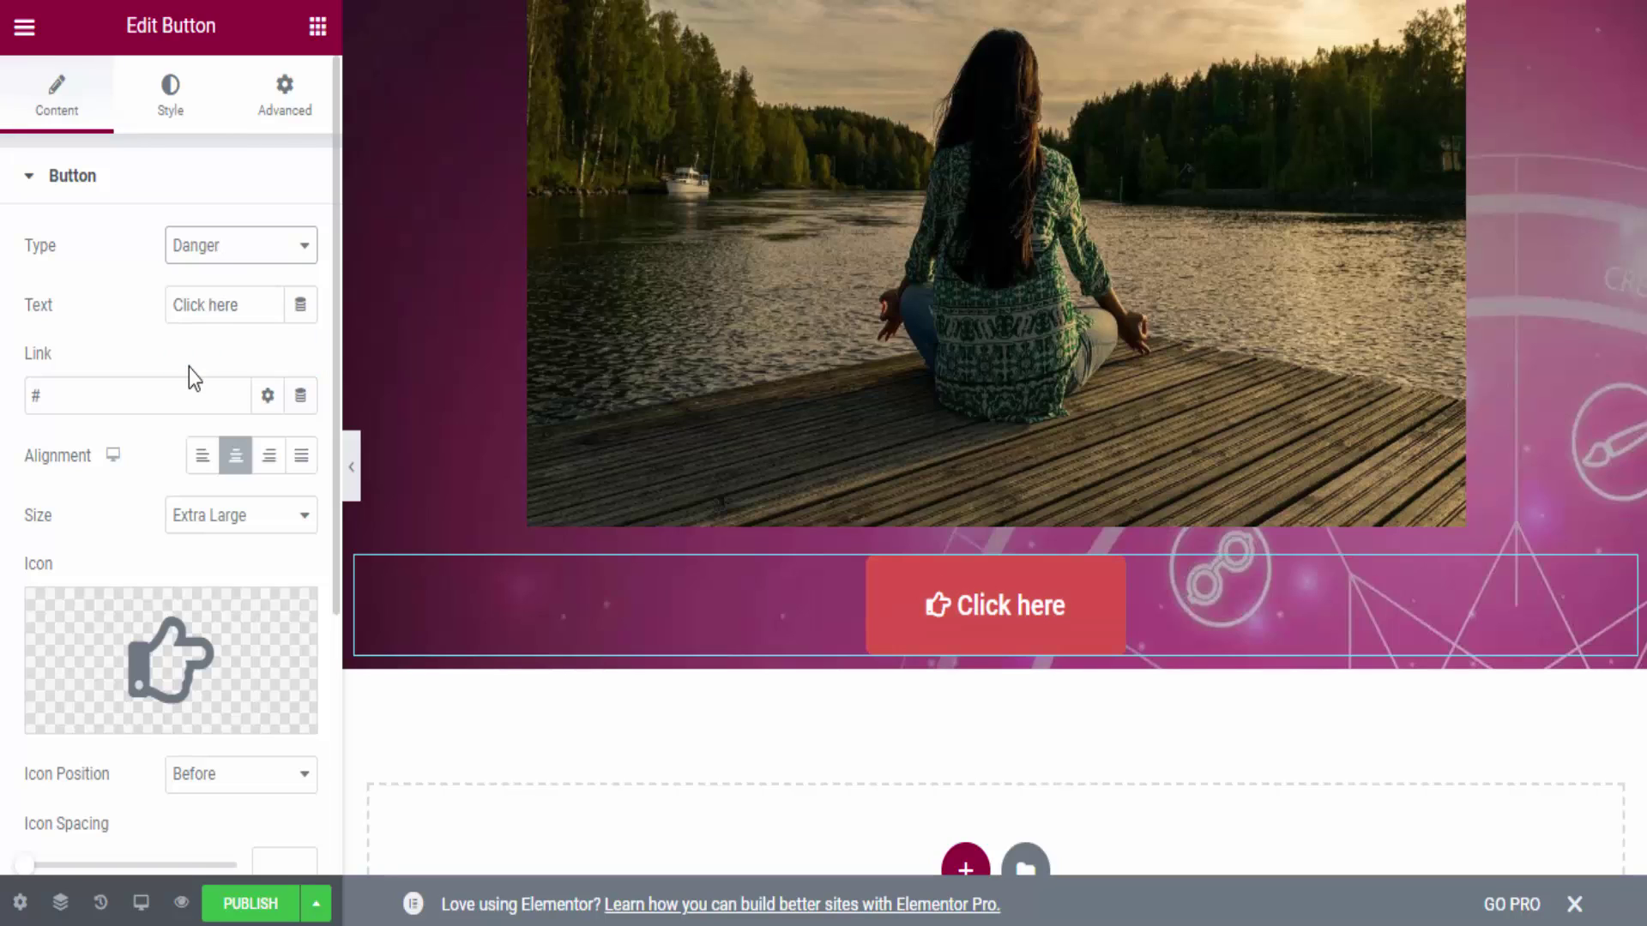
Change the button's text to "Discover Now!".
left_click(217, 306)
key("ctrl+a")
type("Discover now")
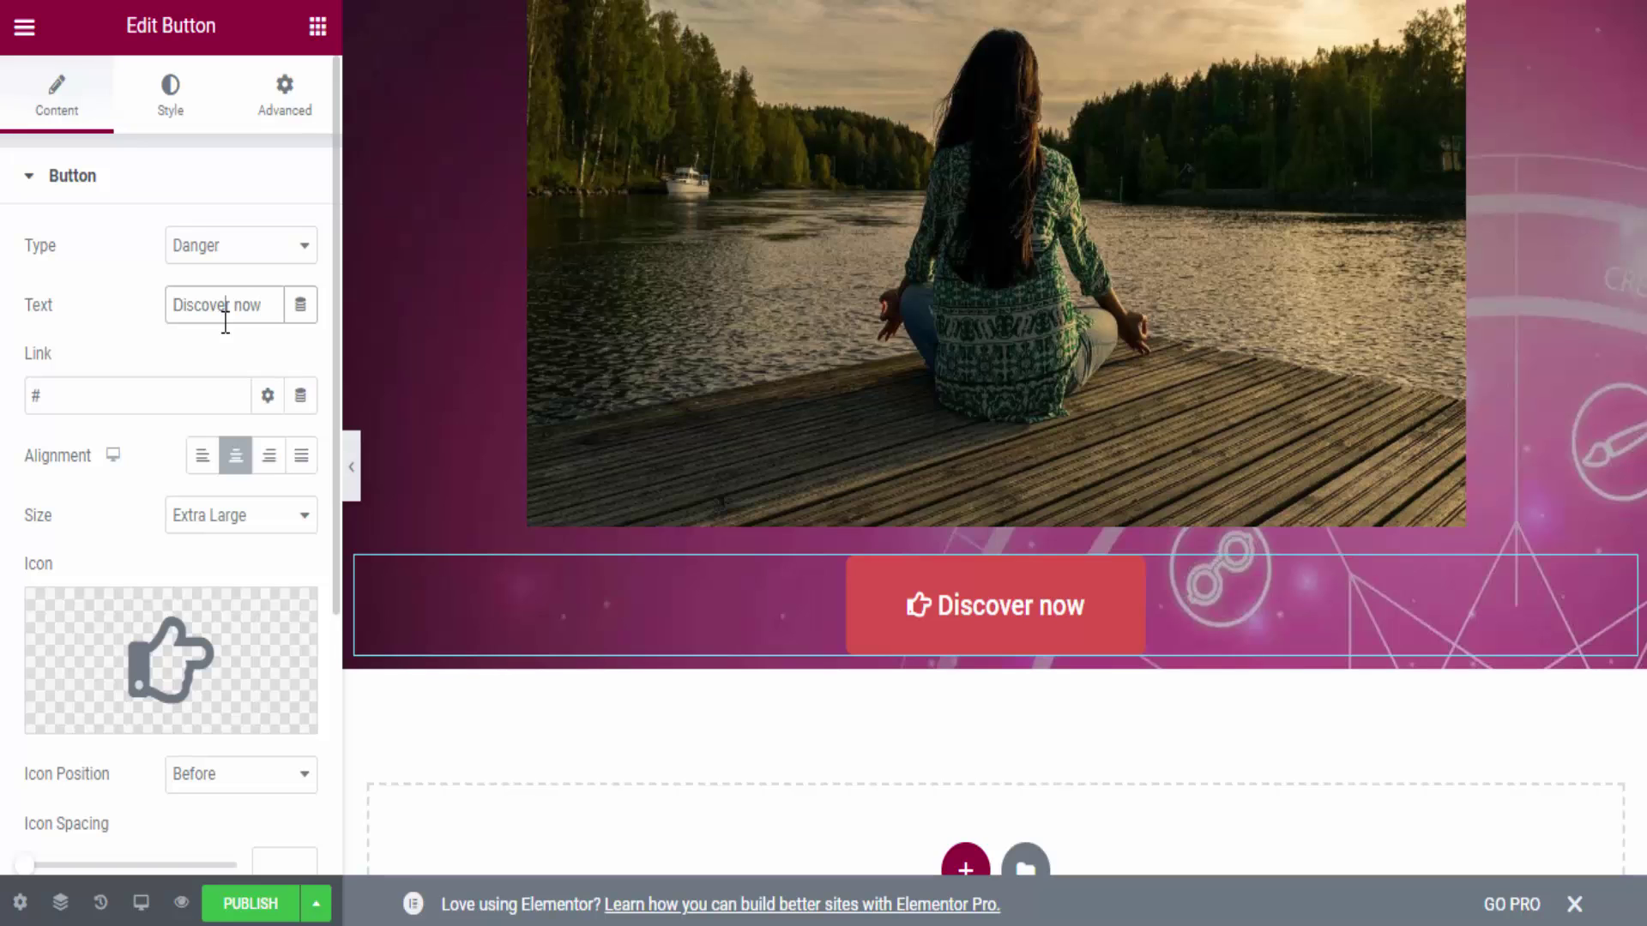
key("BackSpace")
key("BackSpace")
key("BackSpace")
type("Now!")
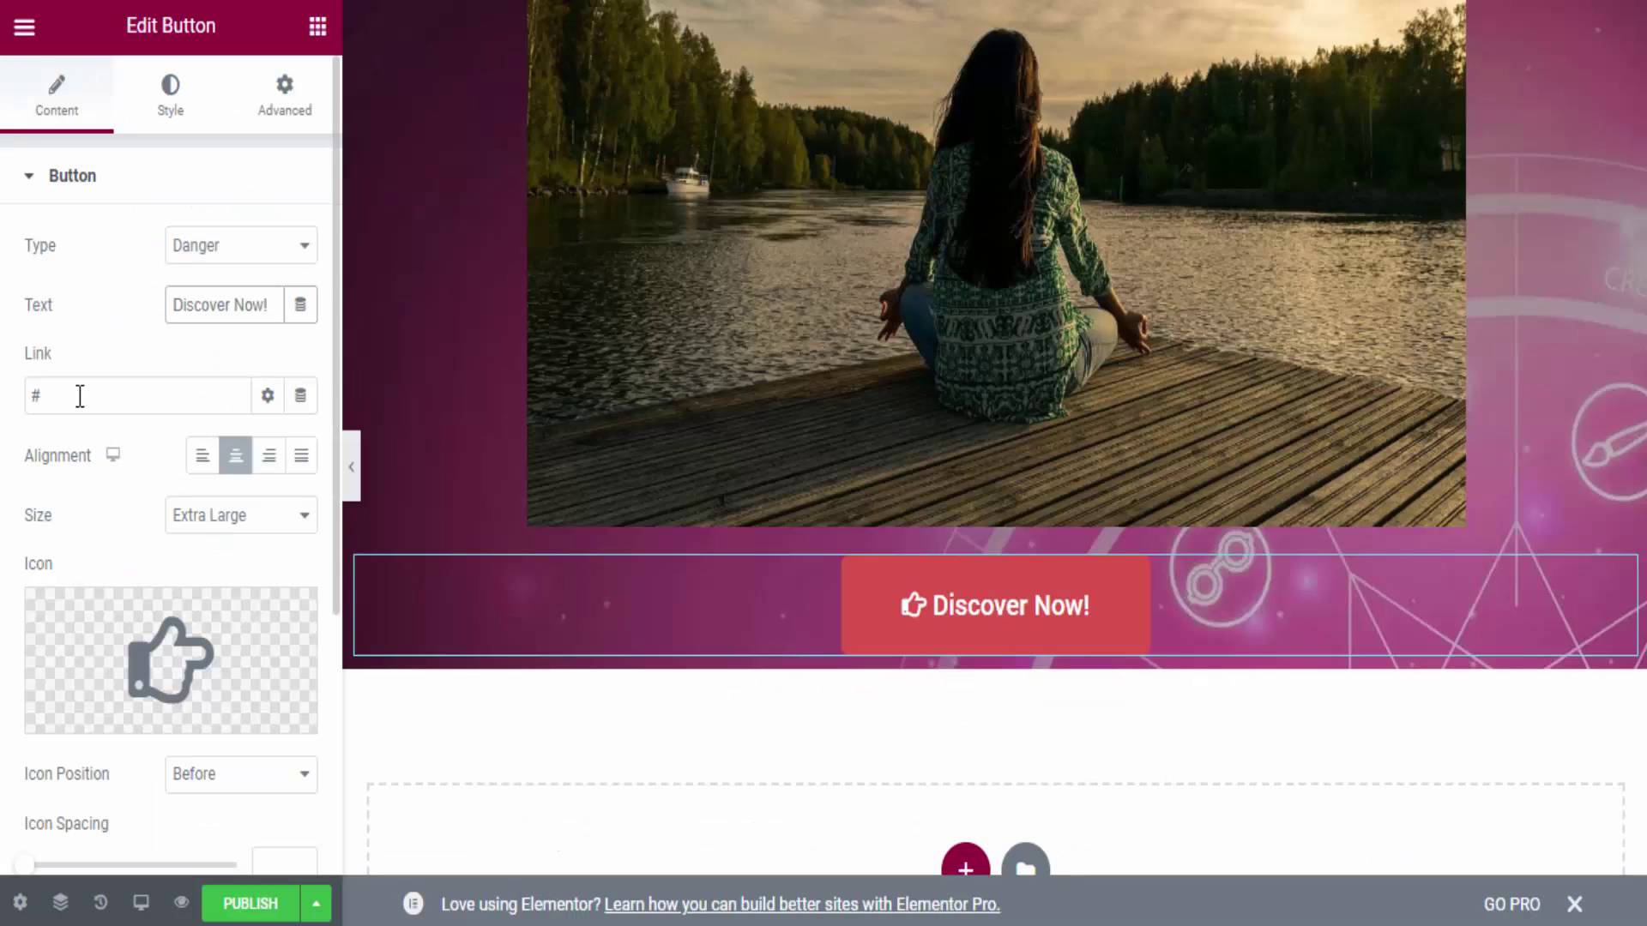
Link the button to the copied Digistore24 promolink and make it open in a new window.
left_click(77, 393)
key("ctrl+a")
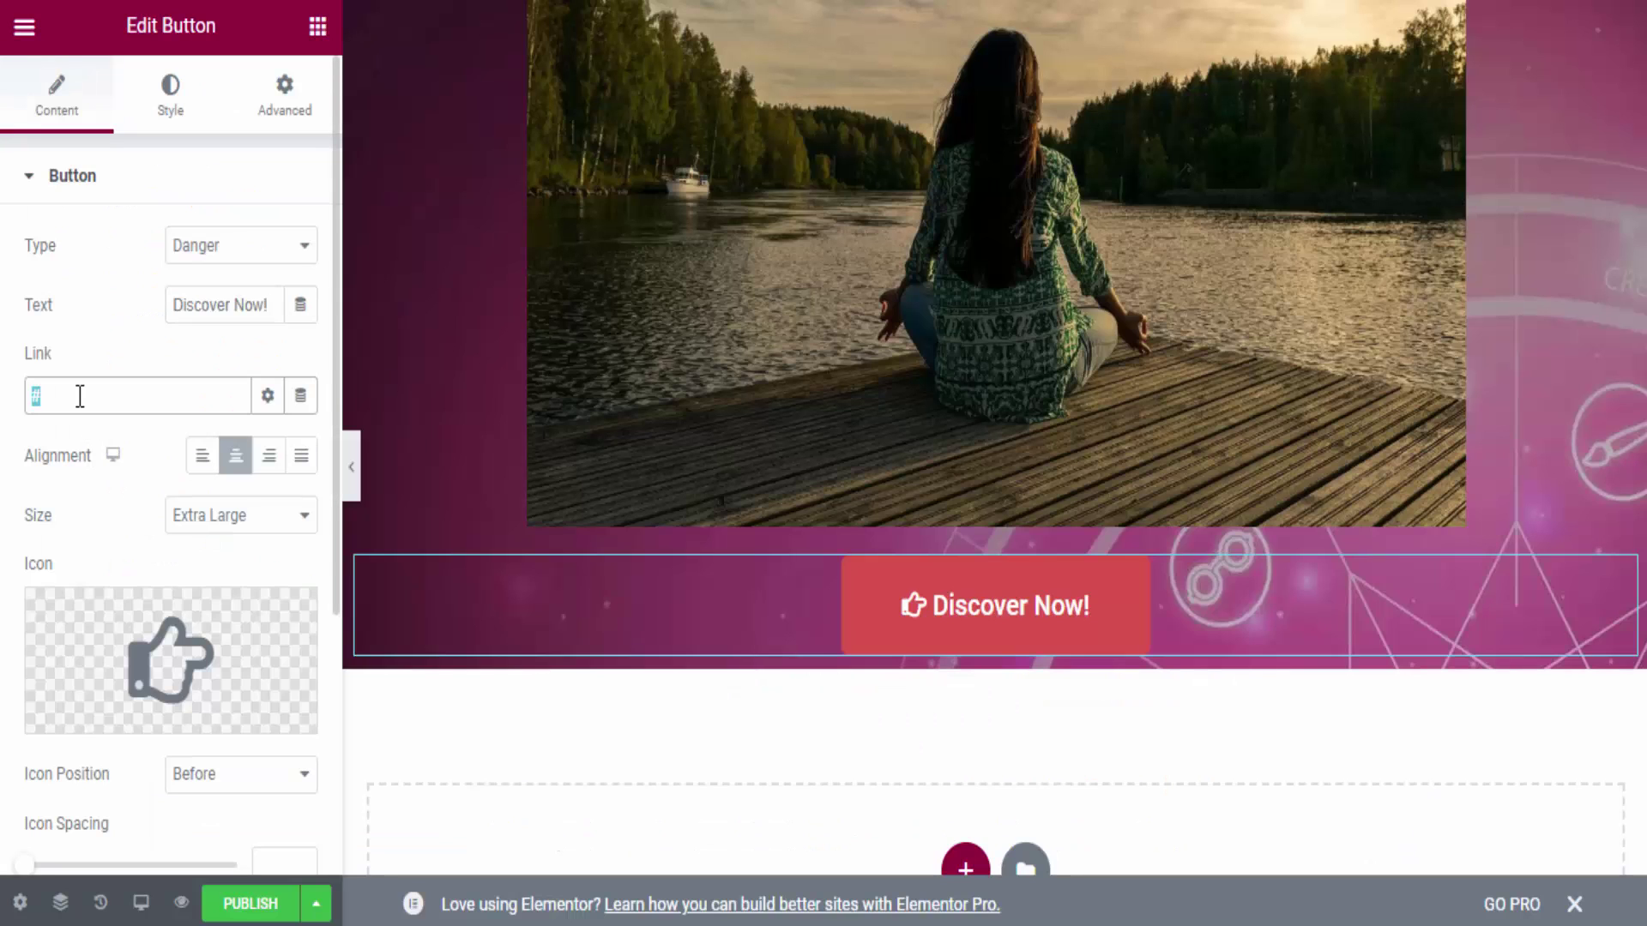
type("https://www.digistore24.com/redir/300003/karuna0325/")
left_click(268, 395)
left_click(33, 440)
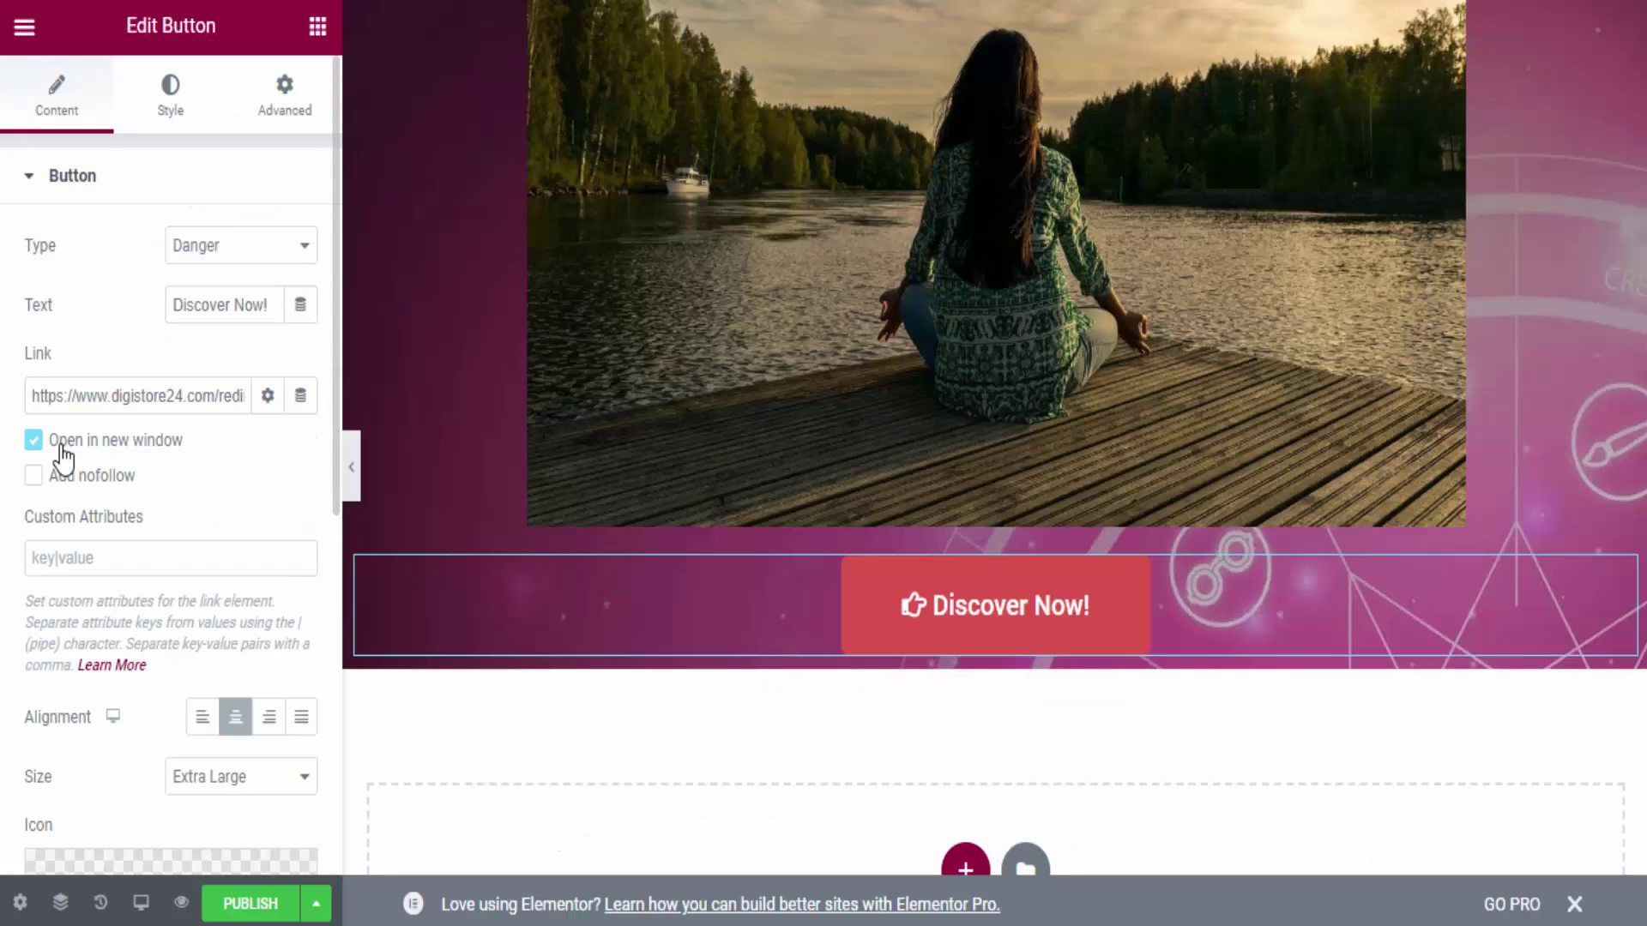
scroll(86, 429, "down", 8)
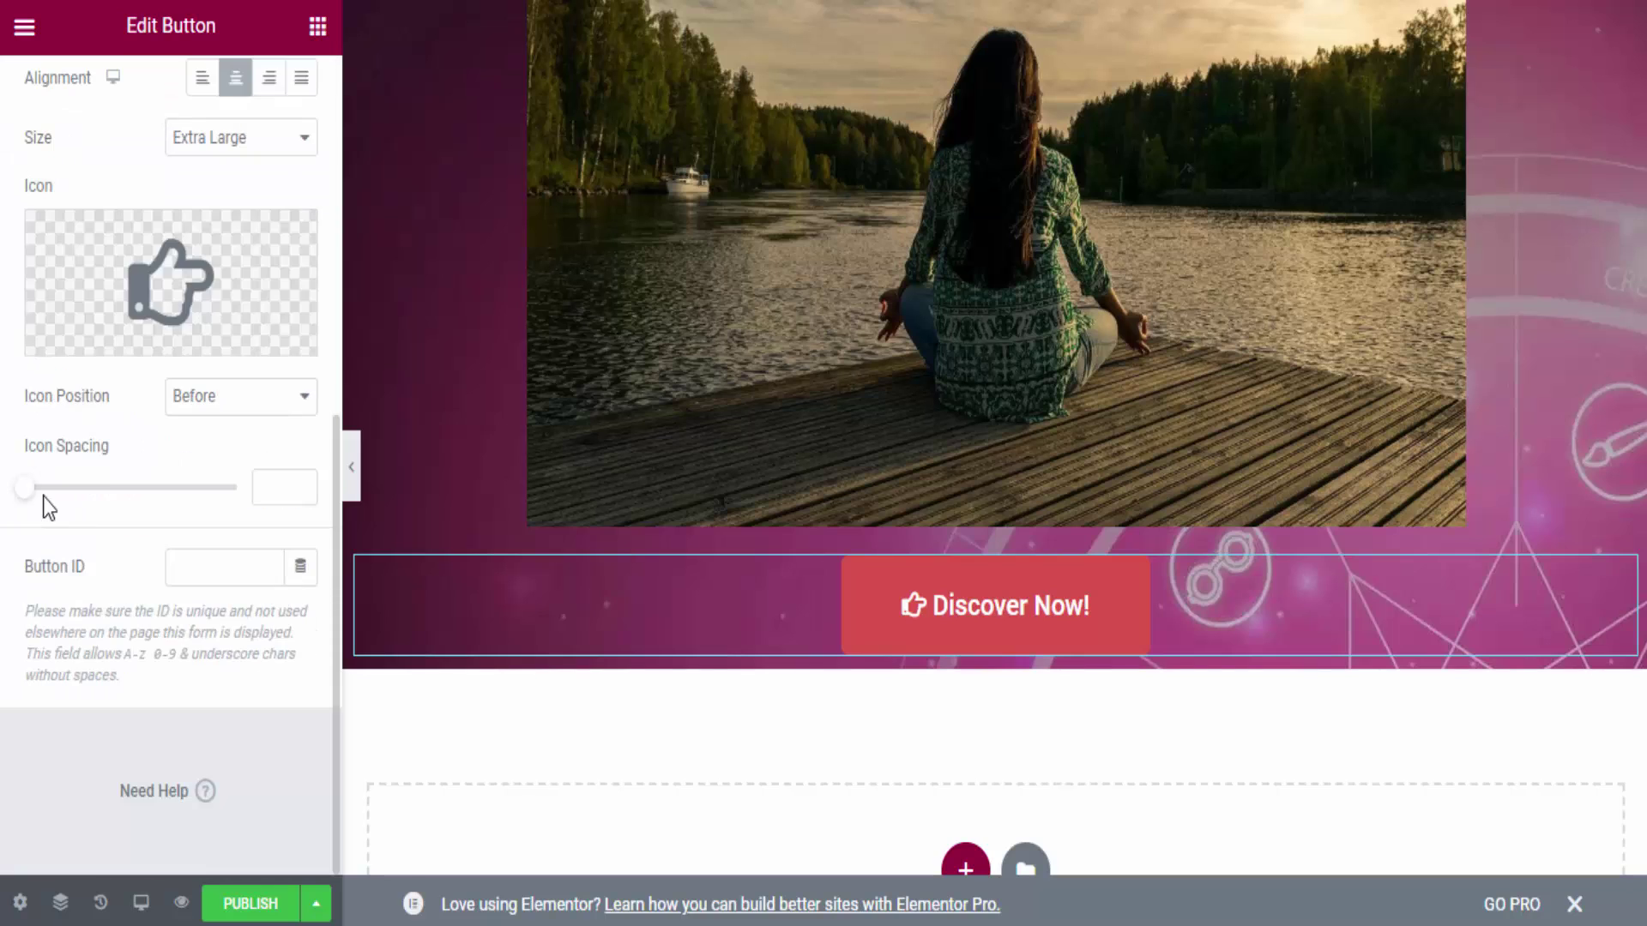
scroll(158, 463, "up", 8)
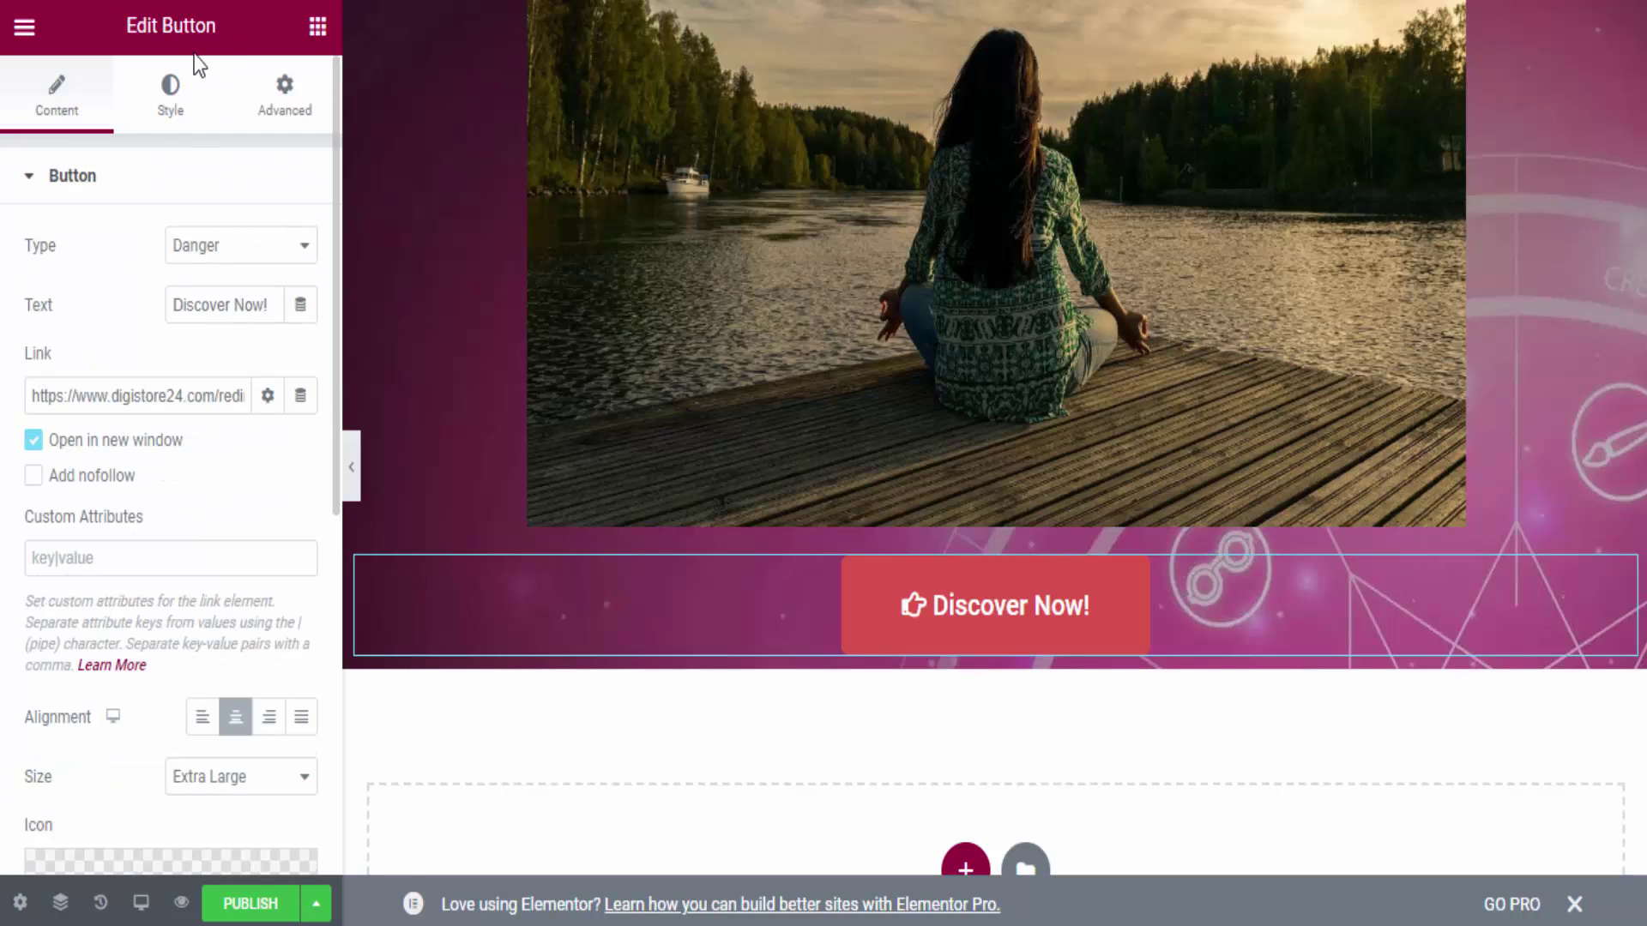
left_click(172, 111)
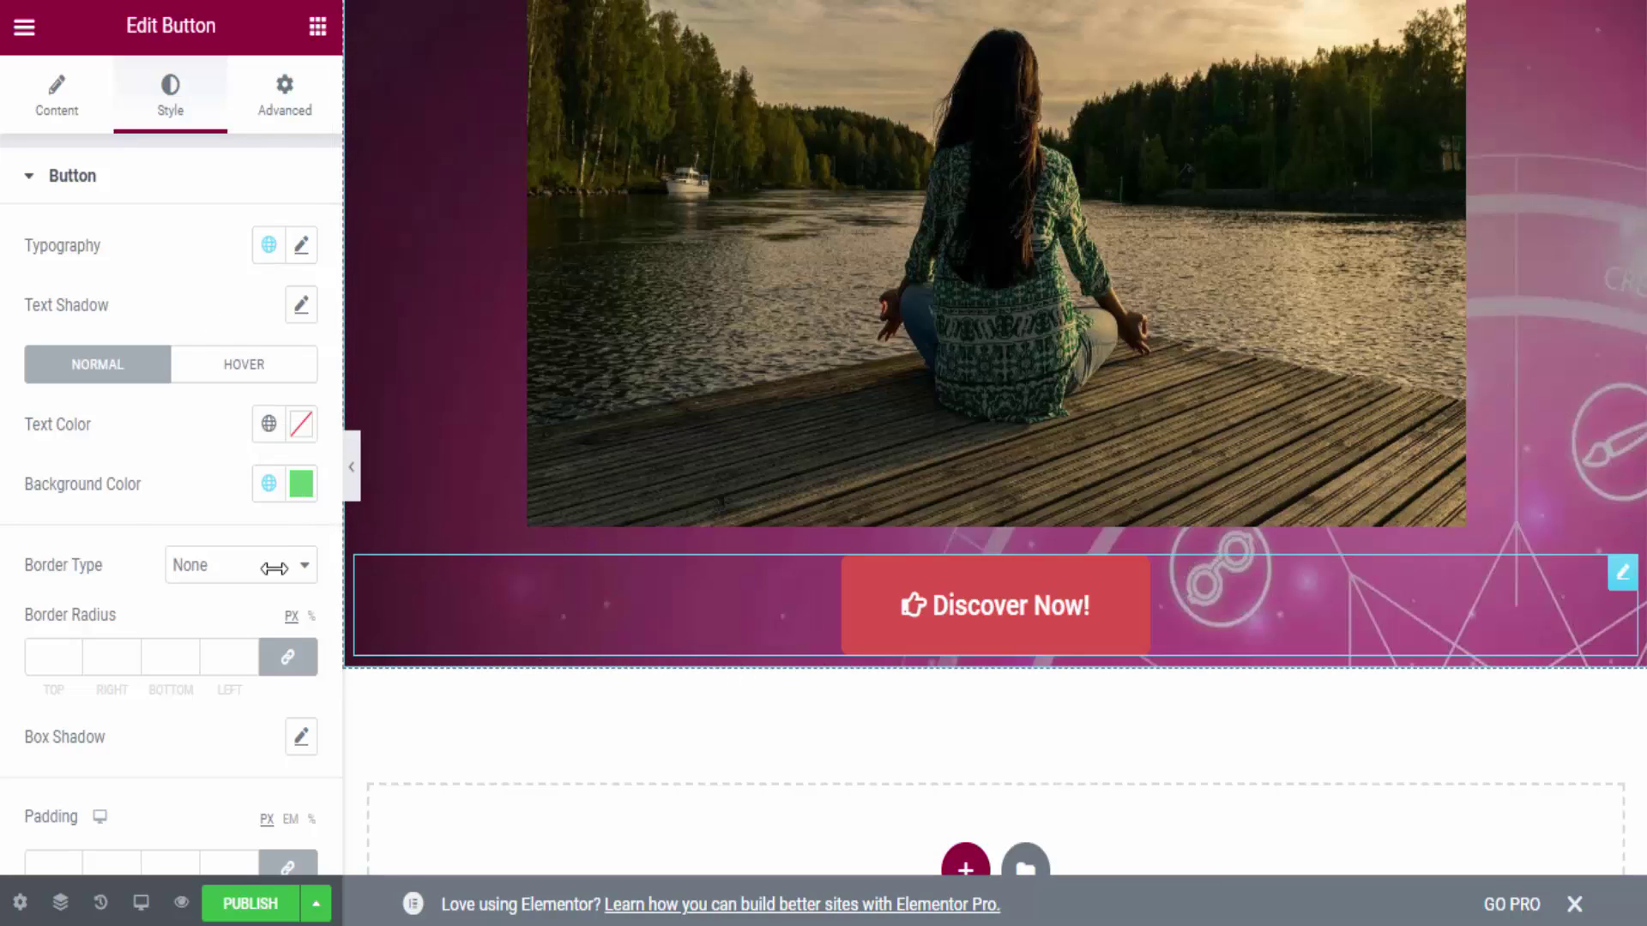
scroll(257, 532, "down", 3)
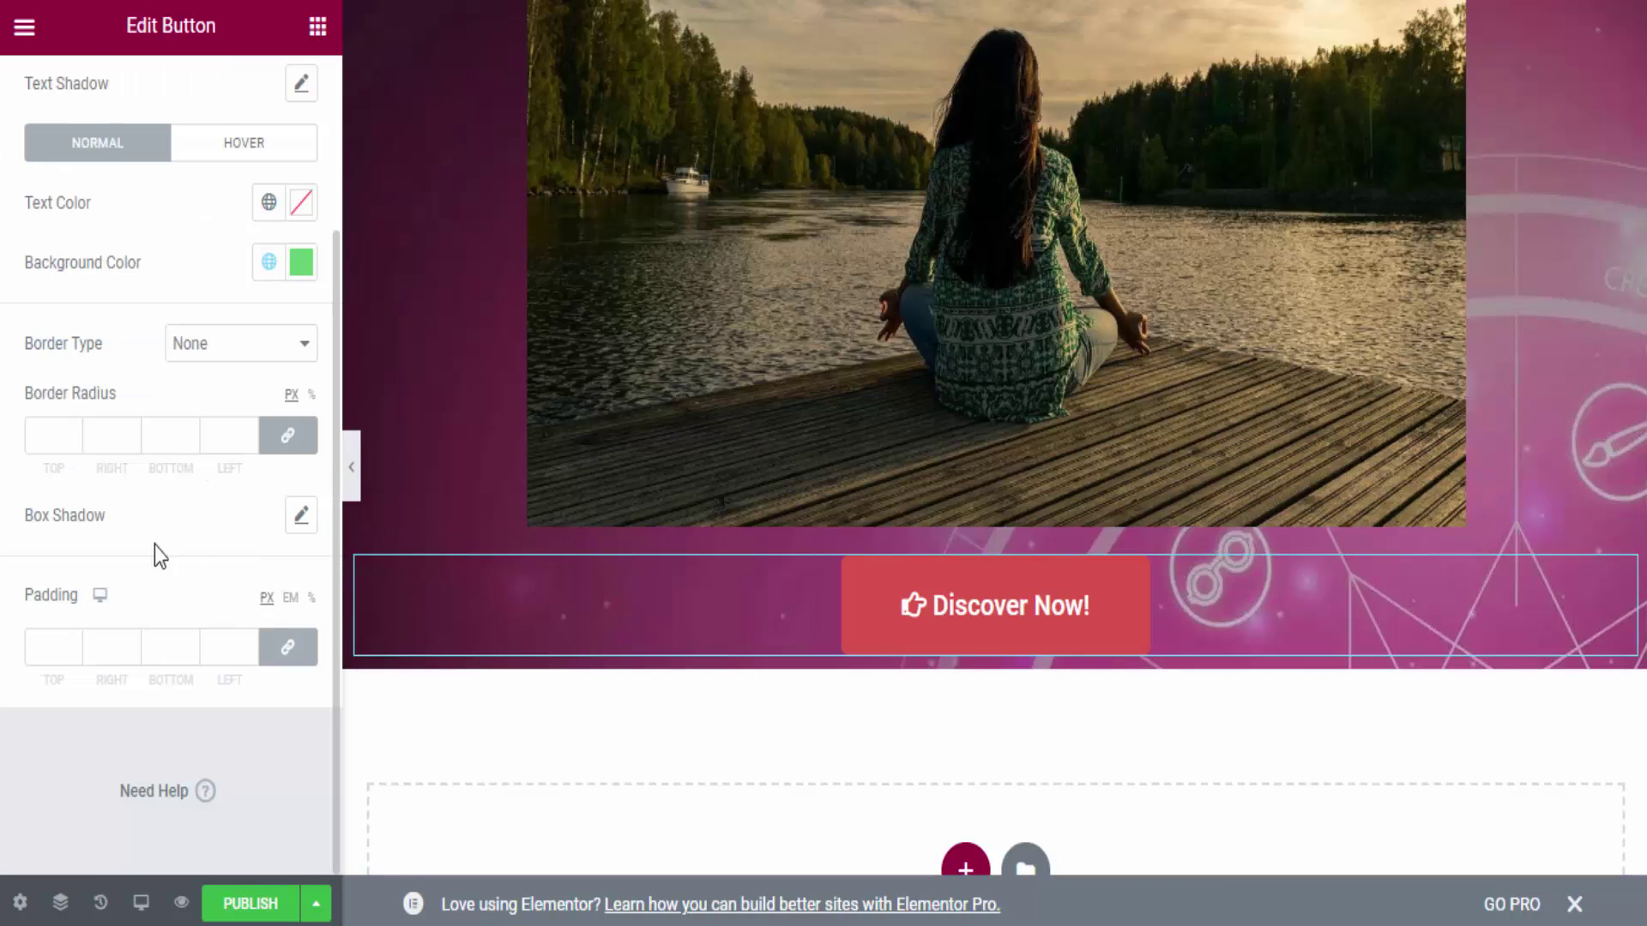
scroll(60, 685, "up", 3)
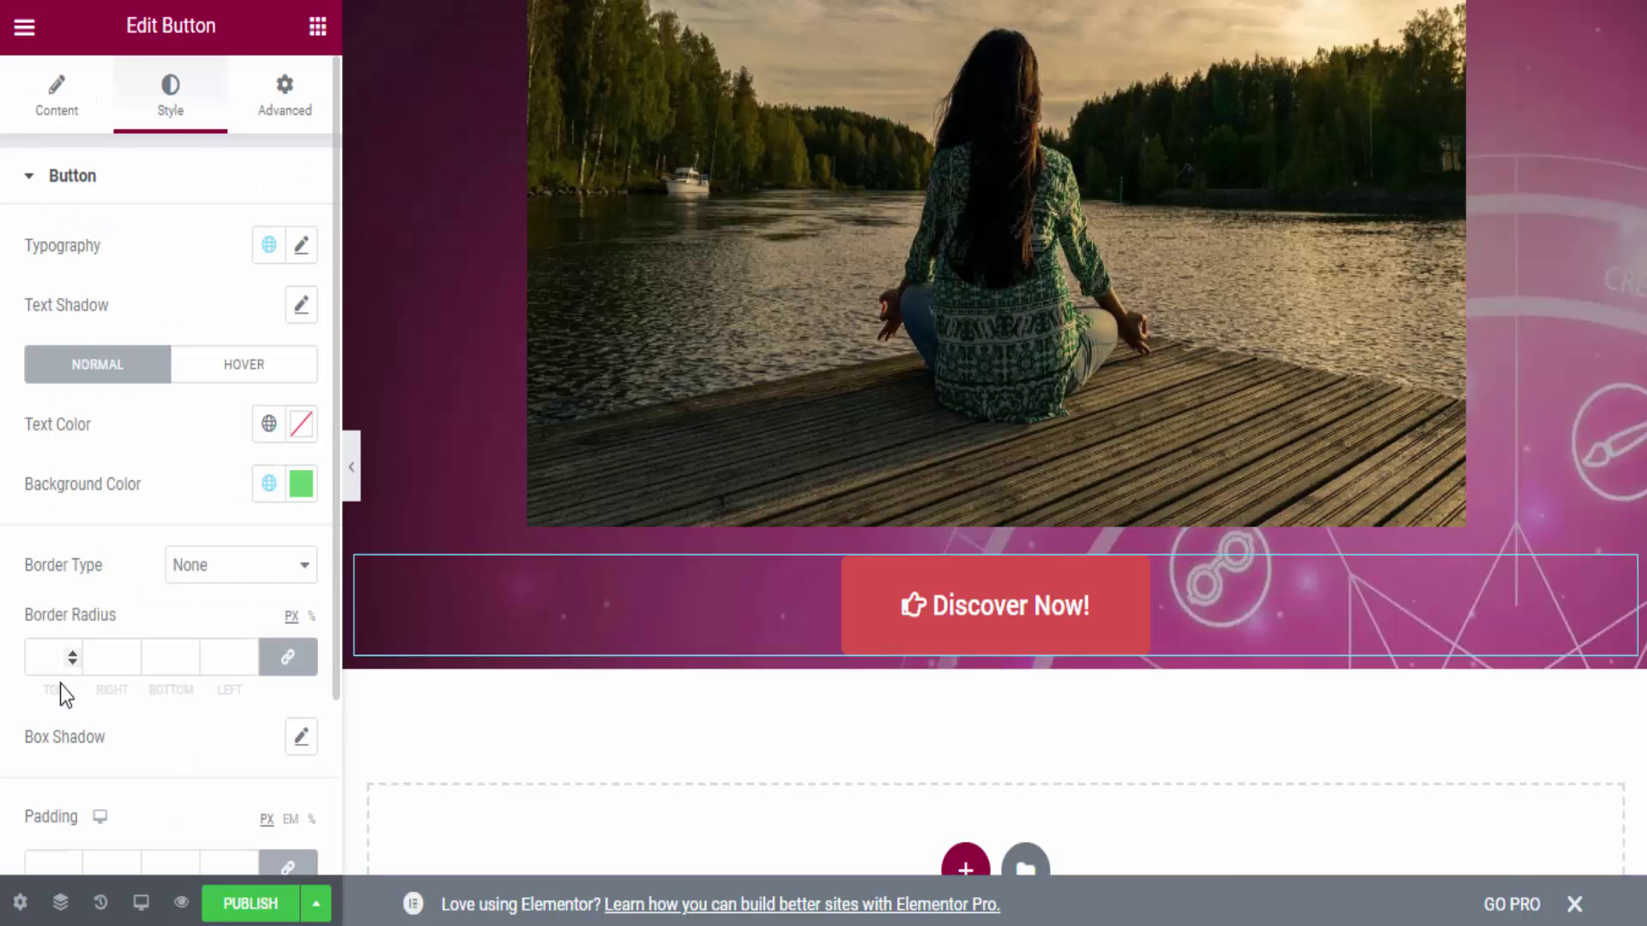
Add a Spacer widget below the "Discover Now!" button.
left_click(317, 26)
left_click_drag(202, 666, 986, 673)
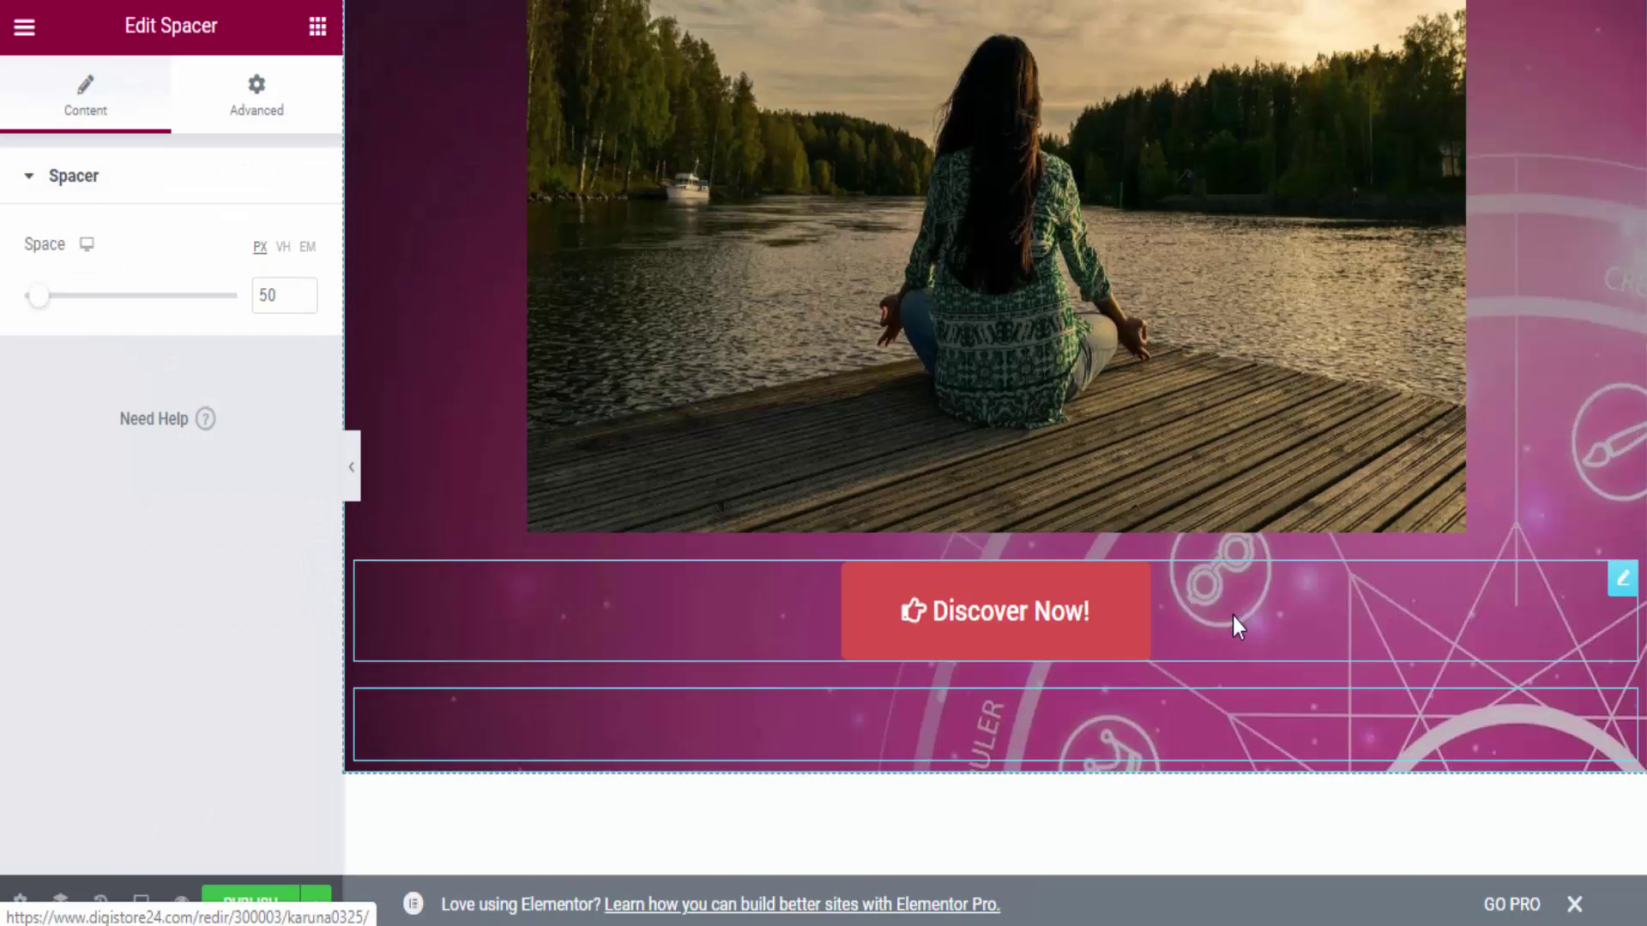
Set the section's background image to position Top Center, attachment Default, No-repeat and size Cover.
scroll(1233, 615, "up", 5)
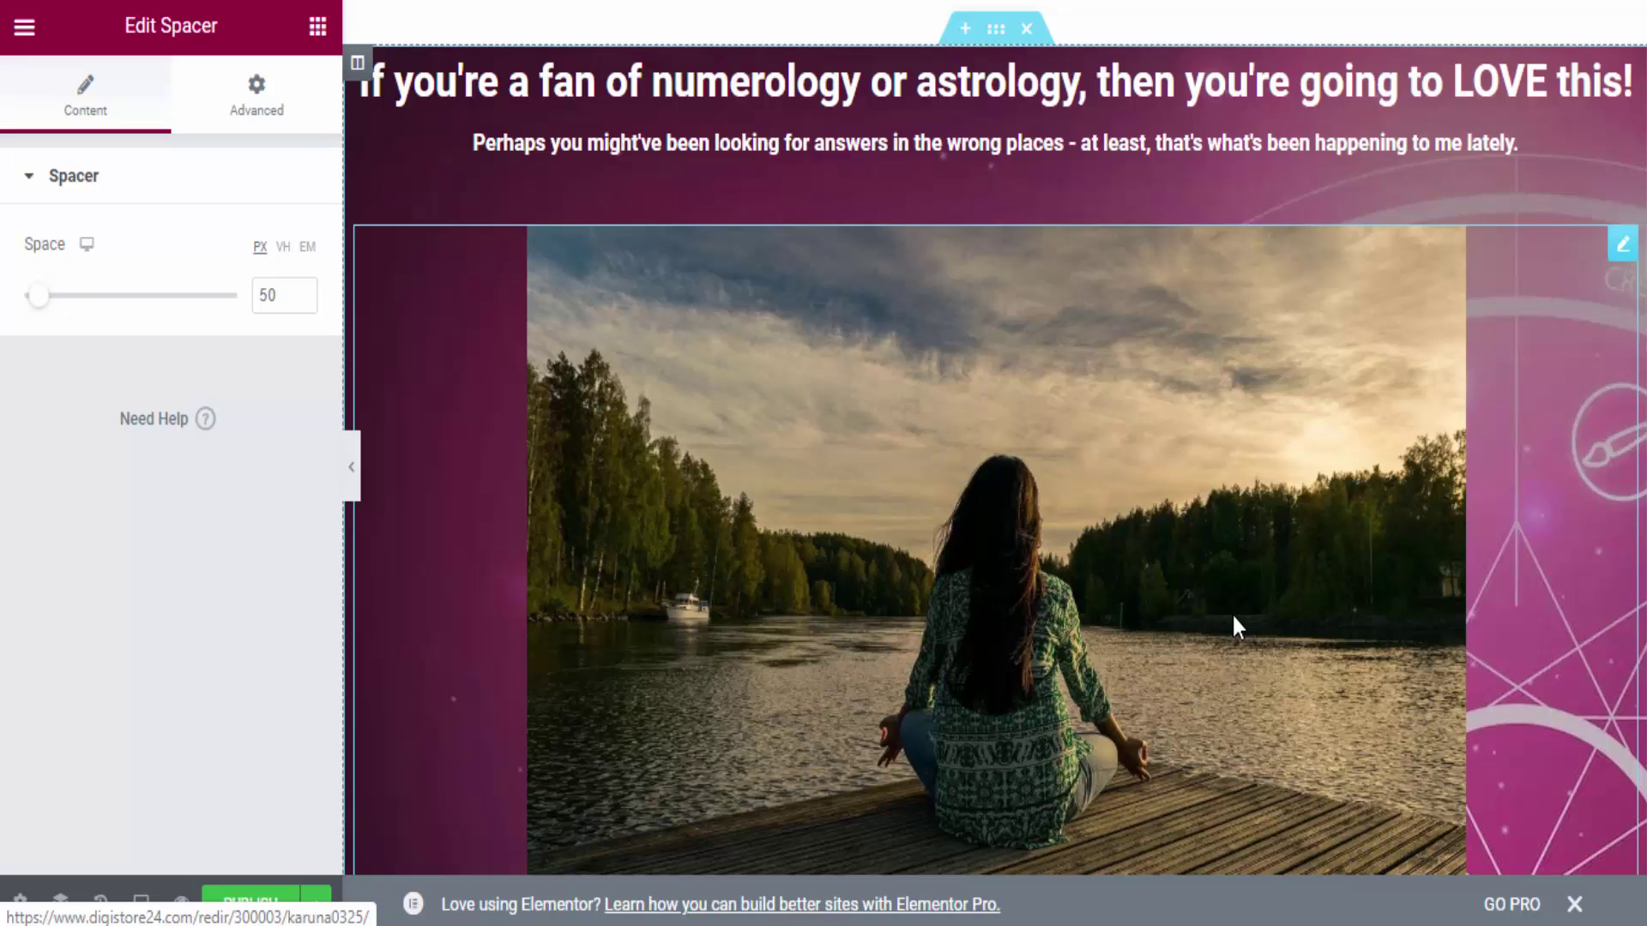
left_click(347, 141)
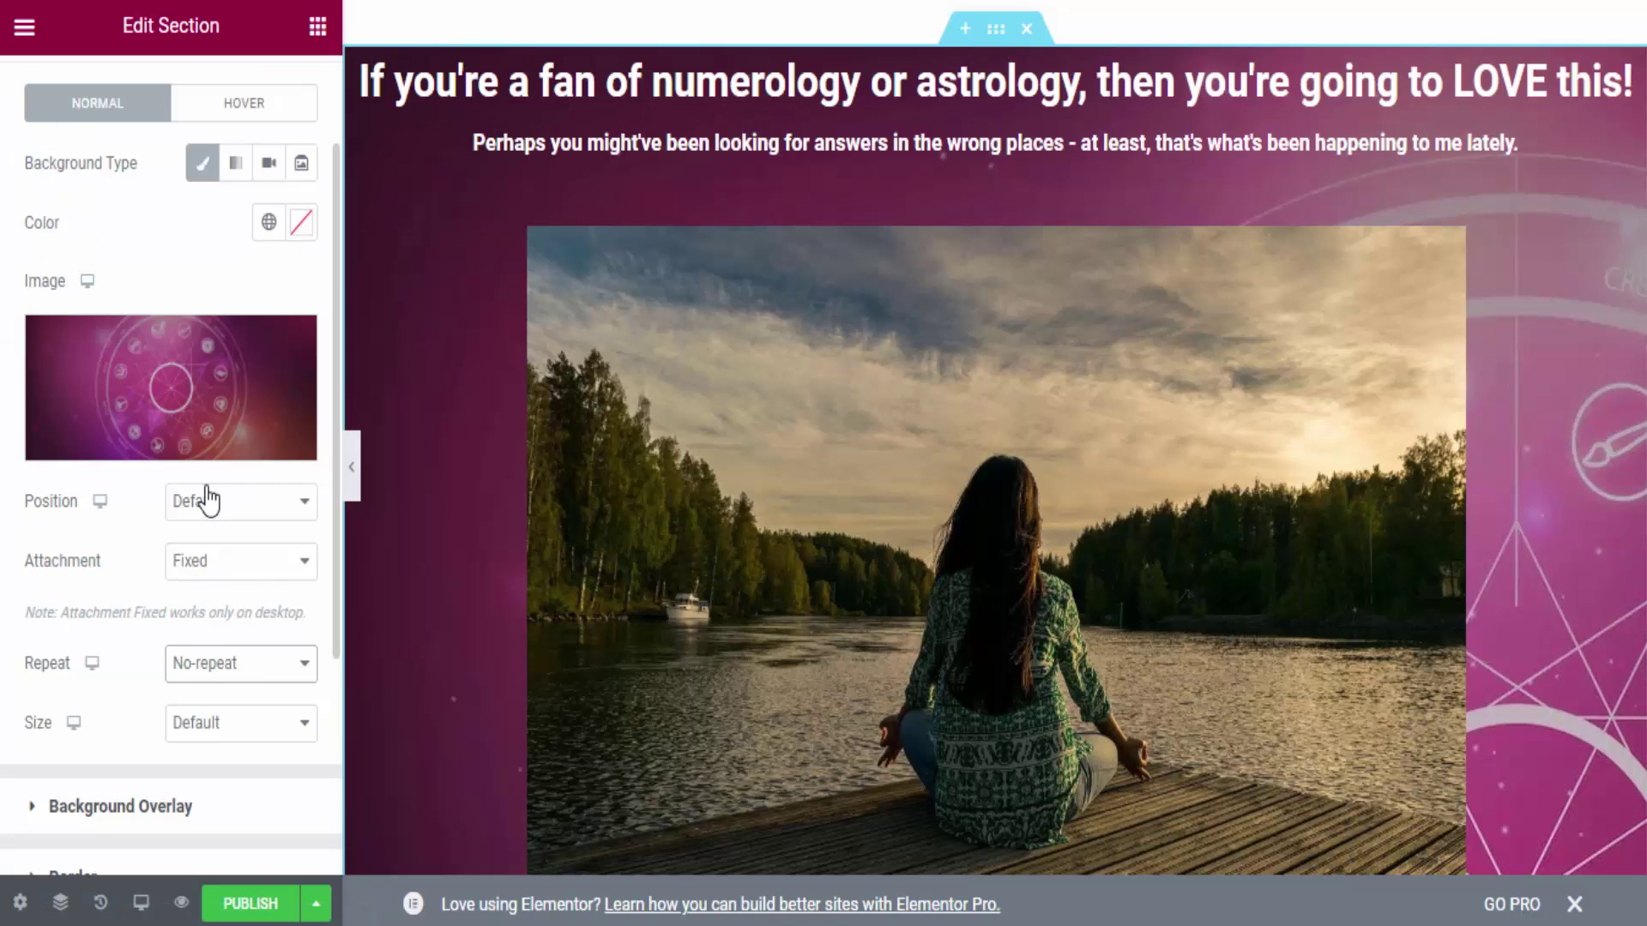
left_click(208, 501)
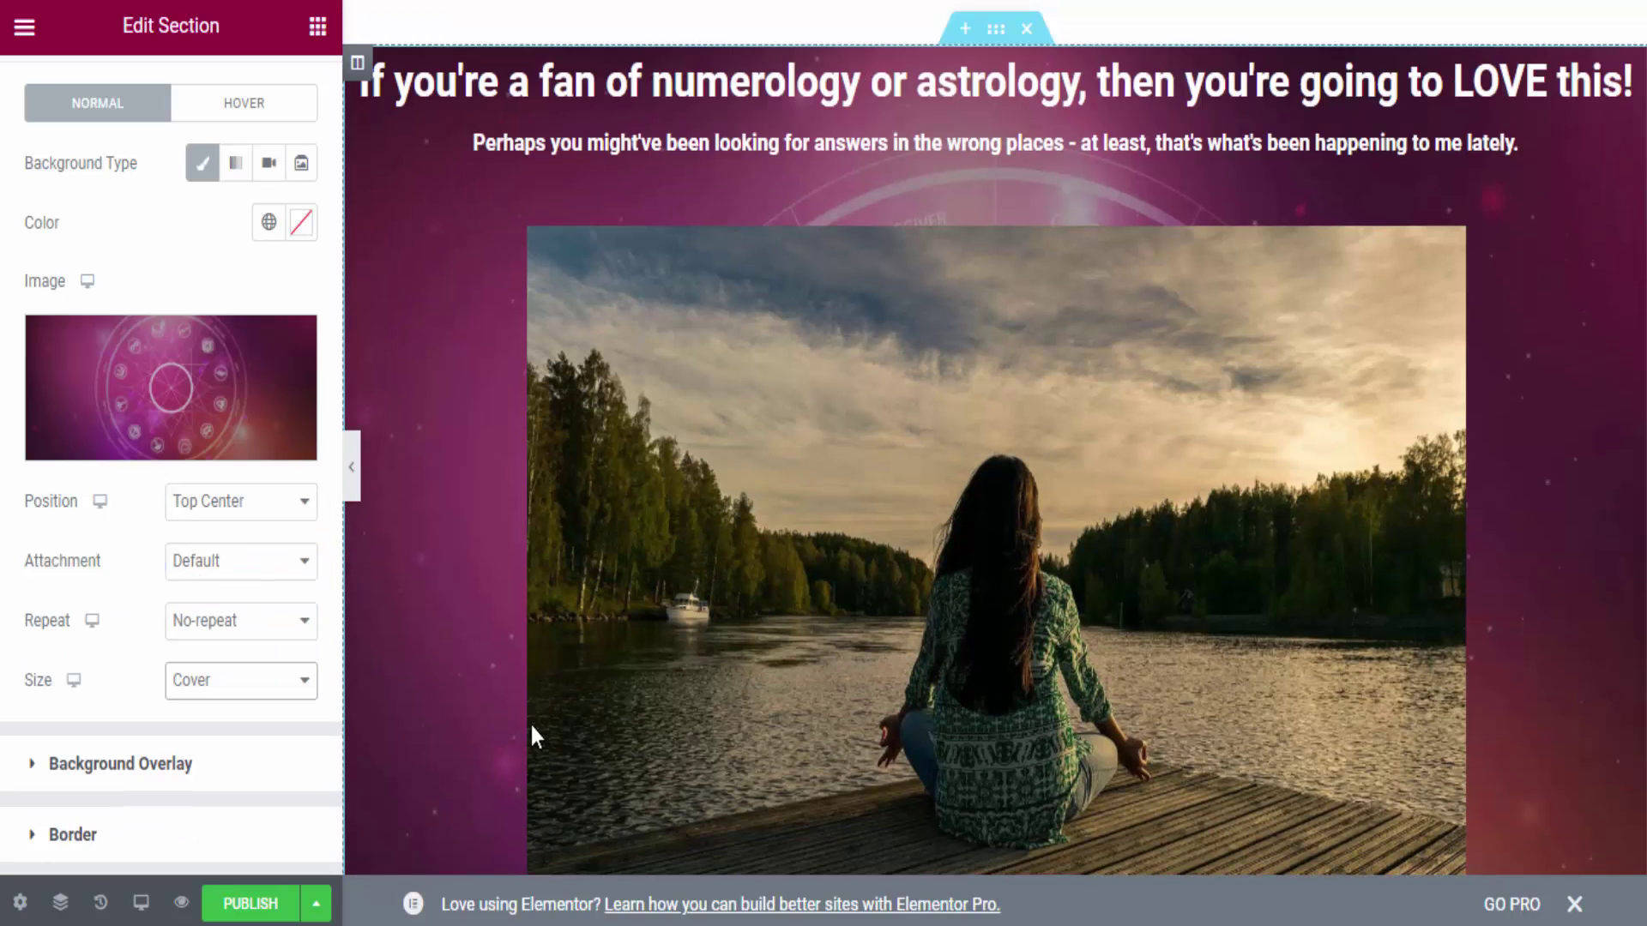
scroll(530, 722, "down", 4)
scroll(530, 722, "up", 4)
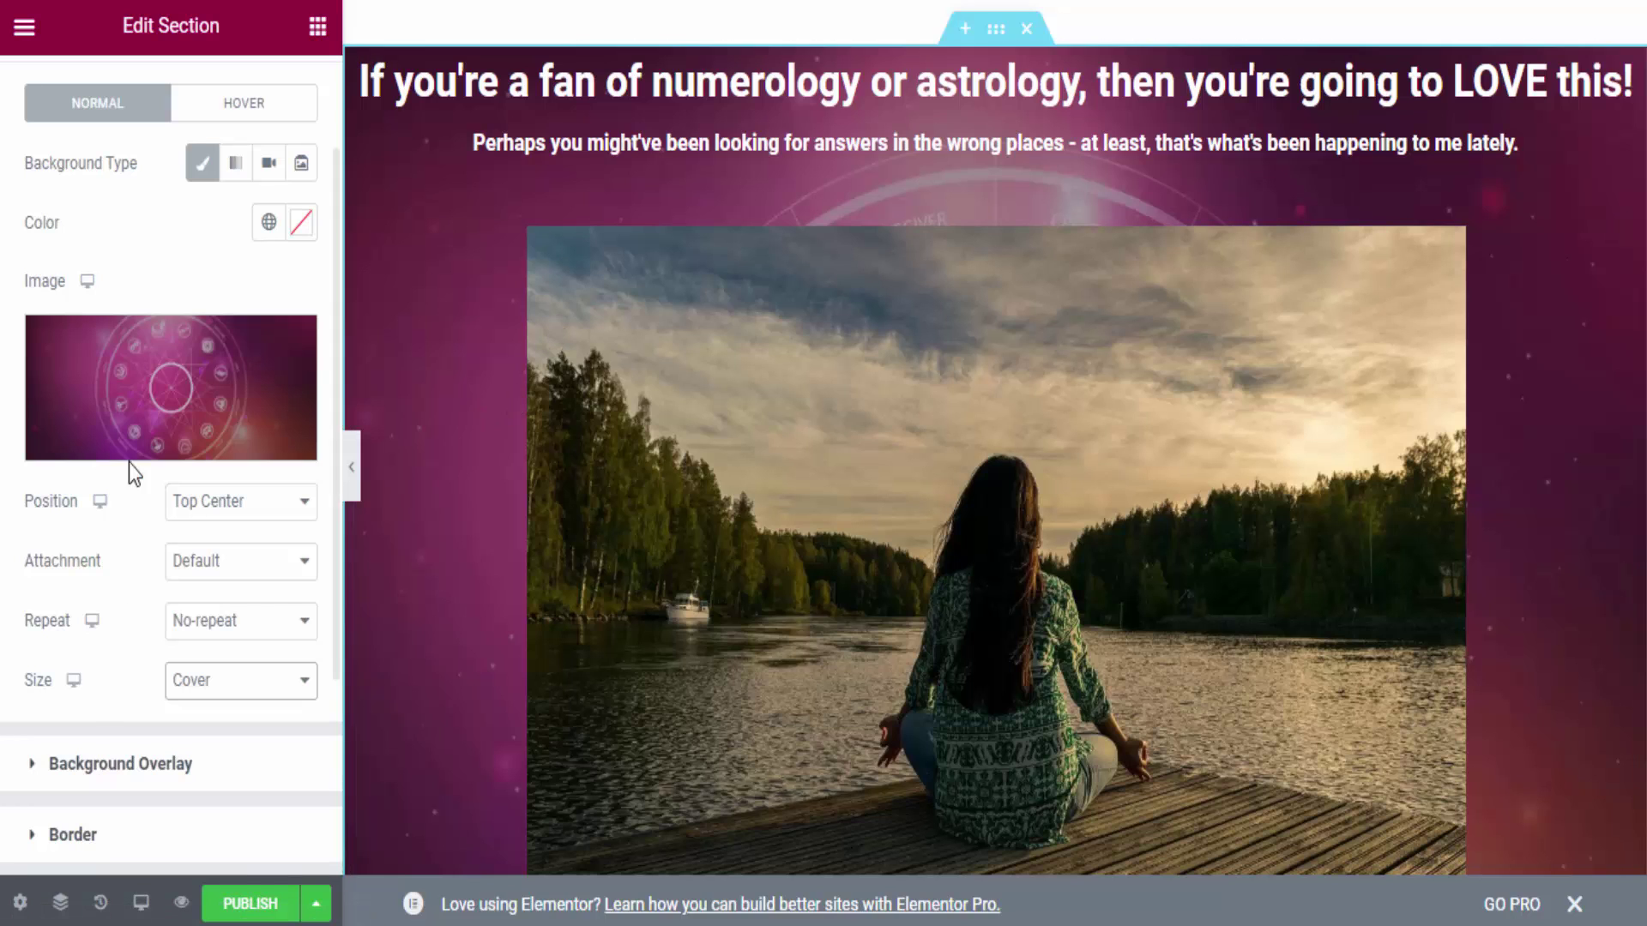
Publish the page, look through the live version and return to the editor.
left_click(257, 911)
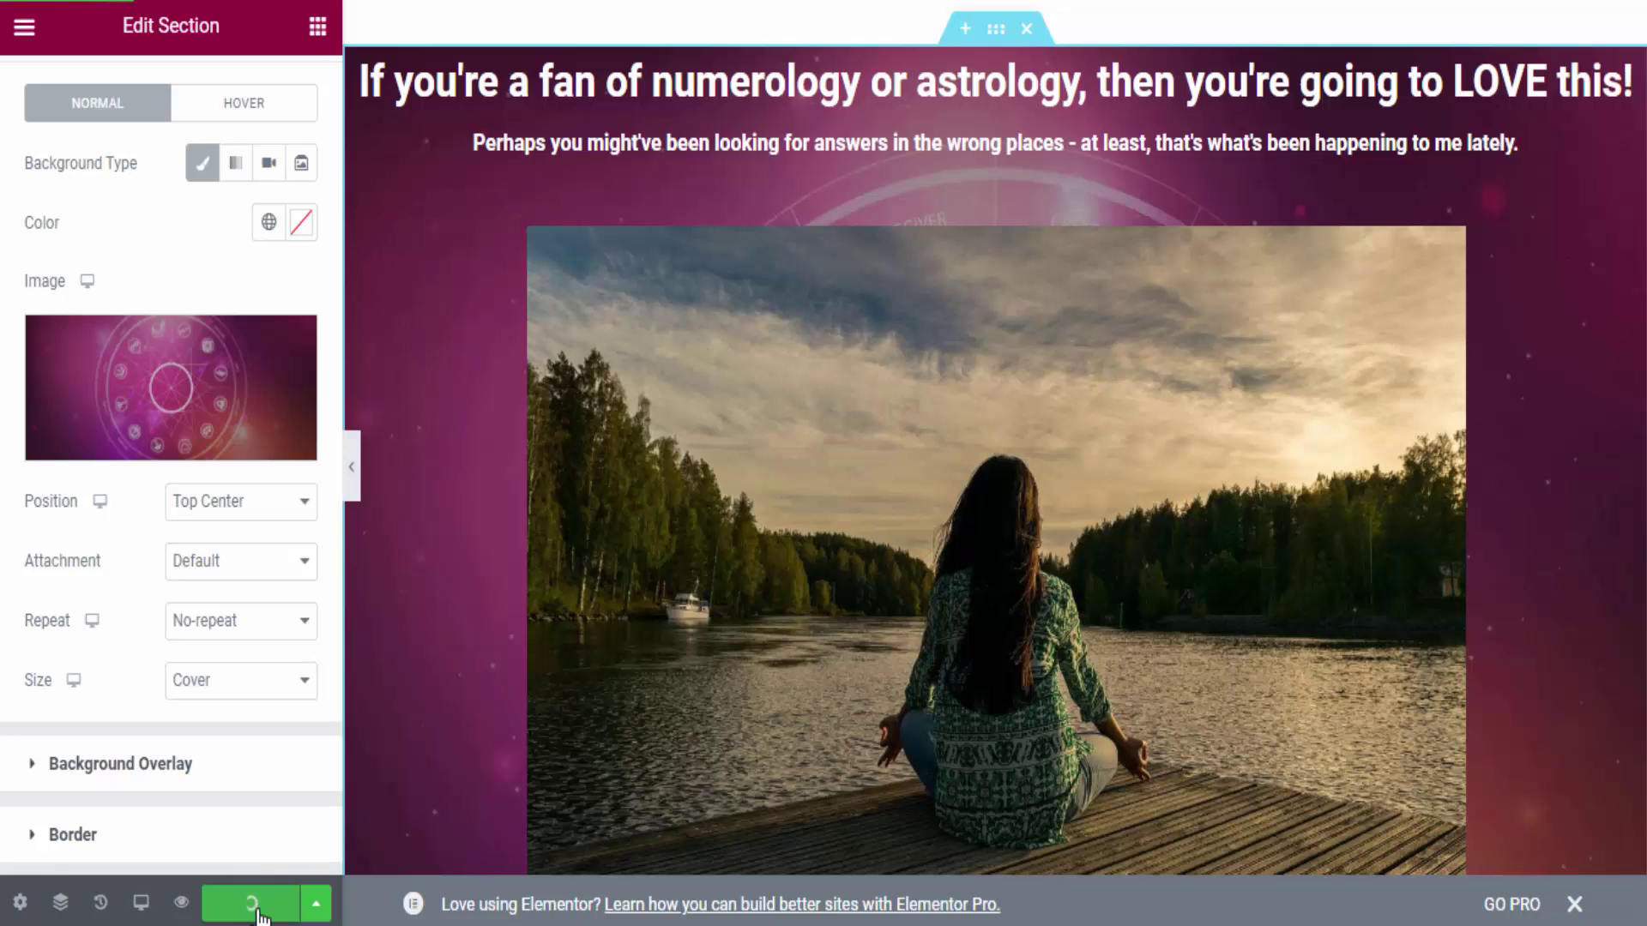
left_click(258, 840)
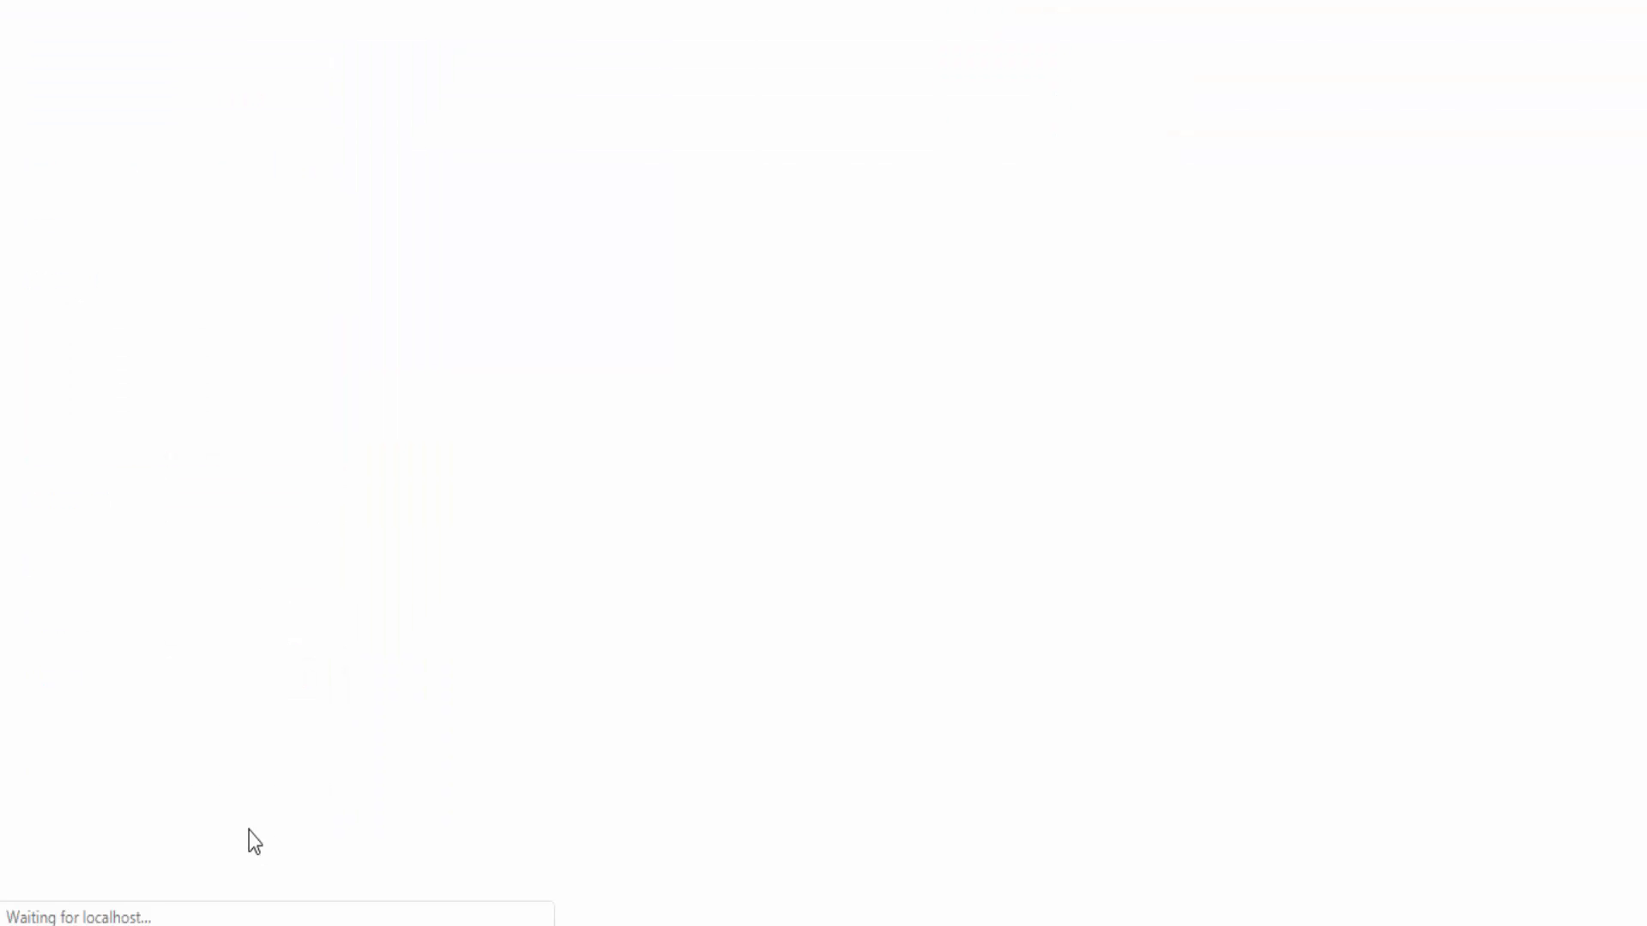
scroll(1089, 383, "down", 4)
scroll(1088, 383, "up", 4)
scroll(1078, 382, "down", 4)
key("ctrl+w")
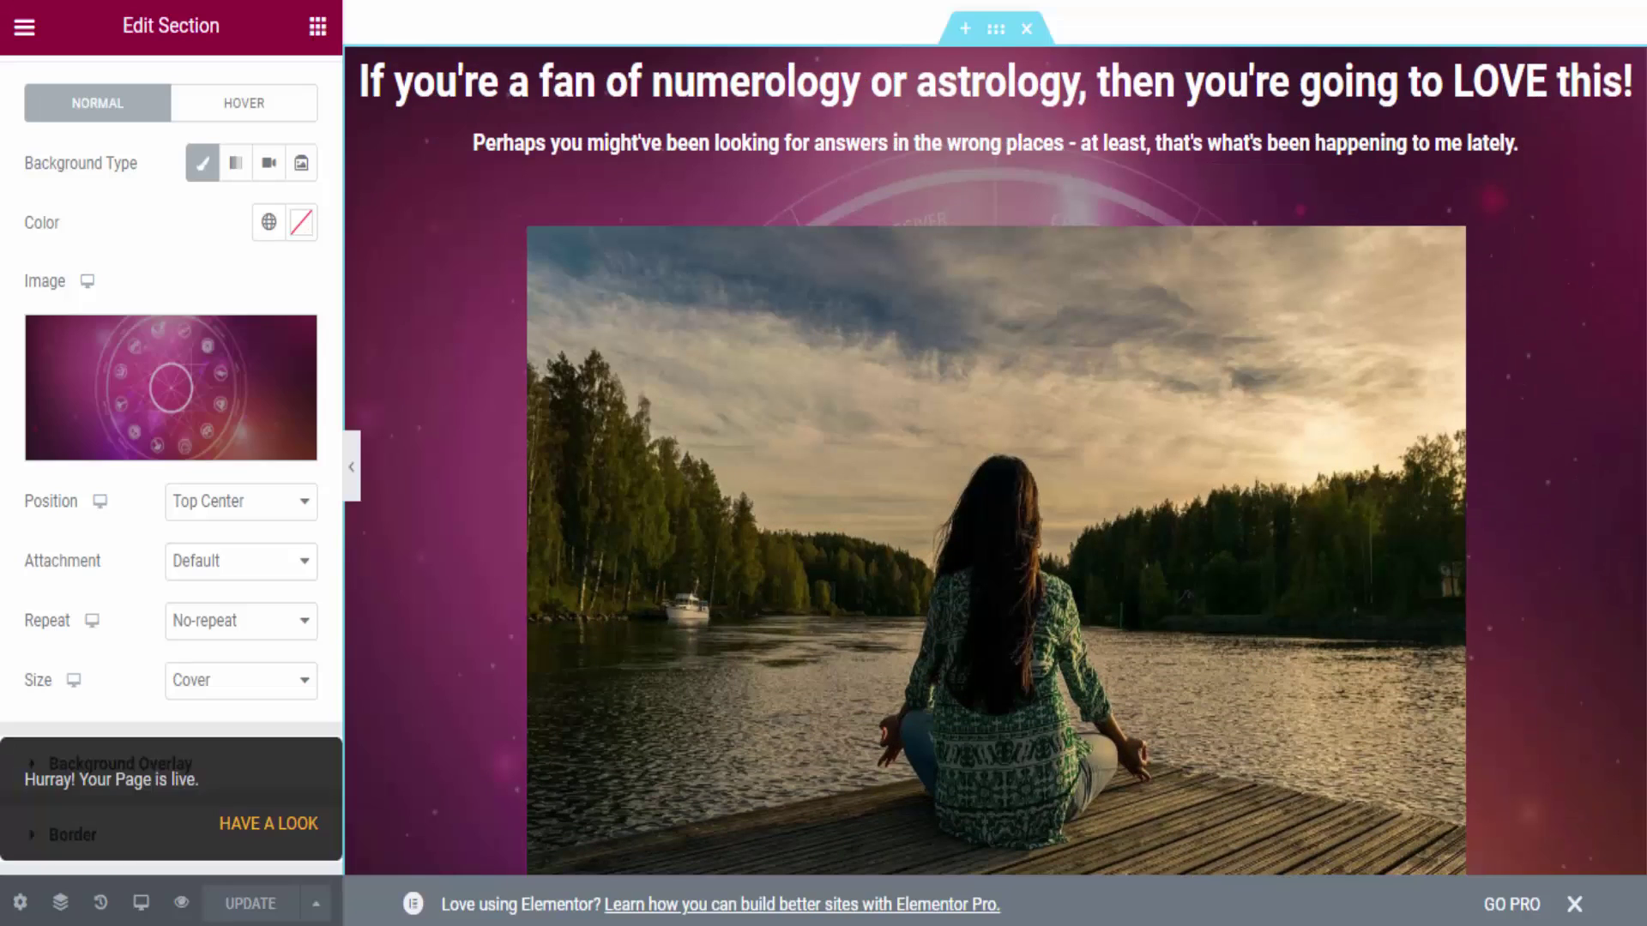
Select the spacer above the meditation photo and open its context menu.
left_click(925, 189)
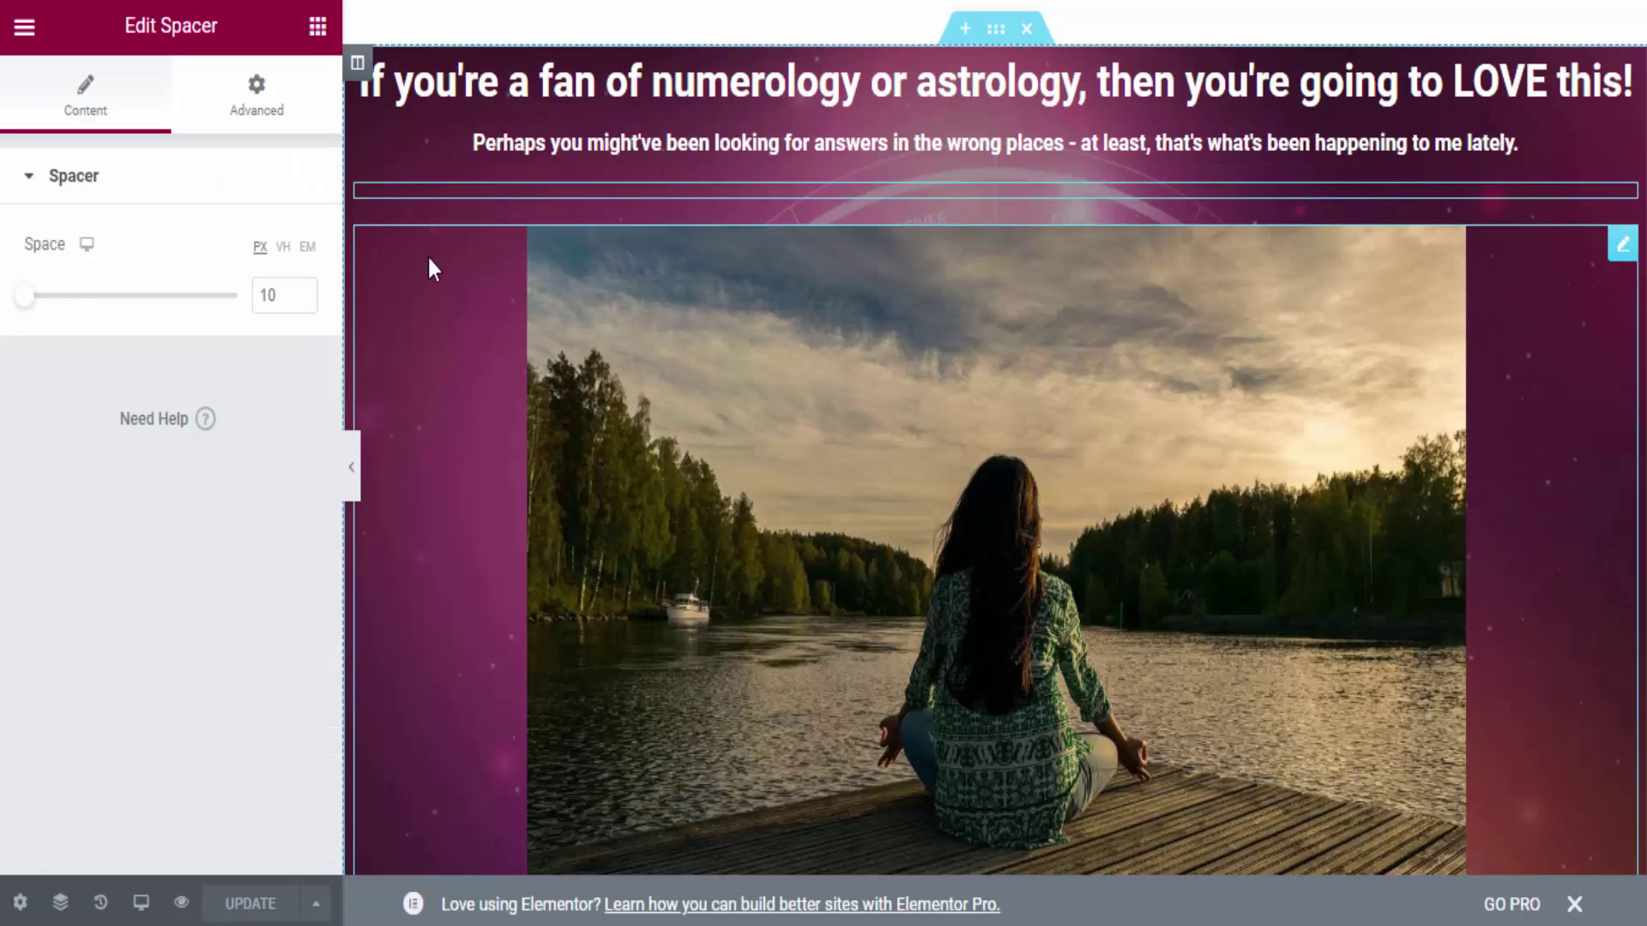
right_click(454, 190)
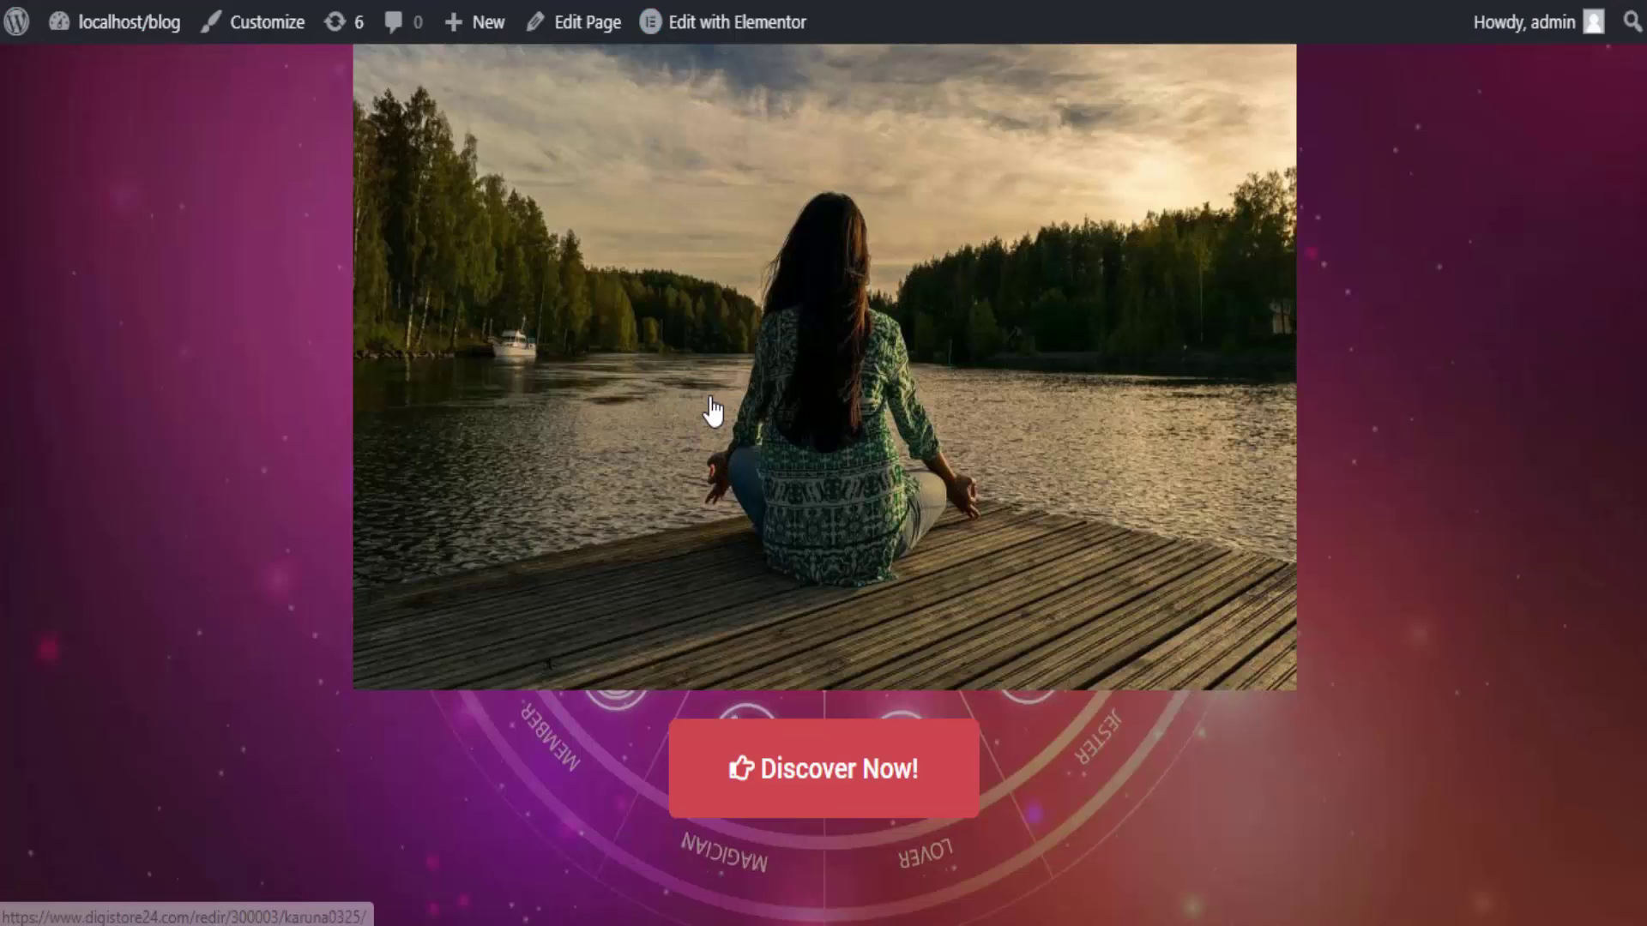
Test the links of the meditation photo and the "Discover Now!" button on the live page.
left_click(712, 410)
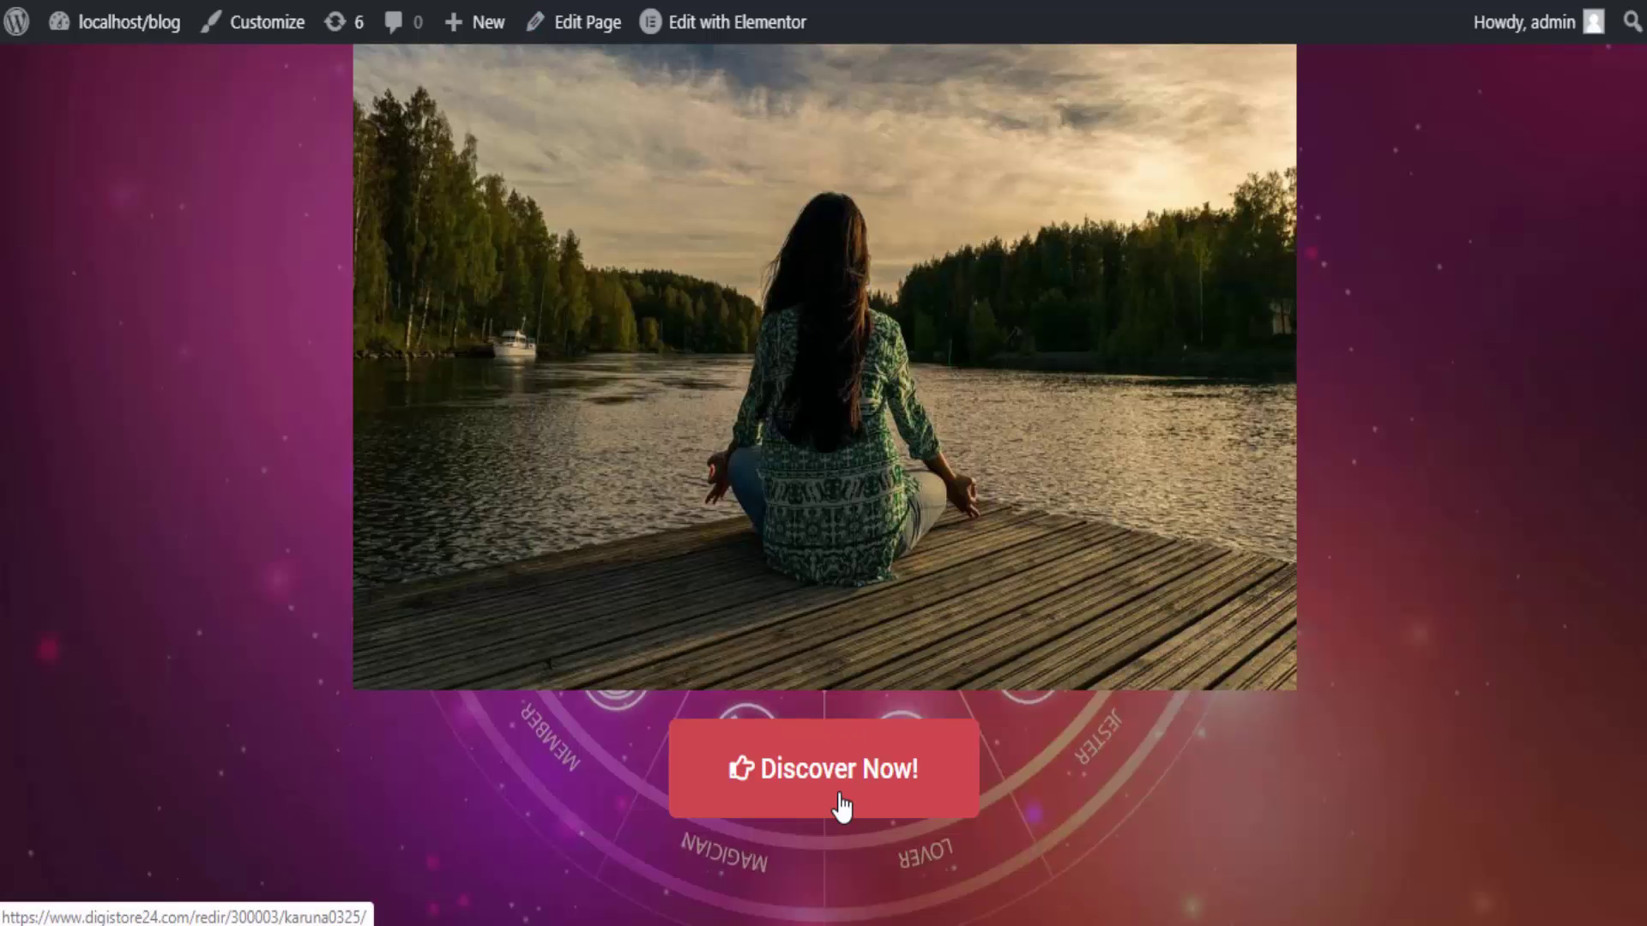
left_click(841, 799)
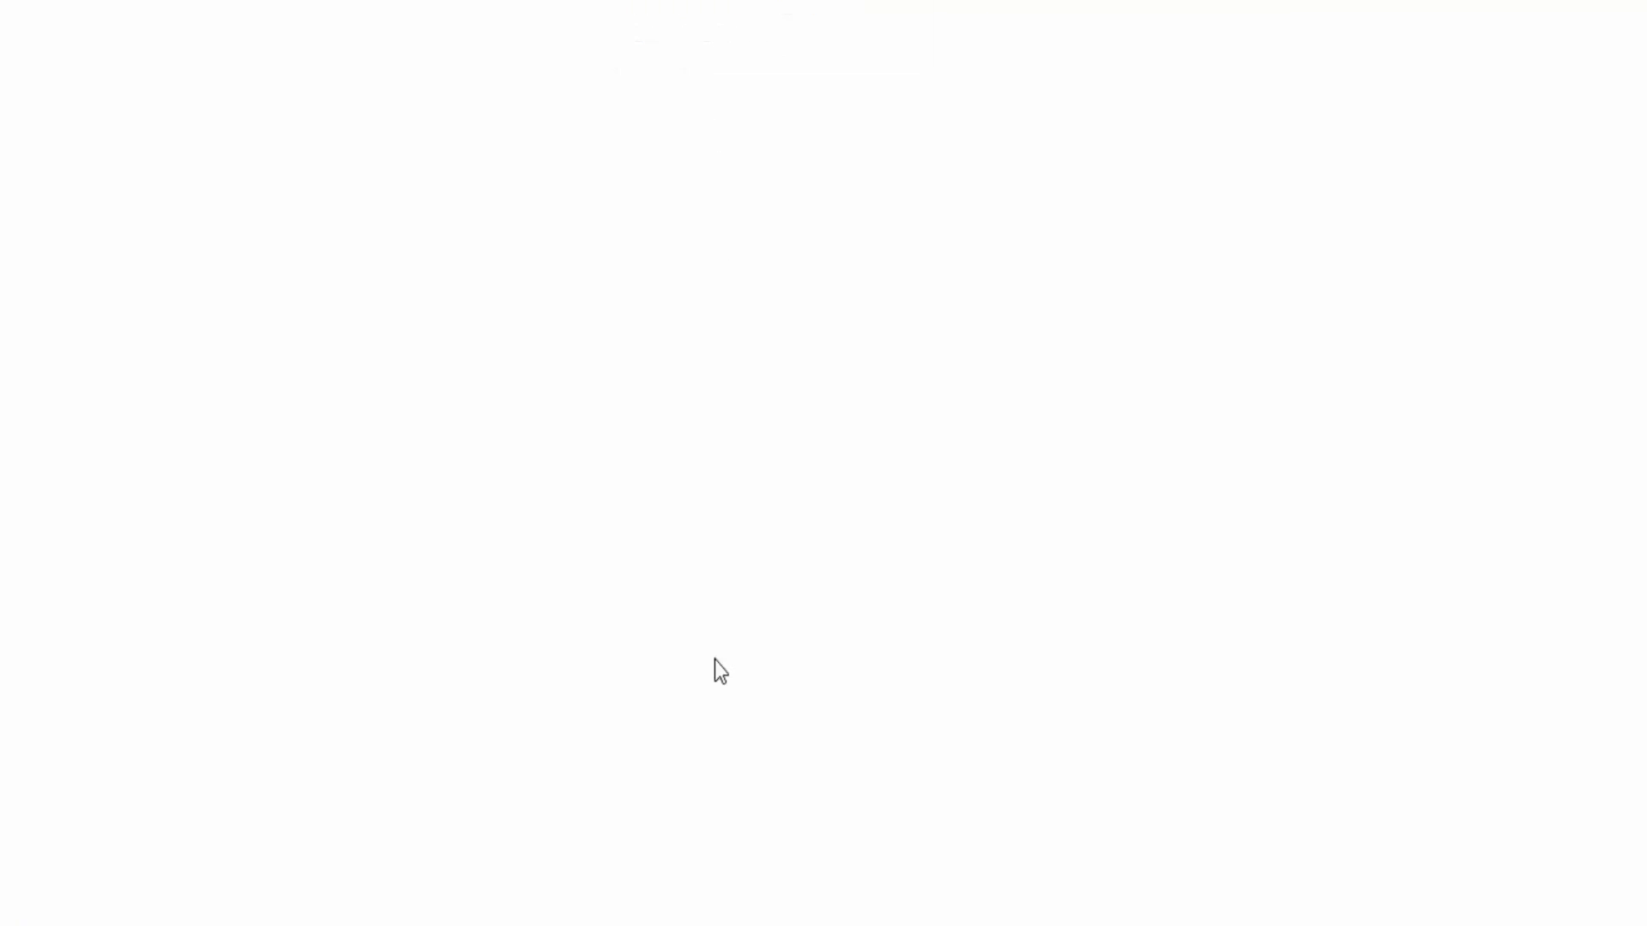
key("alt+Left")
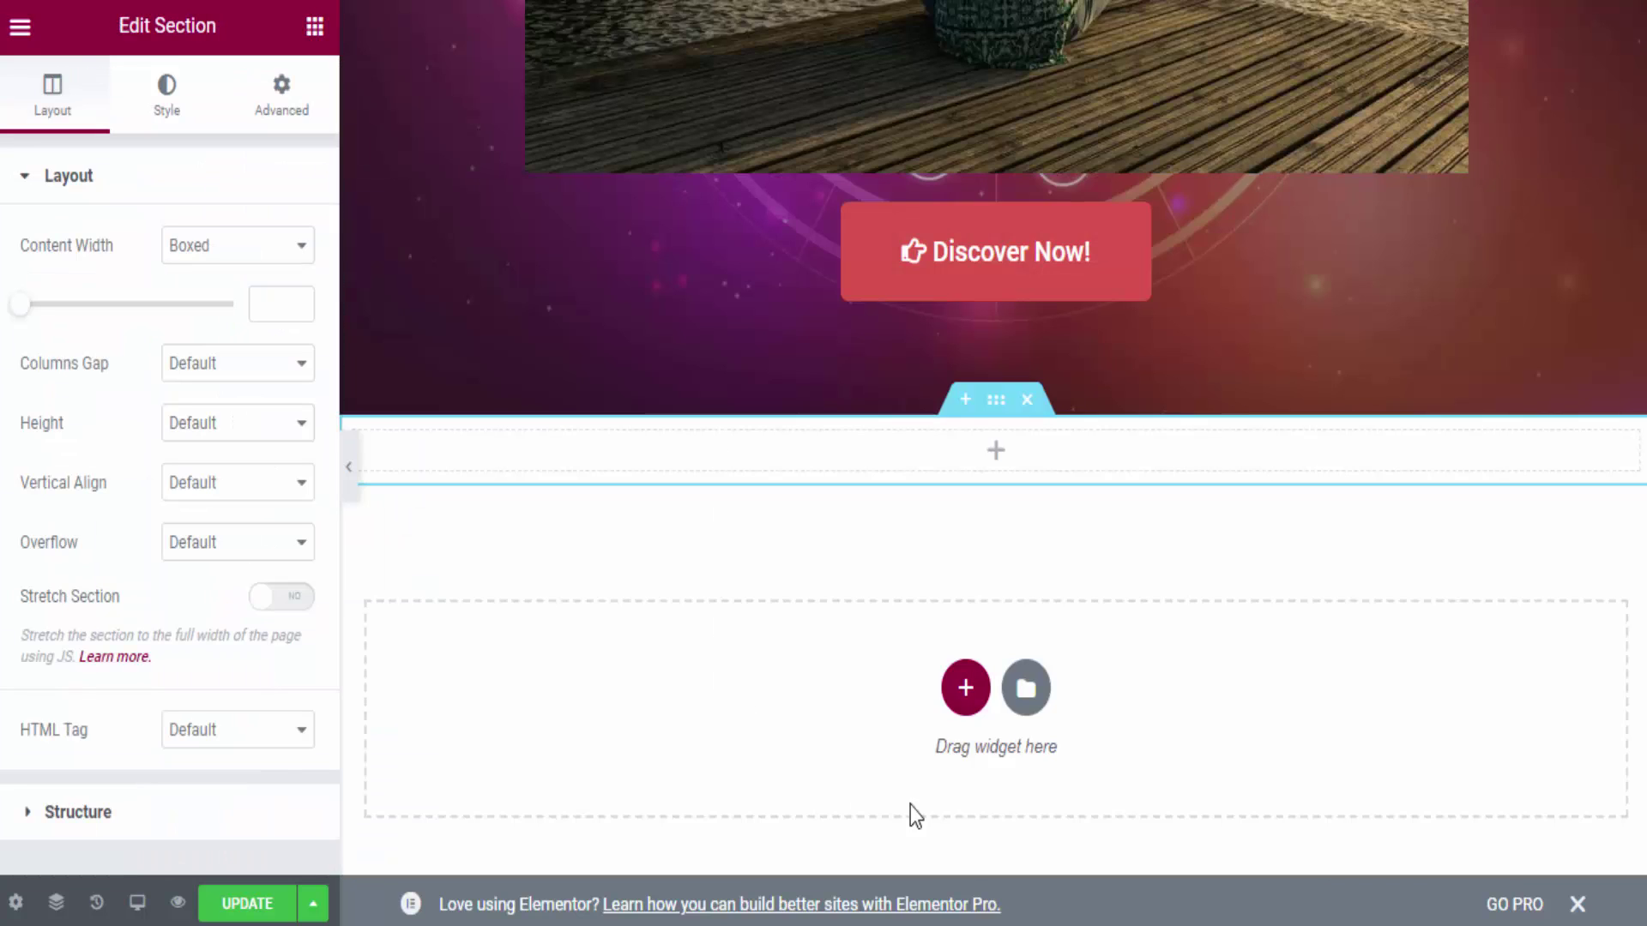
Add another single-column section at the end of the page and place a Text Editor widget in it.
left_click(961, 708)
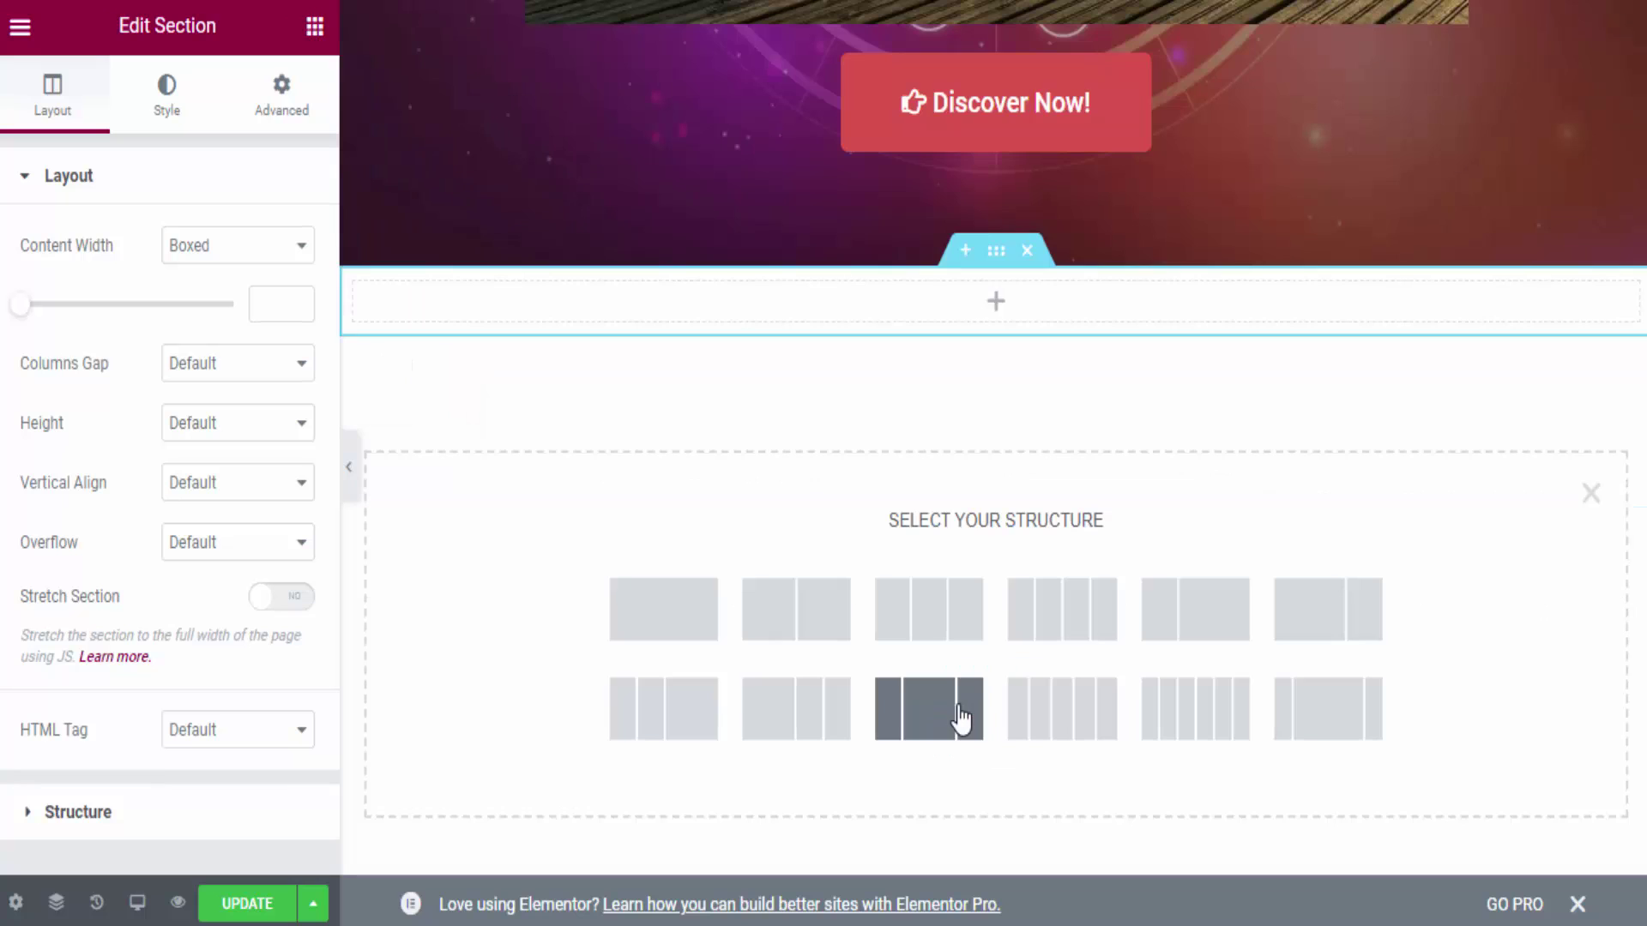
left_click(633, 629)
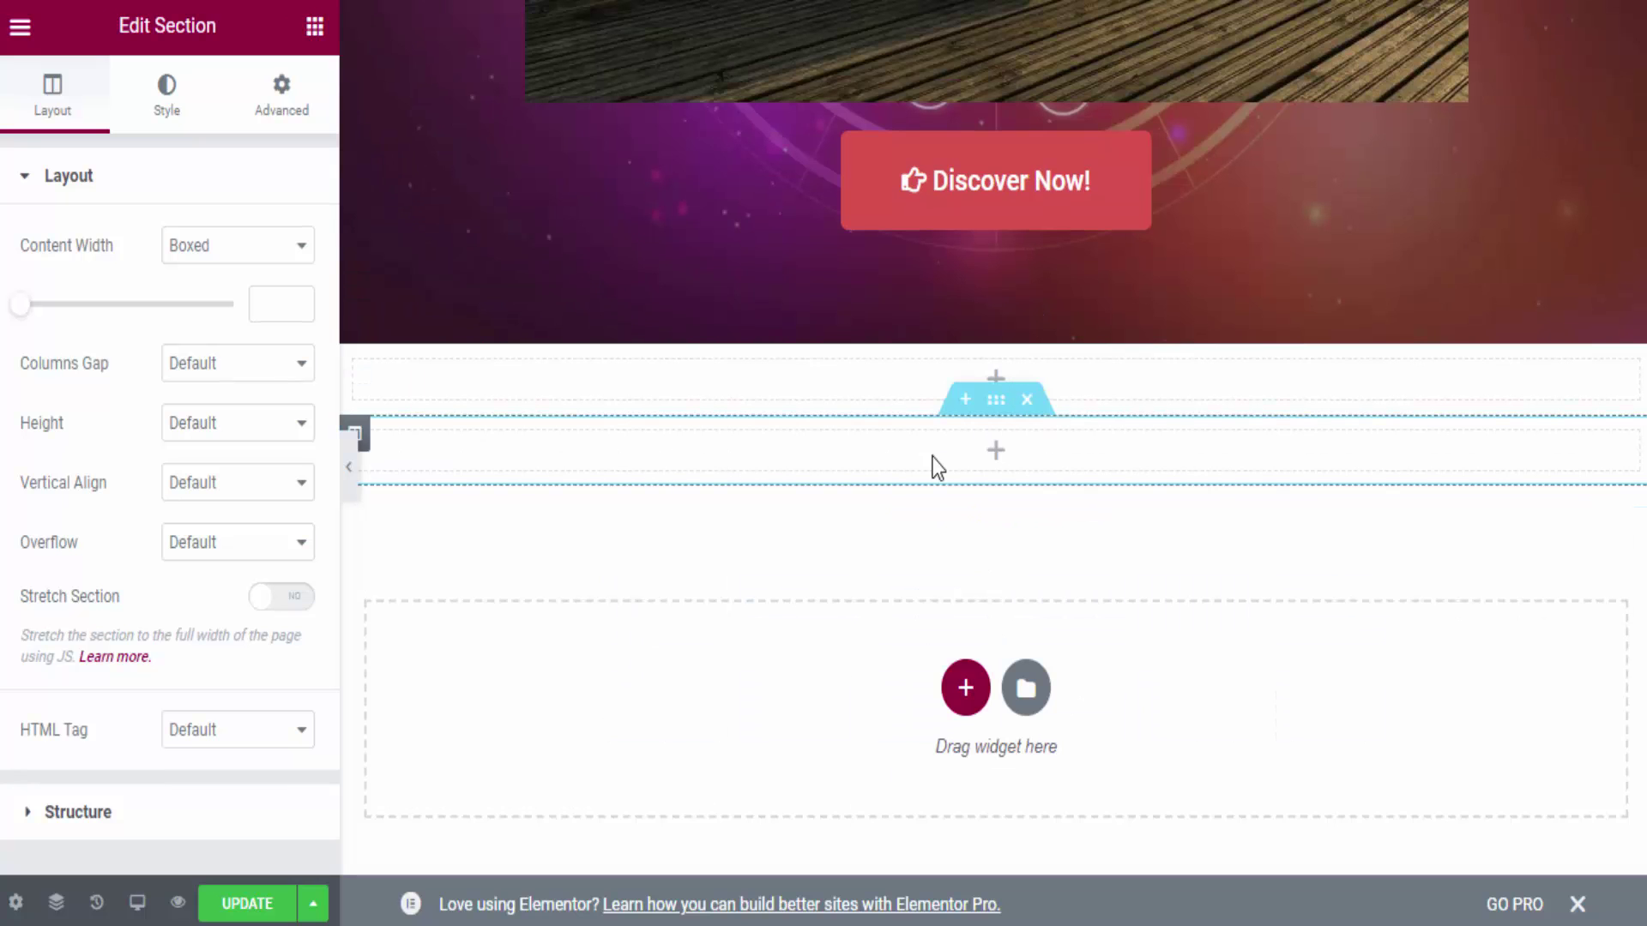
left_click(315, 35)
left_click_drag(245, 463, 969, 450)
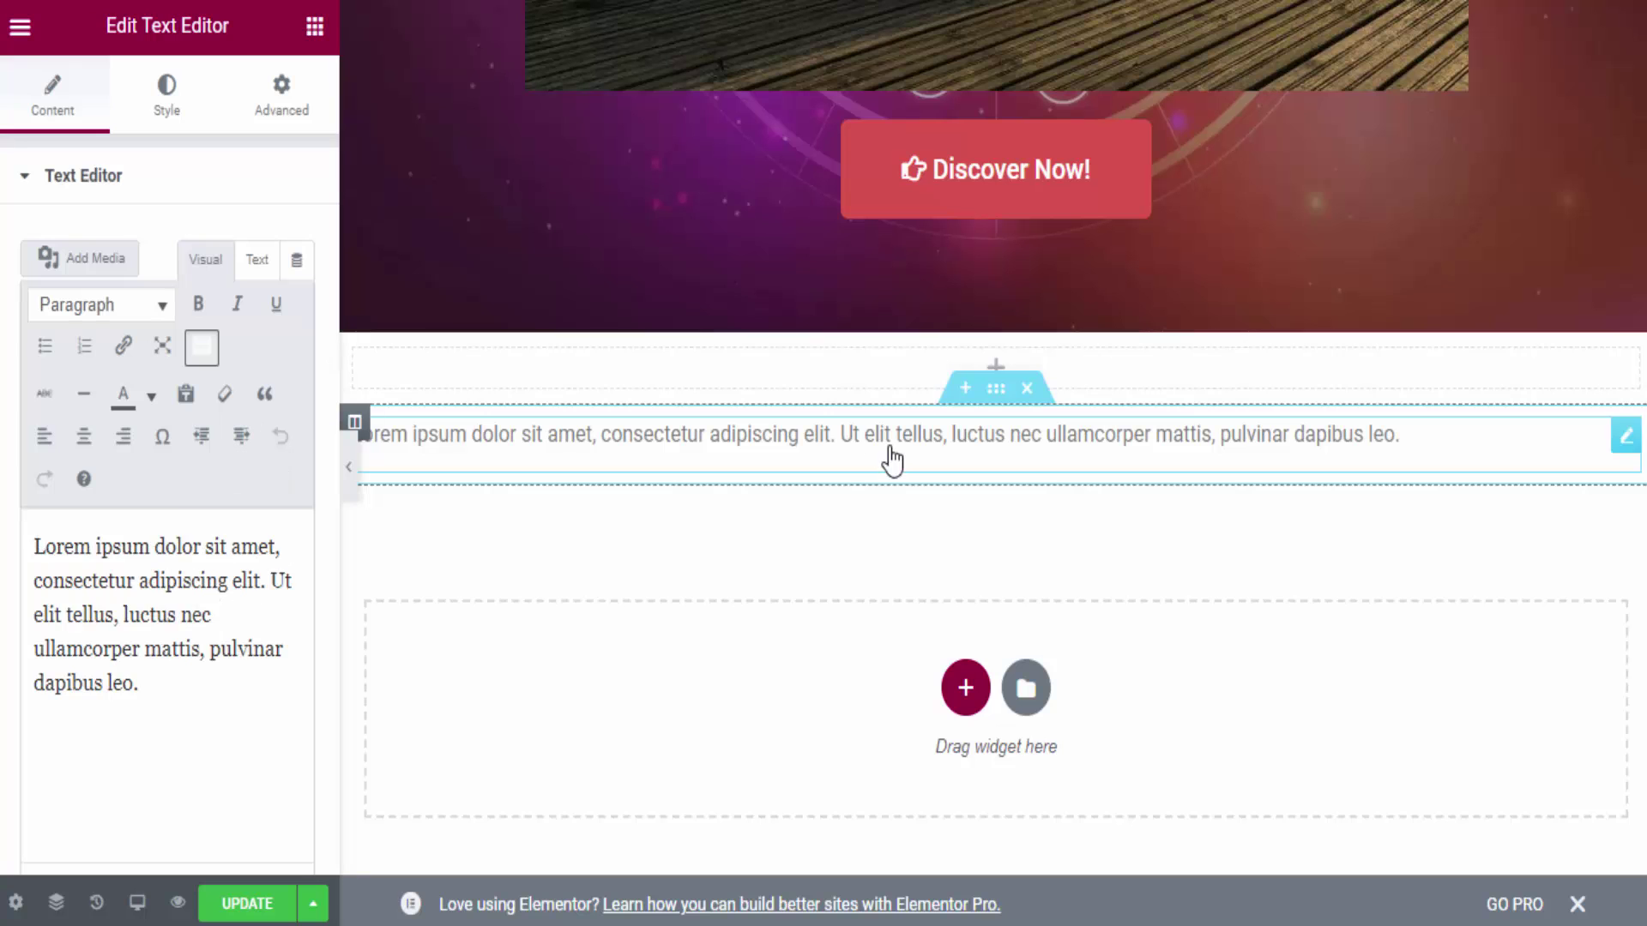
Replace the placeholder text with a copyright symbol from the special characters followed by "GetYourArchetype.com".
left_click(272, 717)
key("ctrl+a")
key("BackSpace")
left_click(162, 437)
left_click(859, 670)
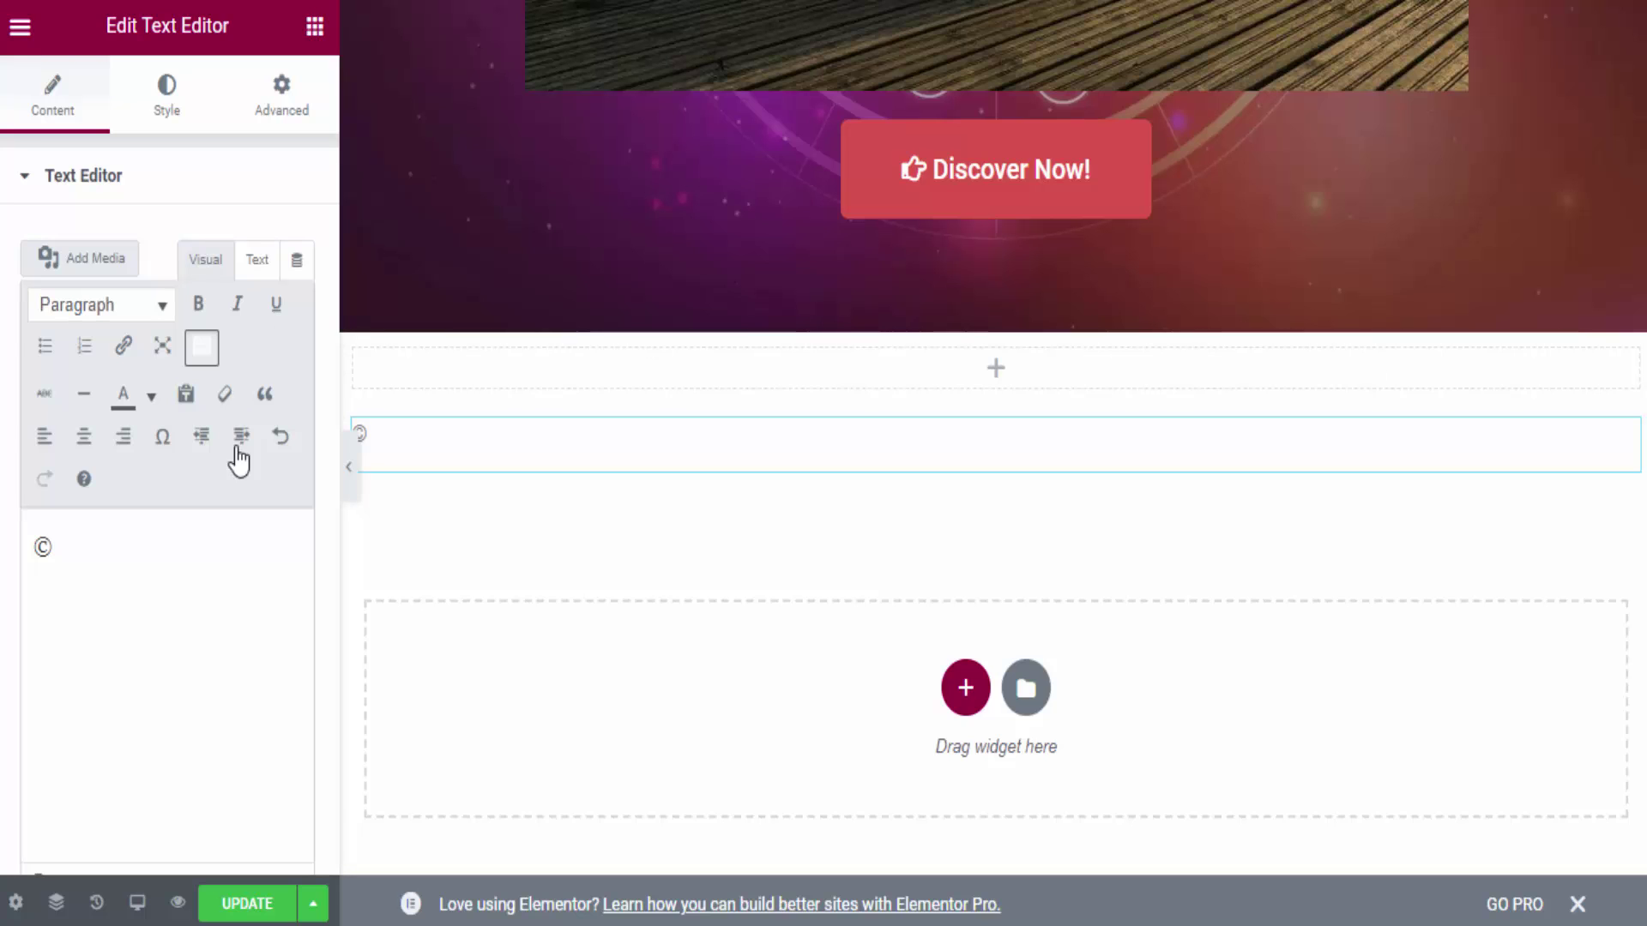
type("GetYourArchetype.com")
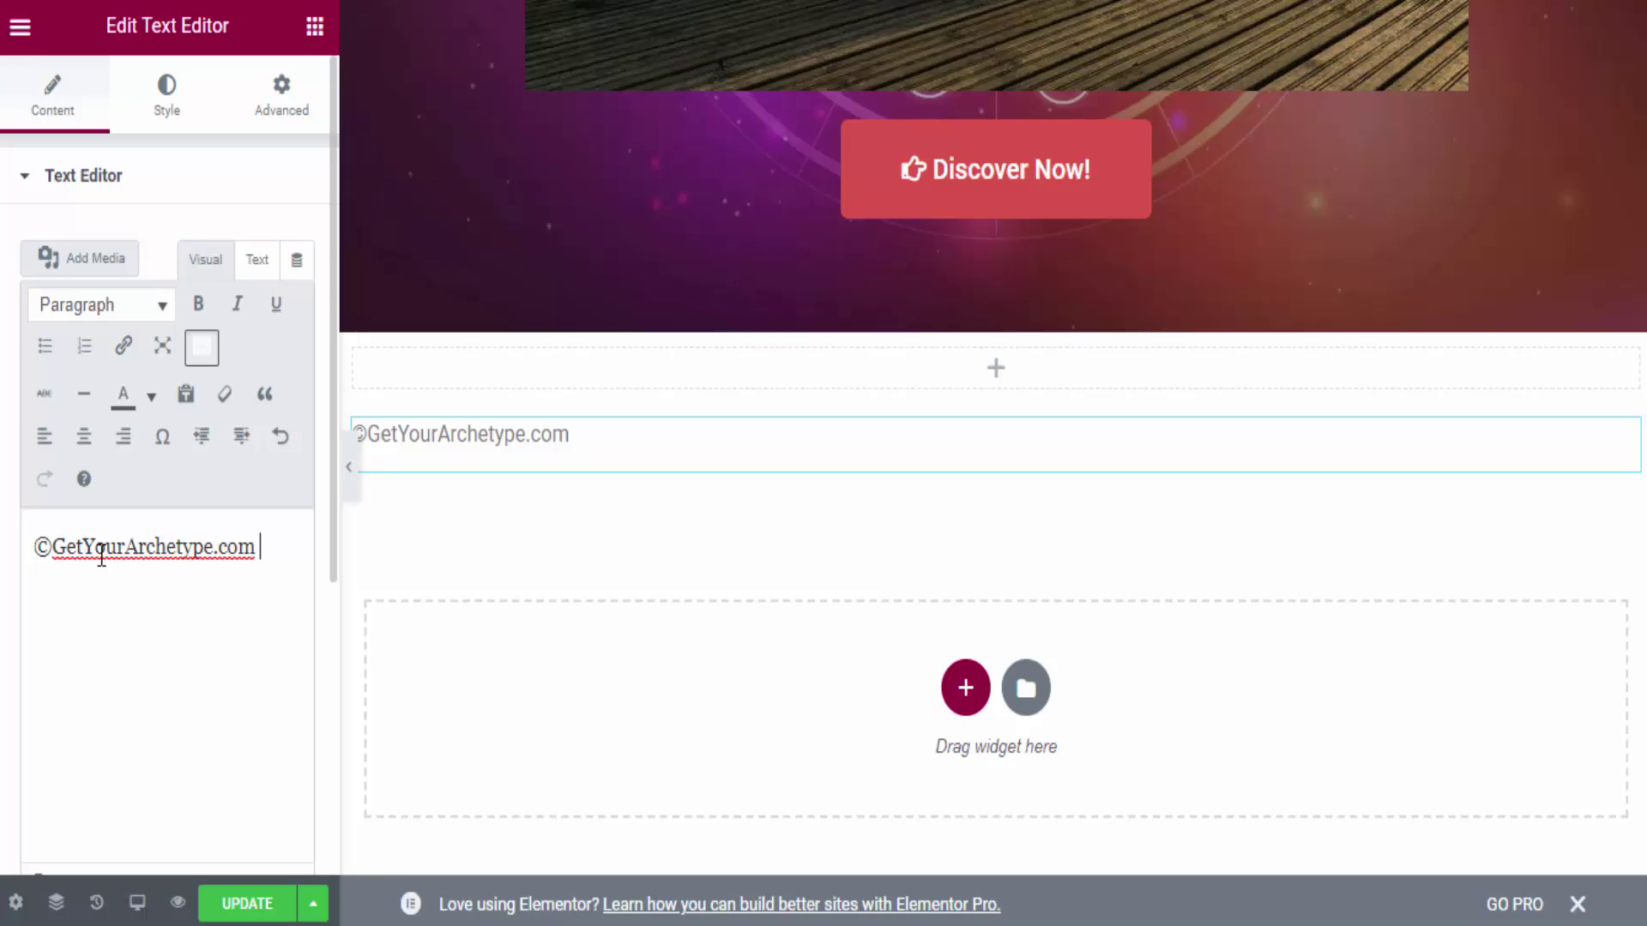
Append "| All Rights Reserved." to the copyright footer text, start a new line below it, and update the landing page.
type("\\")
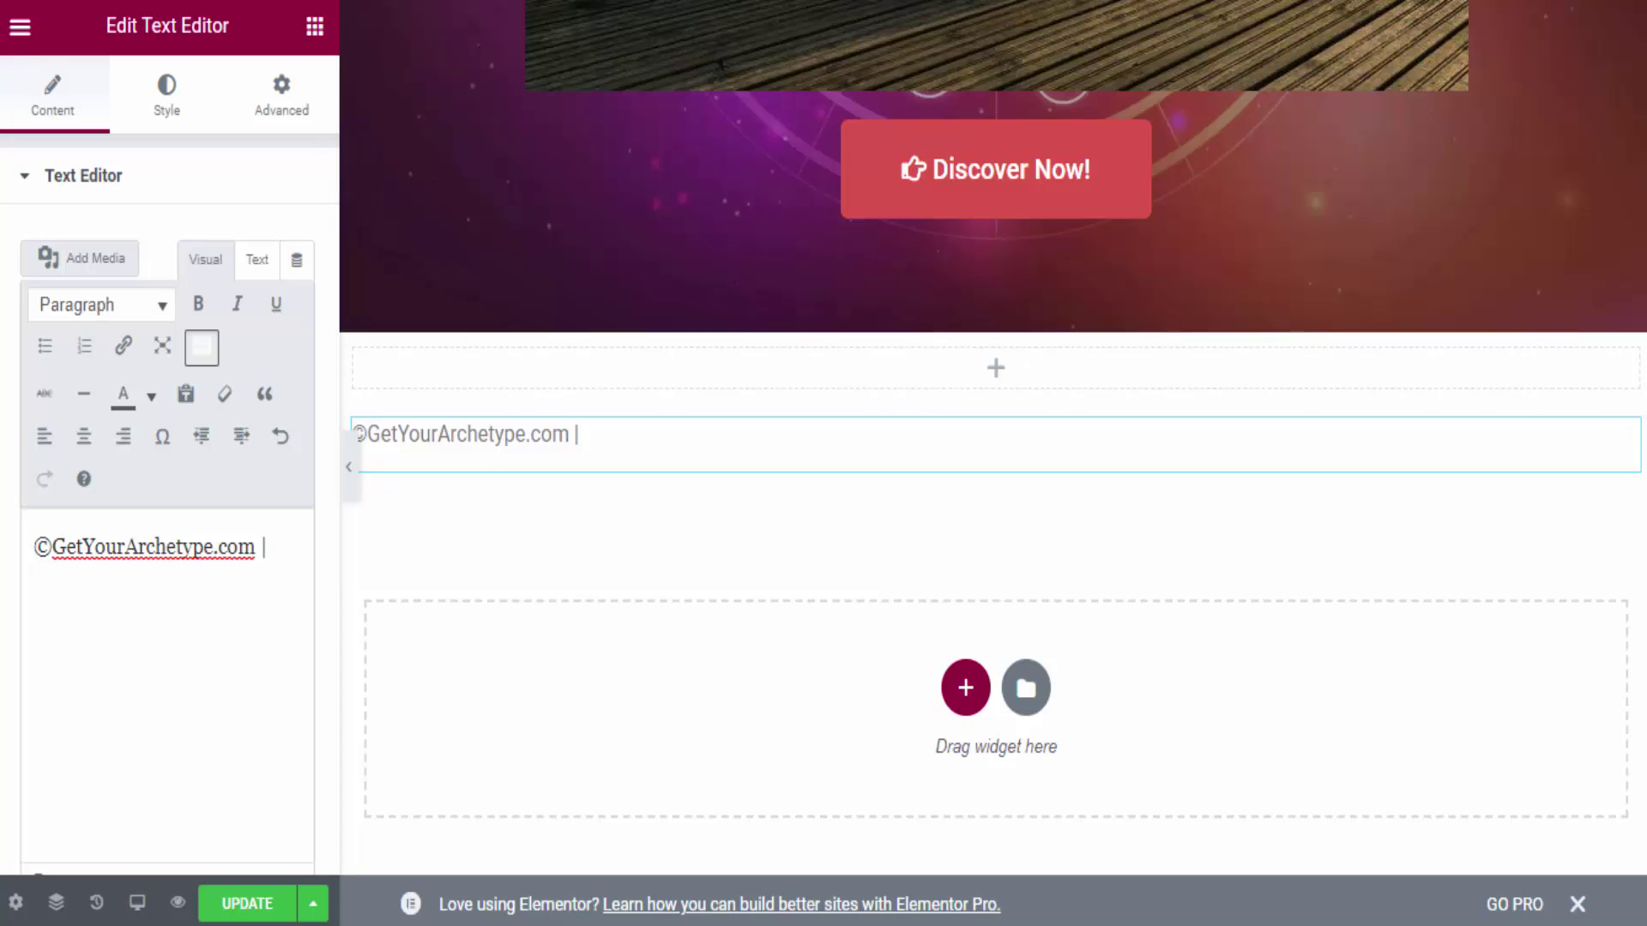
left_click(290, 580)
type("All Rights Reserved.")
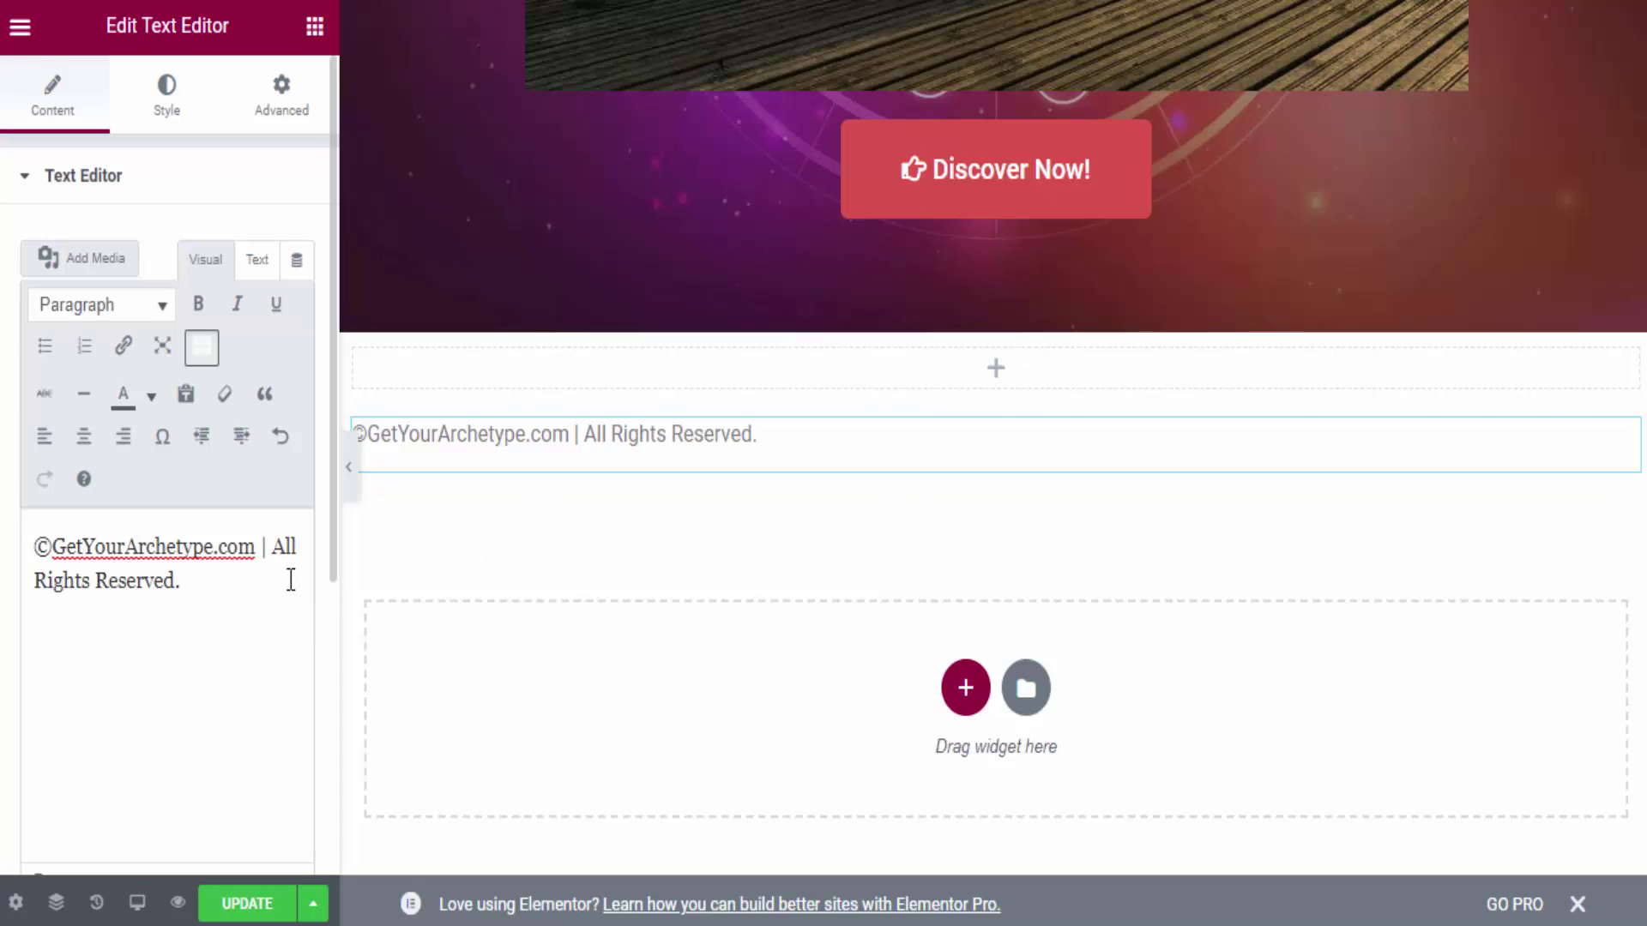
key("Return")
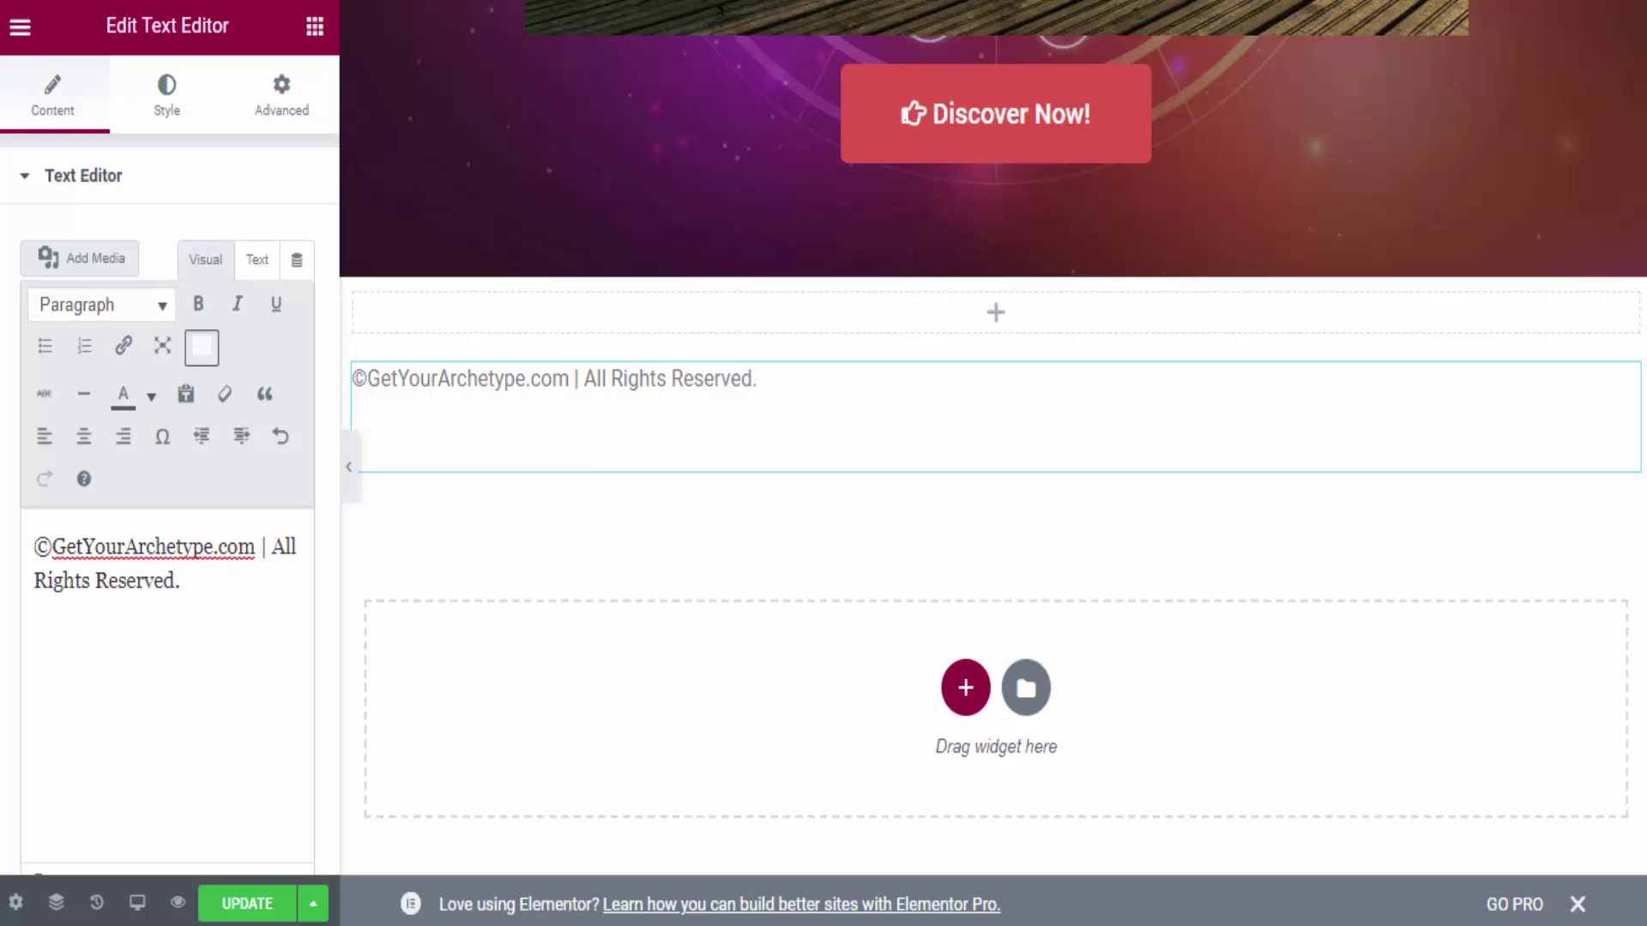
left_click(247, 903)
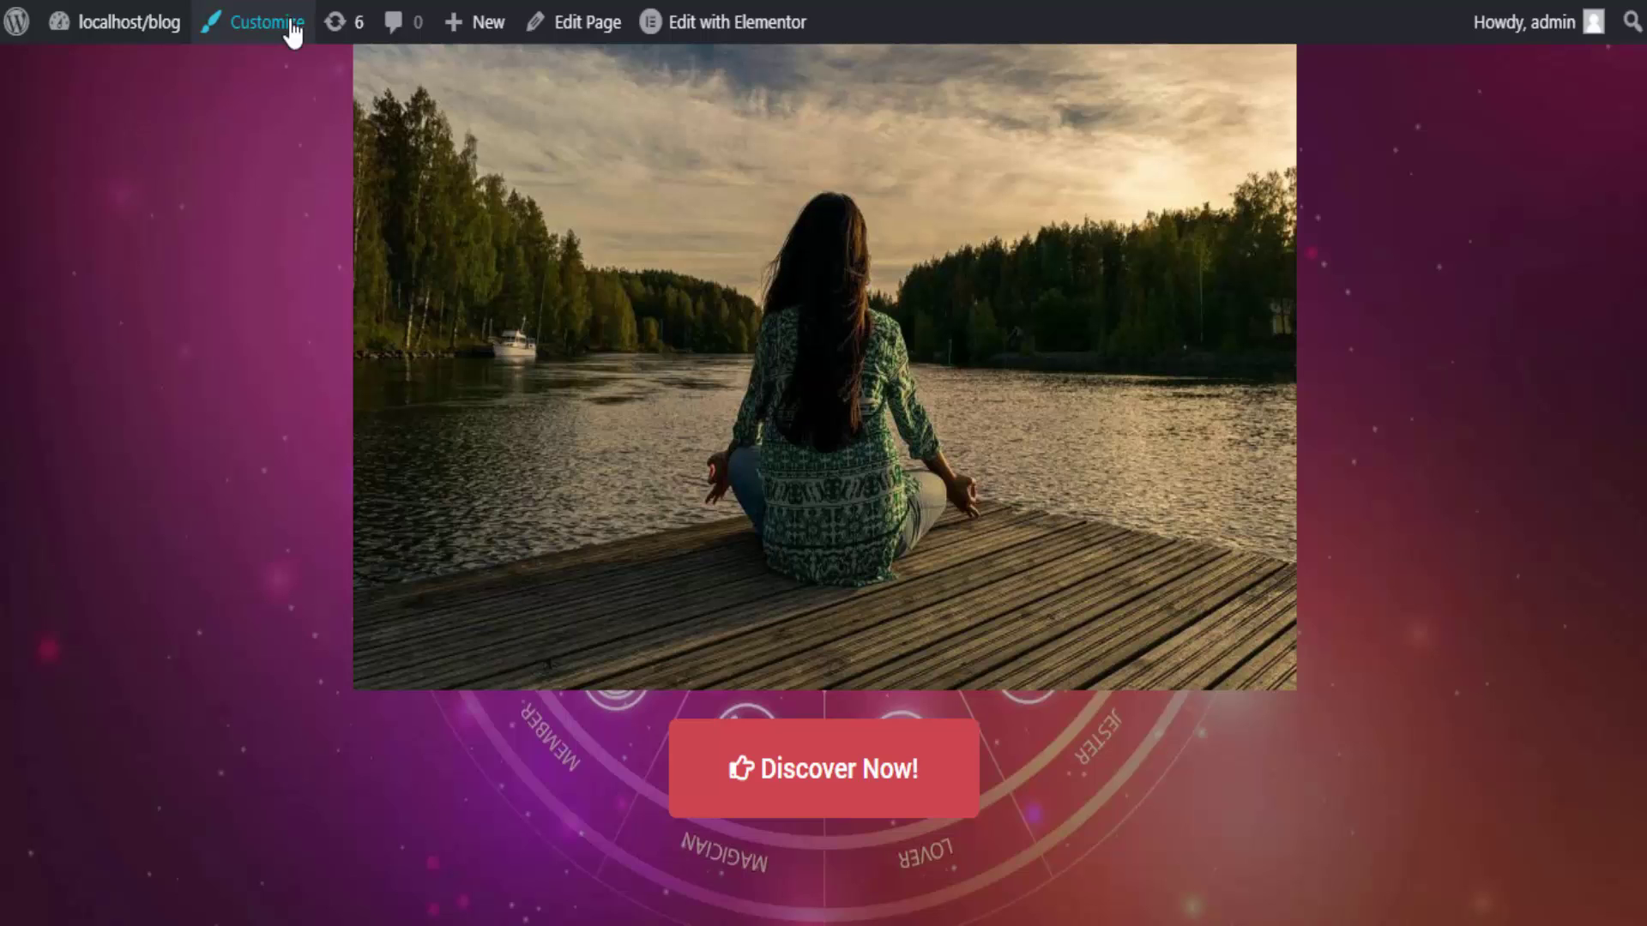
Go to the WordPress dashboard and open the list of all pages.
mouse_move(120, 34)
left_click(90, 83)
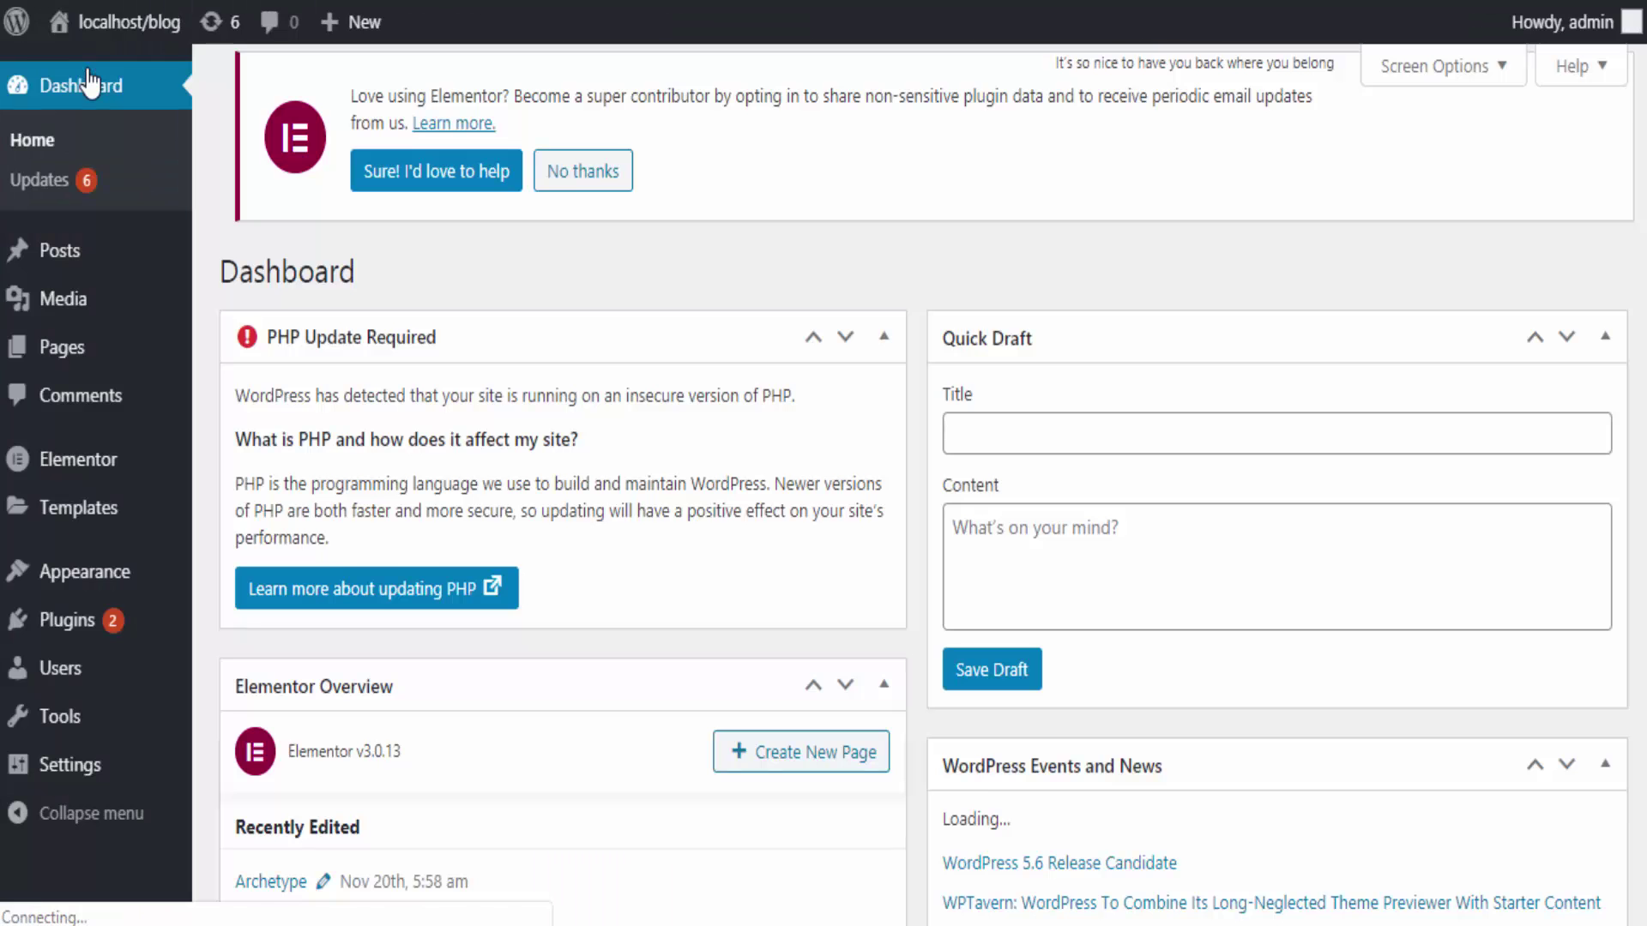
mouse_move(59, 360)
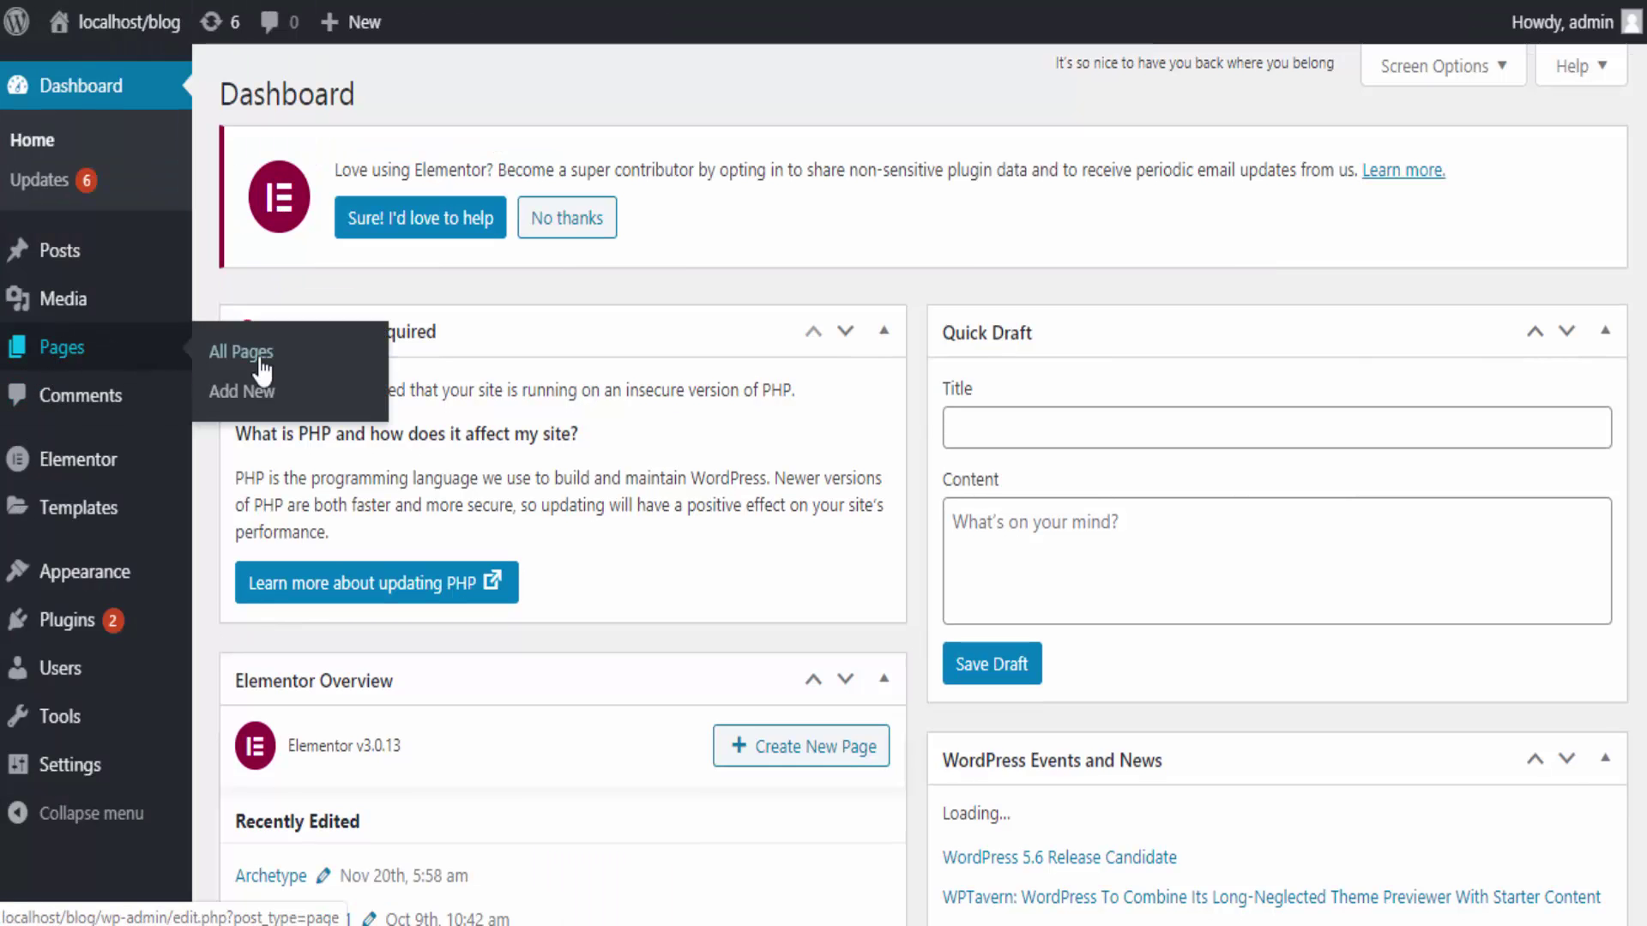
left_click(249, 354)
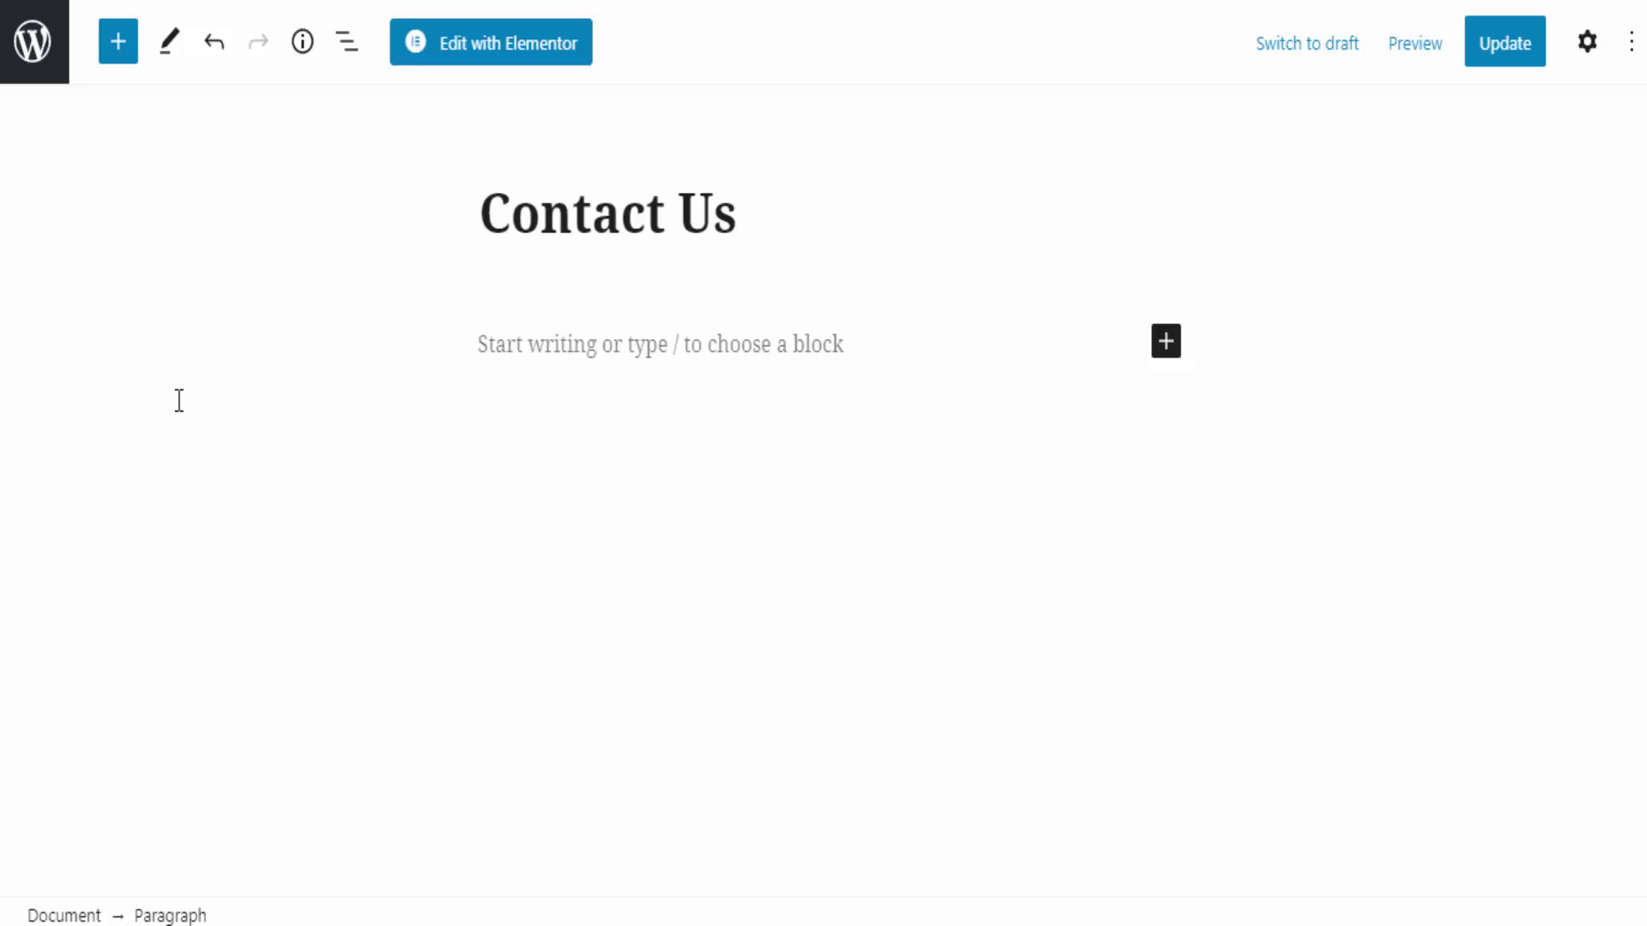
Paste the contact message with the support e-mail address into the body of the "Contact Us" page and update the page.
left_click(607, 338)
key("ctrl+v")
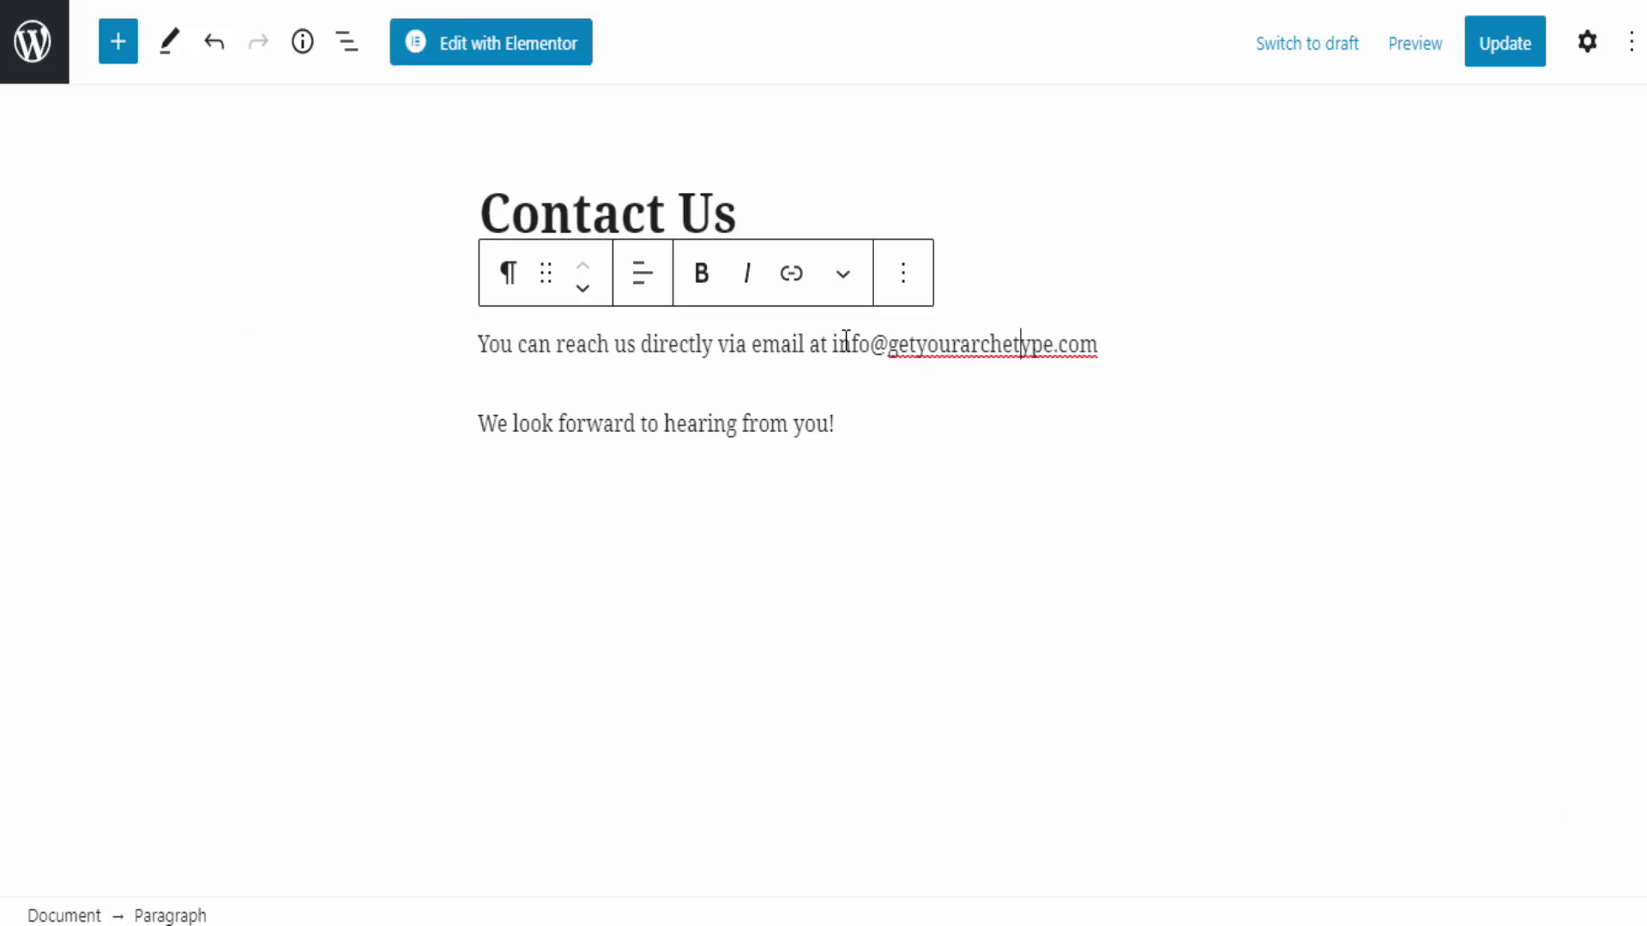
mouse_move(855, 386)
left_click_drag(828, 343, 1095, 353)
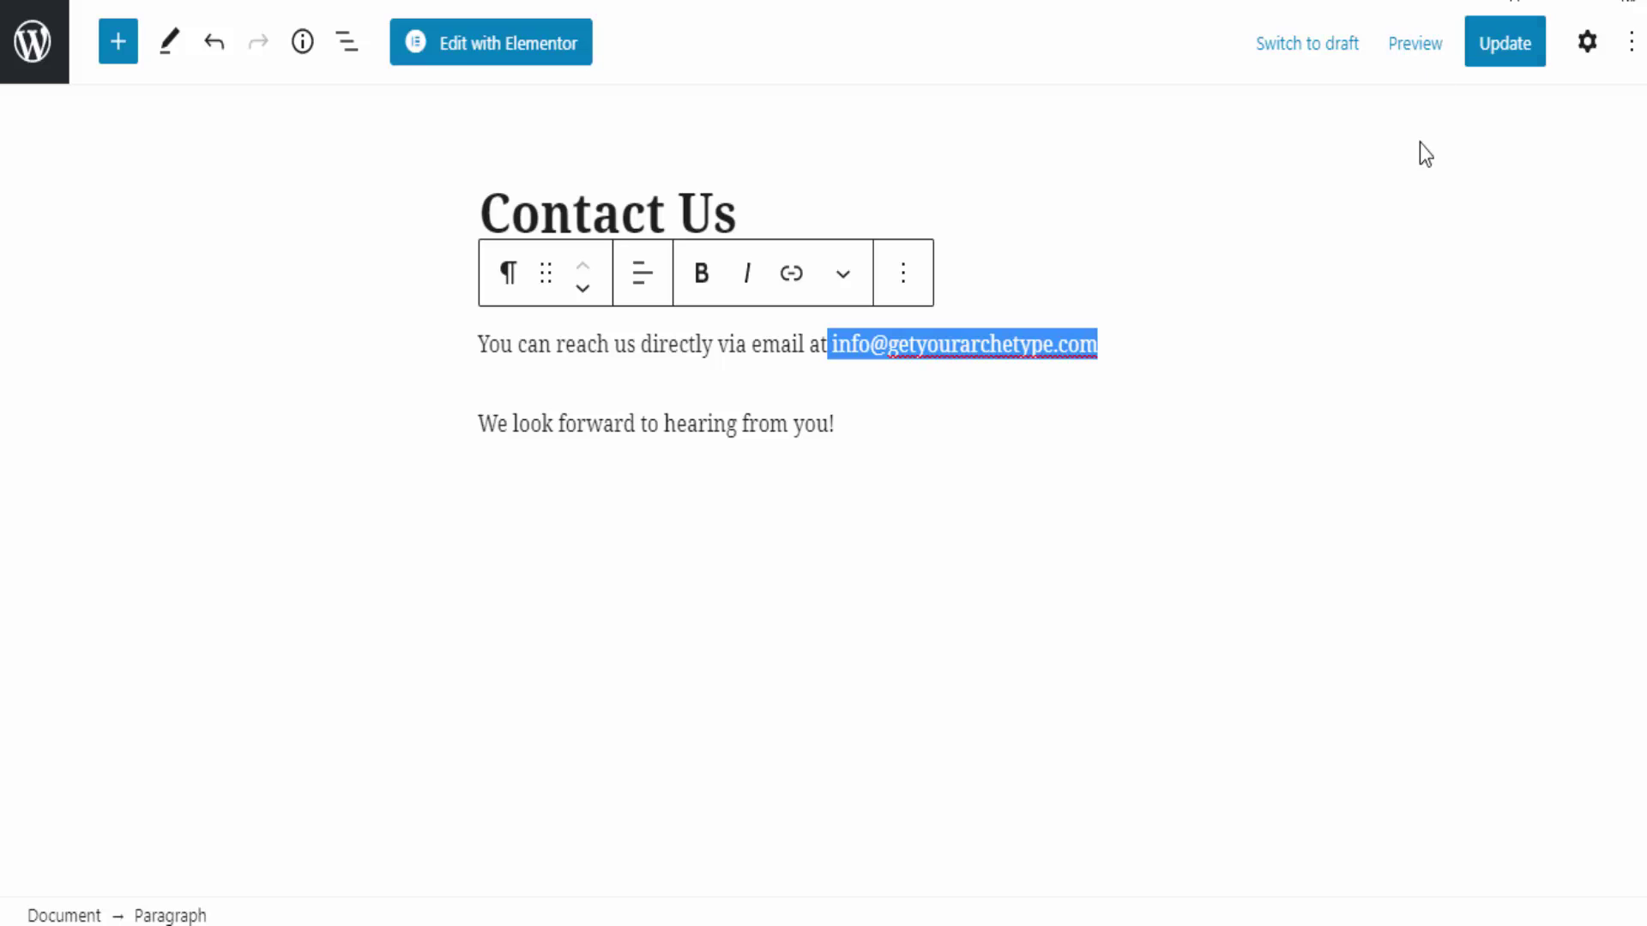
left_click(1518, 47)
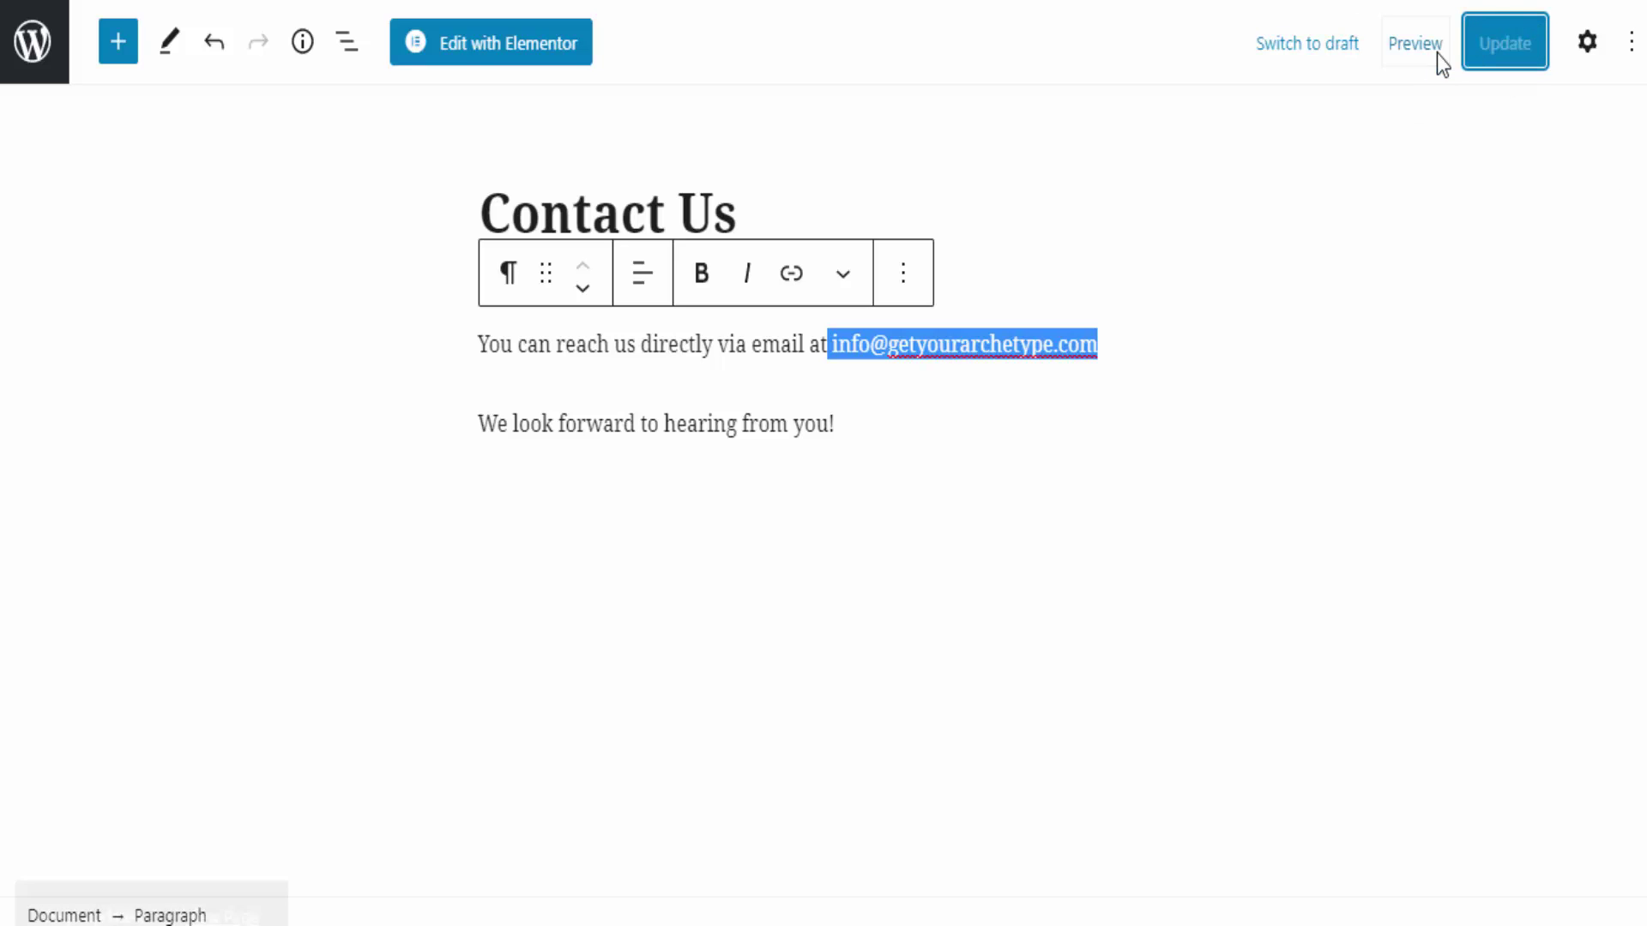
Show the document settings of the "Contact Us" page and copy its permalink address.
left_click(1587, 43)
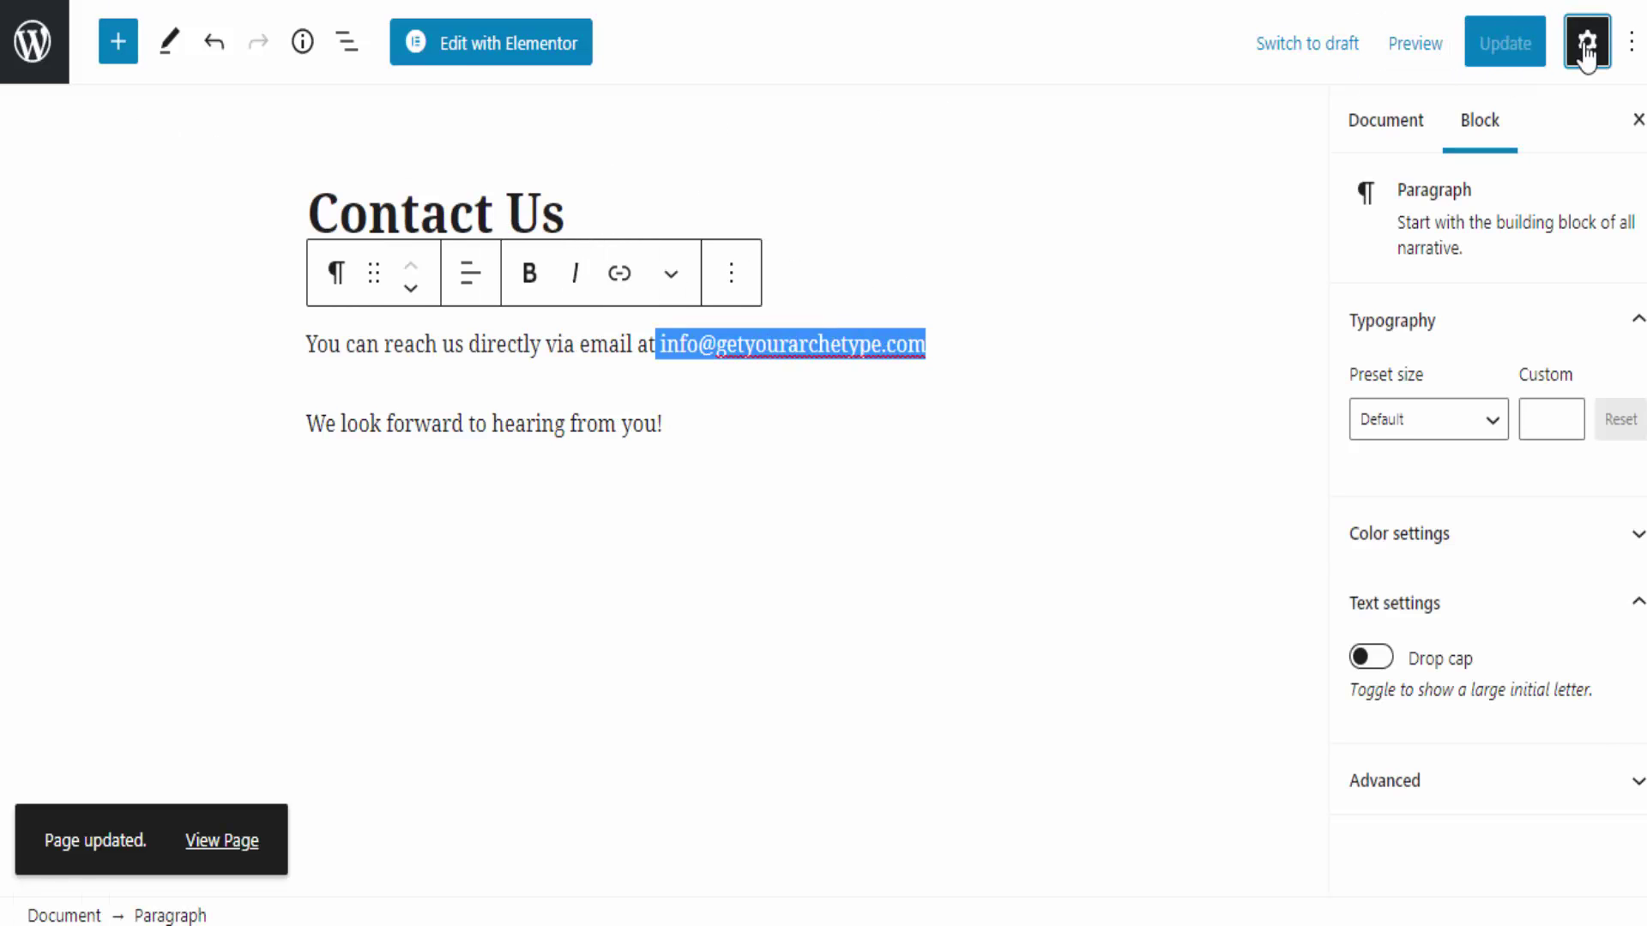
left_click(1439, 126)
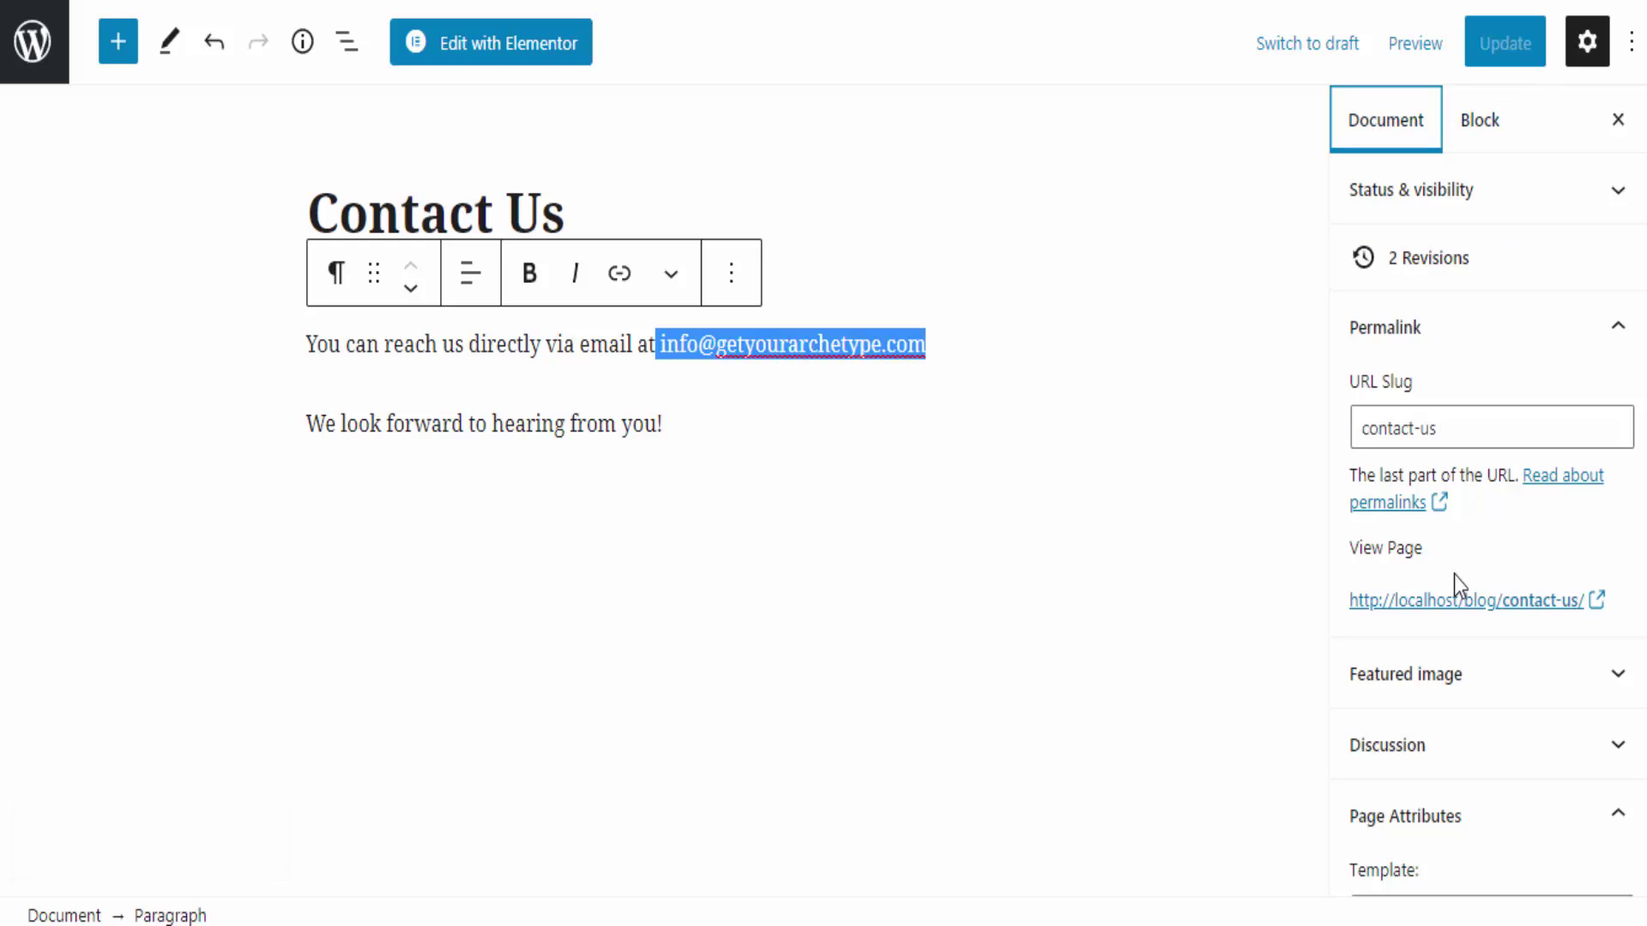
right_click(1456, 600)
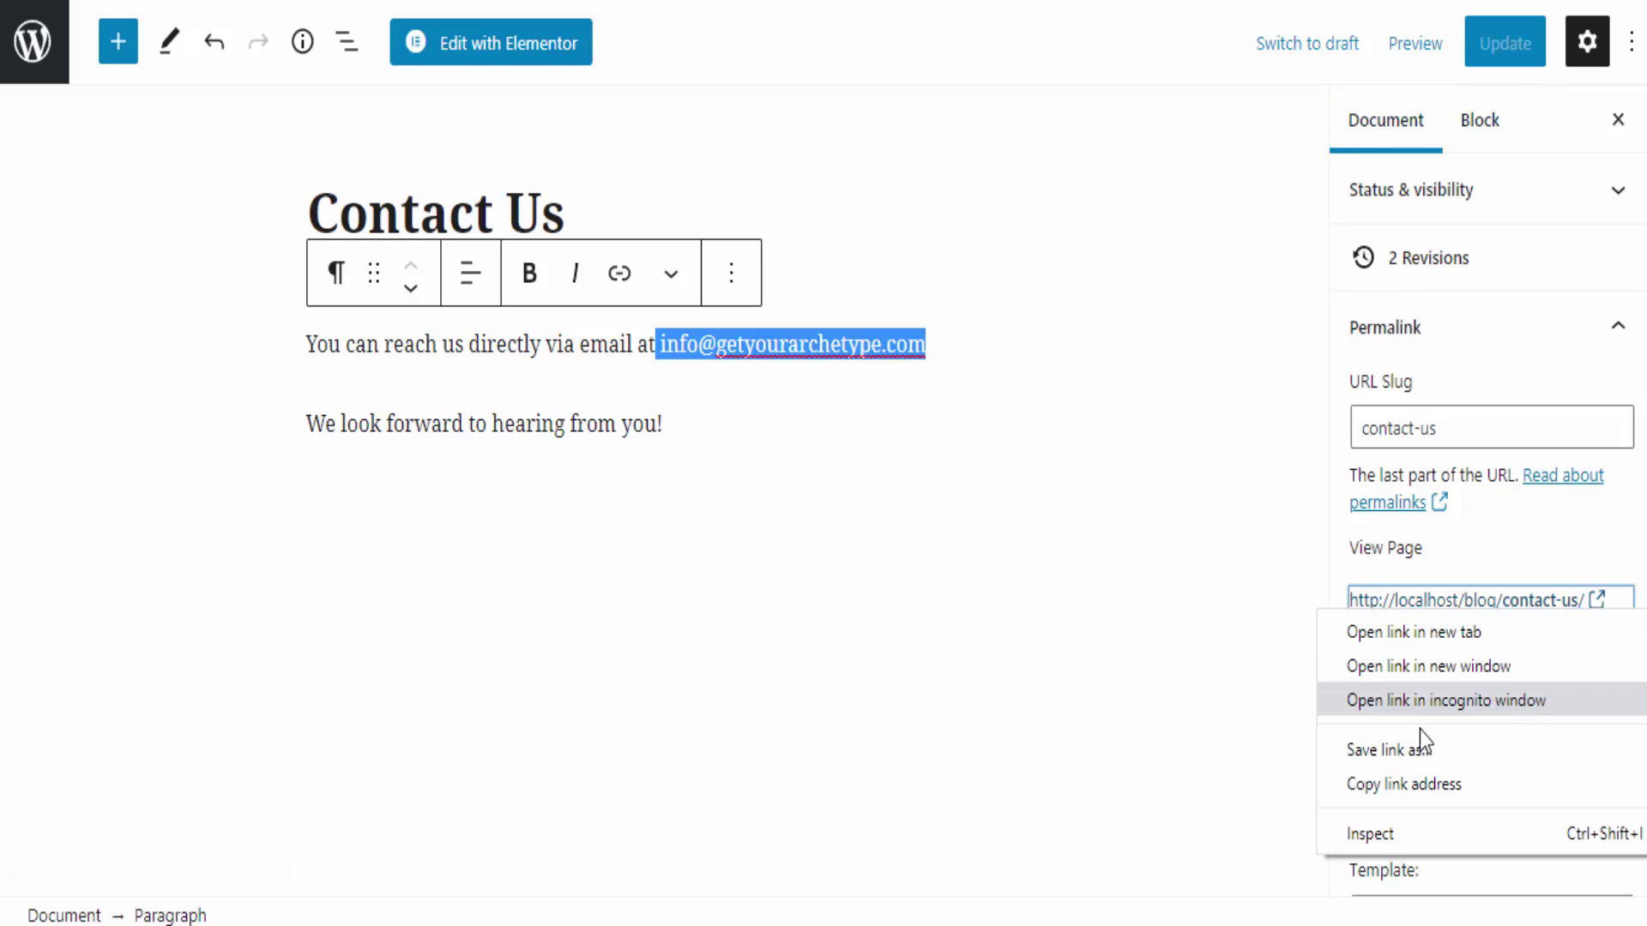
left_click(1411, 796)
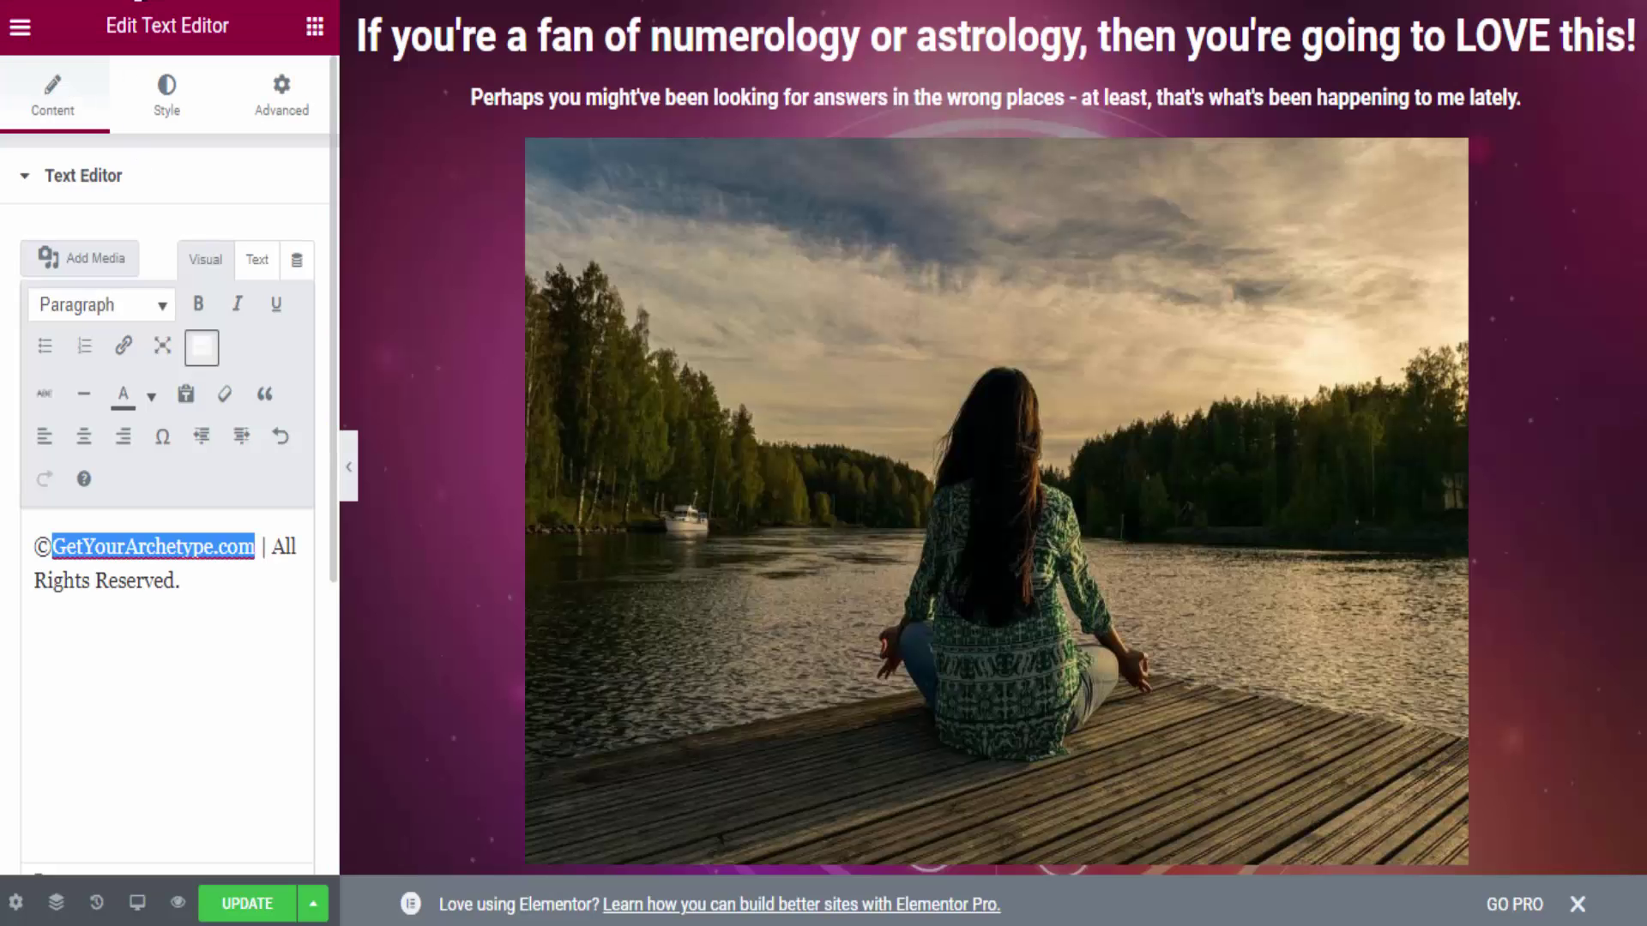
Add the text "Contact Us" on a new line below the copyright text in the landing page footer.
left_click(205, 586)
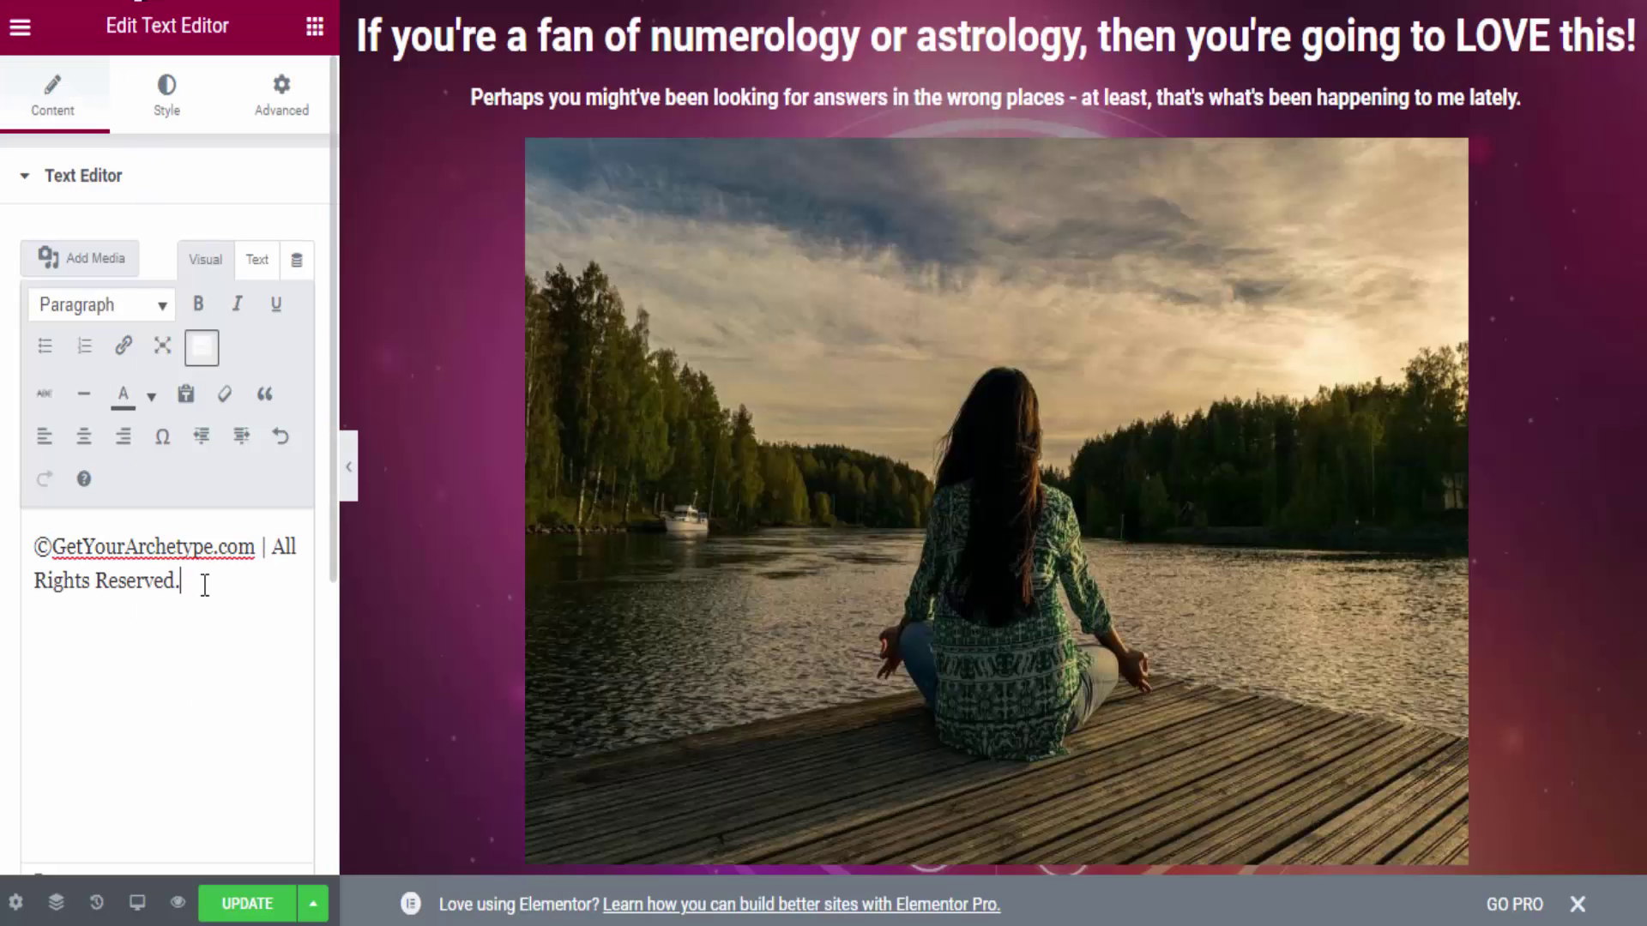
key("Return")
scroll(858, 579, "down", 10)
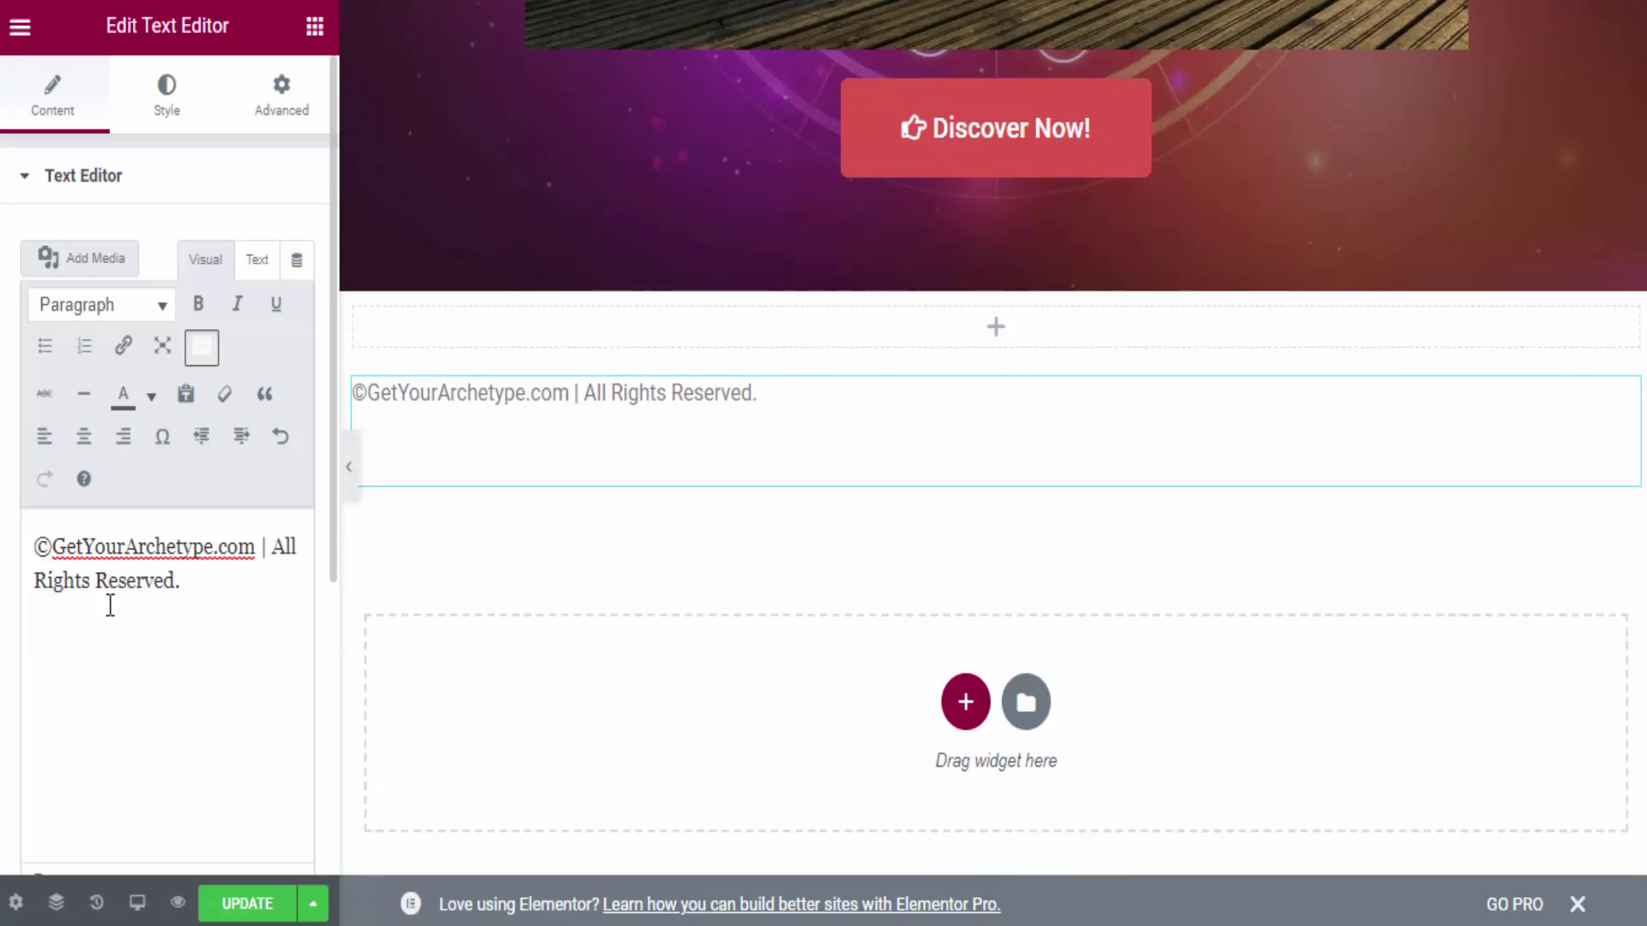
type("Contact Us")
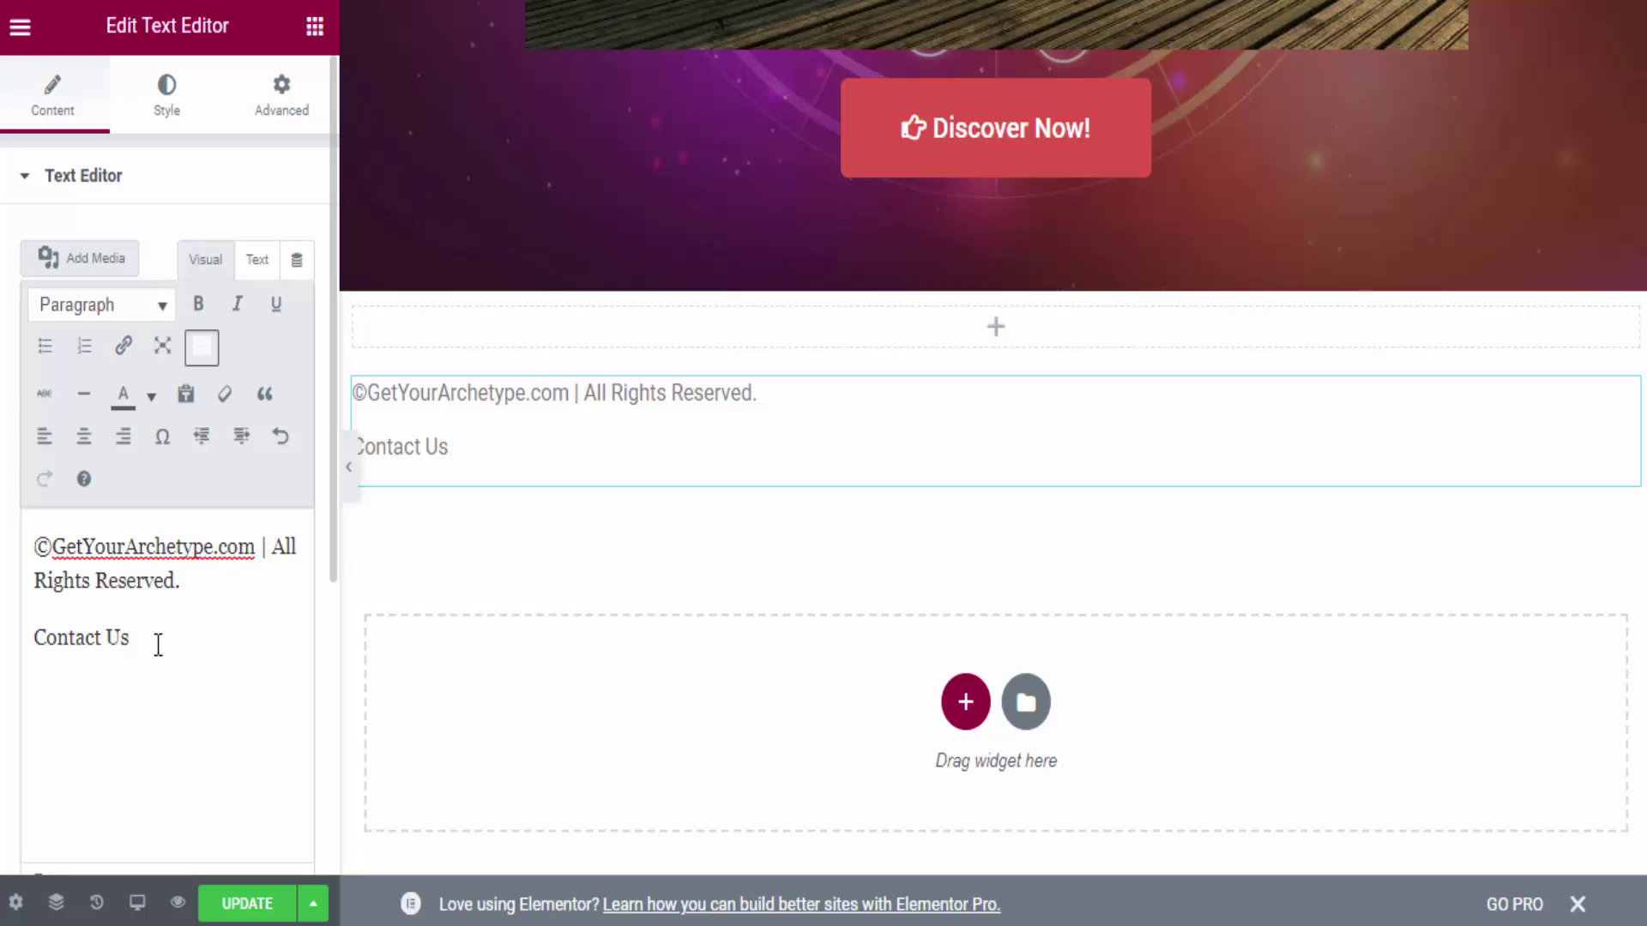
left_click_drag(157, 643, 6, 645)
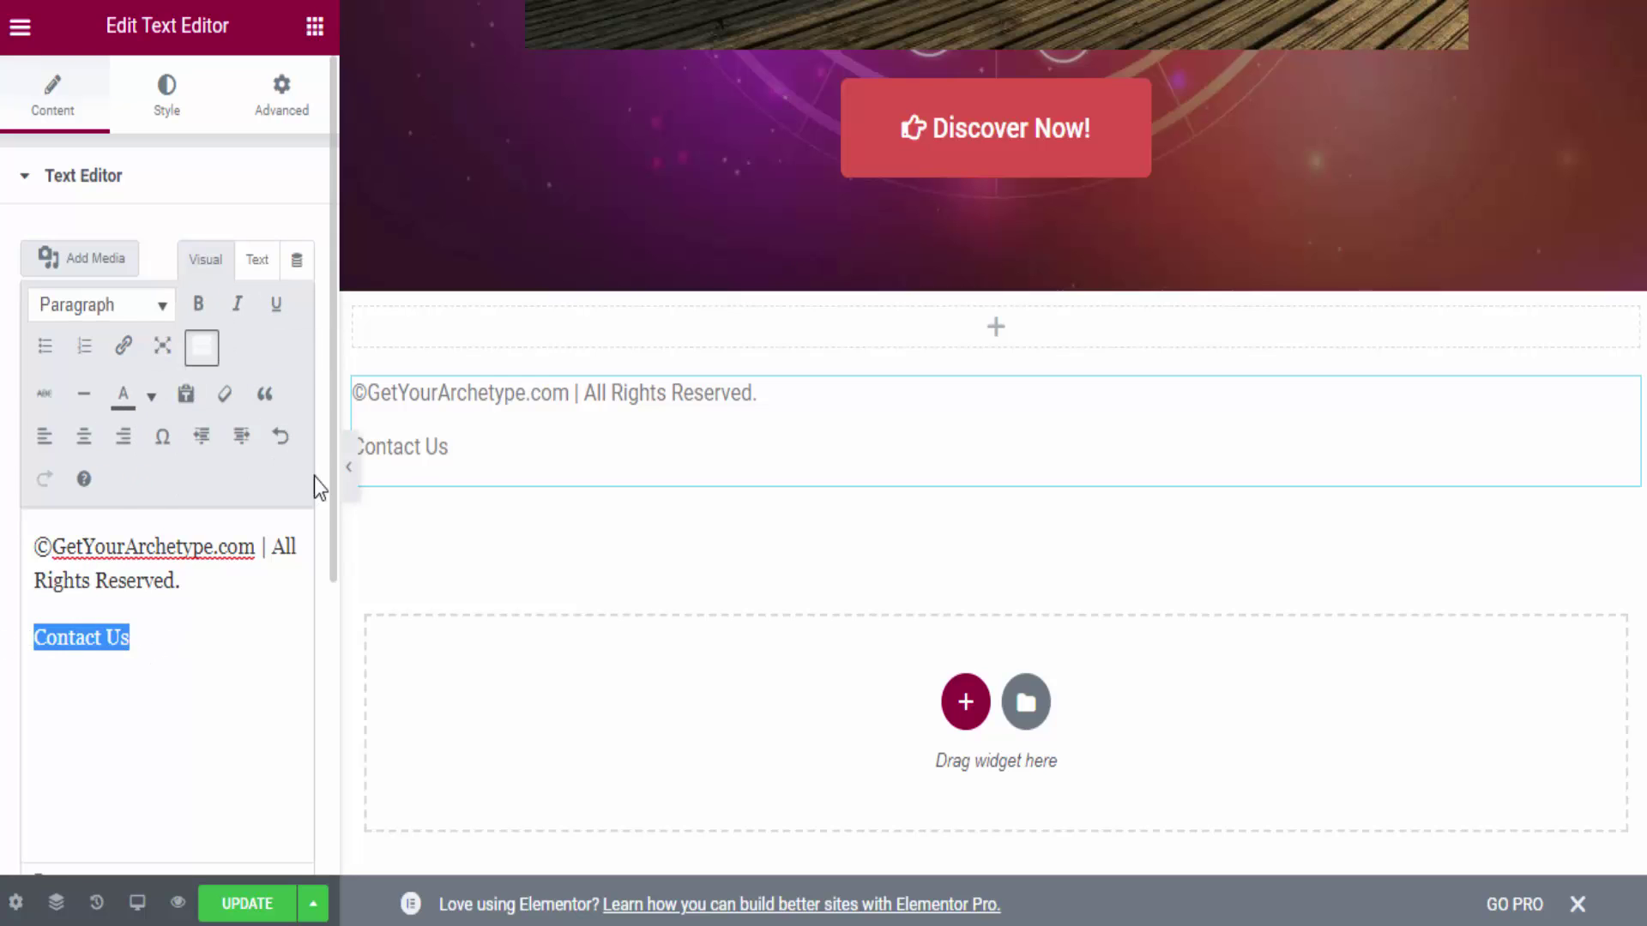
left_click(125, 351)
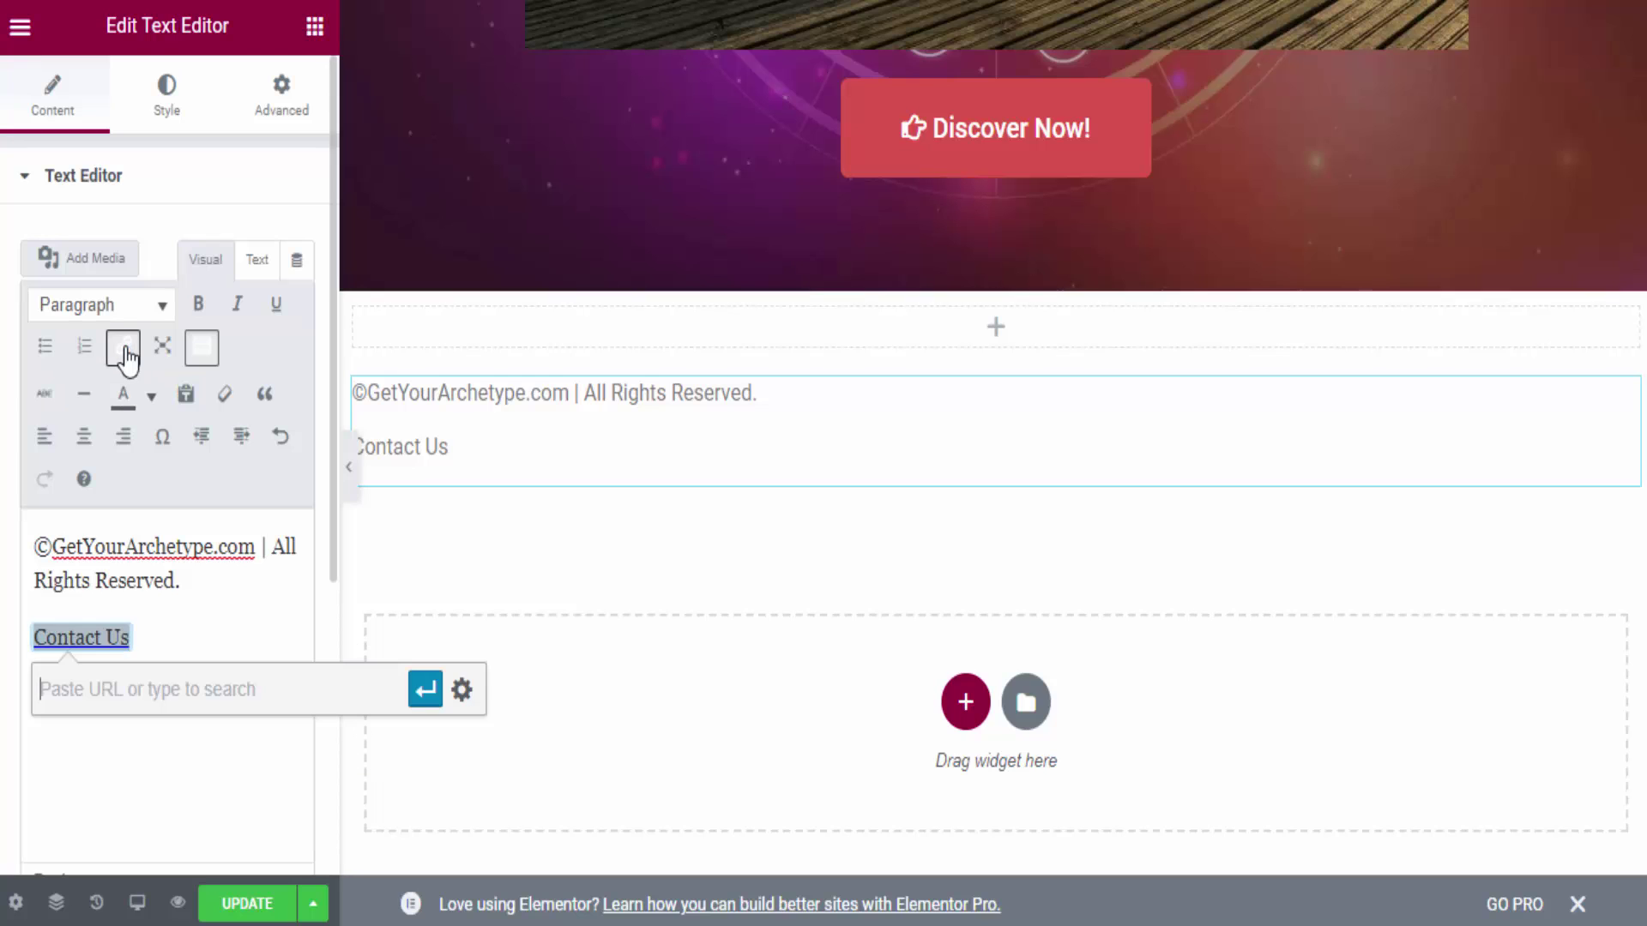
key("ctrl+v")
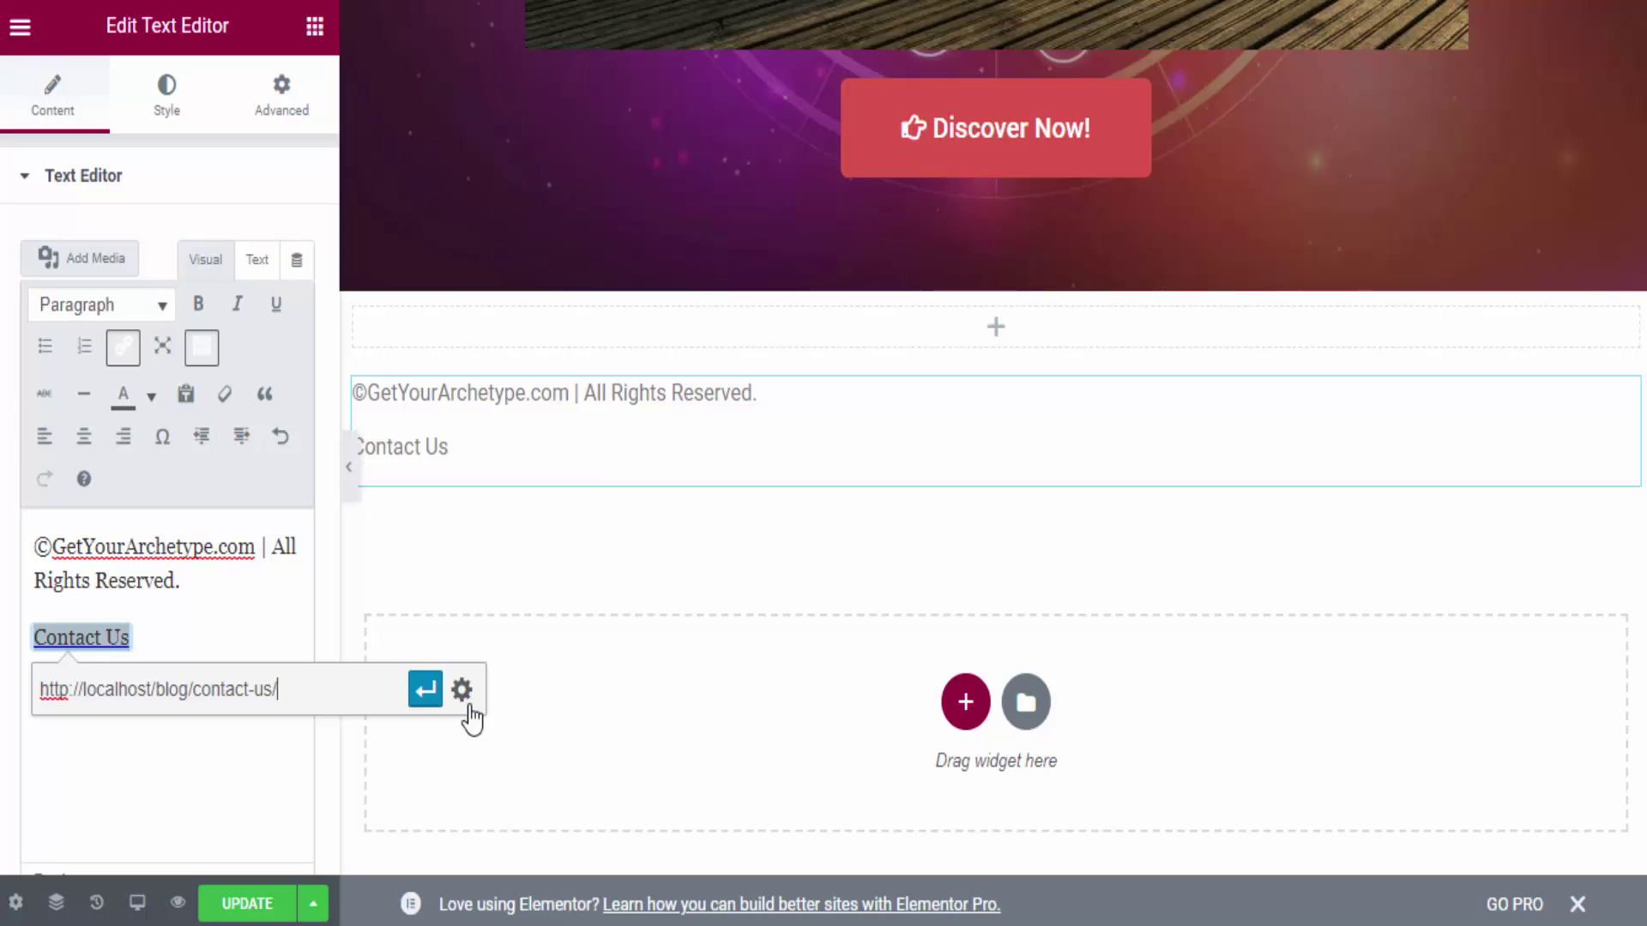
left_click(463, 691)
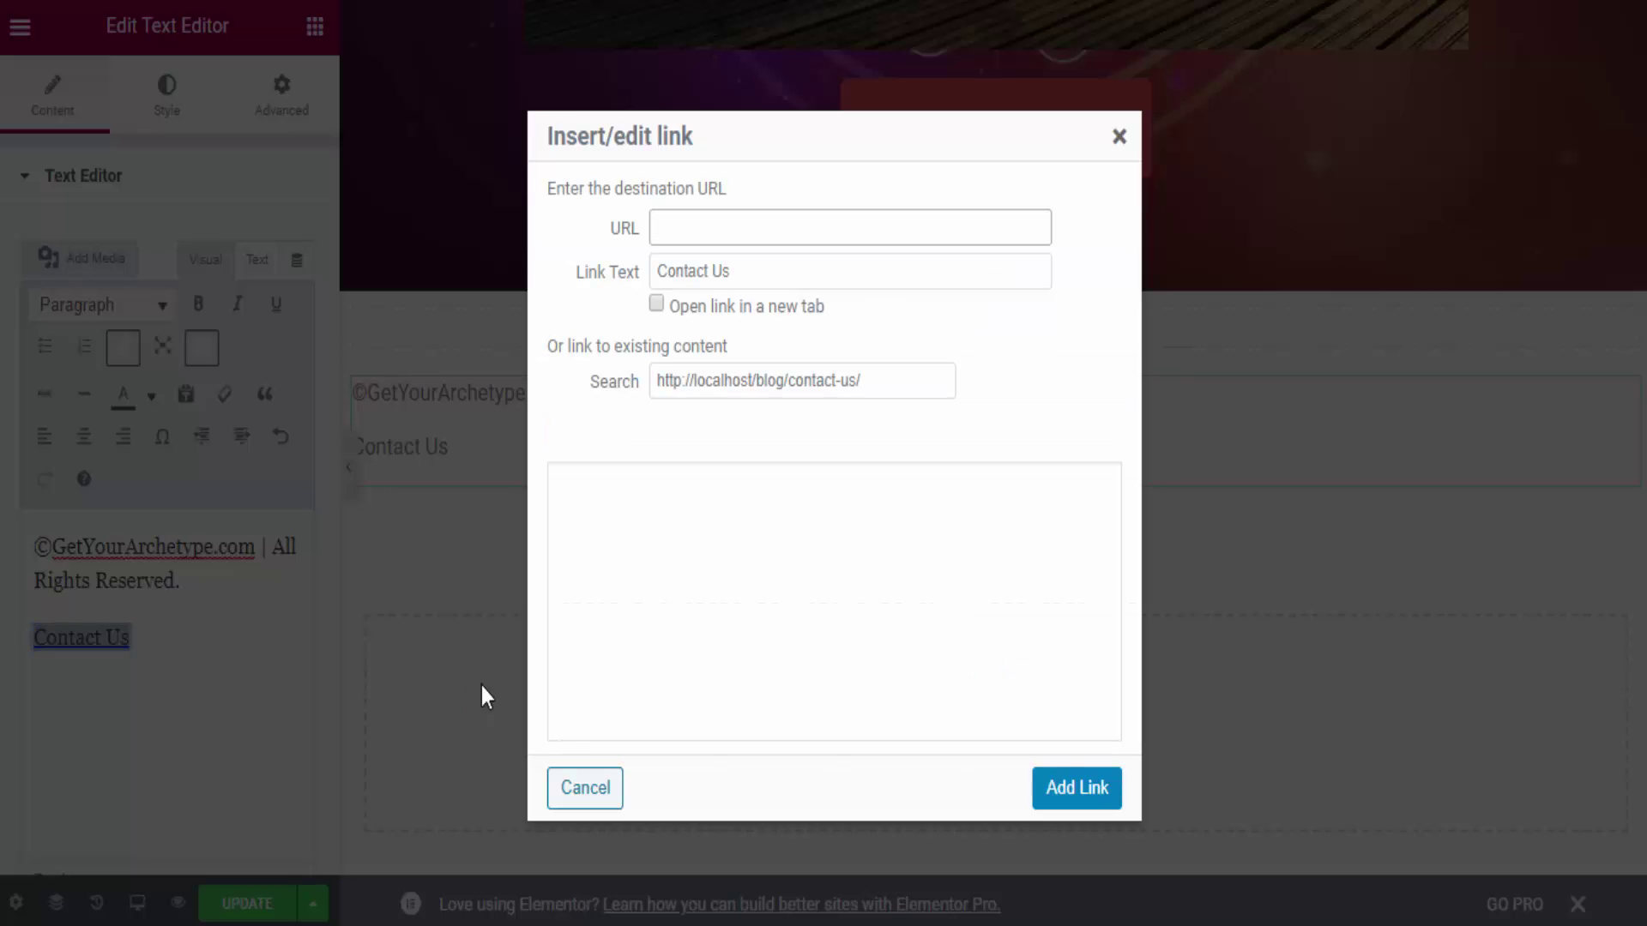
left_click(675, 302)
left_click(1054, 806)
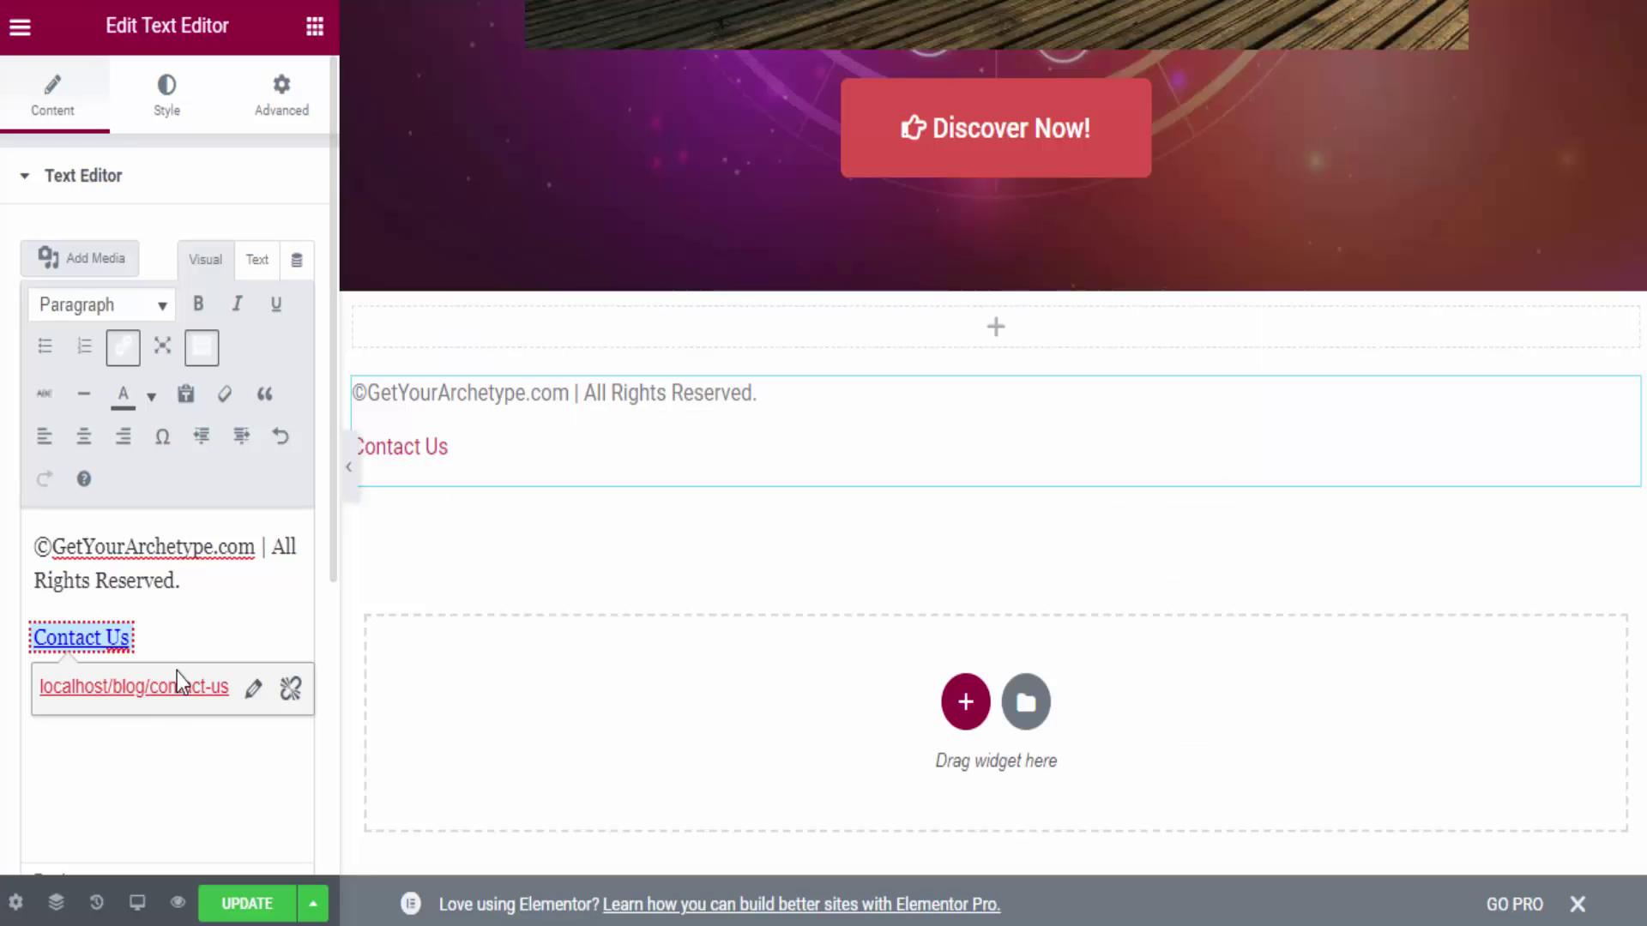
left_click(161, 625)
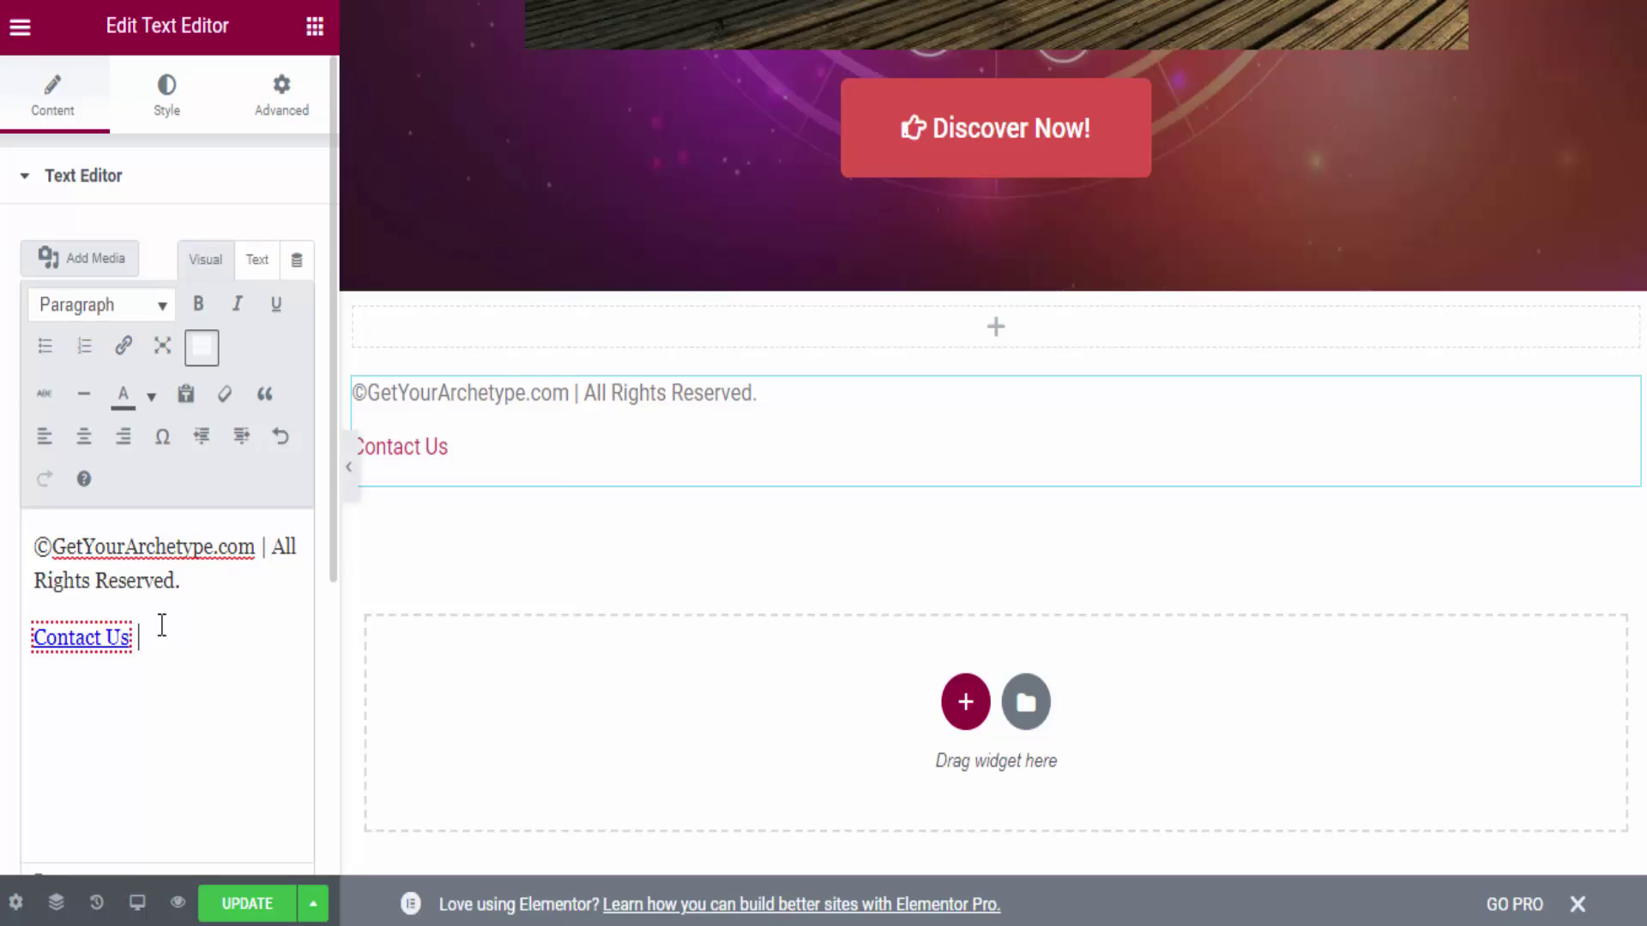
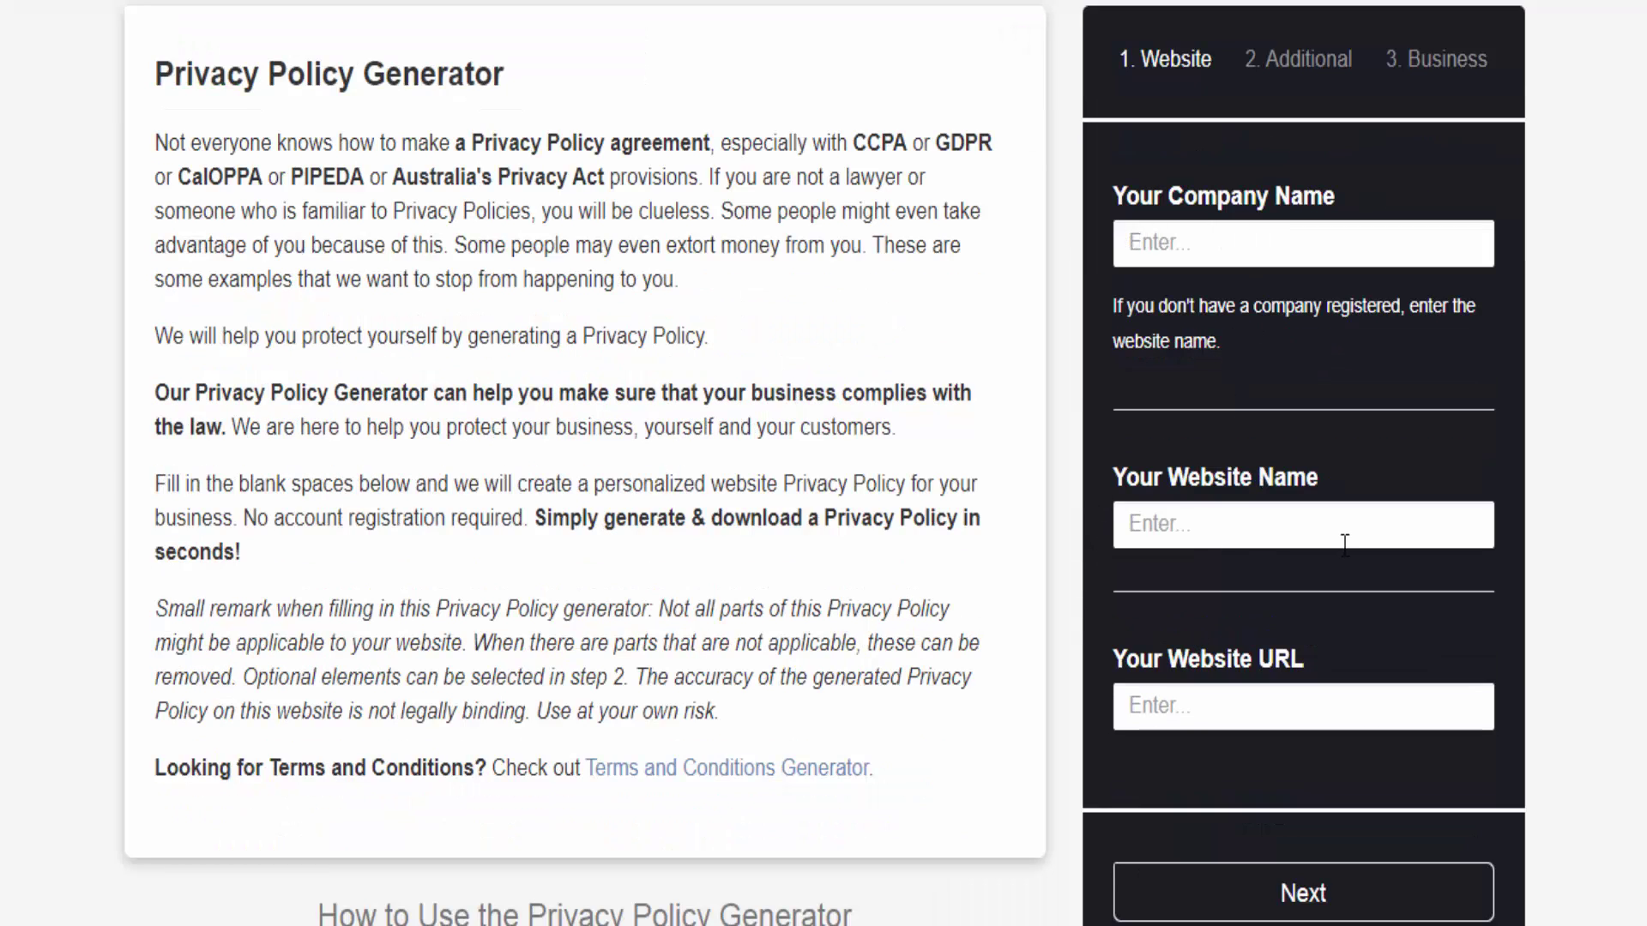
Examine the Privacy Policy Generator website, including its instructions and the company name, website name and website URL fields.
scroll(1328, 638, "down", 4)
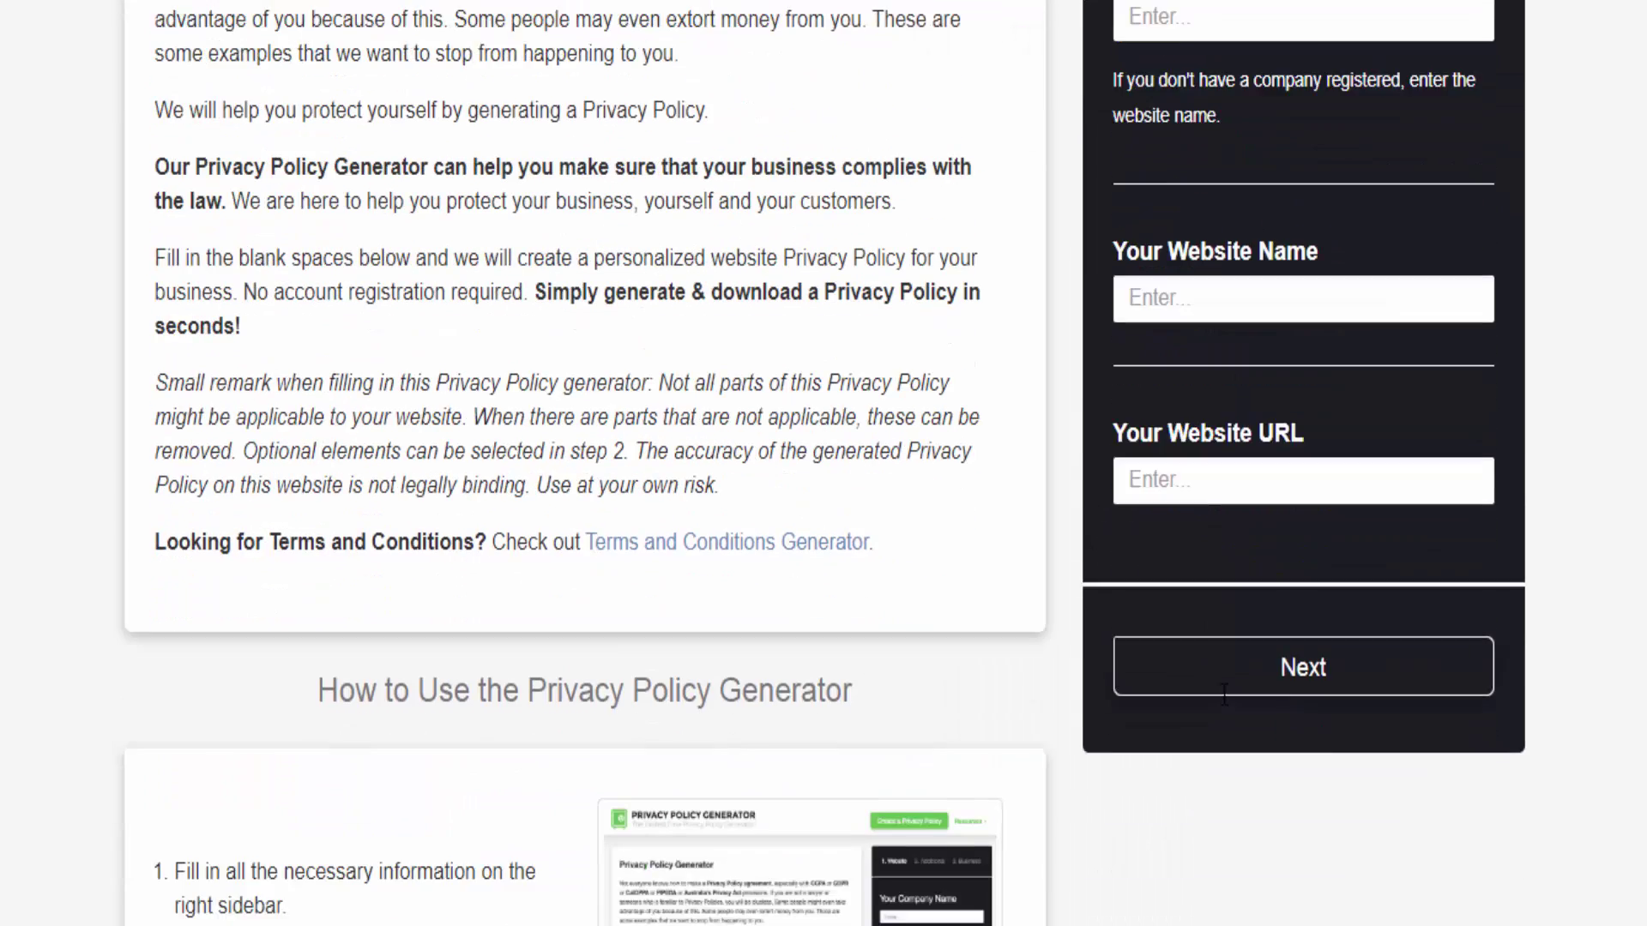
scroll(1227, 730, "up", 2)
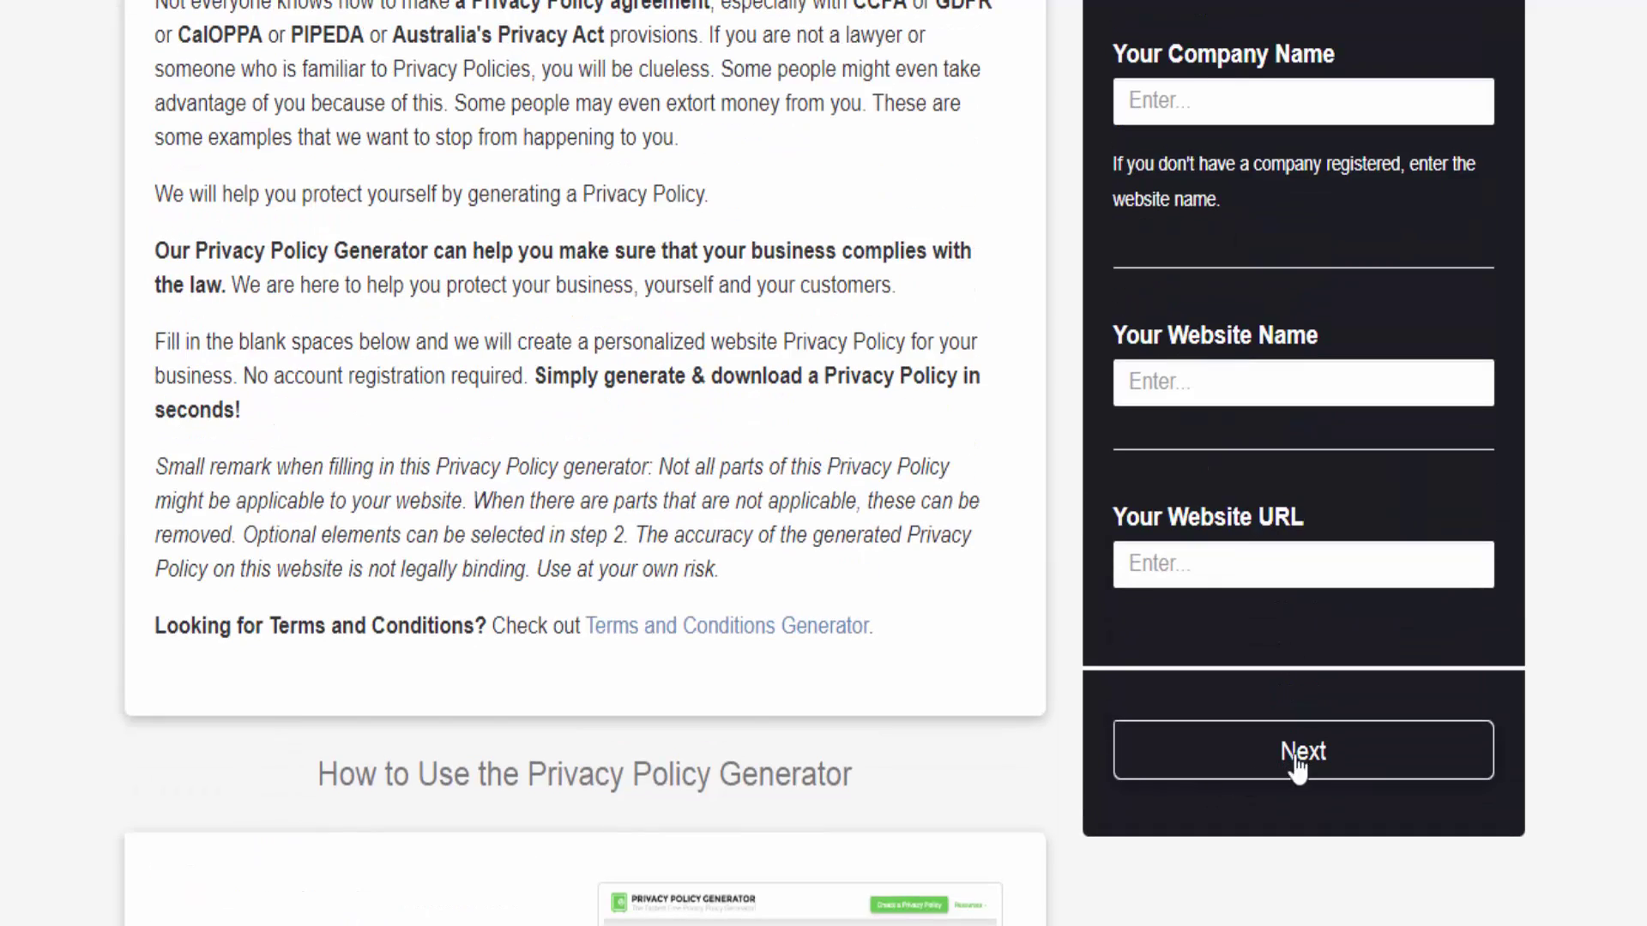
scroll(1302, 763, "up", 4)
scroll(1303, 769, "down", 3)
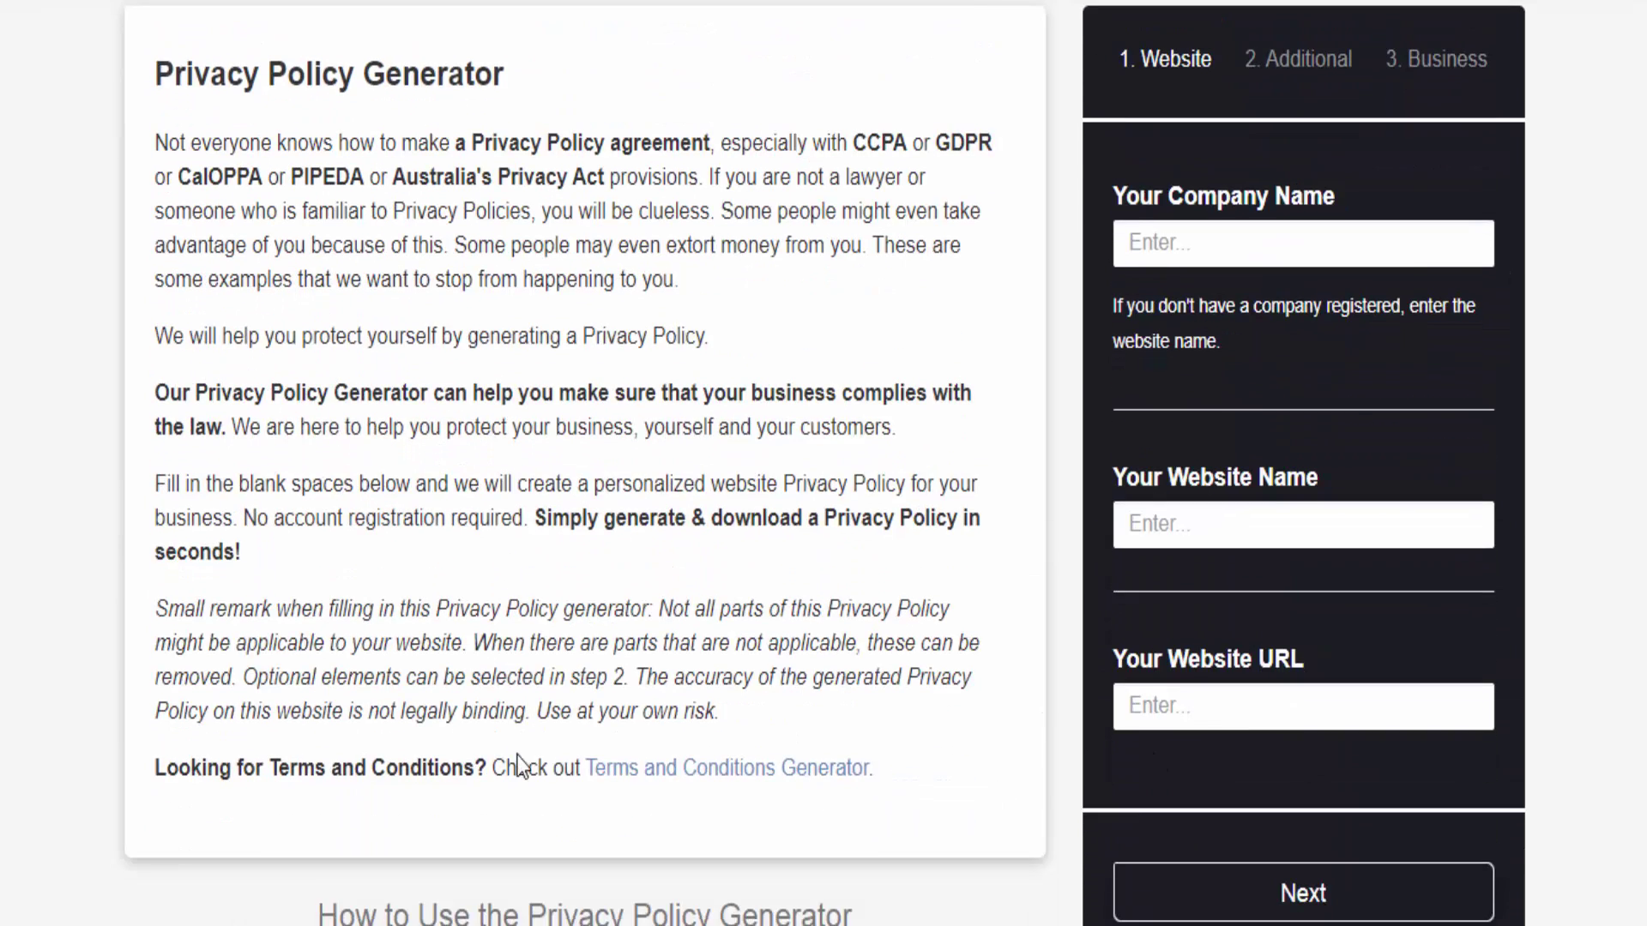
scroll(522, 768, "up", 3)
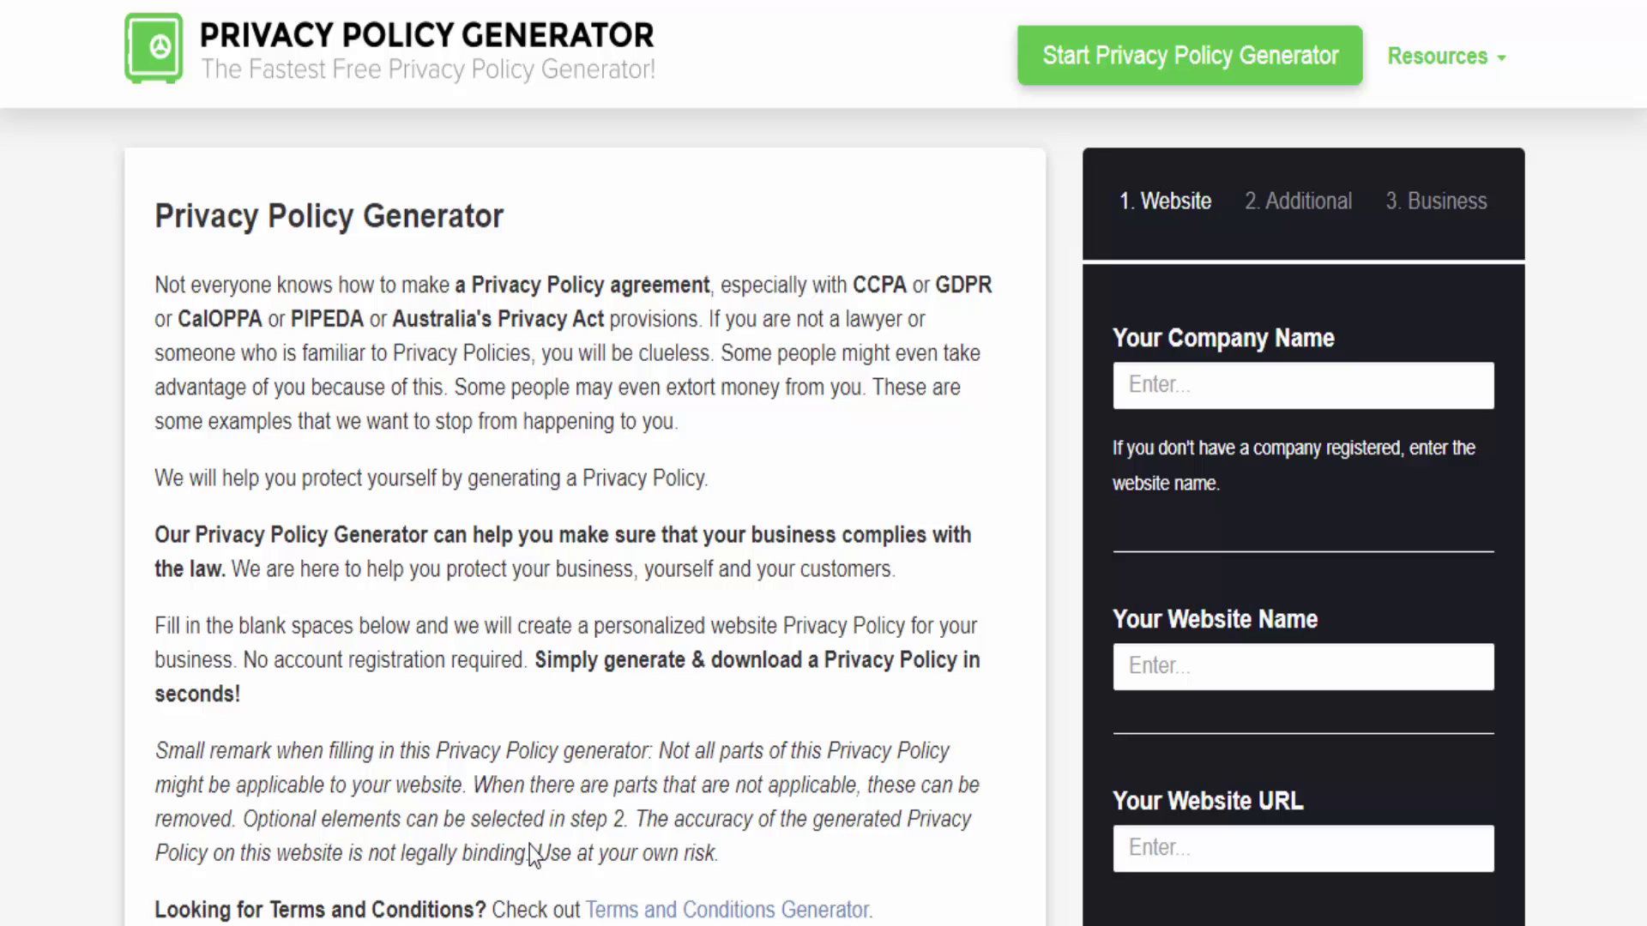
left_click(1184, 405)
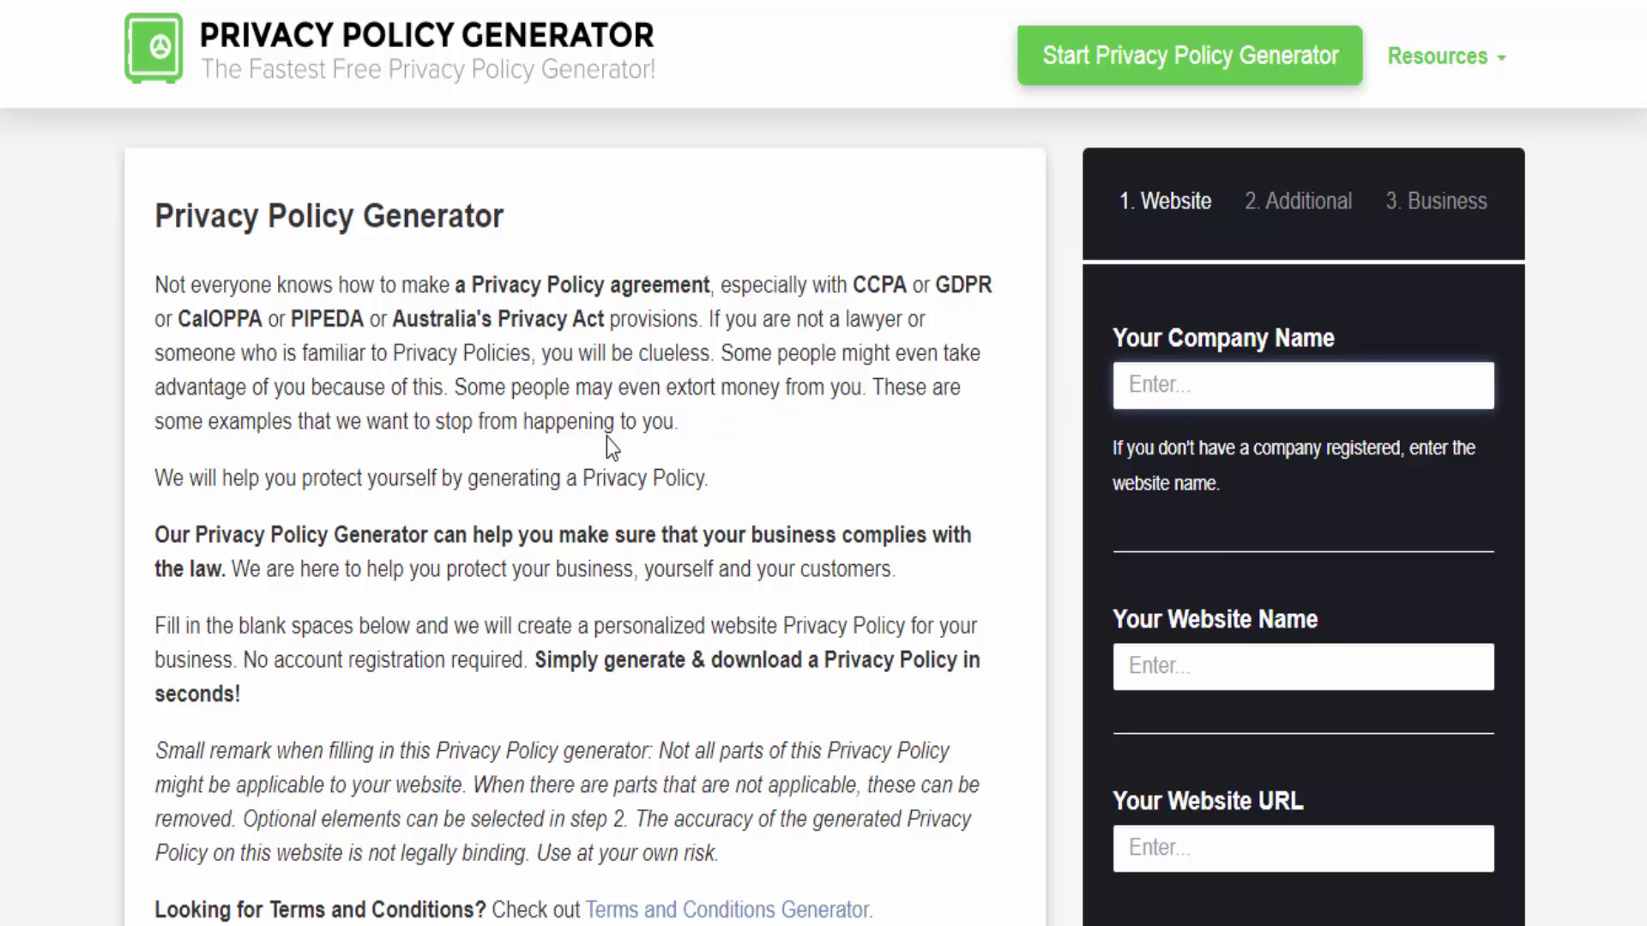
left_click(667, 303)
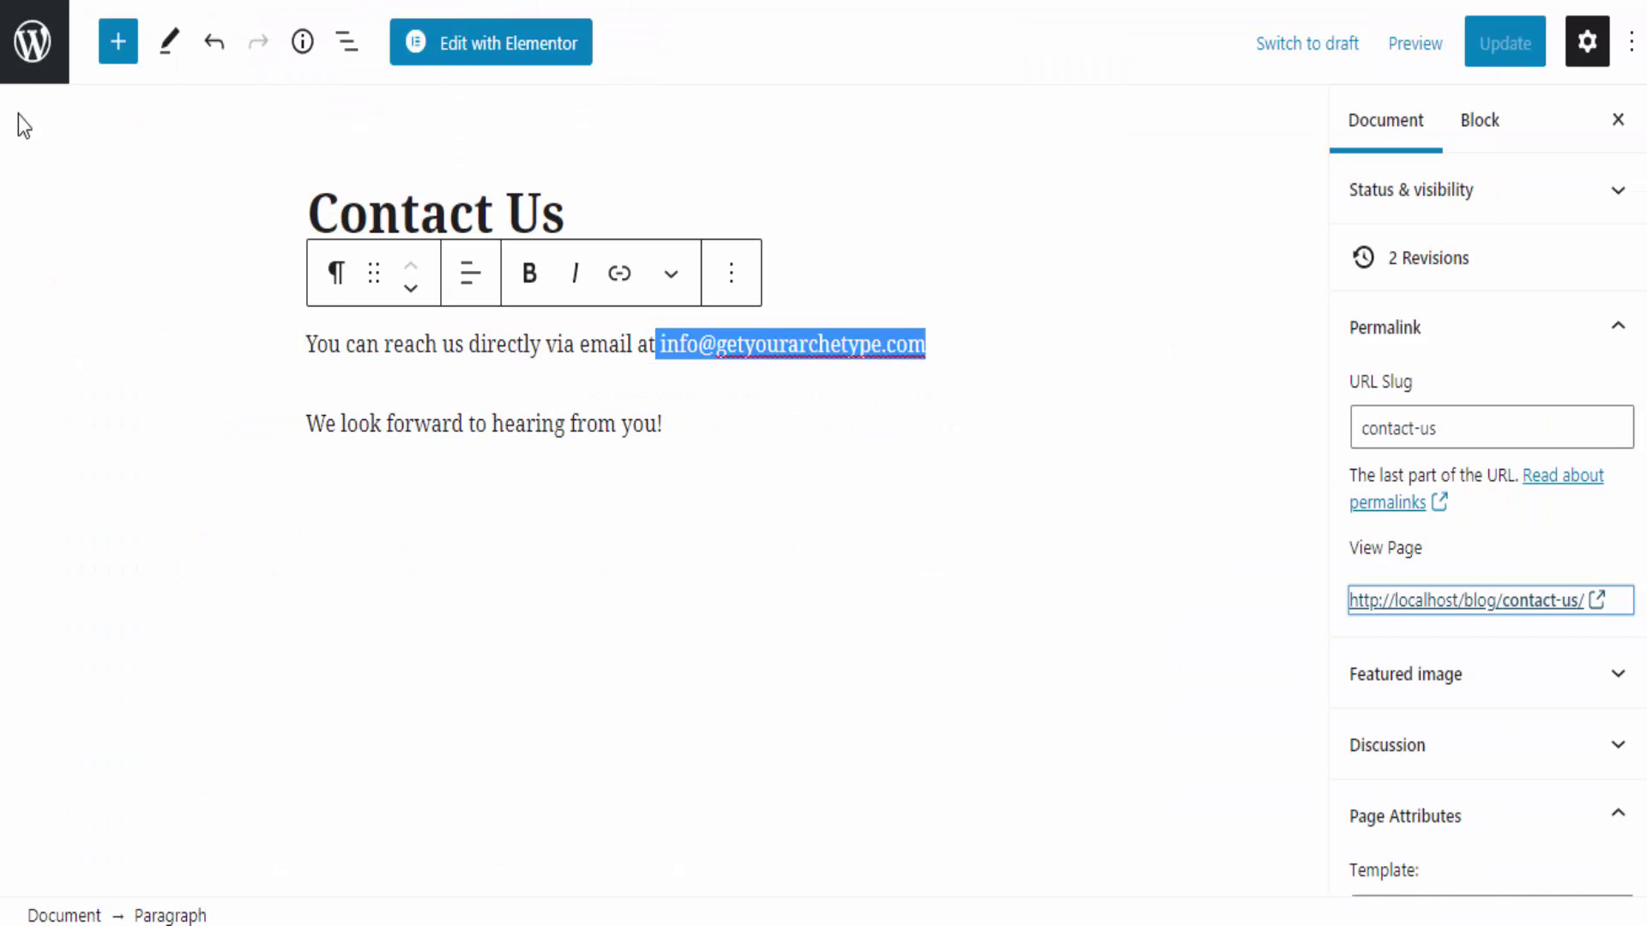
Create a new WordPress page titled "Privacy Policy" with an empty body.
left_click(35, 41)
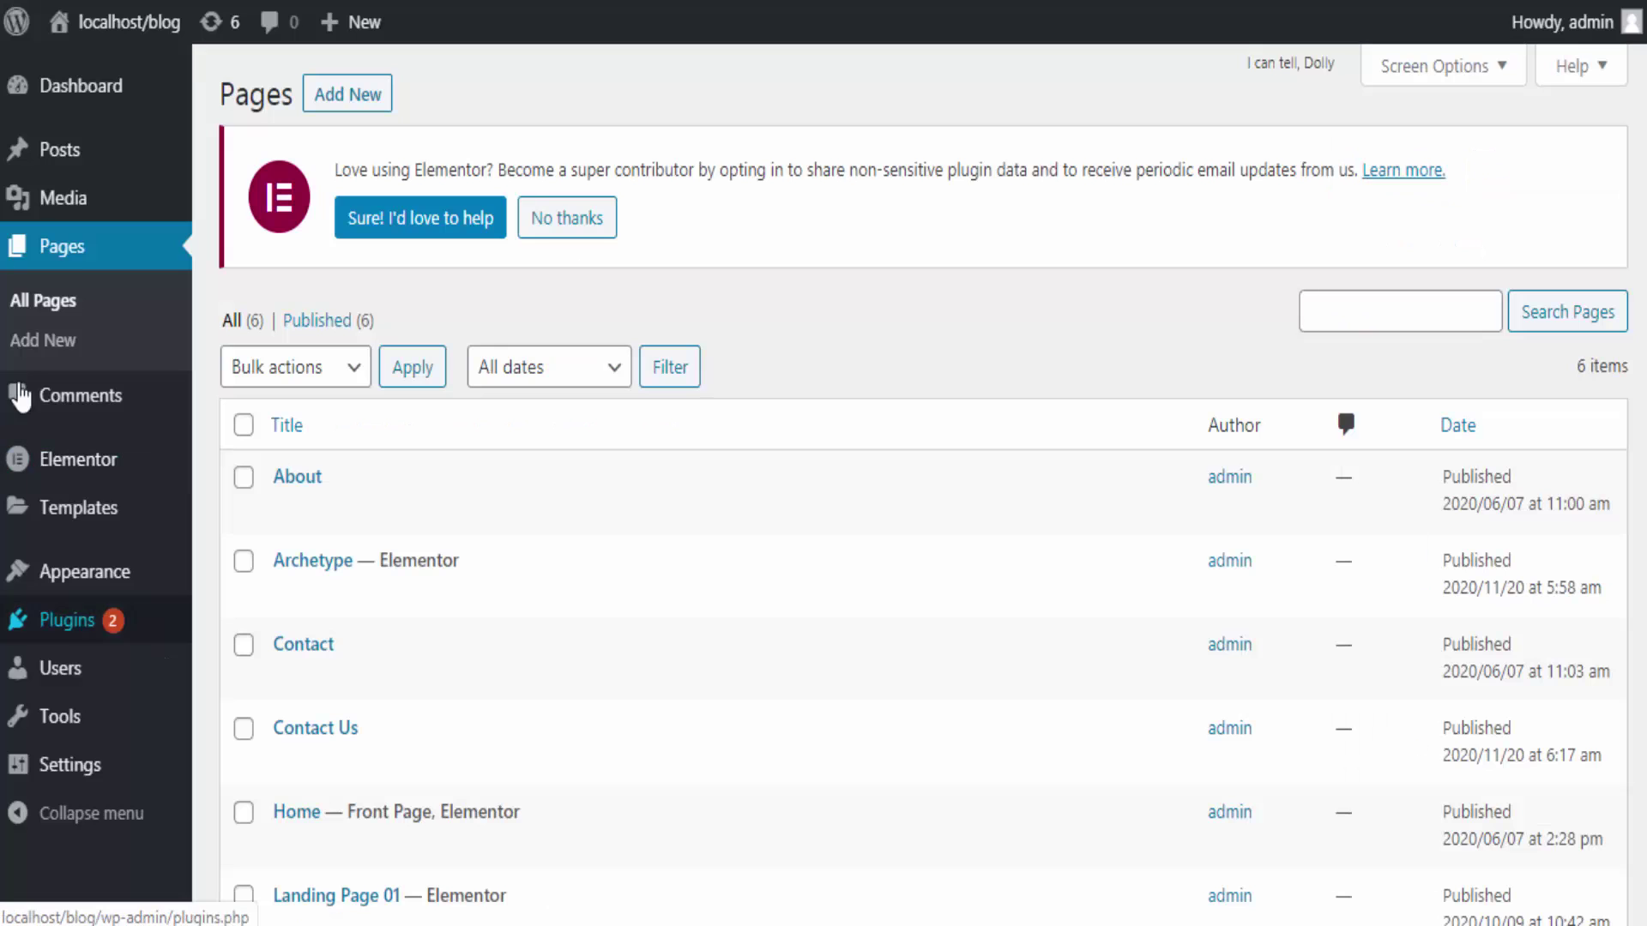
left_click(43, 341)
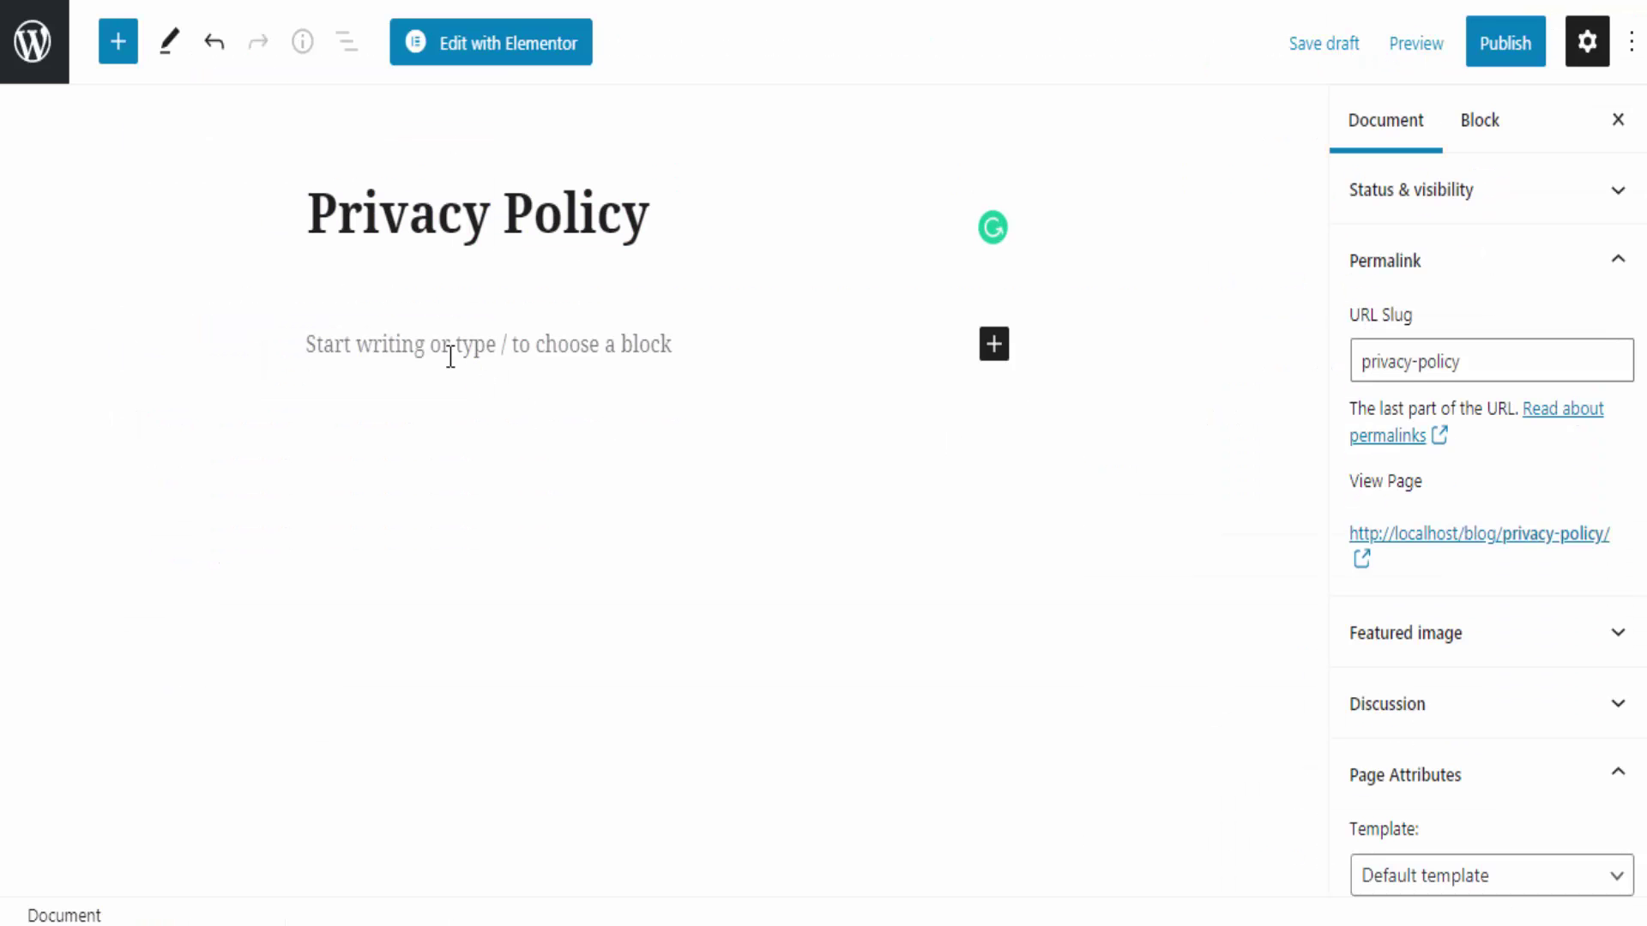
left_click(450, 356)
type("Privacy Policy")
key("ctrl+z")
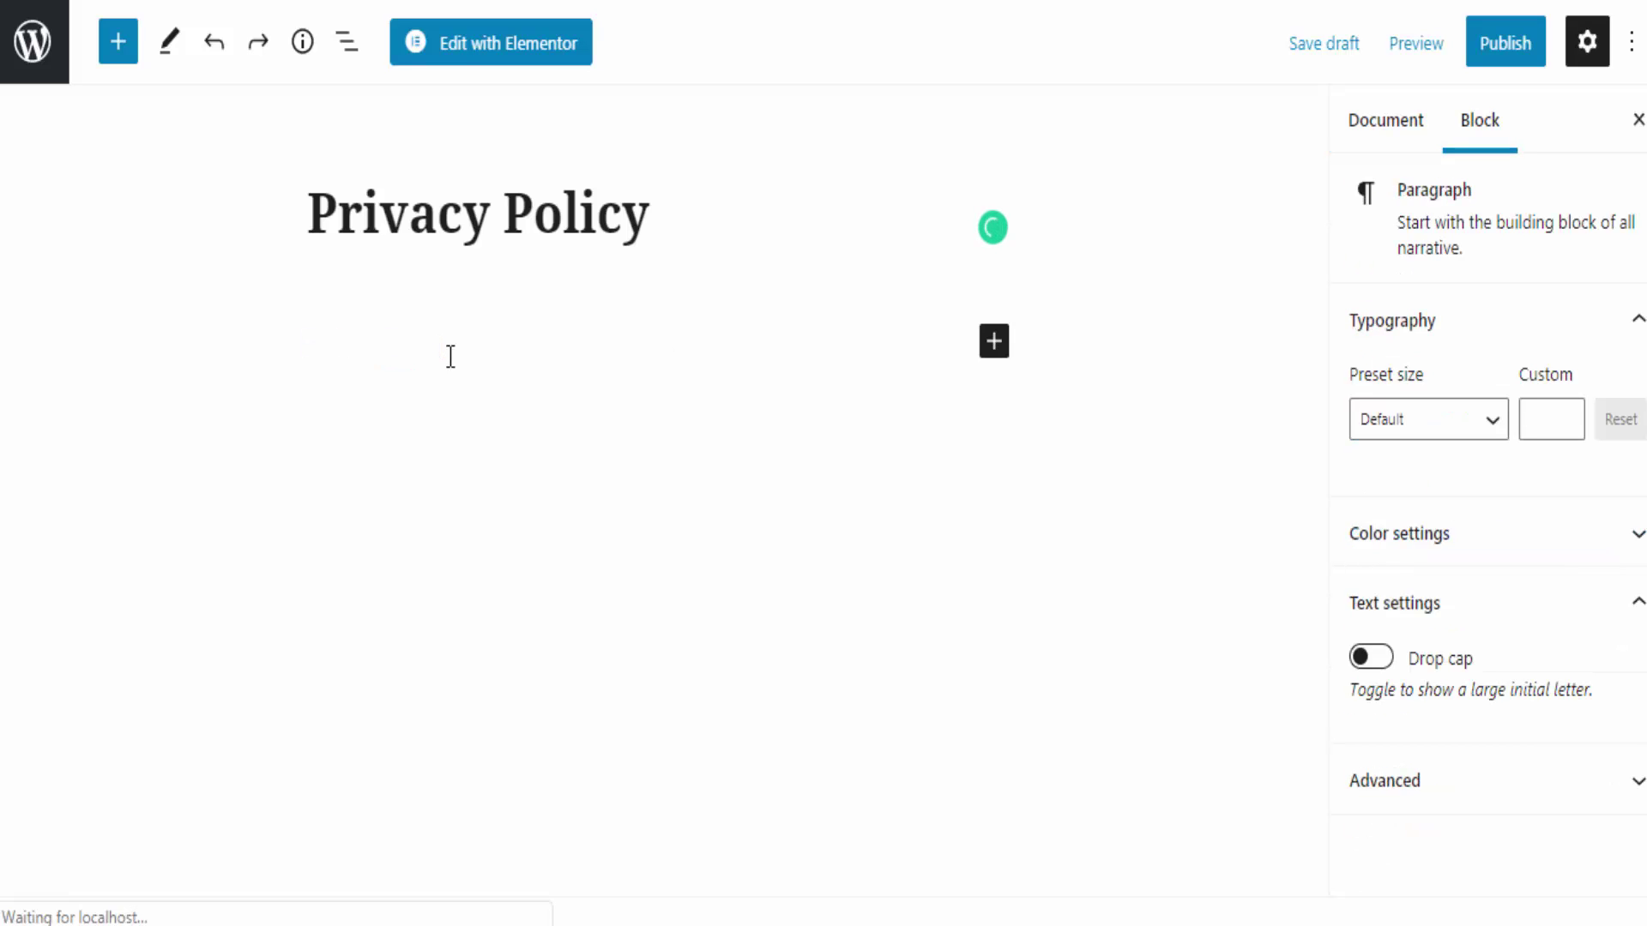
Publish the new "Privacy Policy" page.
left_click(1524, 59)
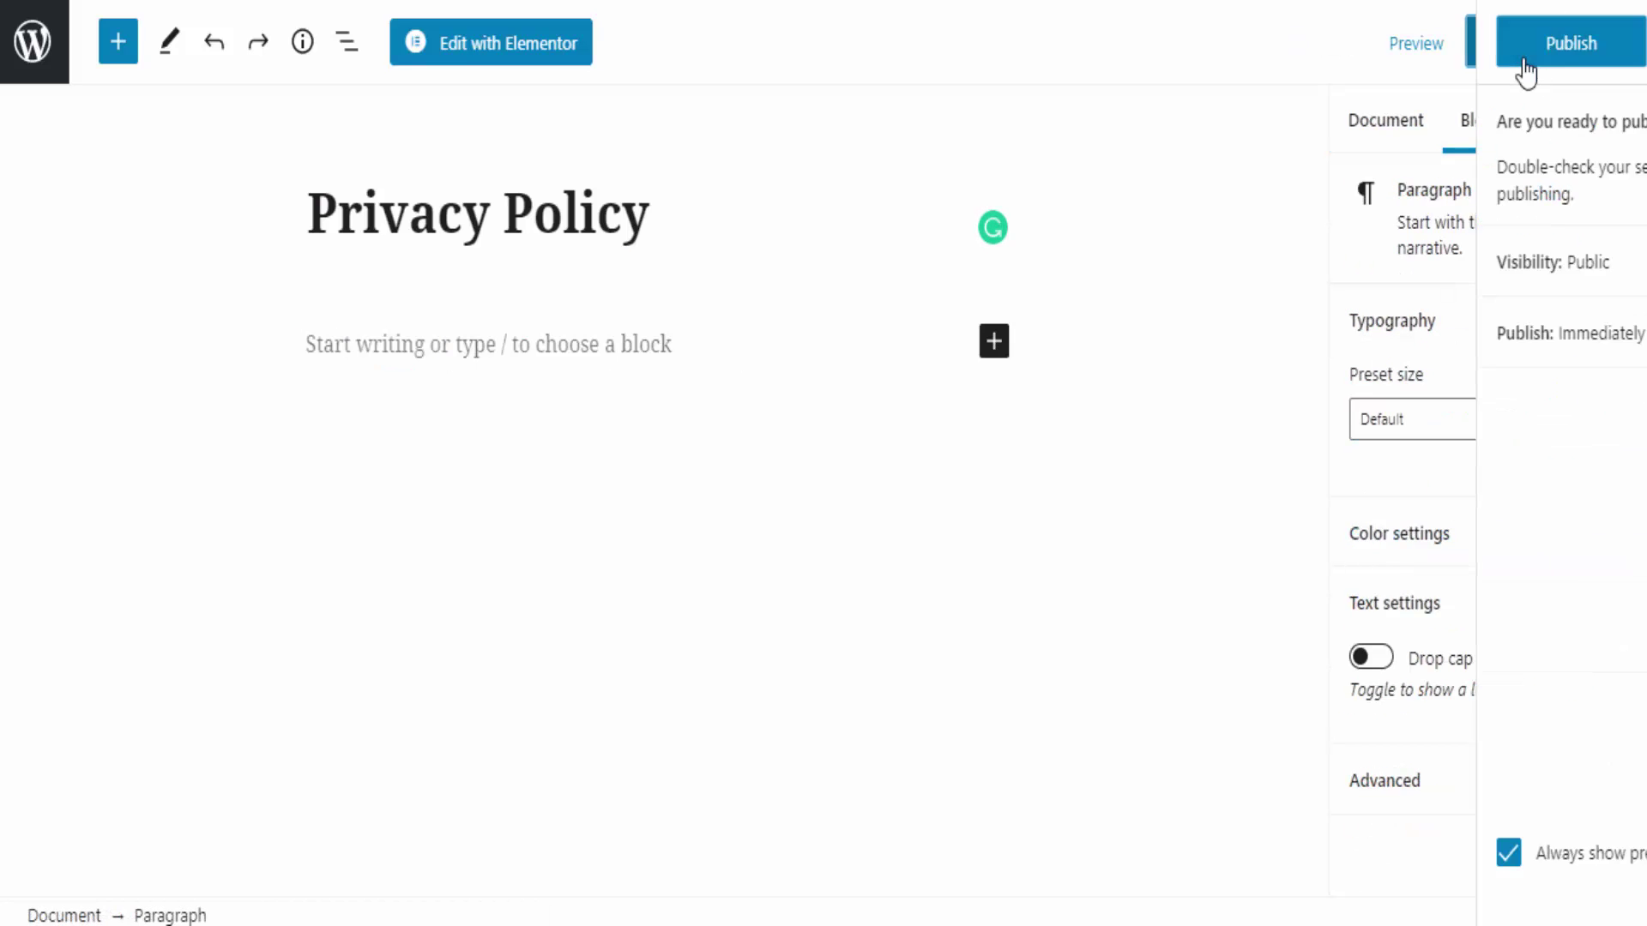
left_click(1525, 60)
left_click(1516, 296)
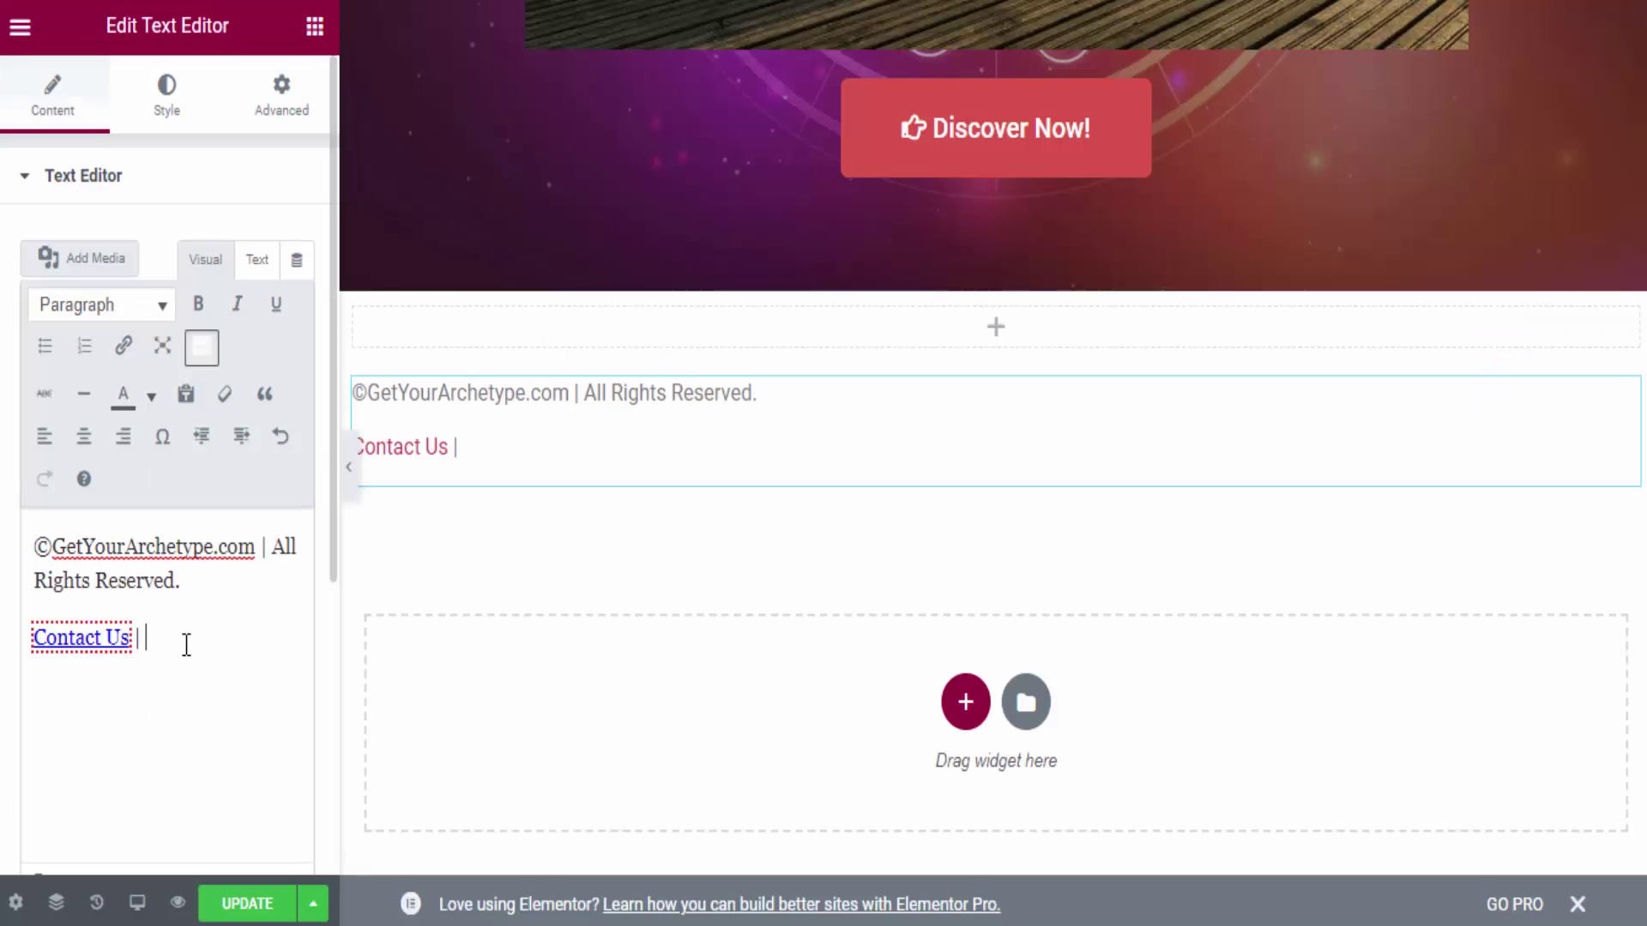
type("Privacy Policy")
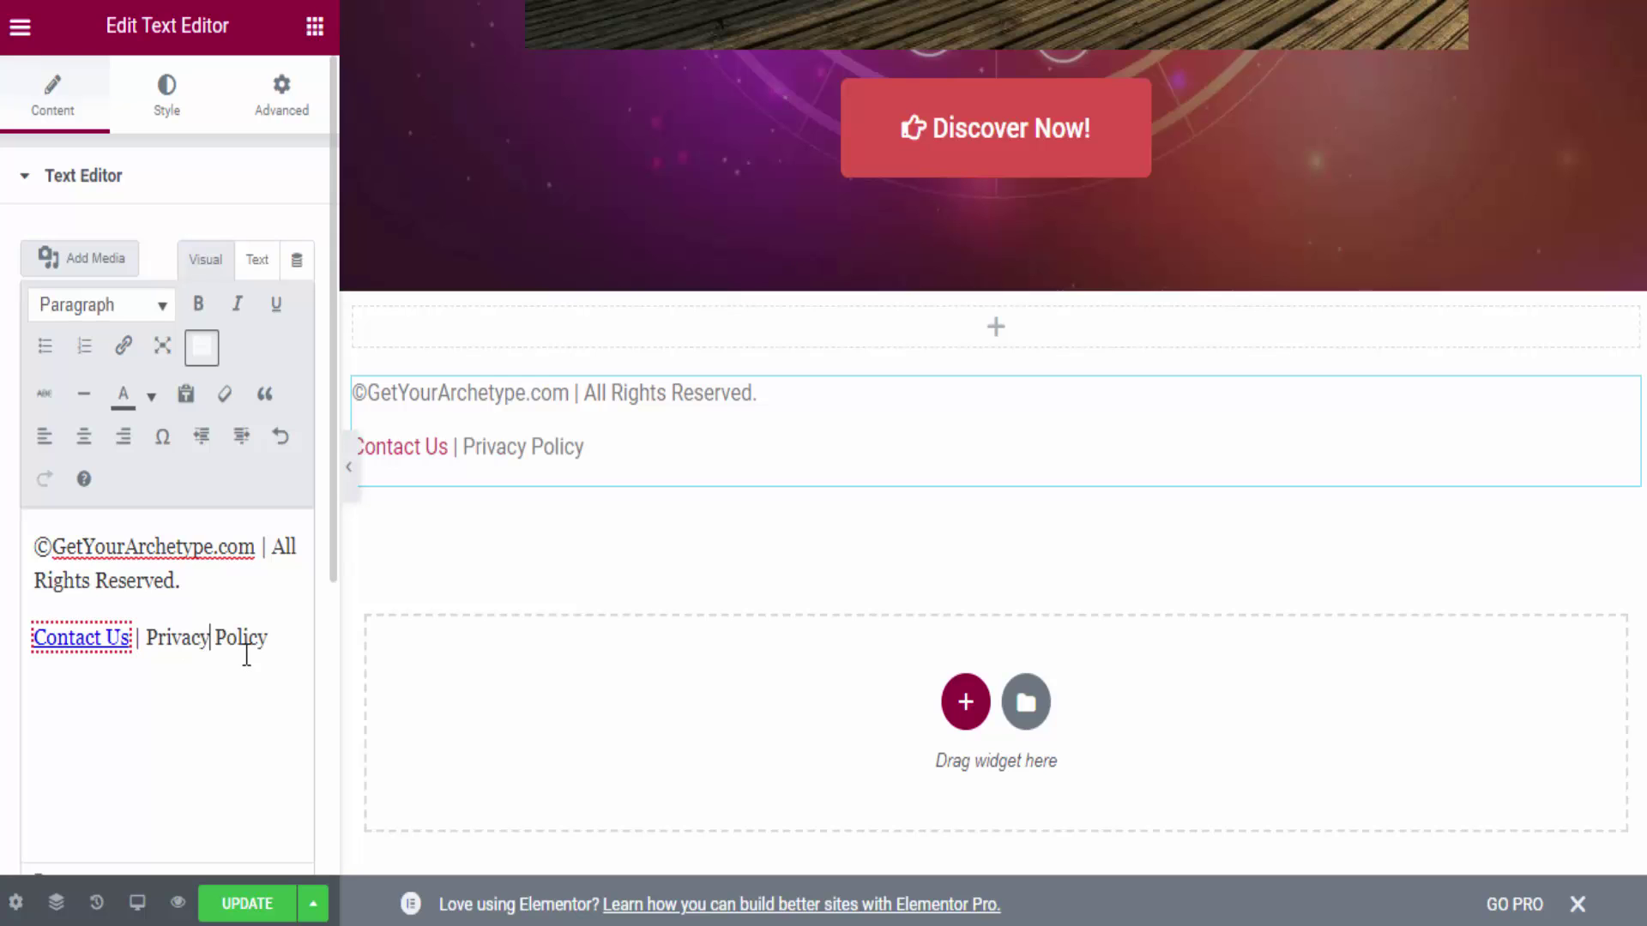
left_click_drag(268, 640, 146, 642)
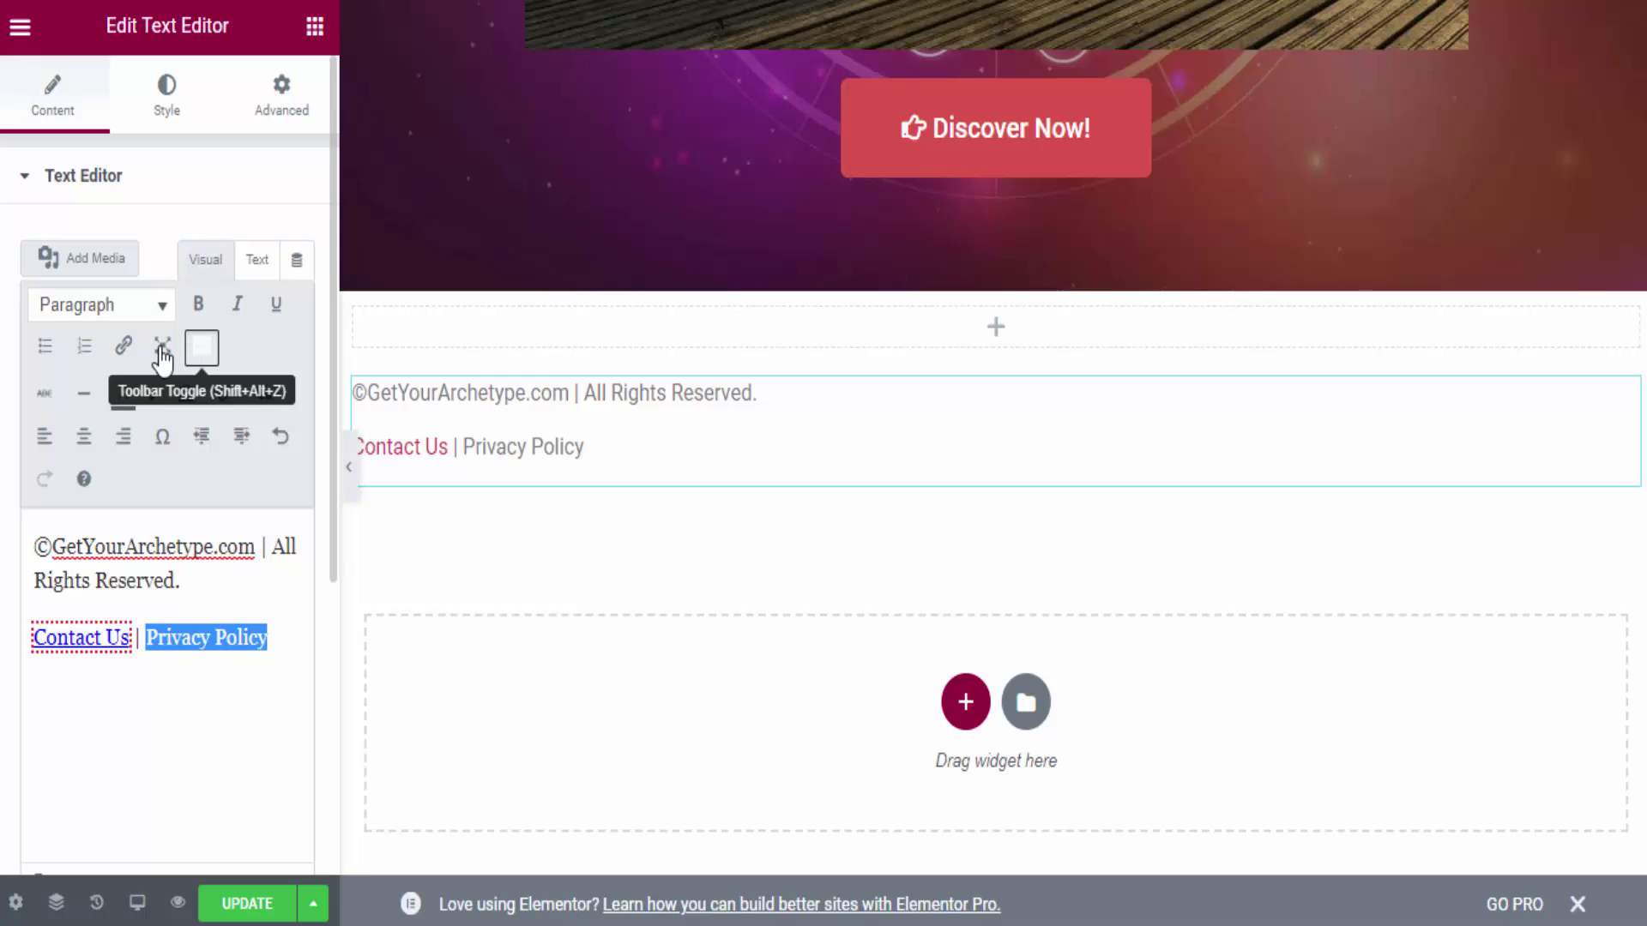
left_click(123, 346)
type("http://localhost/blog/privacy-policy/")
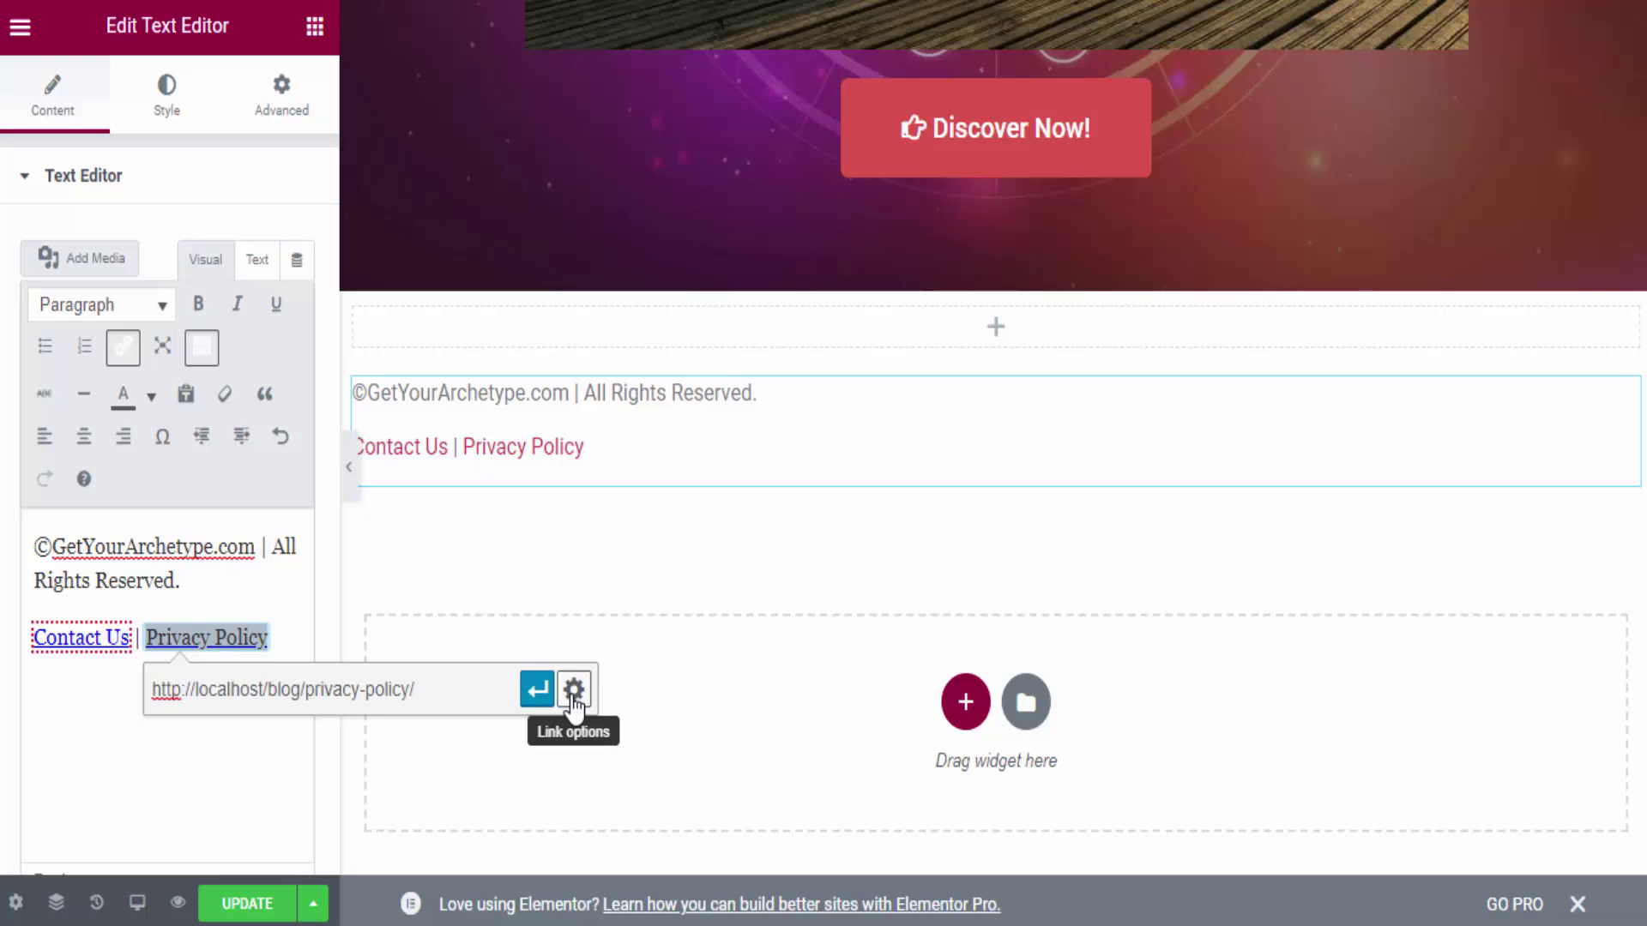
left_click(574, 690)
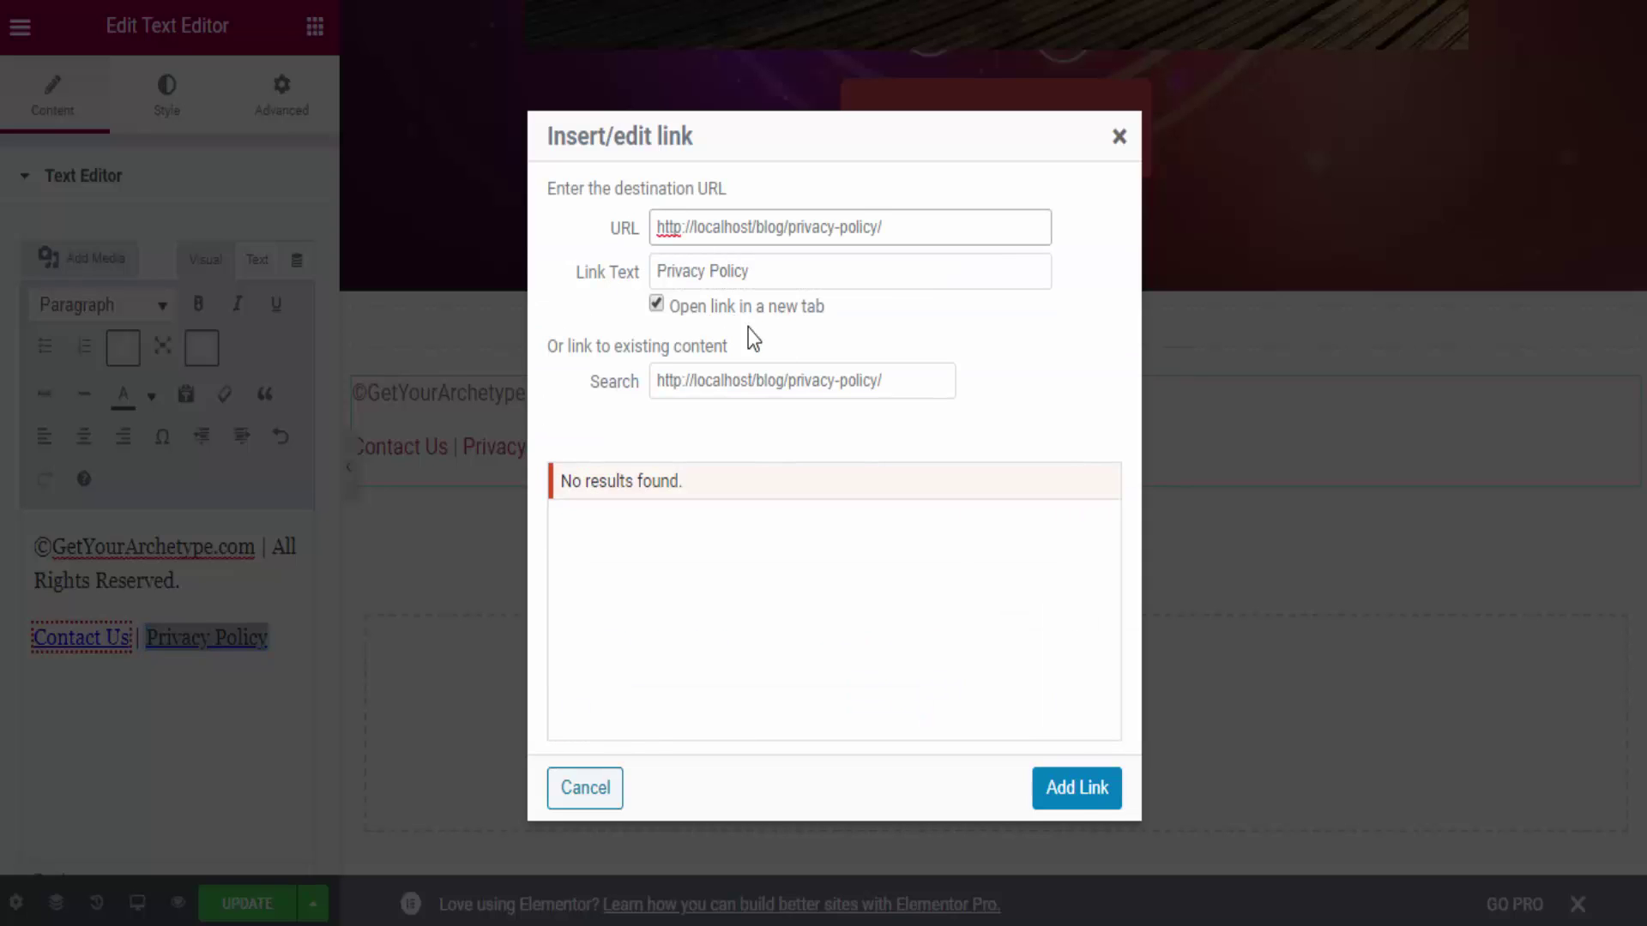
left_click(1114, 796)
left_click(127, 764)
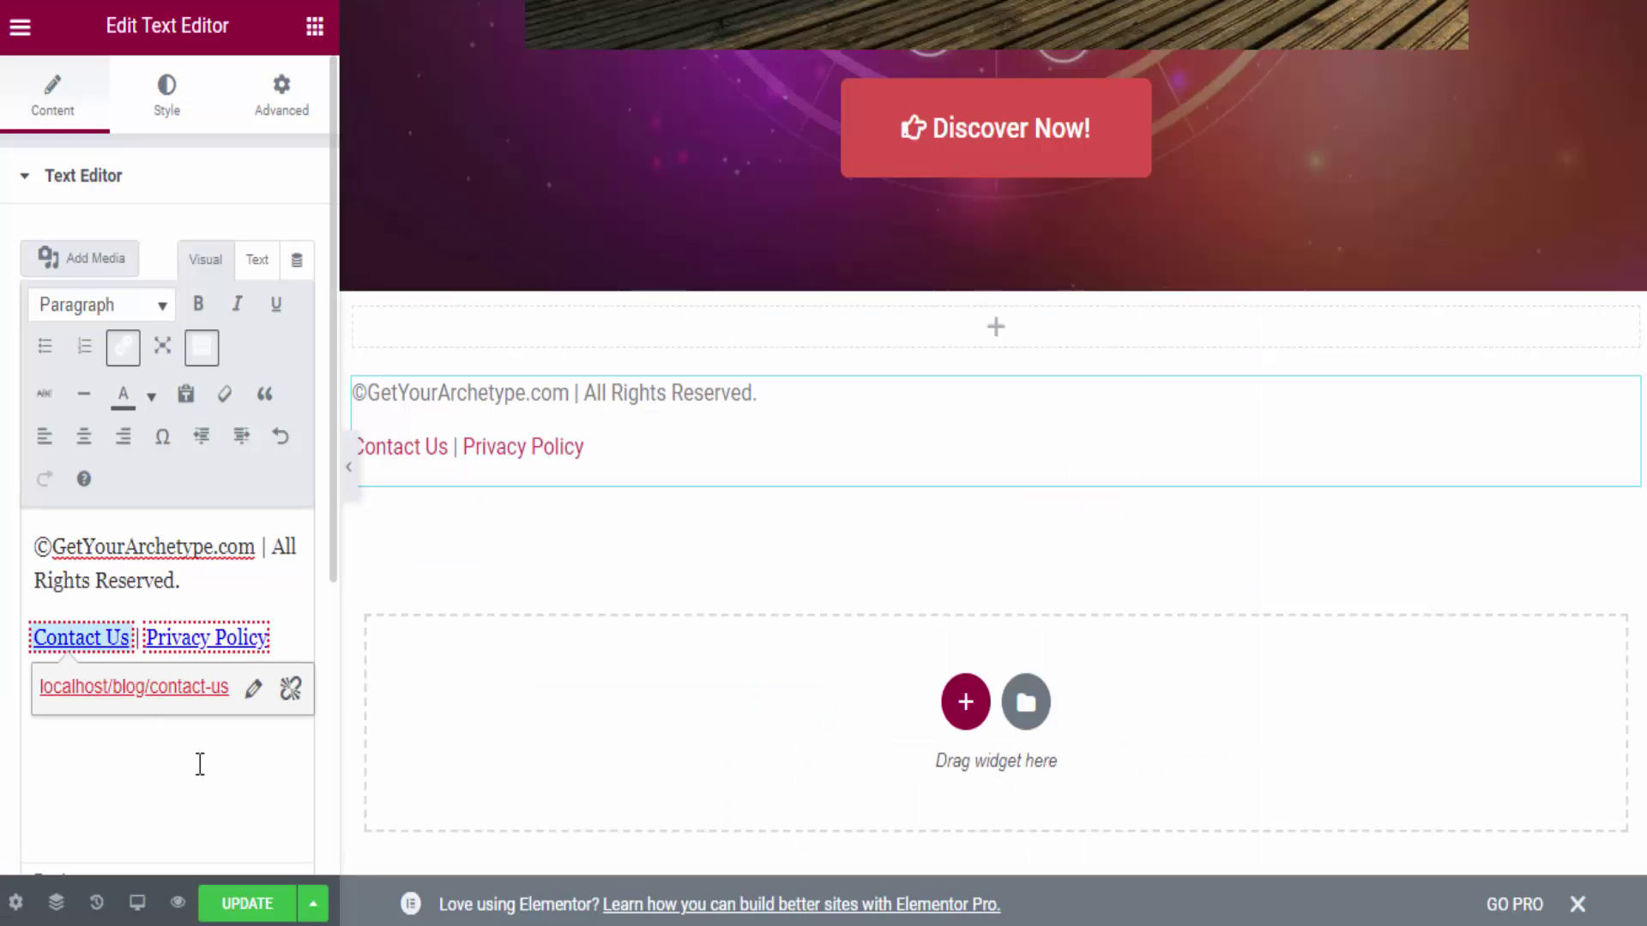
Add a "|" separator after the footer's "Privacy Policy" link.
left_click(255, 632)
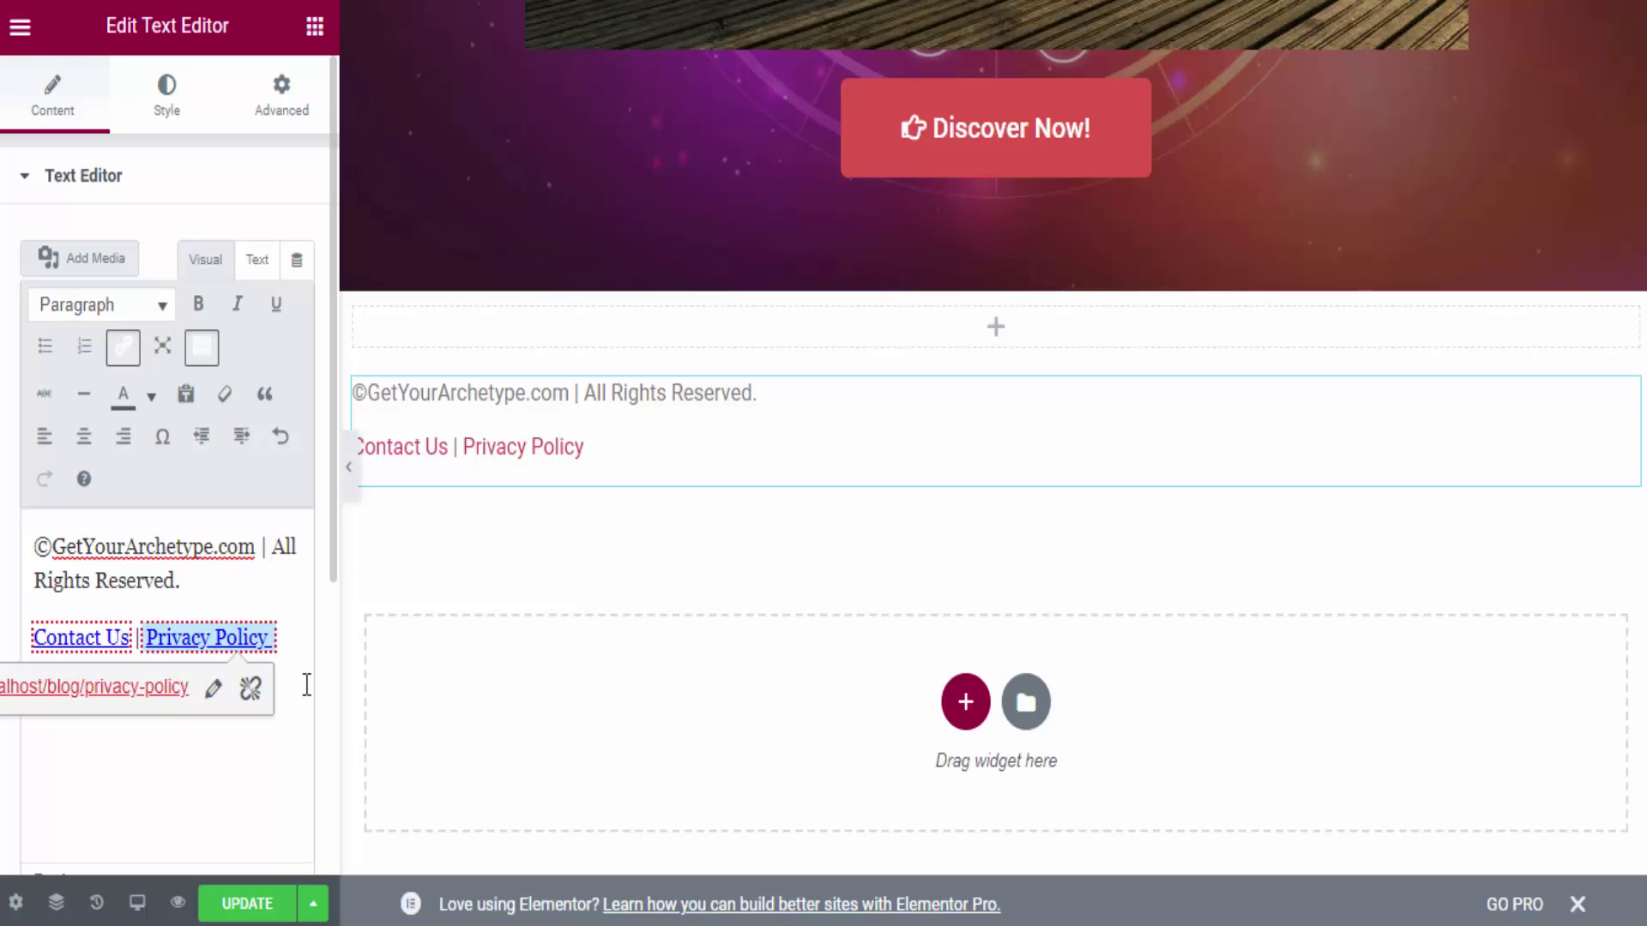
left_click(306, 654)
type("|")
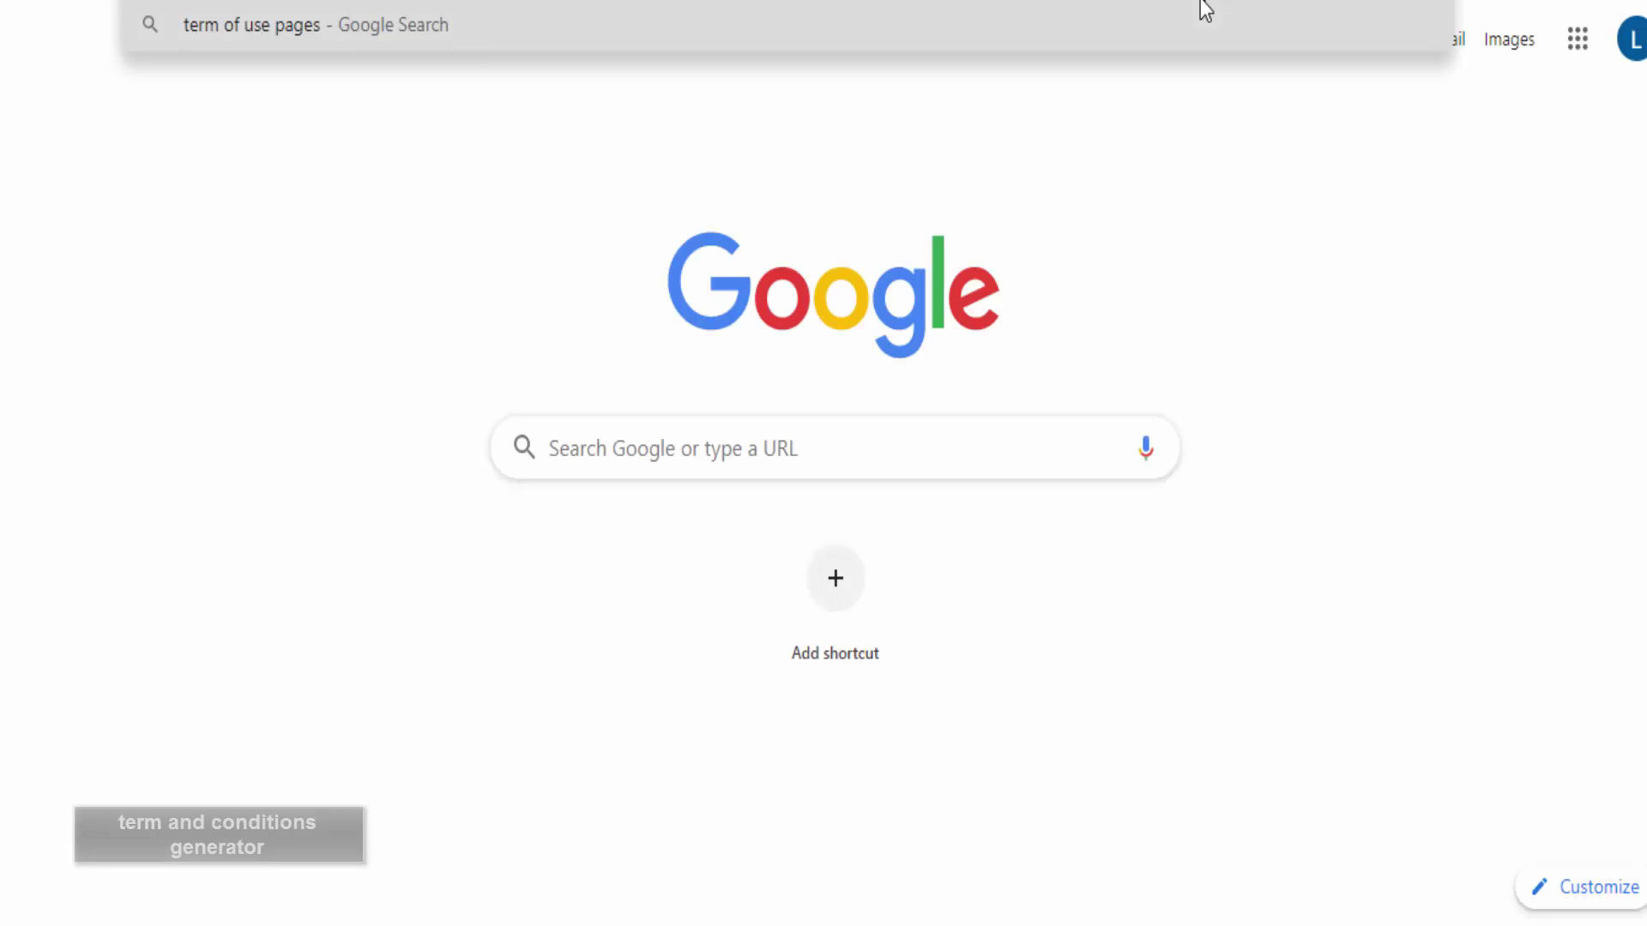
Search Google for "term of use pages generator", open the Terms and Conditions Generator site and copy "Terms and Conditions" from its heading.
type("generator")
key("Return")
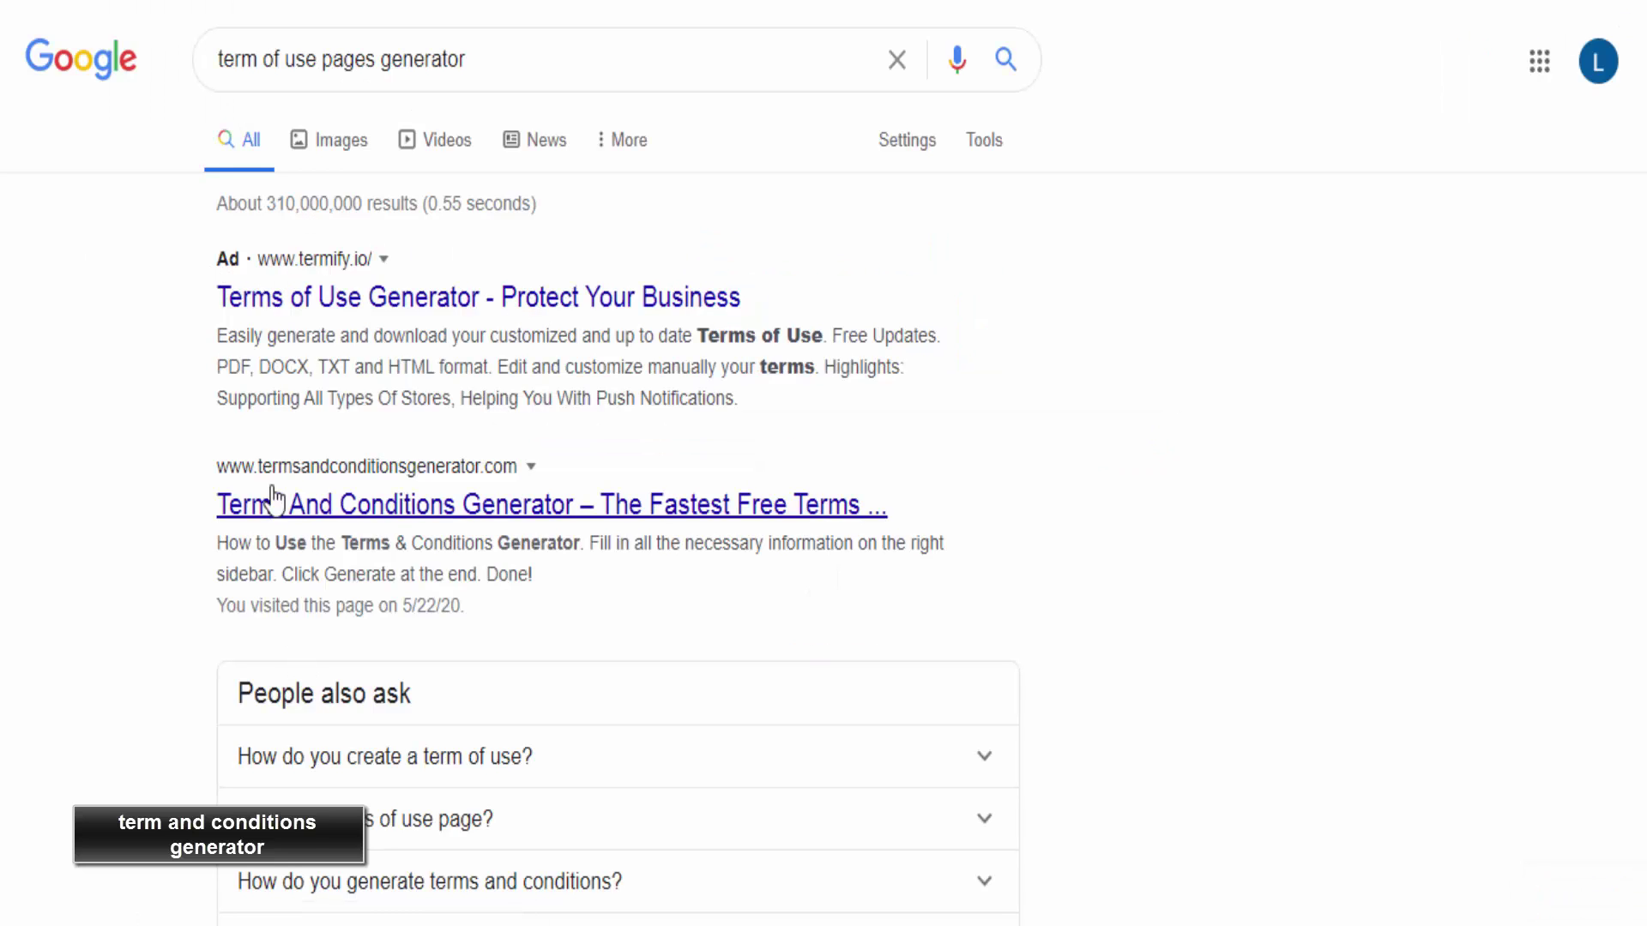
left_click(389, 512)
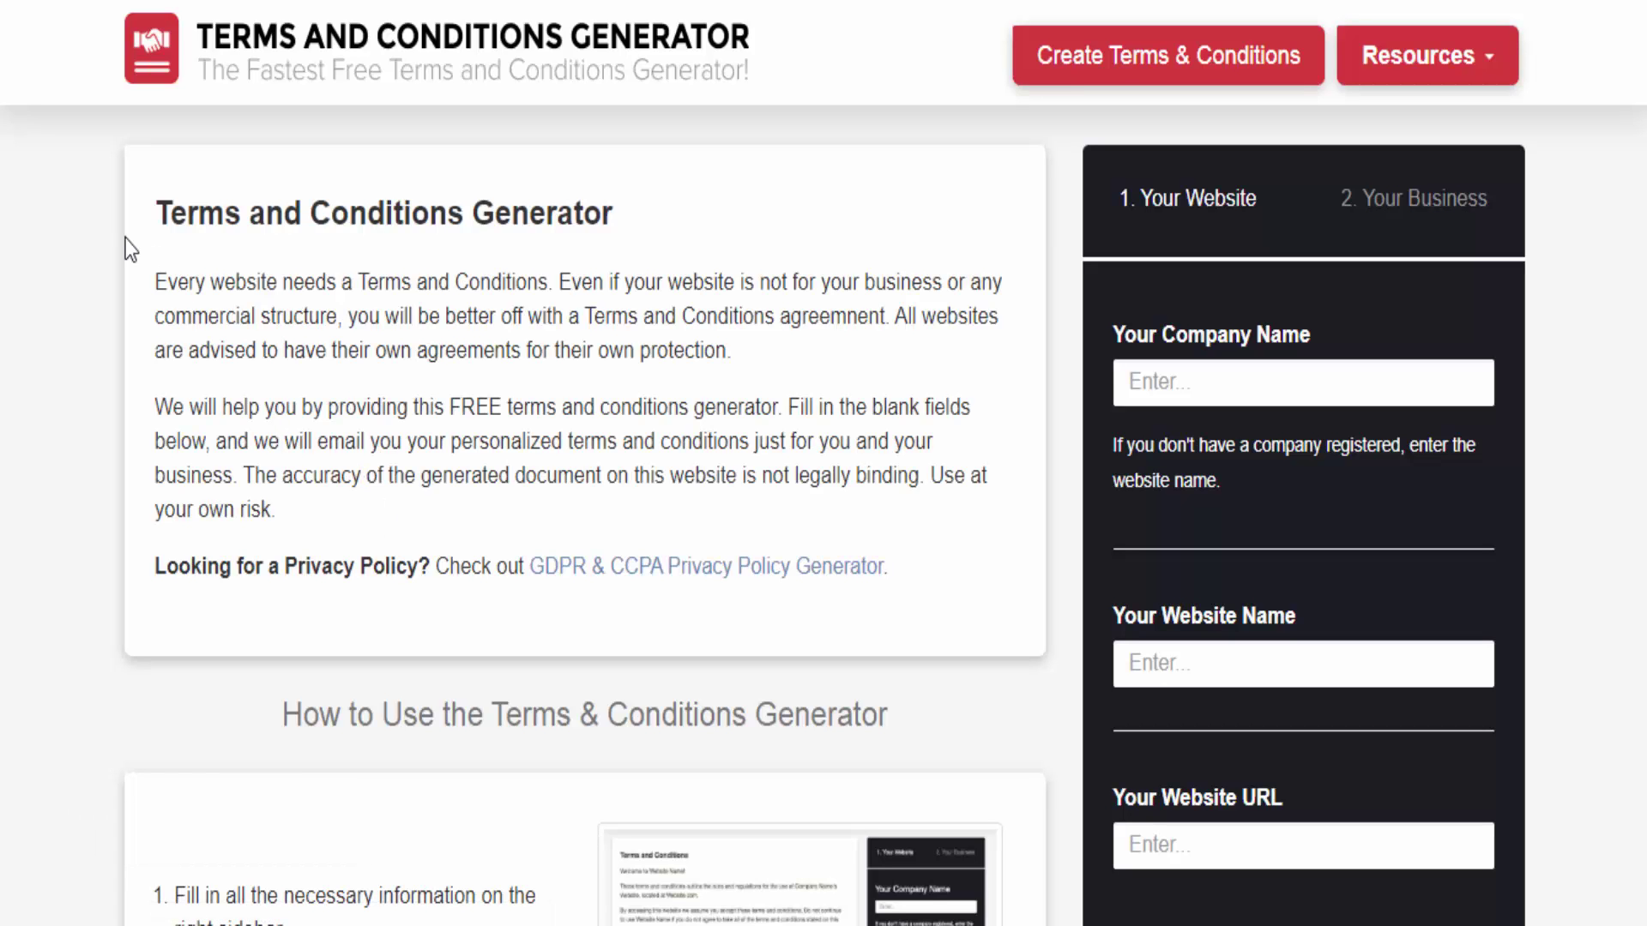
left_click_drag(157, 213, 455, 217)
key("ctrl+c")
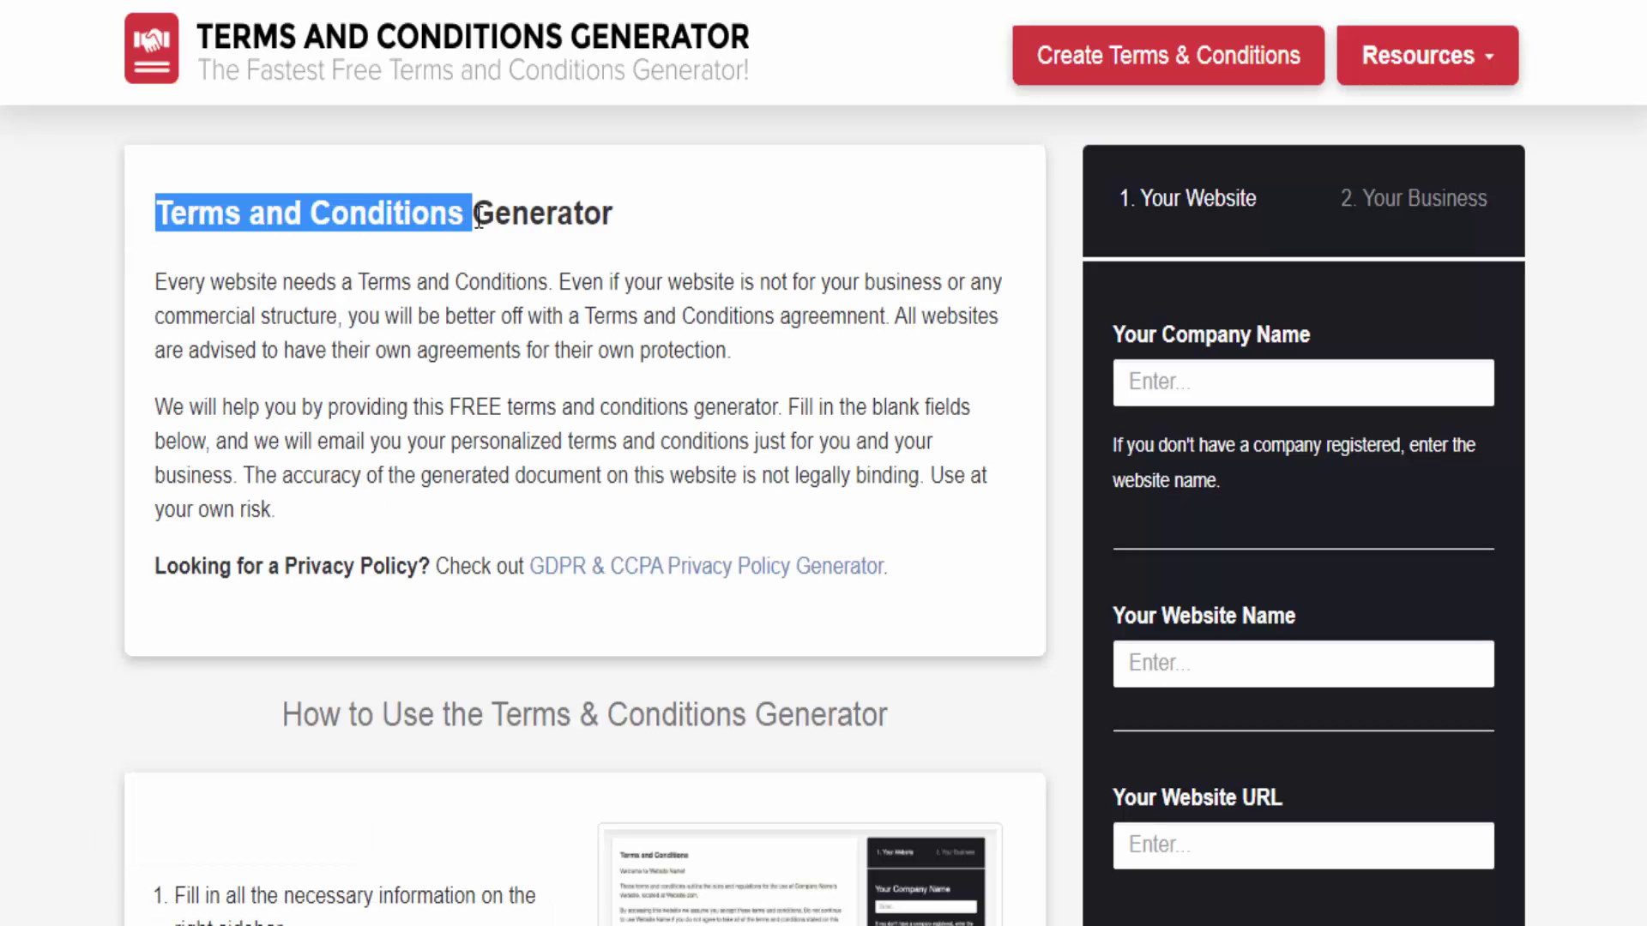
Create a new WordPress page titled "Terms and Conditions".
left_click(547, 2)
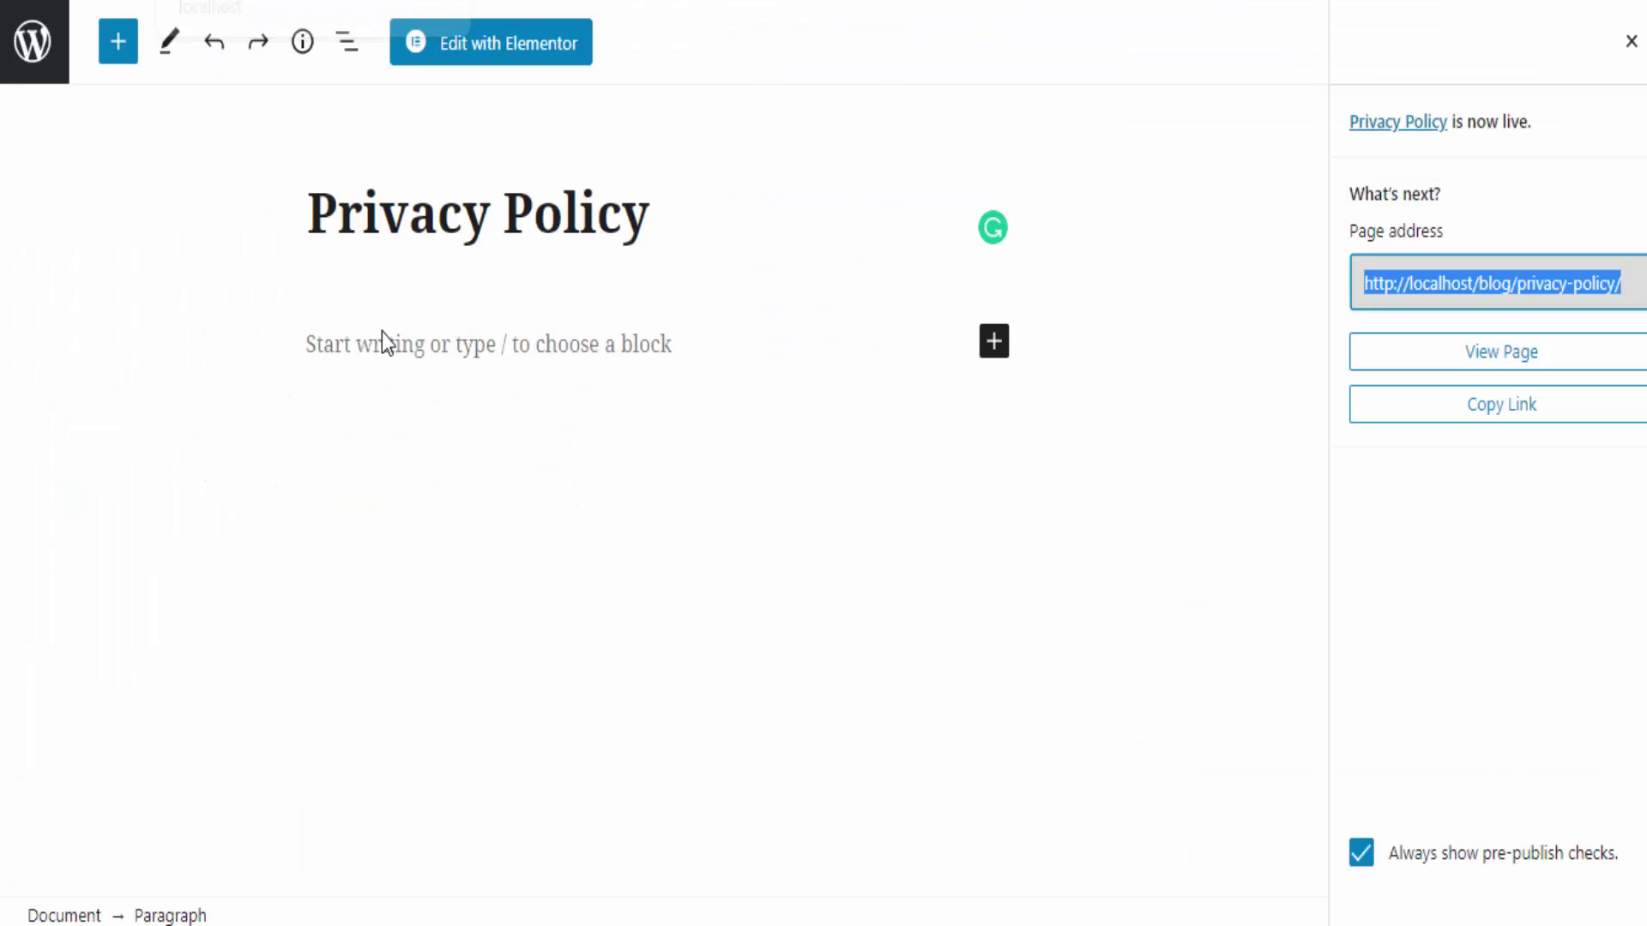
left_click(1632, 41)
left_click(45, 58)
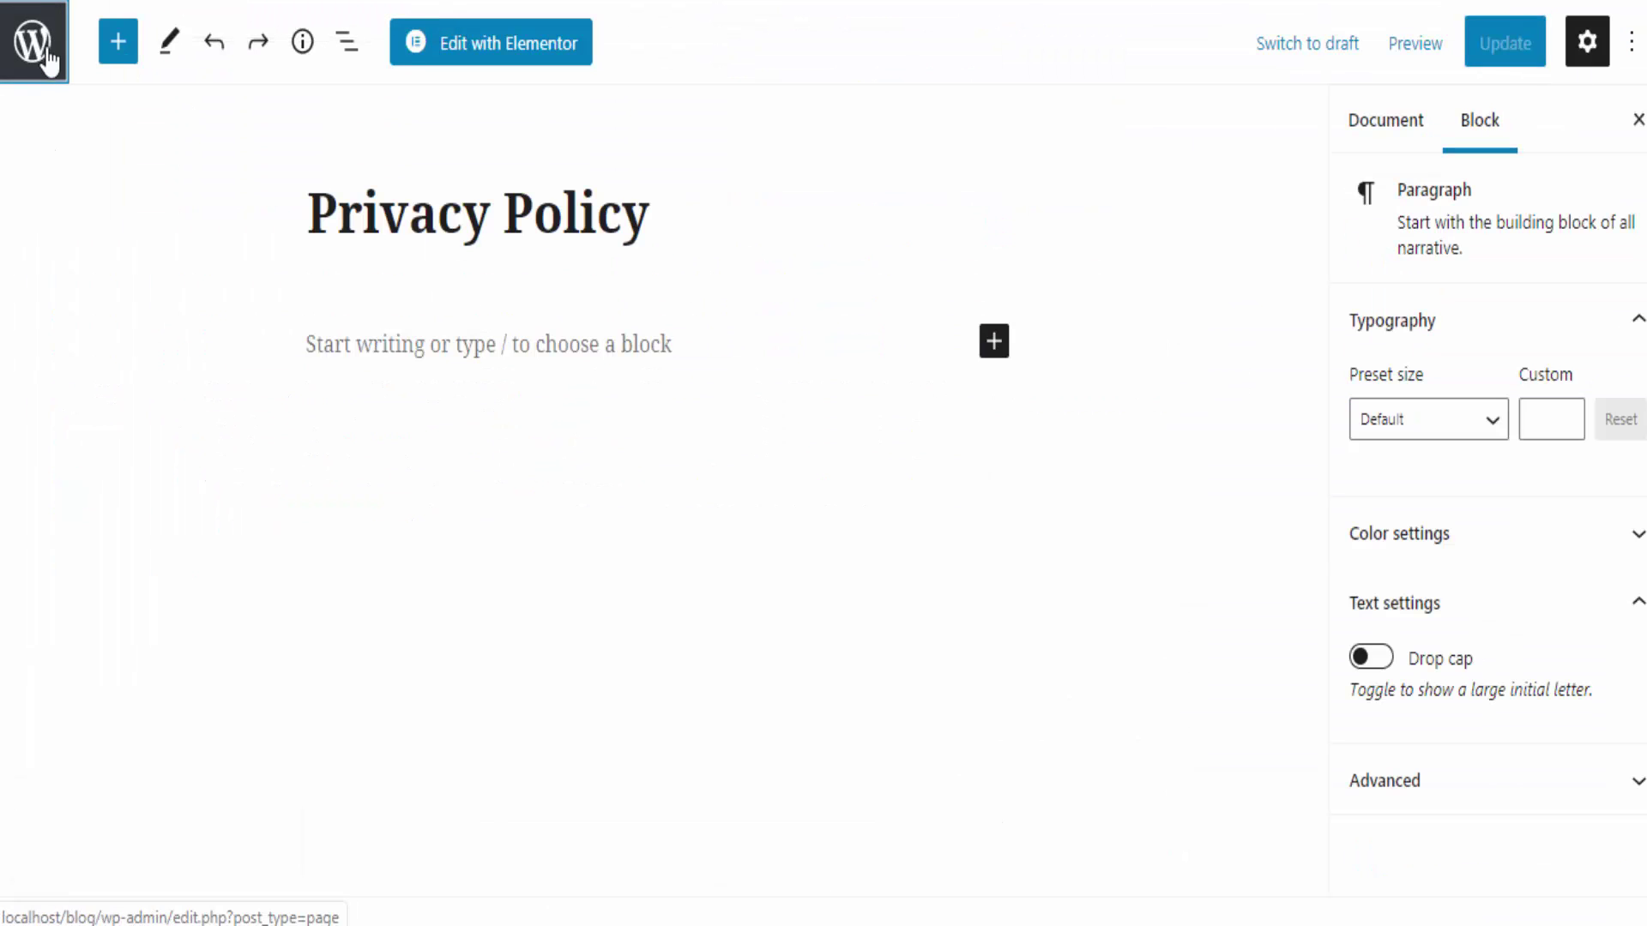
left_click(75, 353)
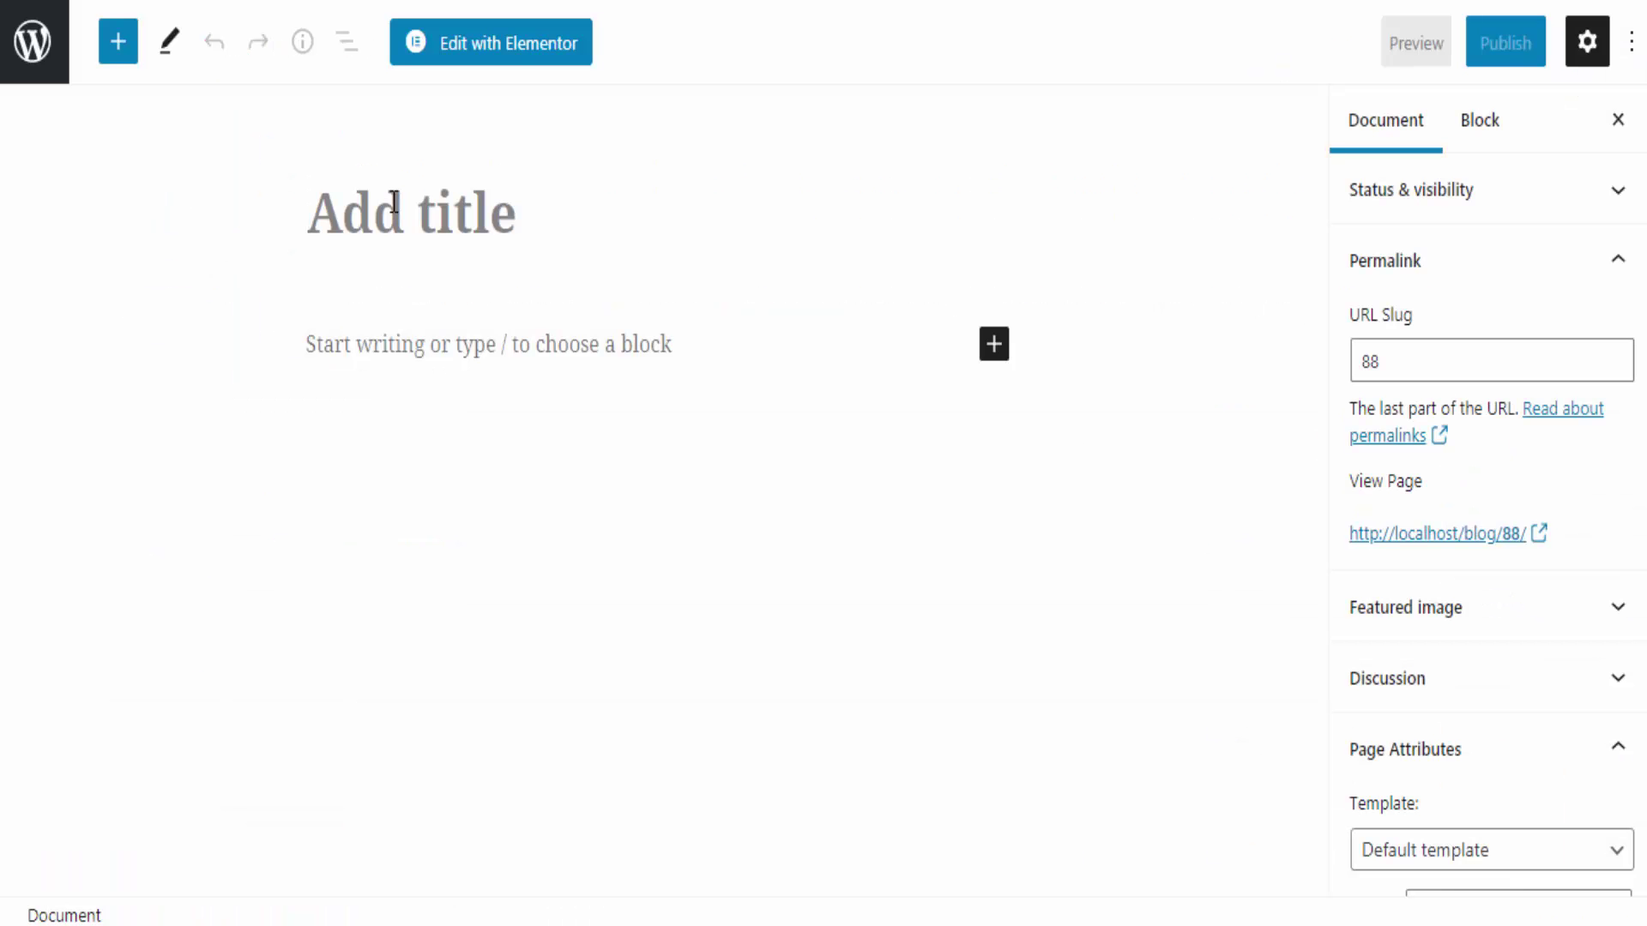
key("ctrl+v")
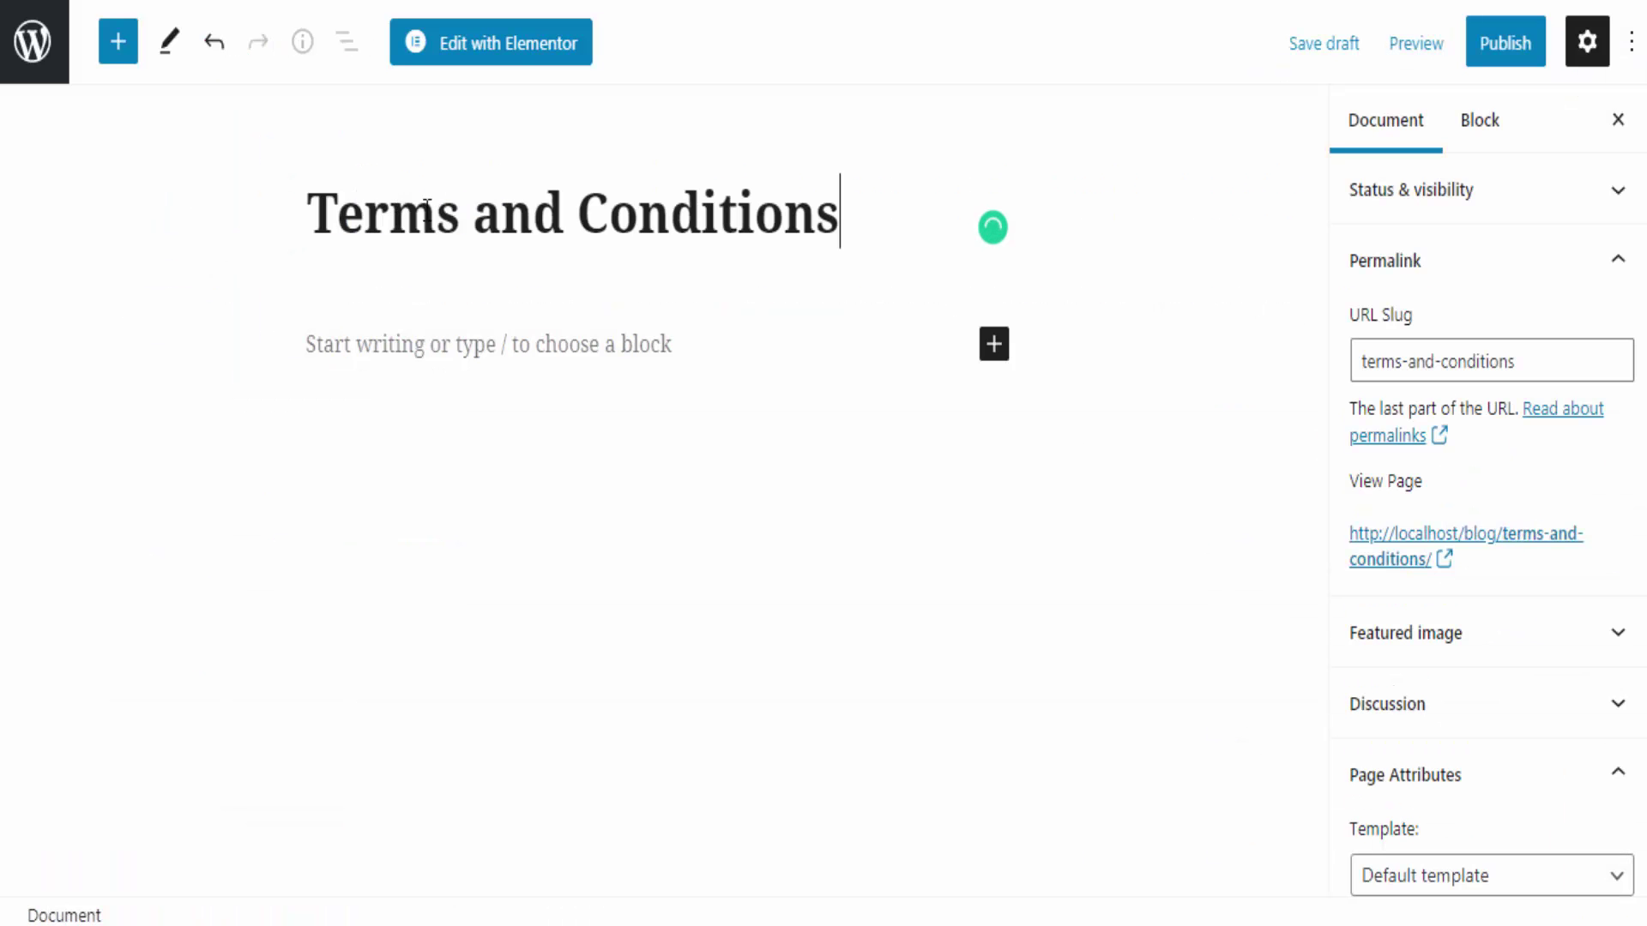
left_click(471, 350)
key("ctrl+v")
key("ctrl+z")
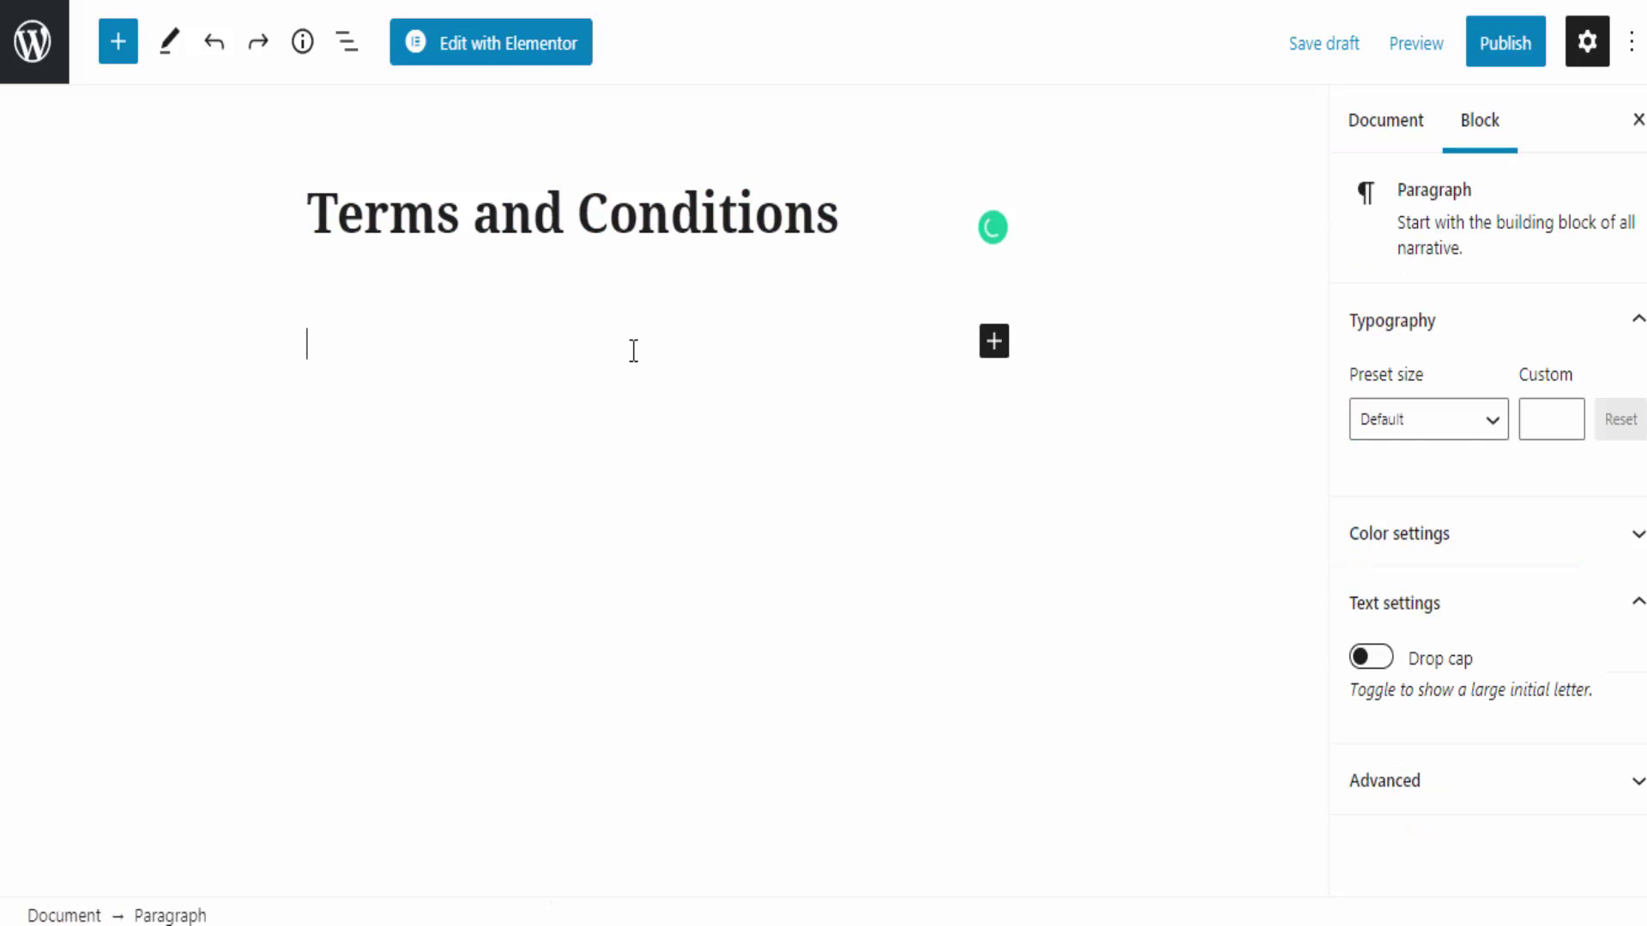
Publish the new "Terms and Conditions" page and select its page address.
left_click(1527, 60)
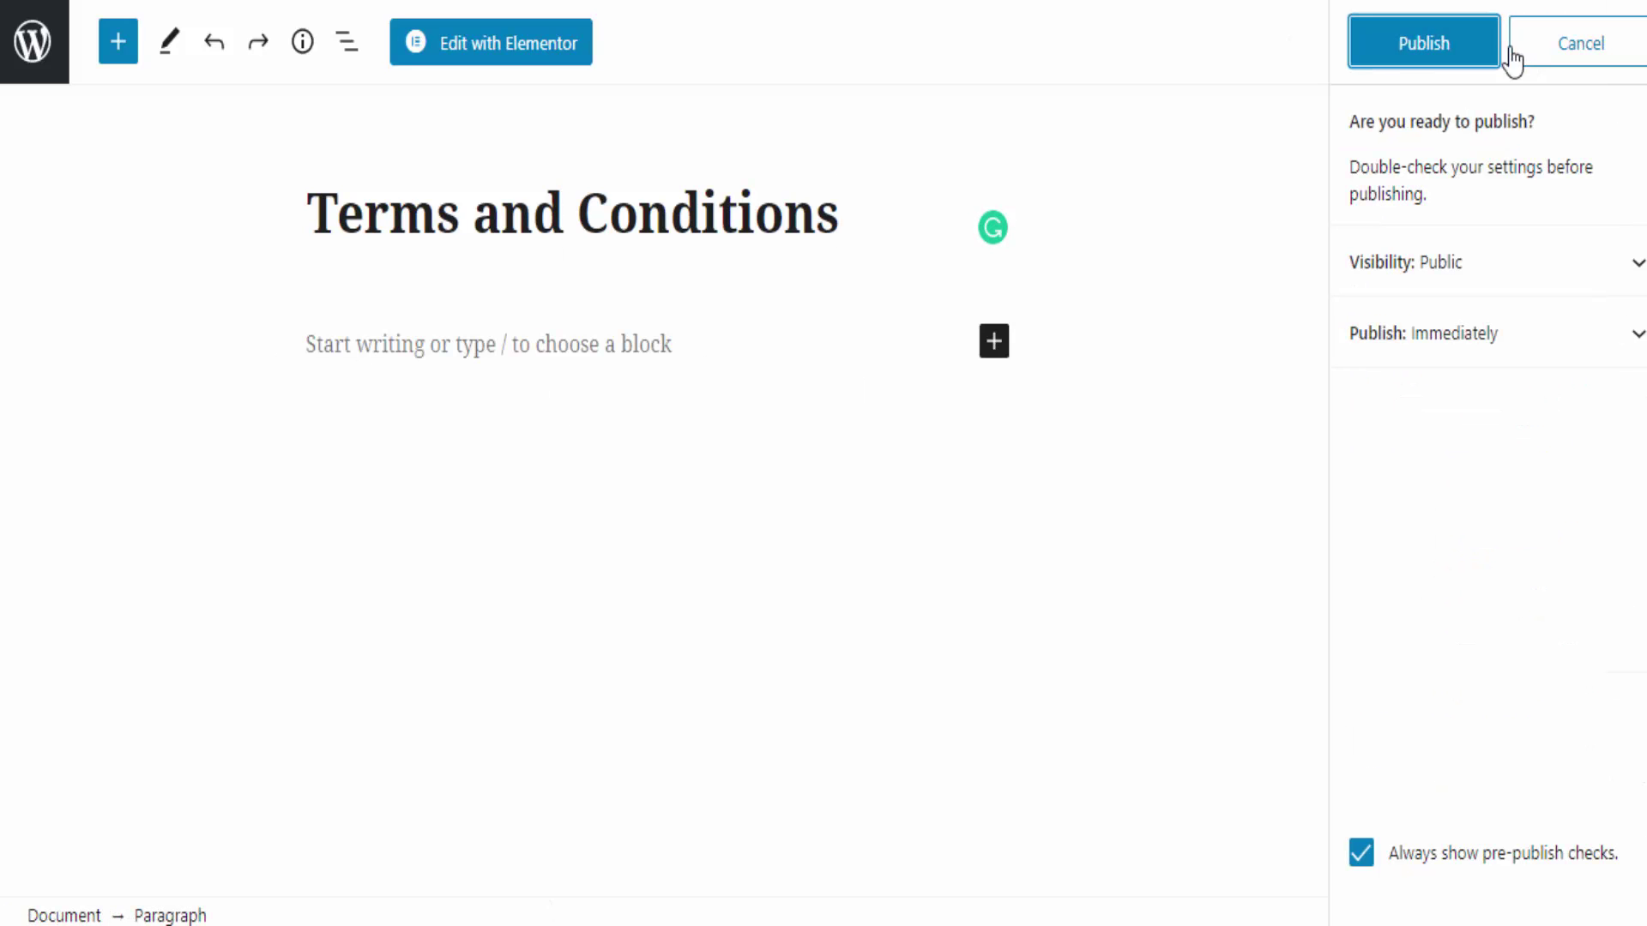
left_click(1497, 52)
left_click(1544, 276)
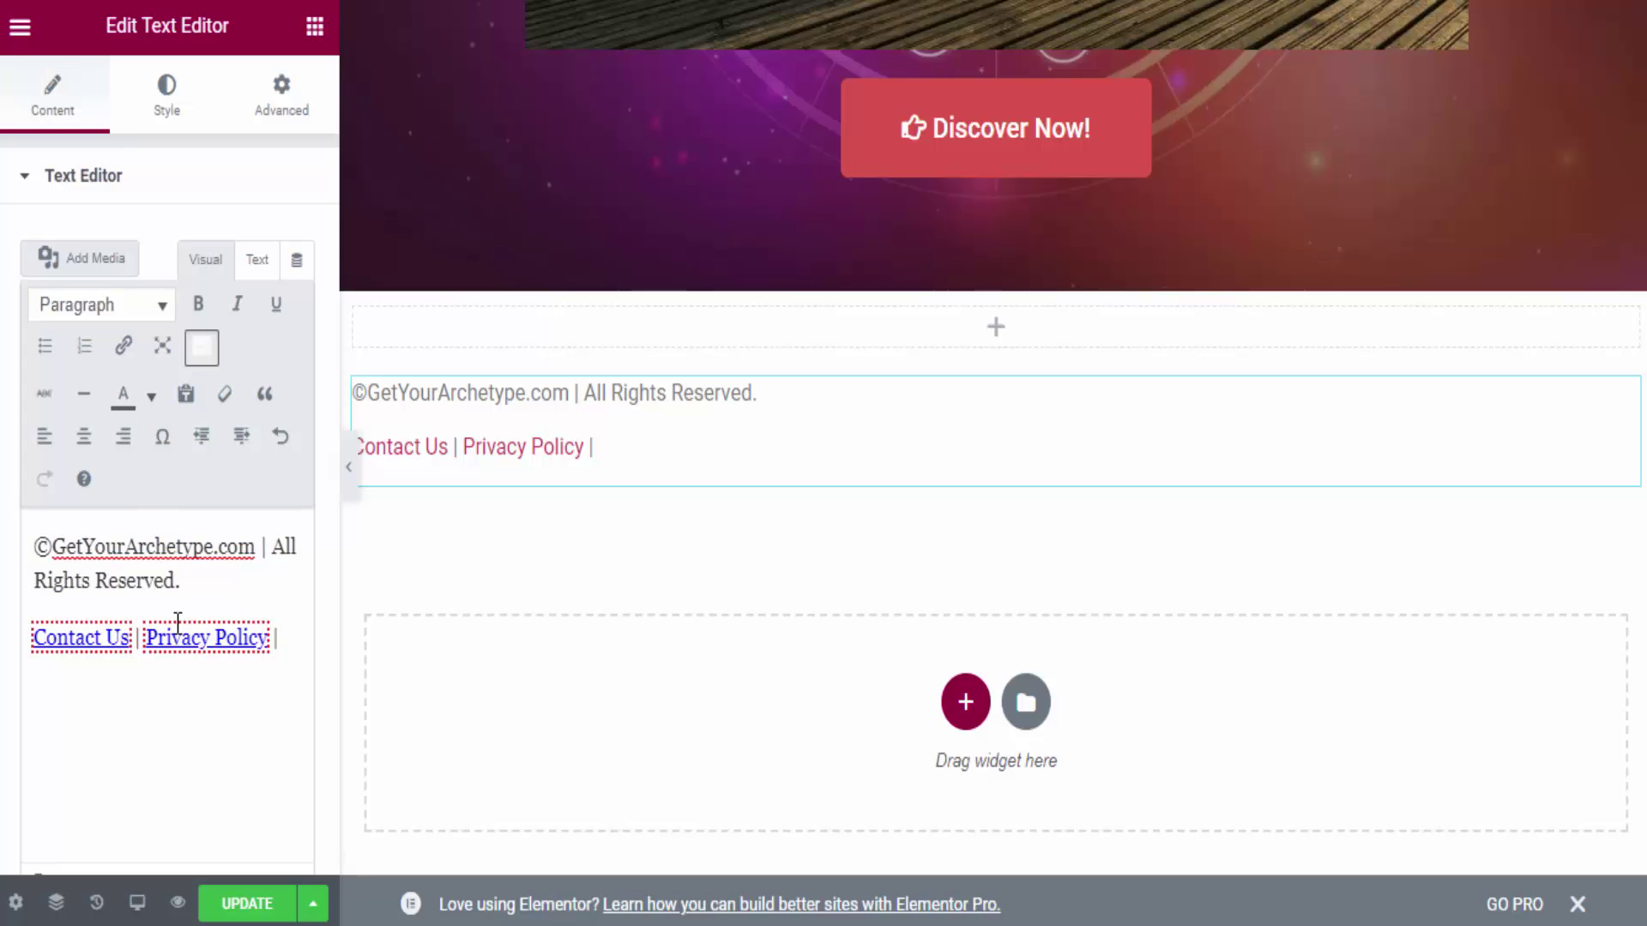
left_click(123, 346)
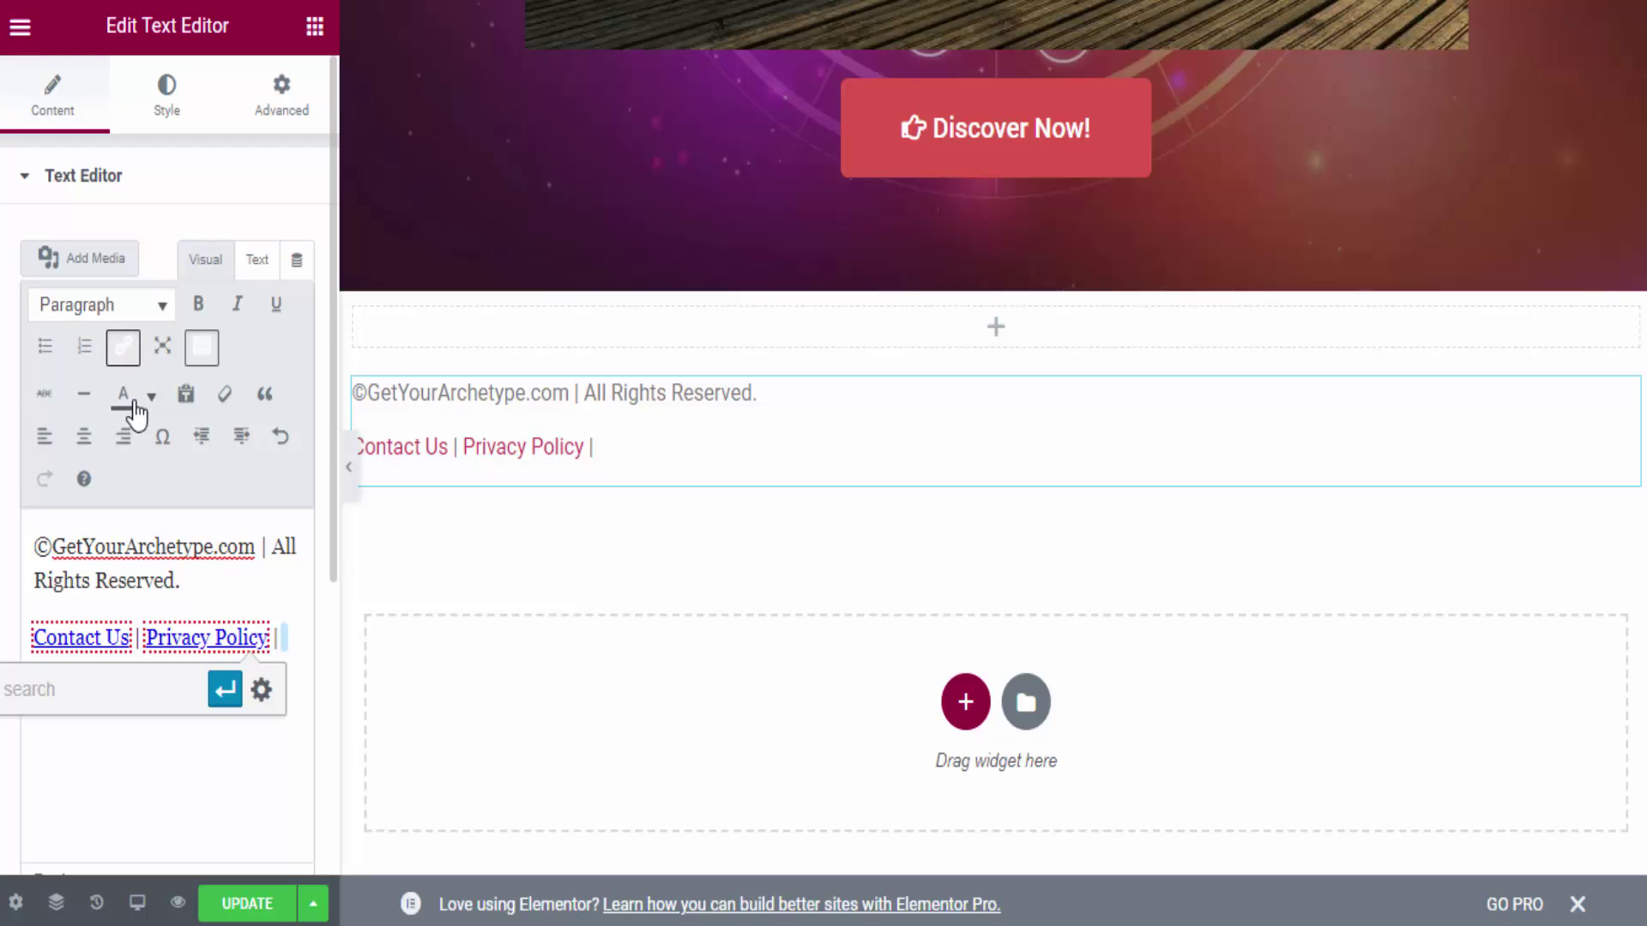
left_click(262, 689)
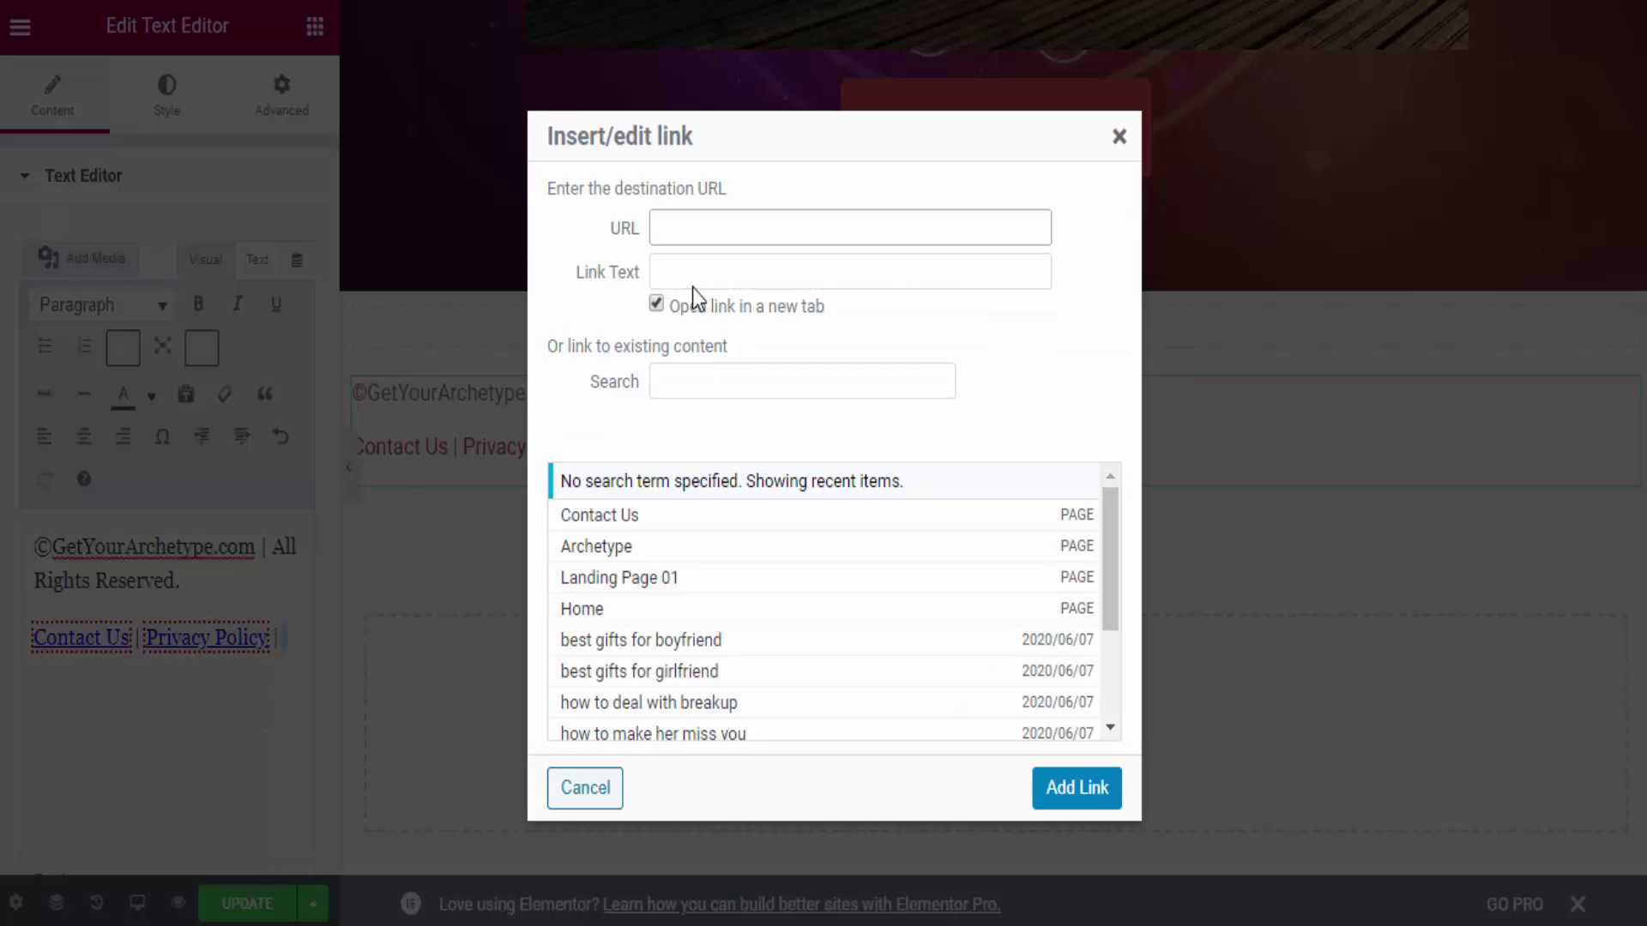
type("http://localhost/blog/terms-and-conditions/")
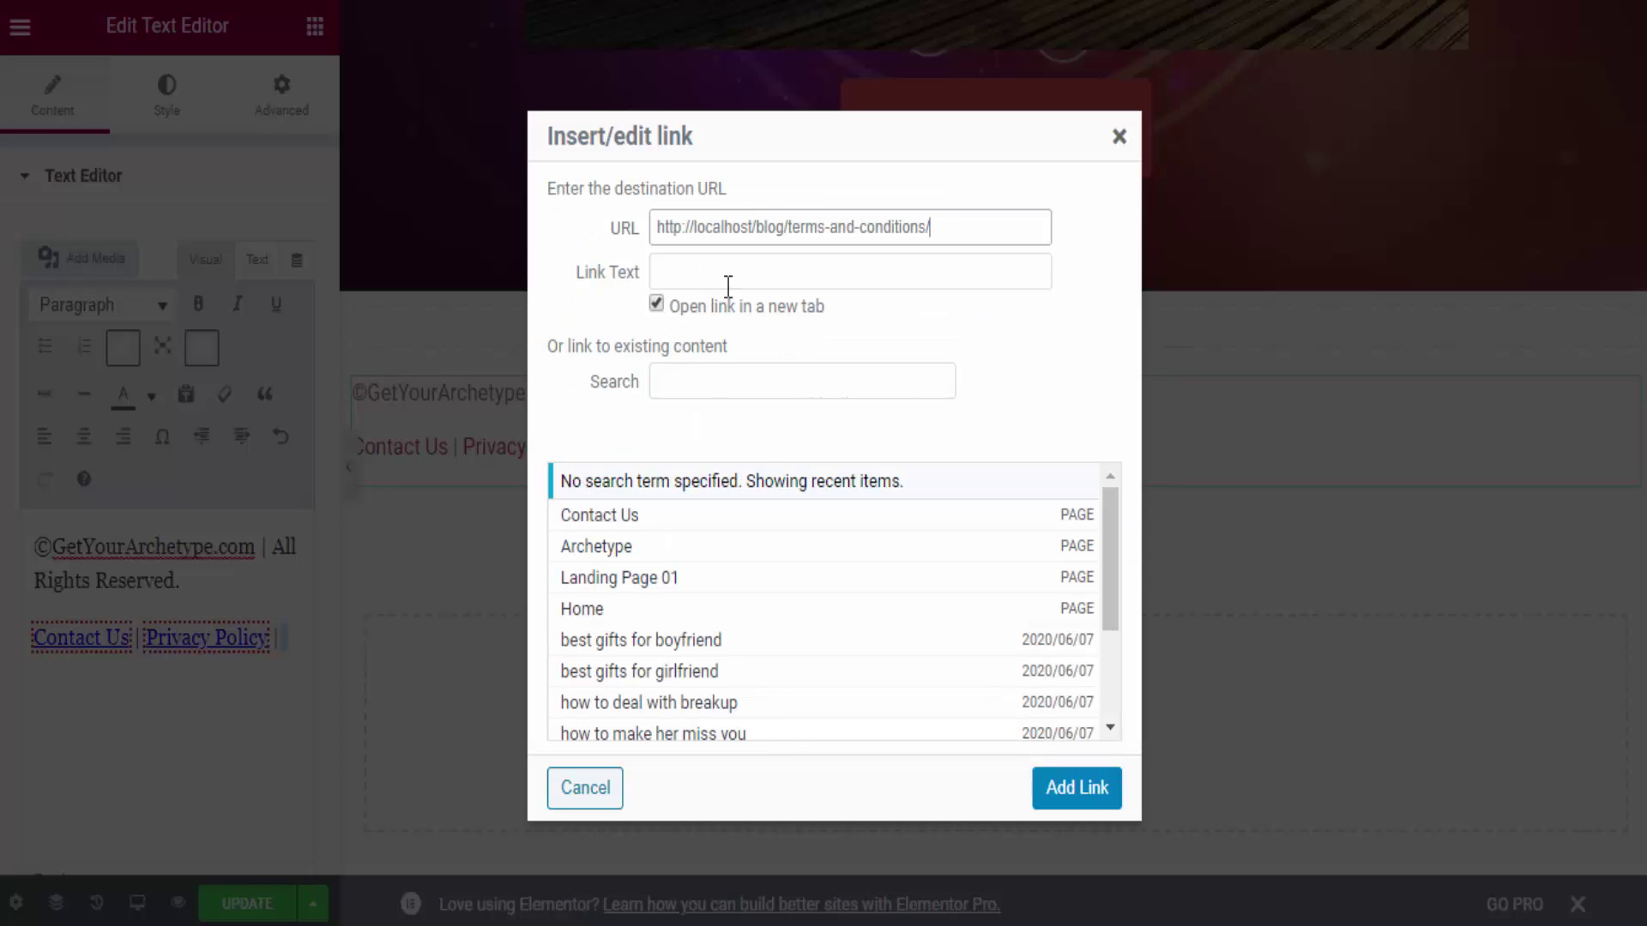
left_click(728, 285)
key("ctrl+v")
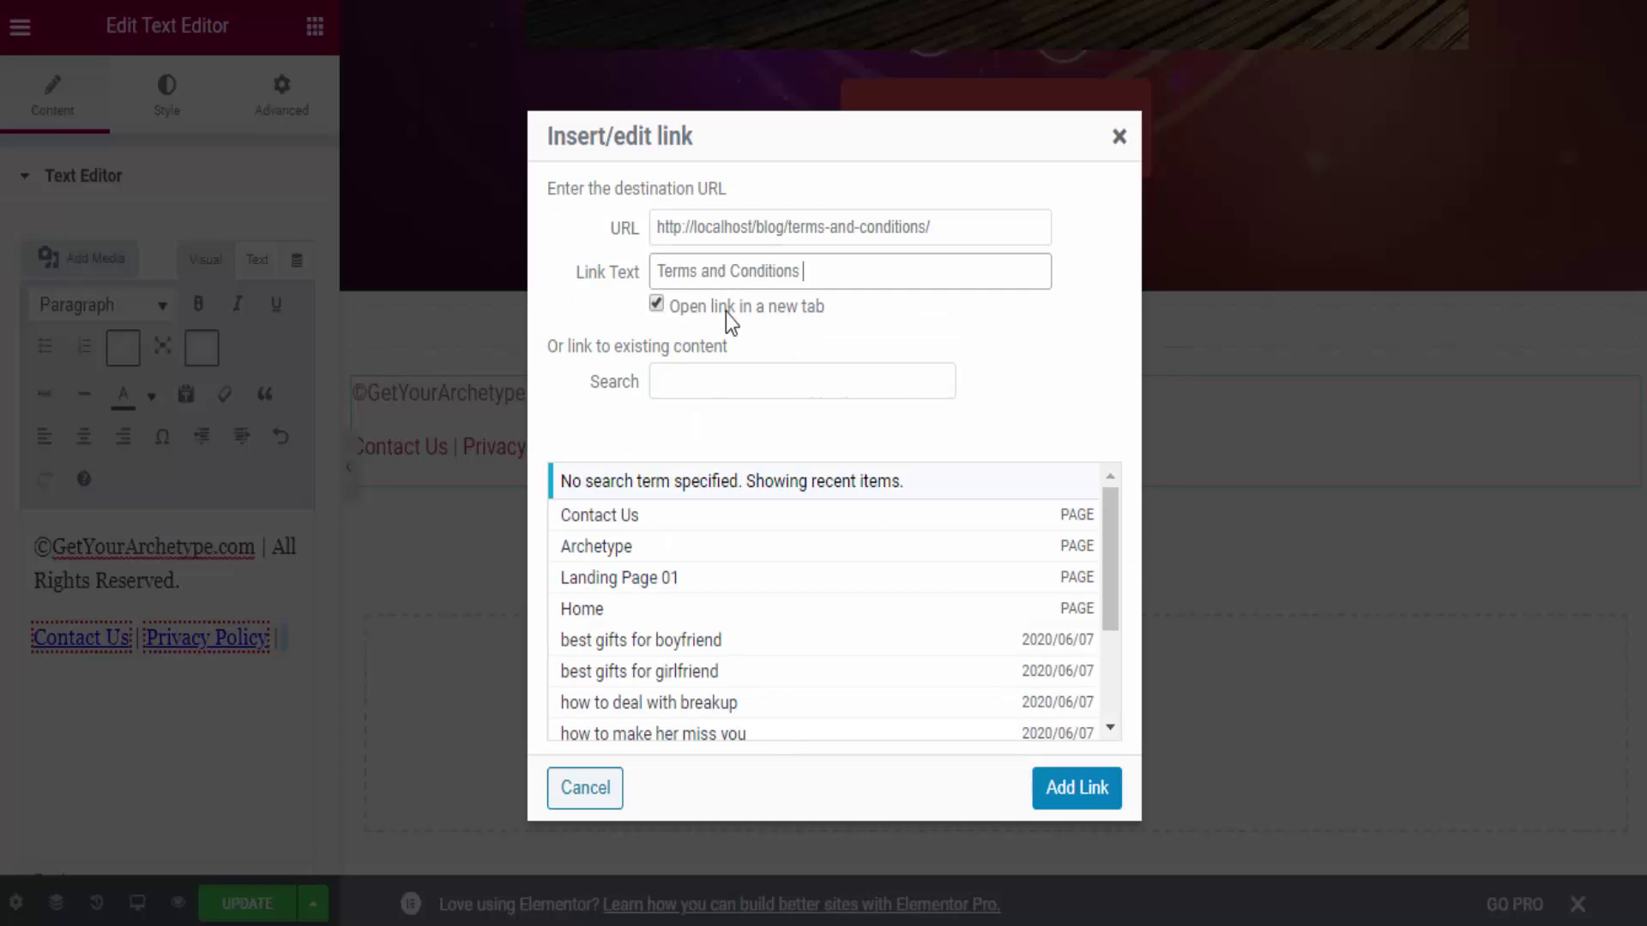
left_click(1106, 810)
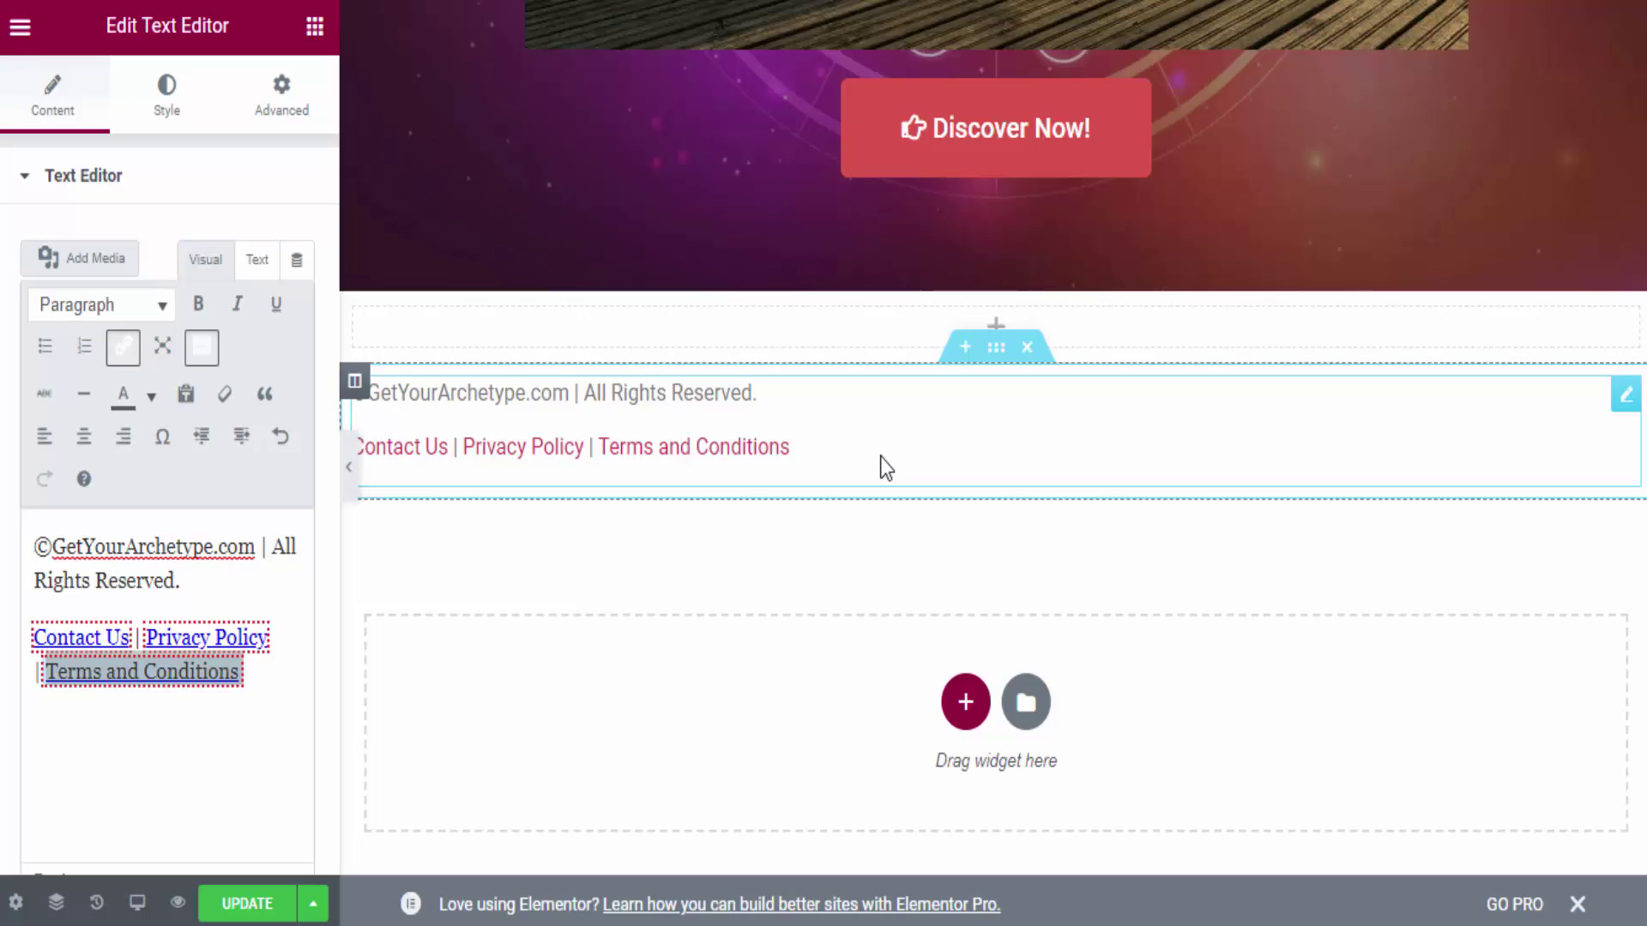
Add a Facebook disclaimer paragraph beginning "This site is not part of the Facebook website or Facebook Inc." below the footer links and update the page.
left_click(248, 725)
left_click(262, 668)
key("Return")
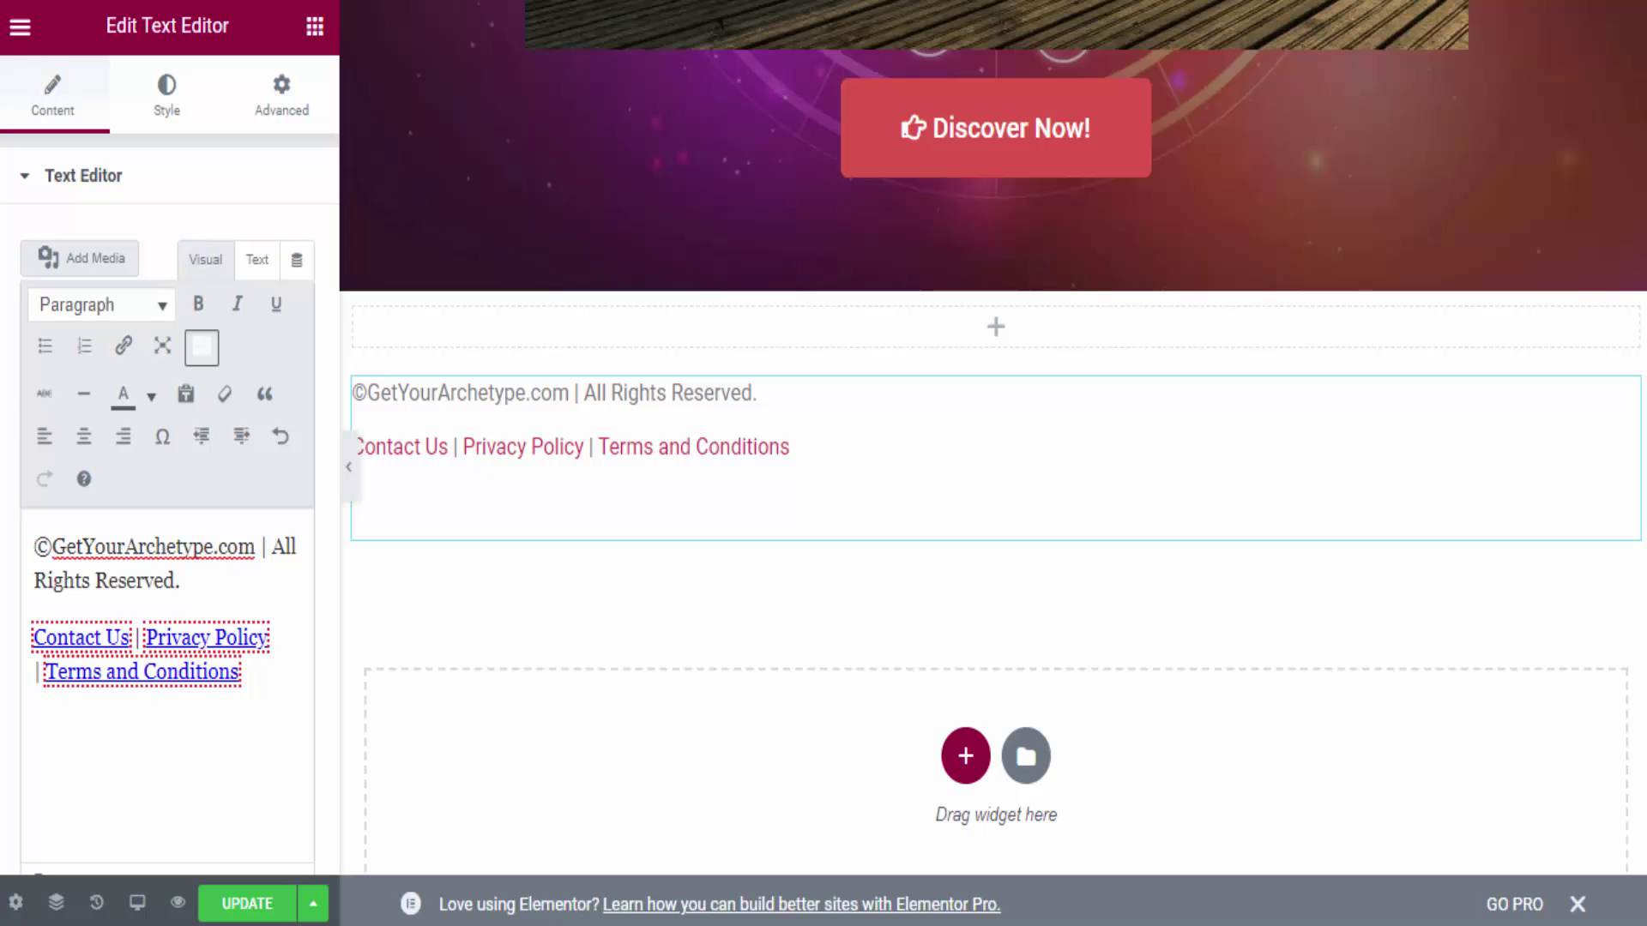
left_click(55, 738)
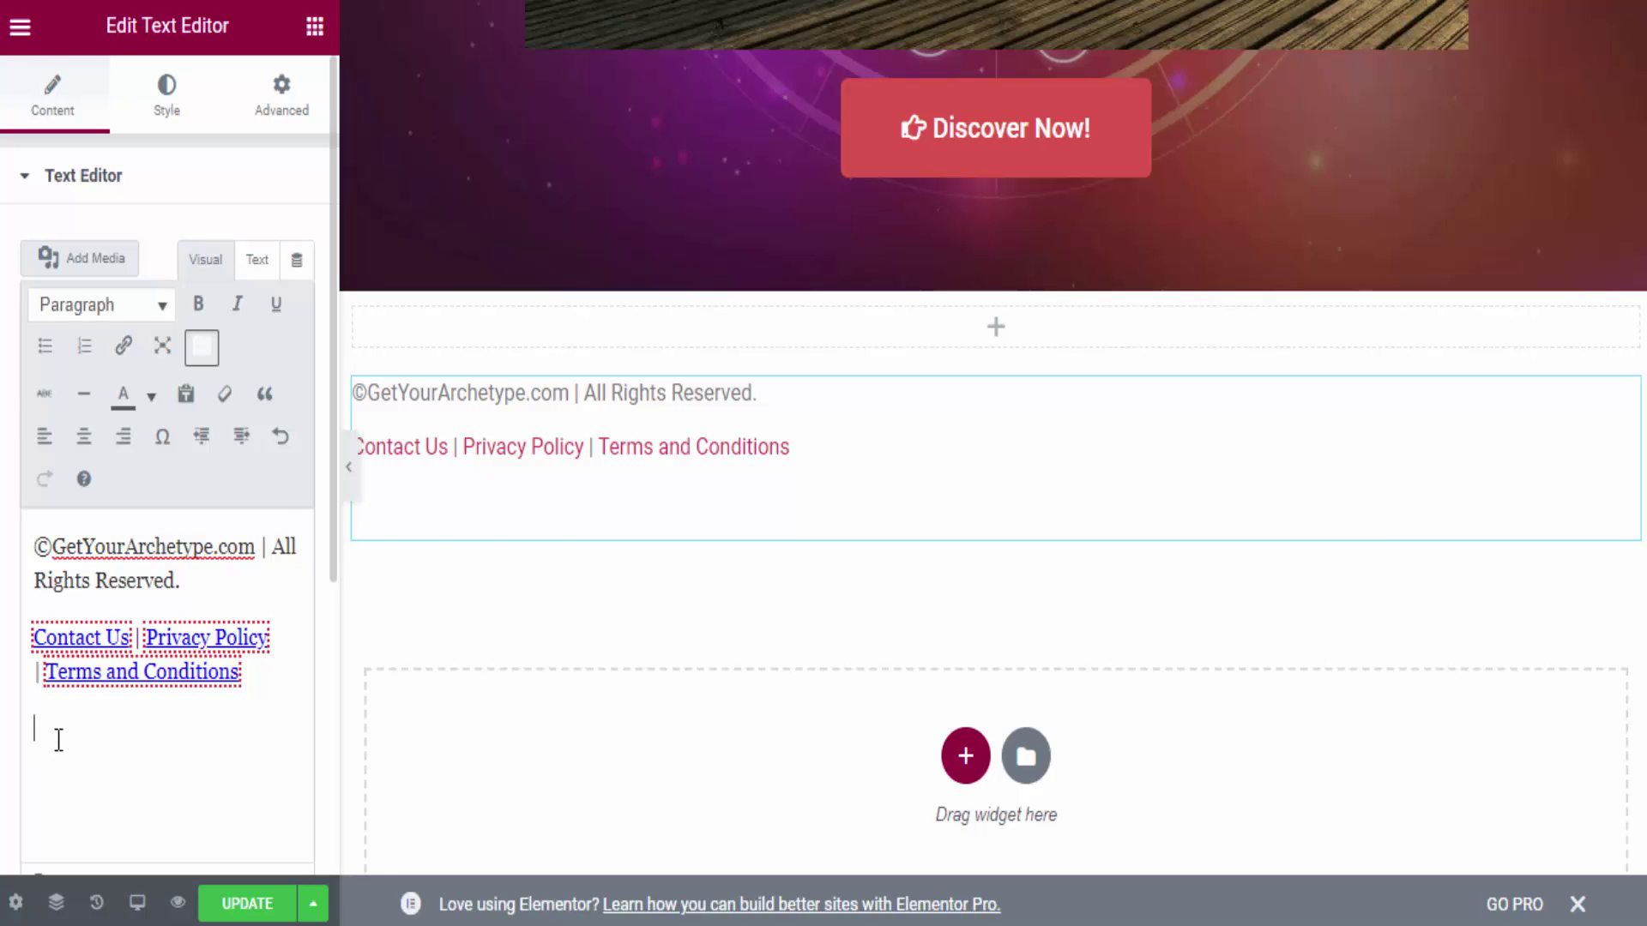
type("This site is not part of the Facebook website or Facebook Inc. Additionally, this site is NOT endorsed by Facebook in any way. Facebook is a trademark of Facebook, Inc.")
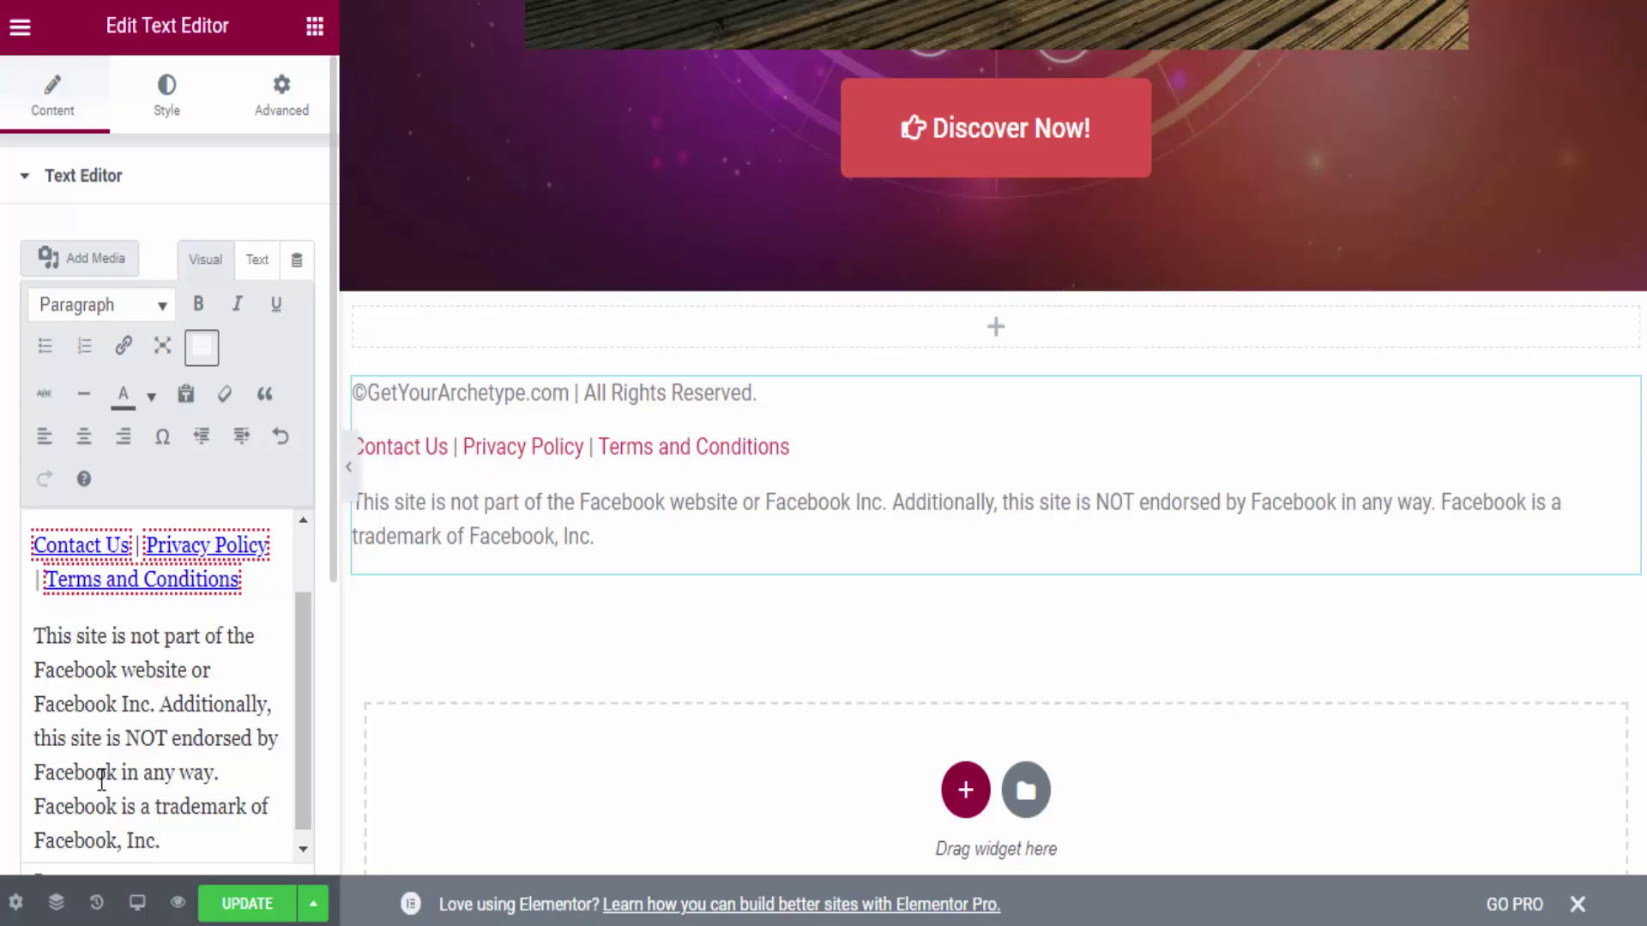
scroll(118, 752, "down", 1)
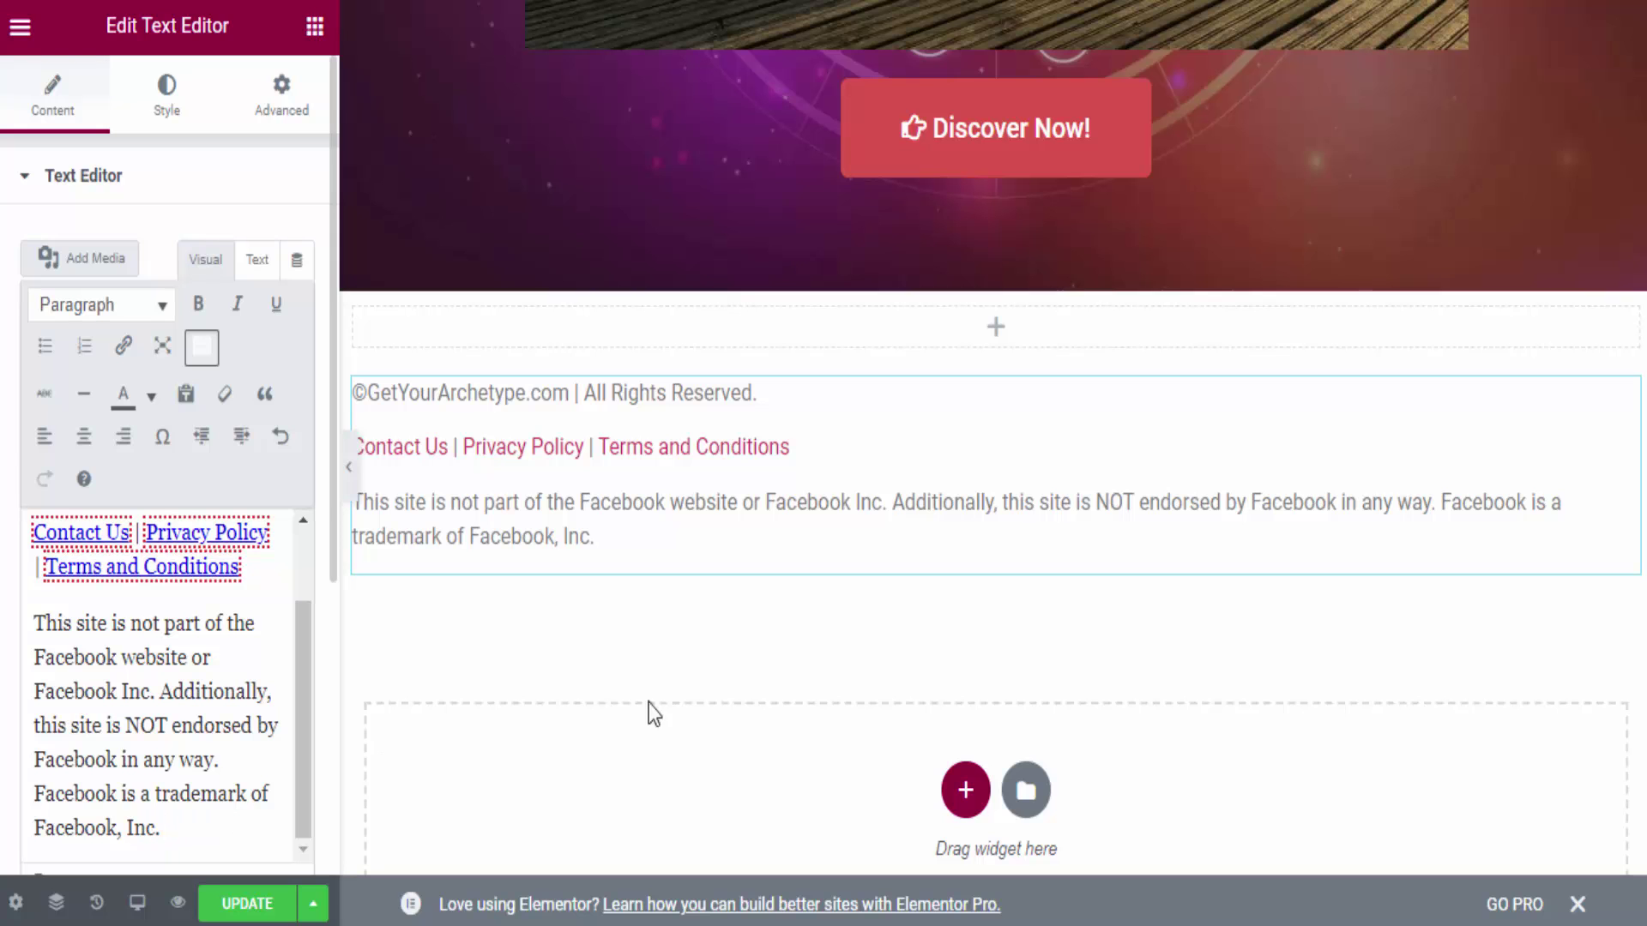
scroll(631, 713, "up", 2)
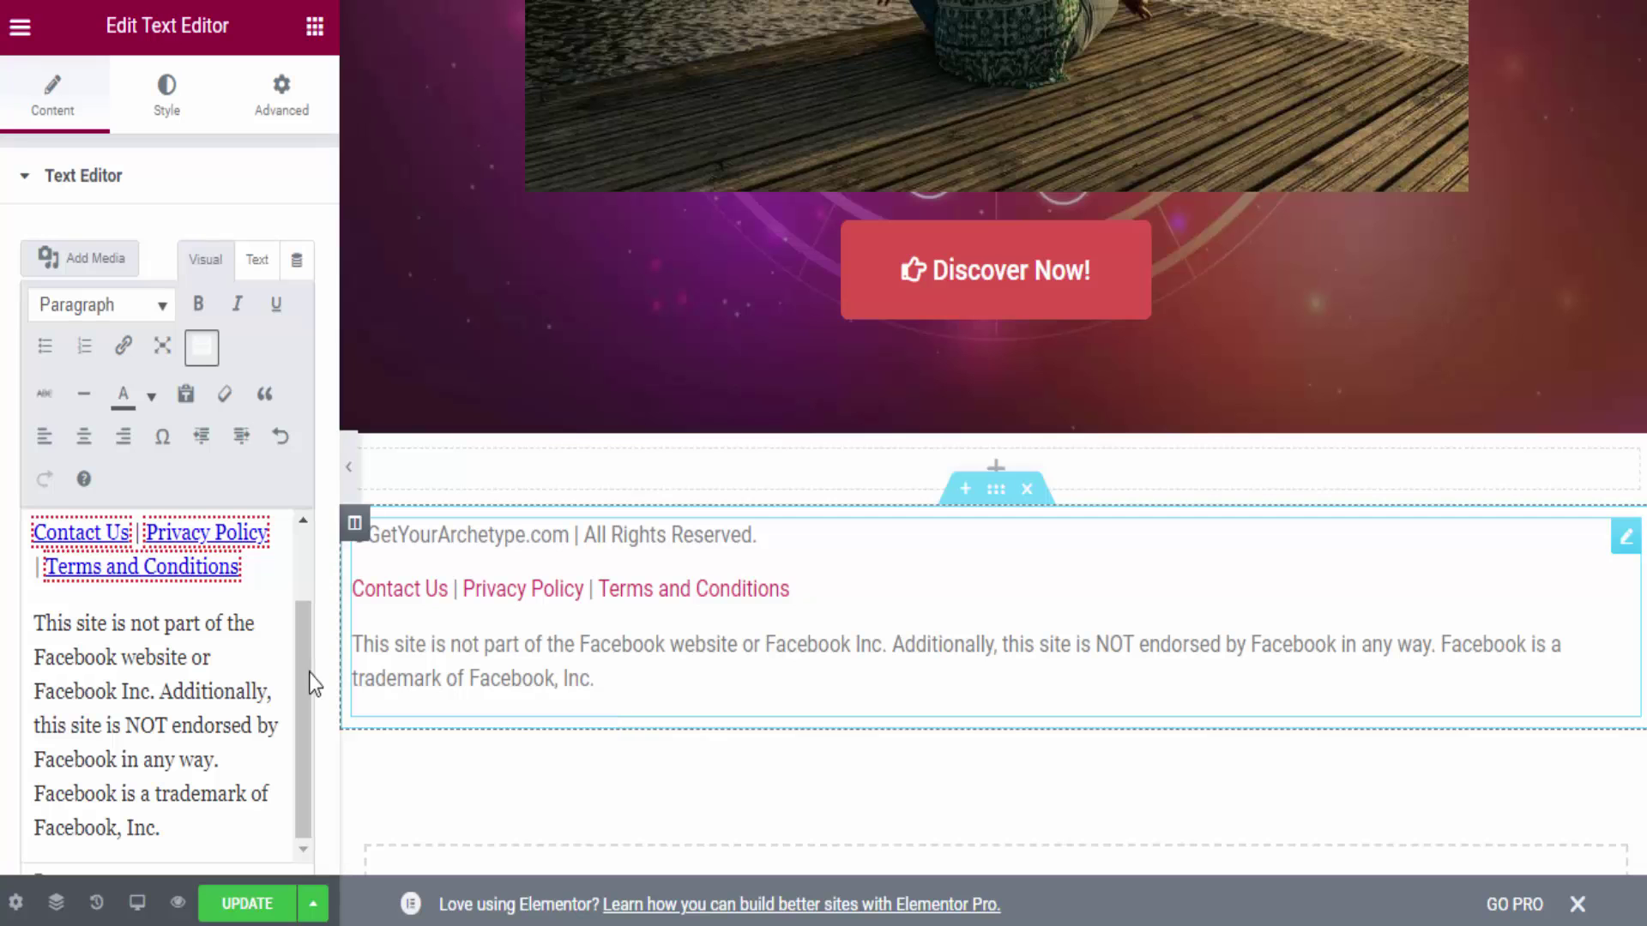
left_click(247, 904)
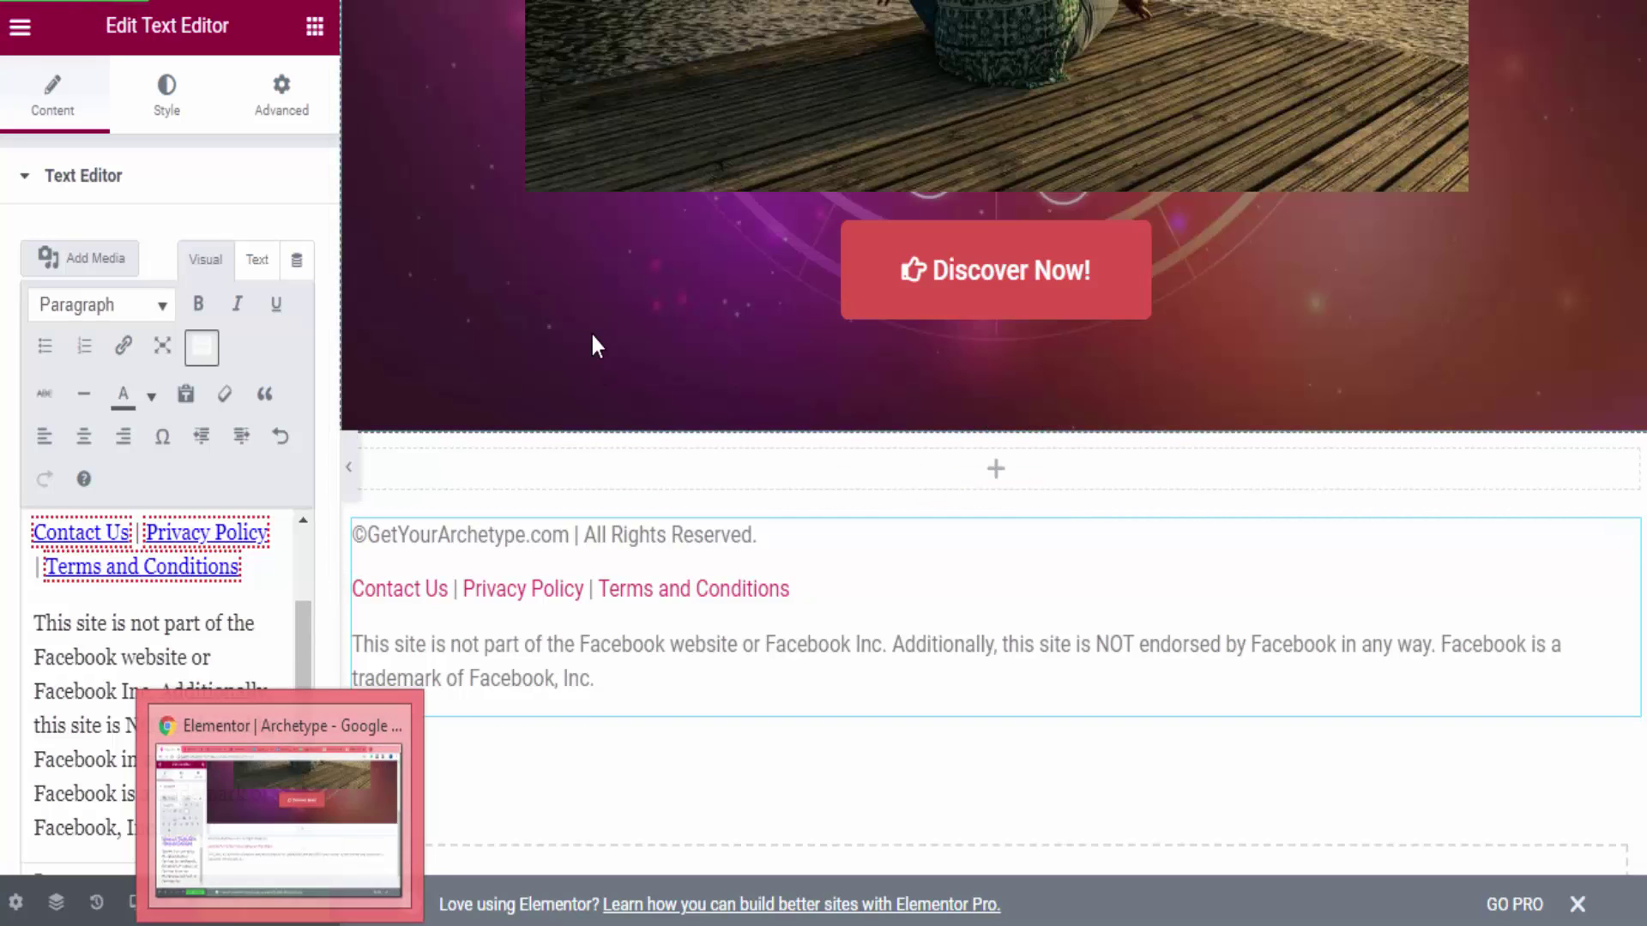
Examine the live landing page from its headline and image down to the button, footer links and Facebook disclaimer.
left_click(169, 916)
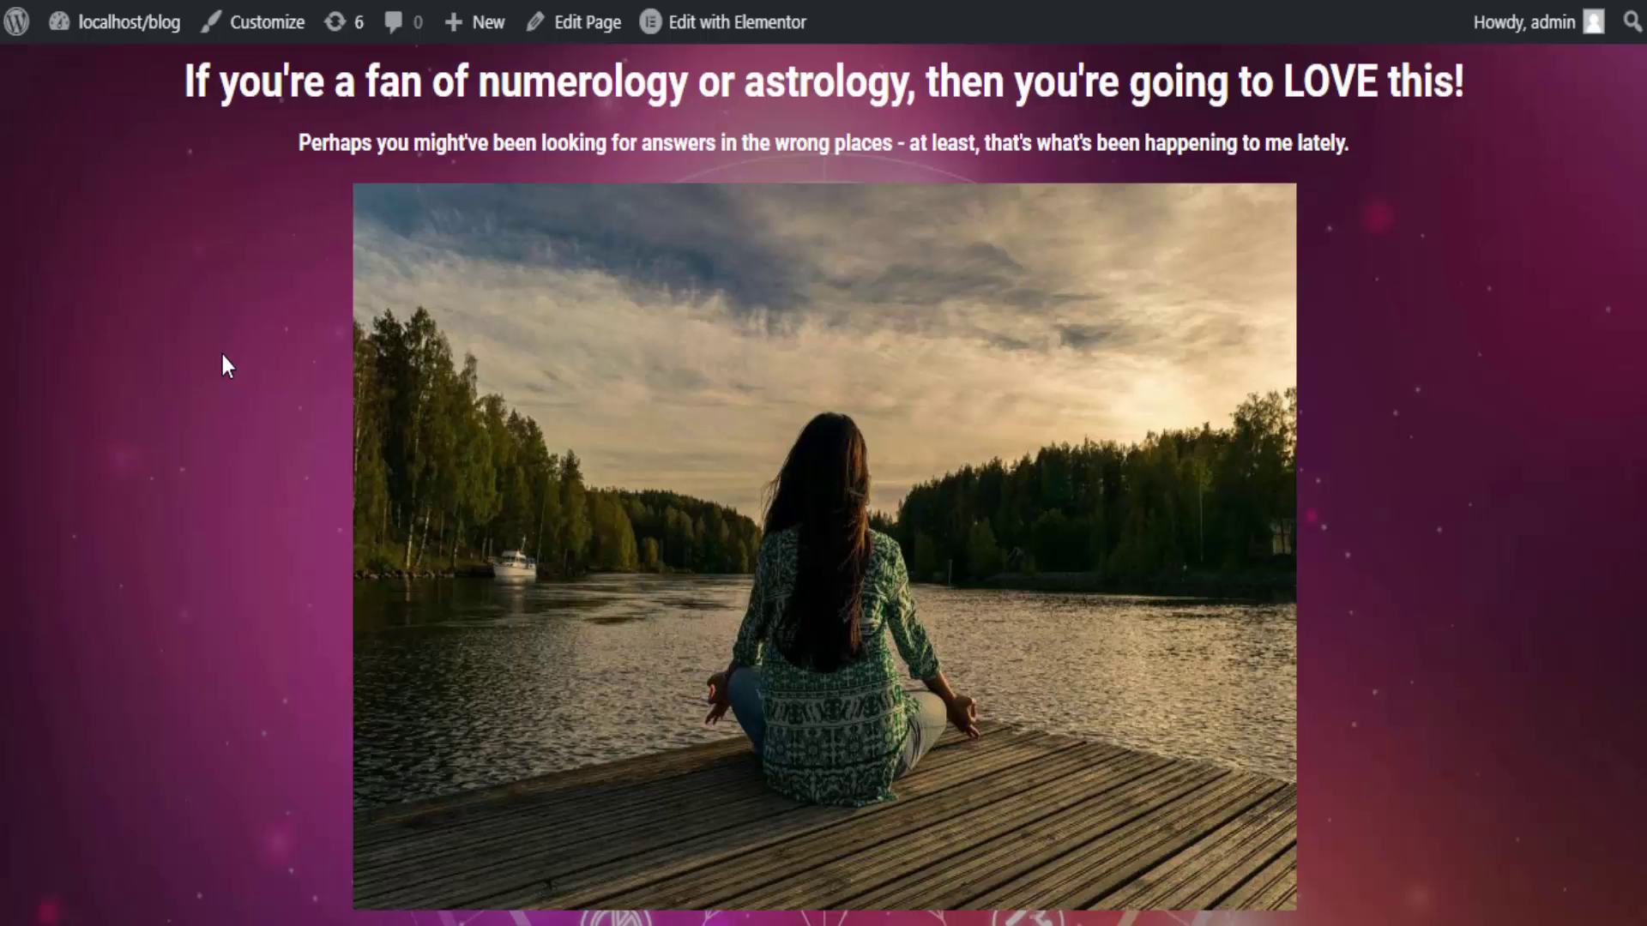
scroll(221, 354, "down", 5)
scroll(214, 566, "up", 5)
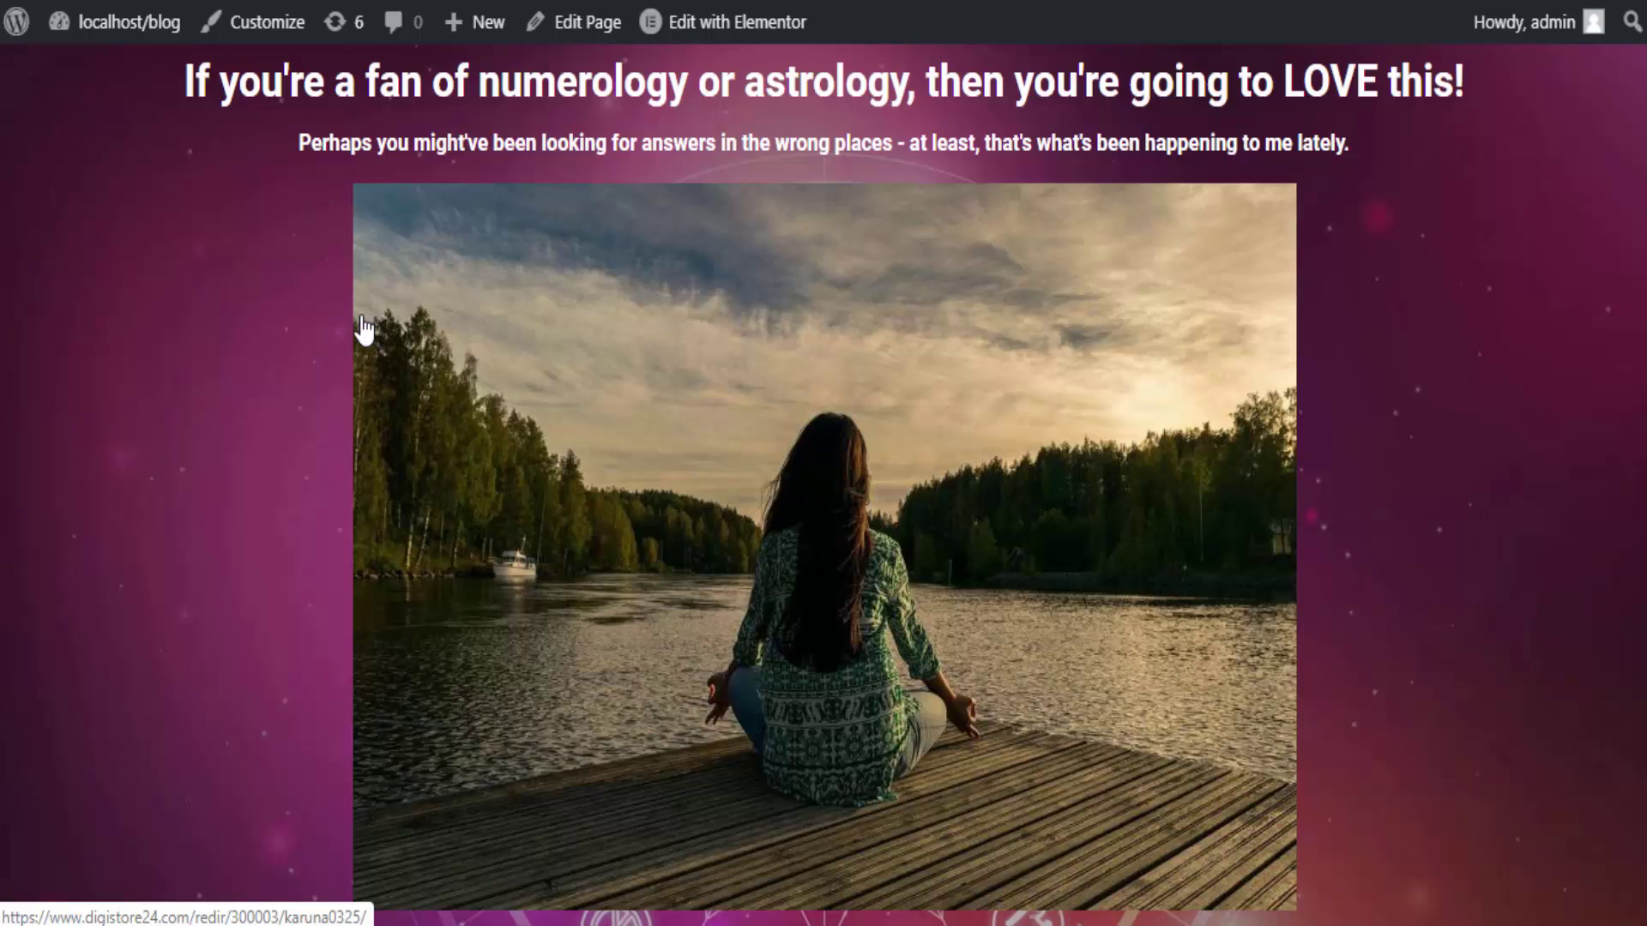
scroll(364, 329, "down", 5)
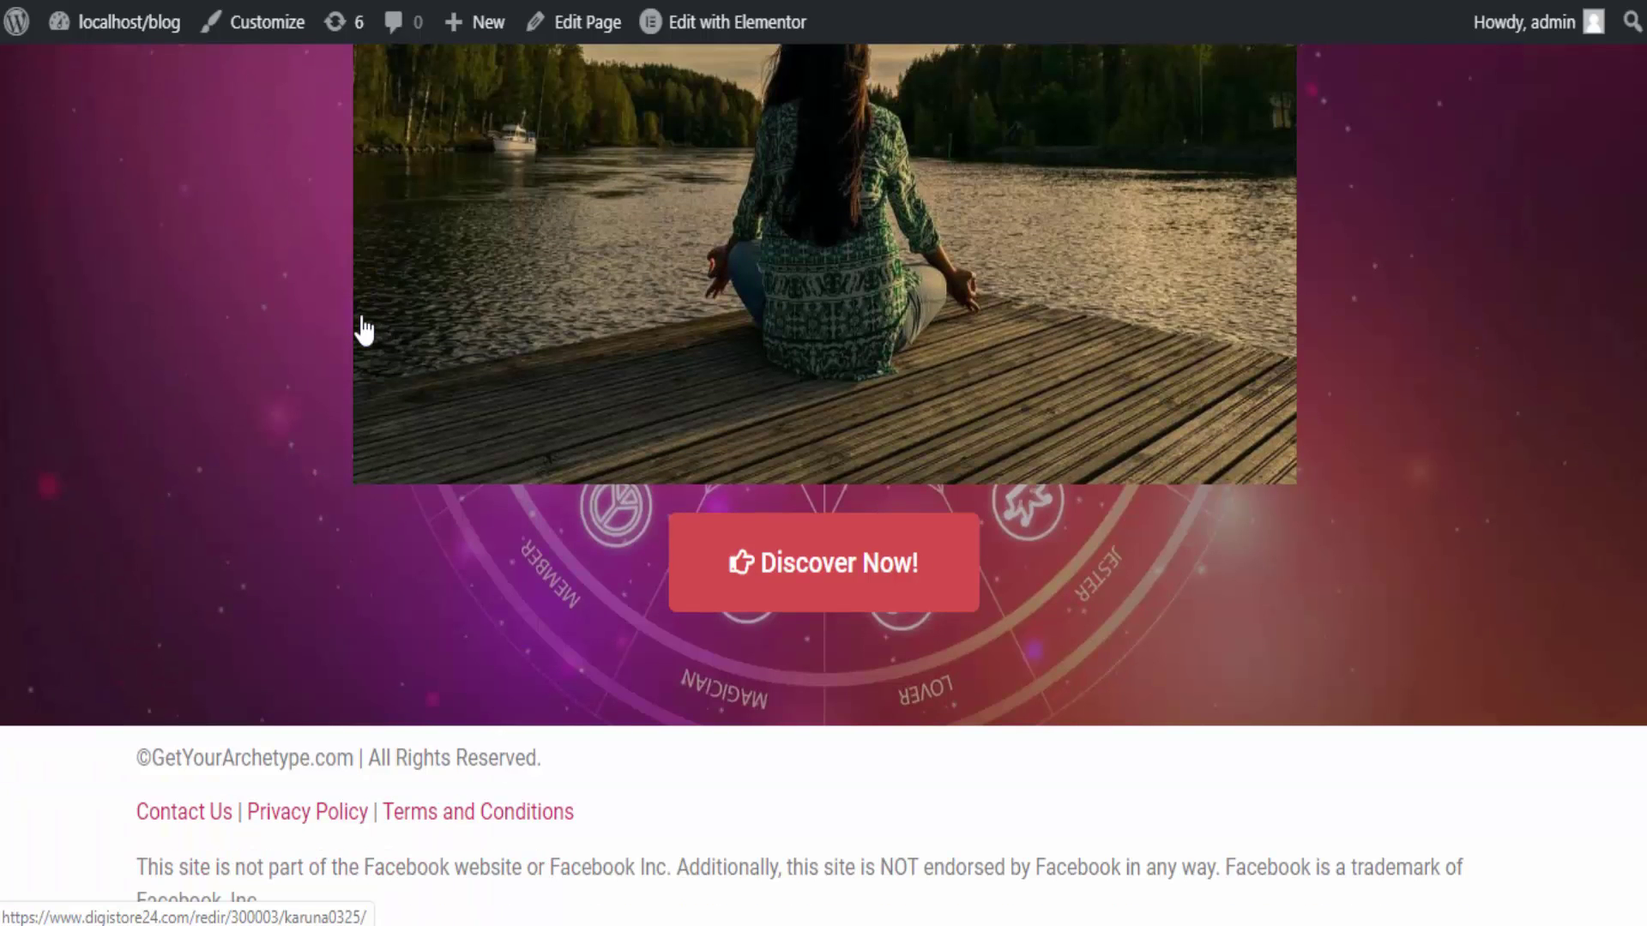
scroll(364, 329, "down", 1)
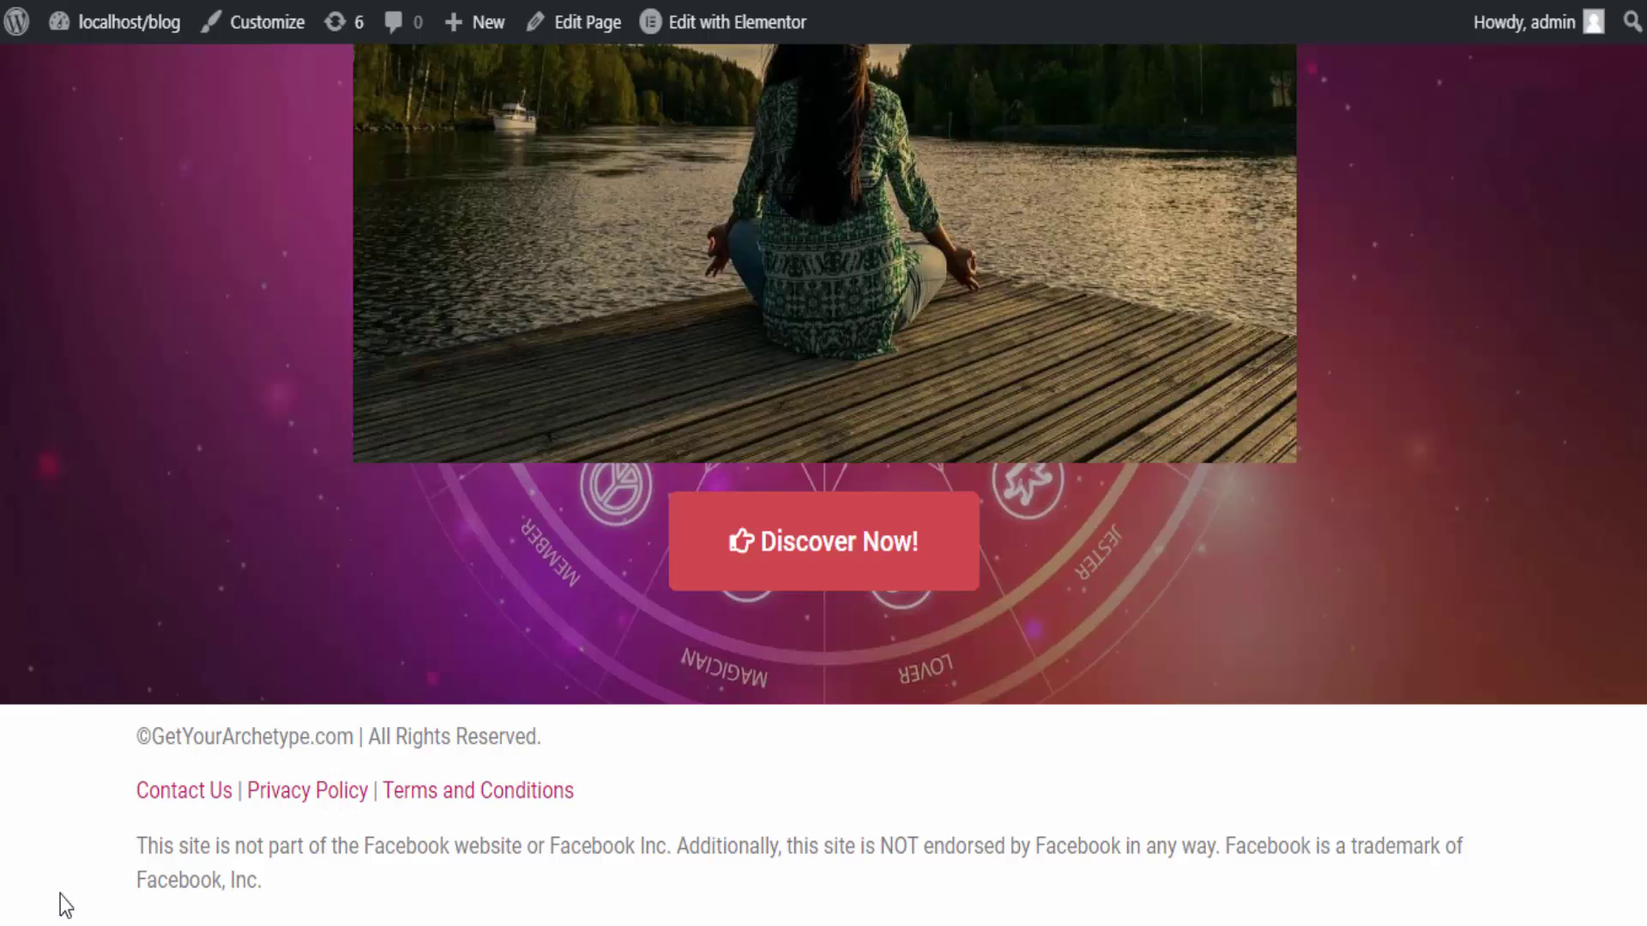
left_click_drag(82, 864, 459, 876)
scroll(131, 631, "up", 3)
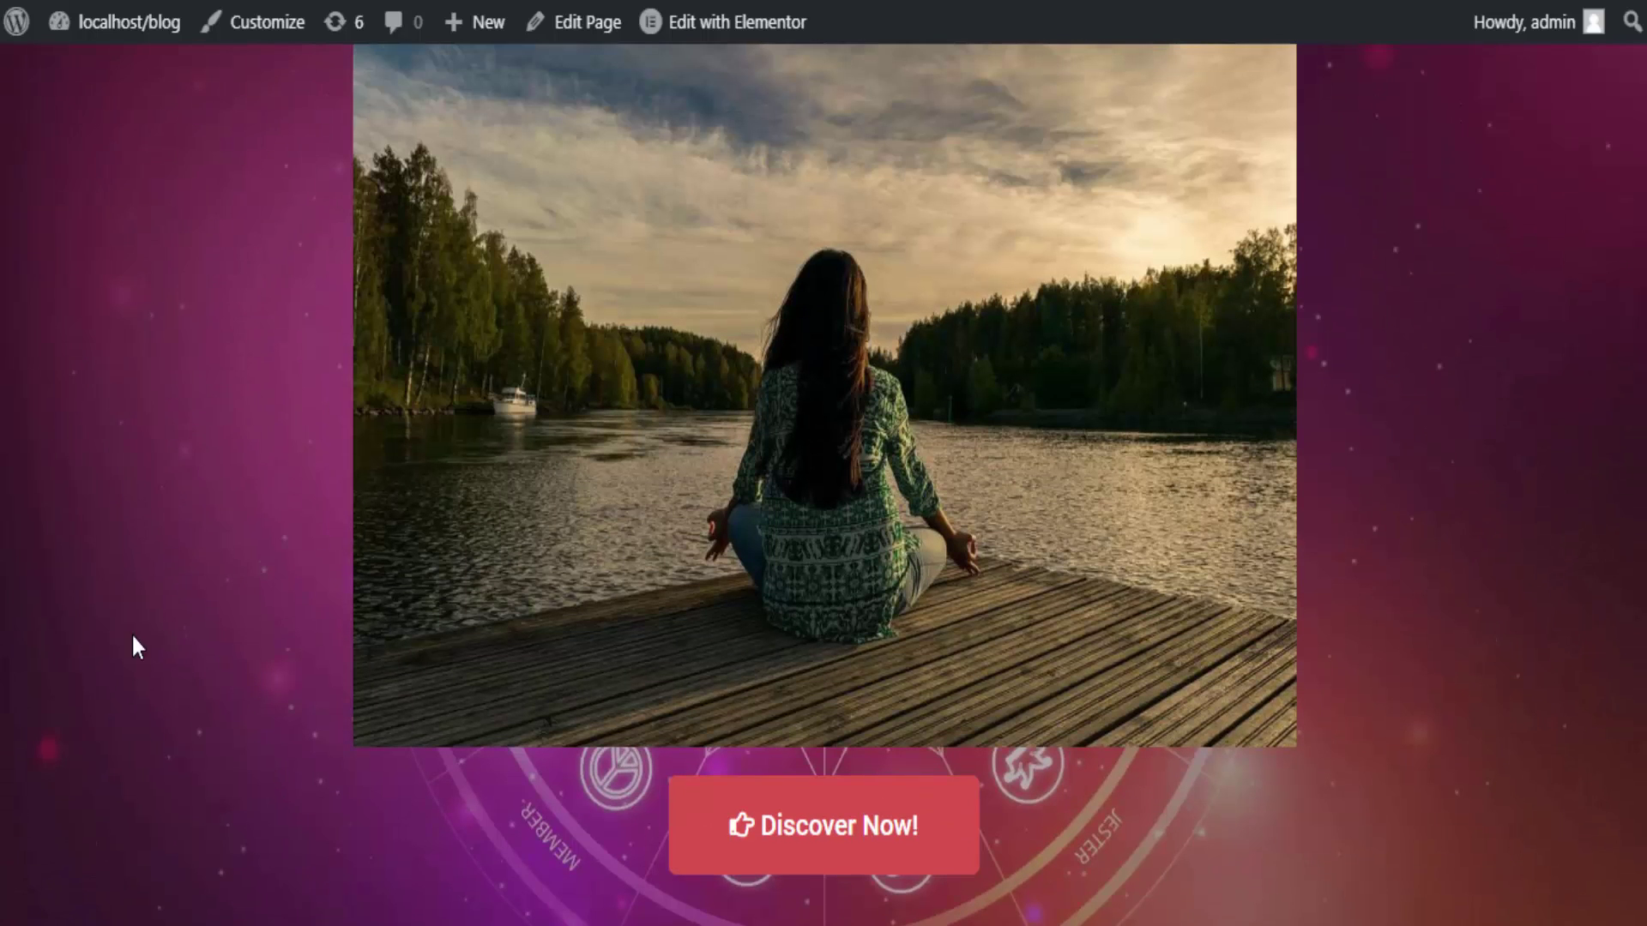
scroll(78, 519, "up", 2)
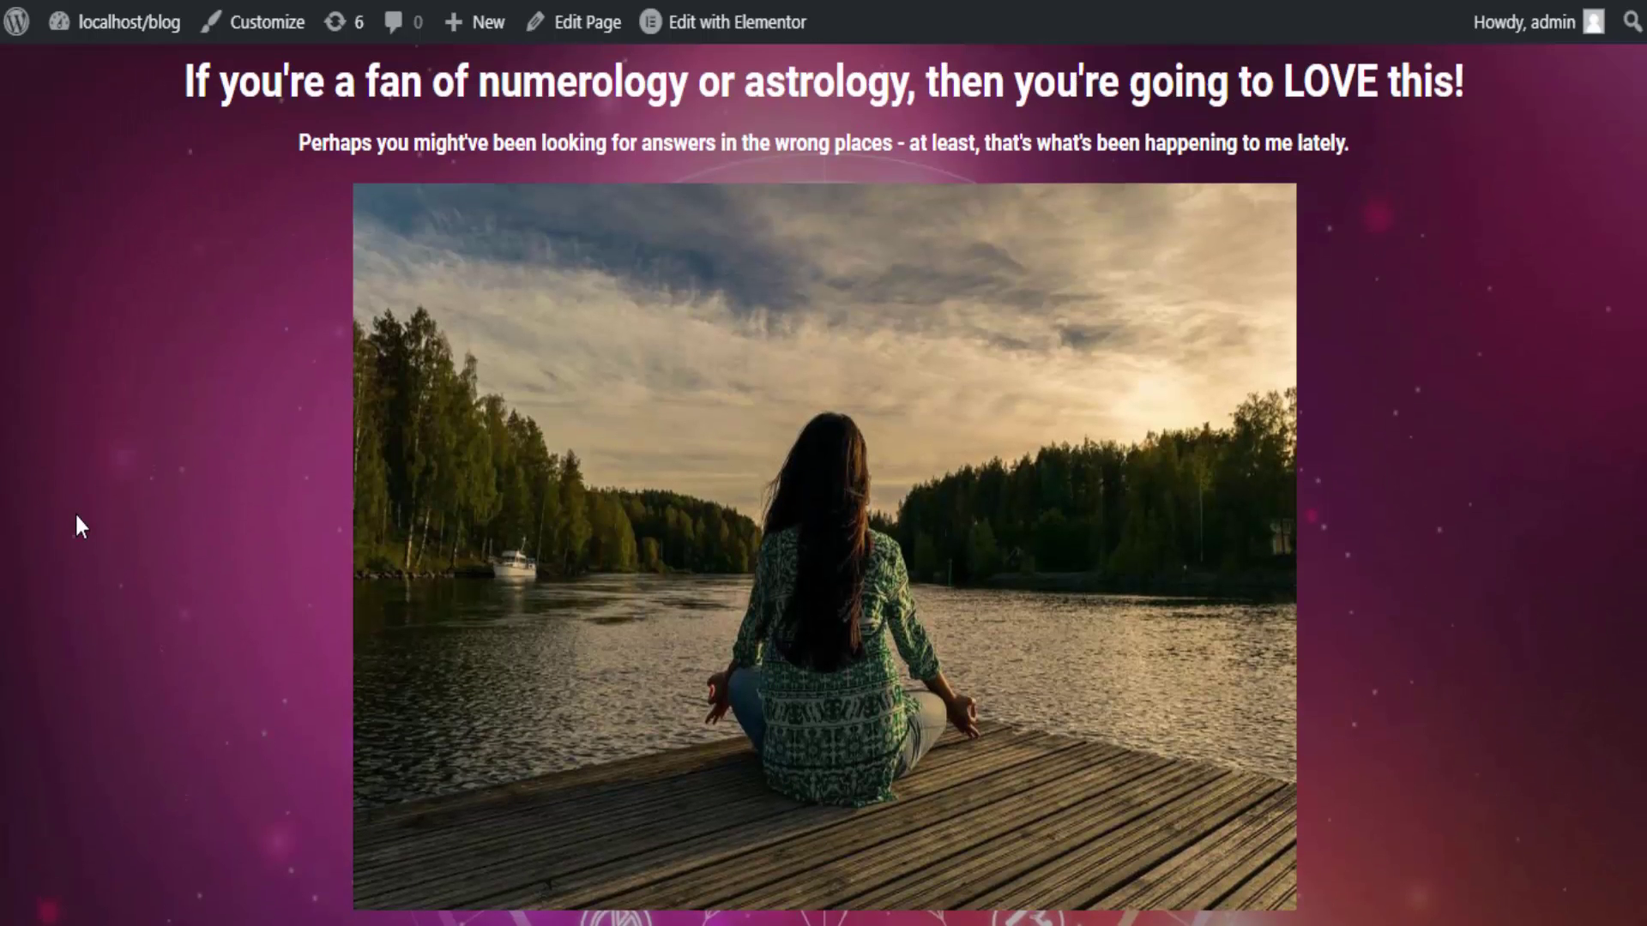